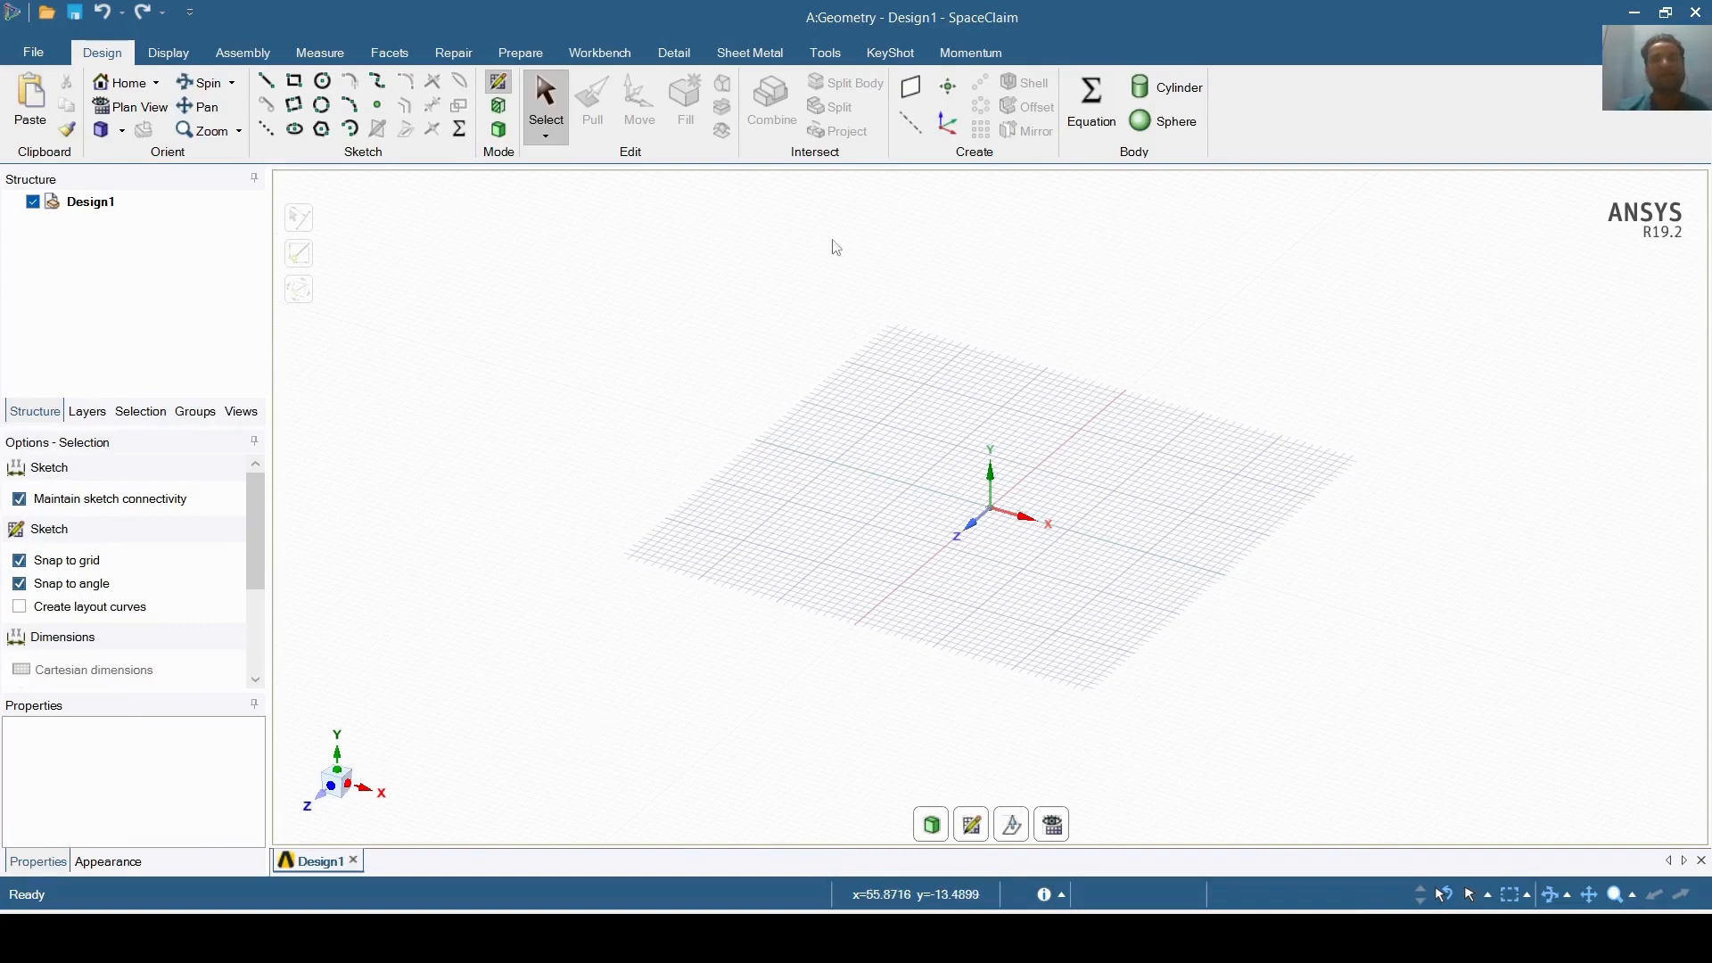
- Create a solid sphere centred on the coordinate origin
{"action": "left_click", "coordinate": [1147, 128]}
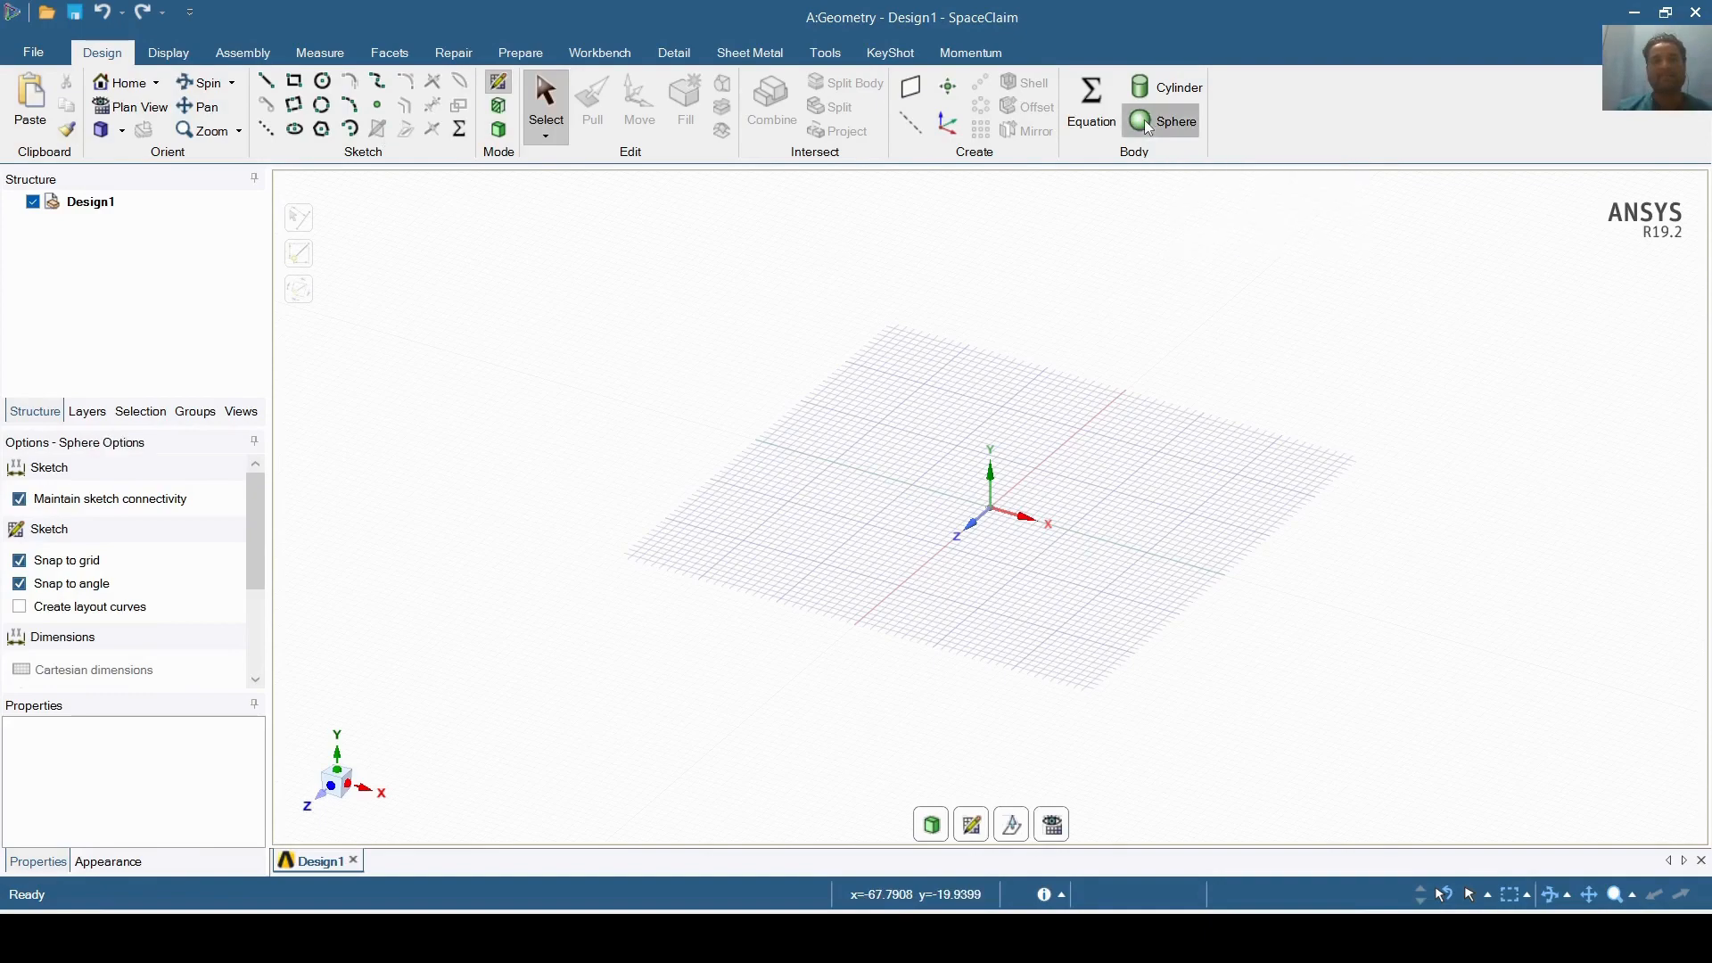
{"action": "left_click", "coordinate": [1001, 519]}
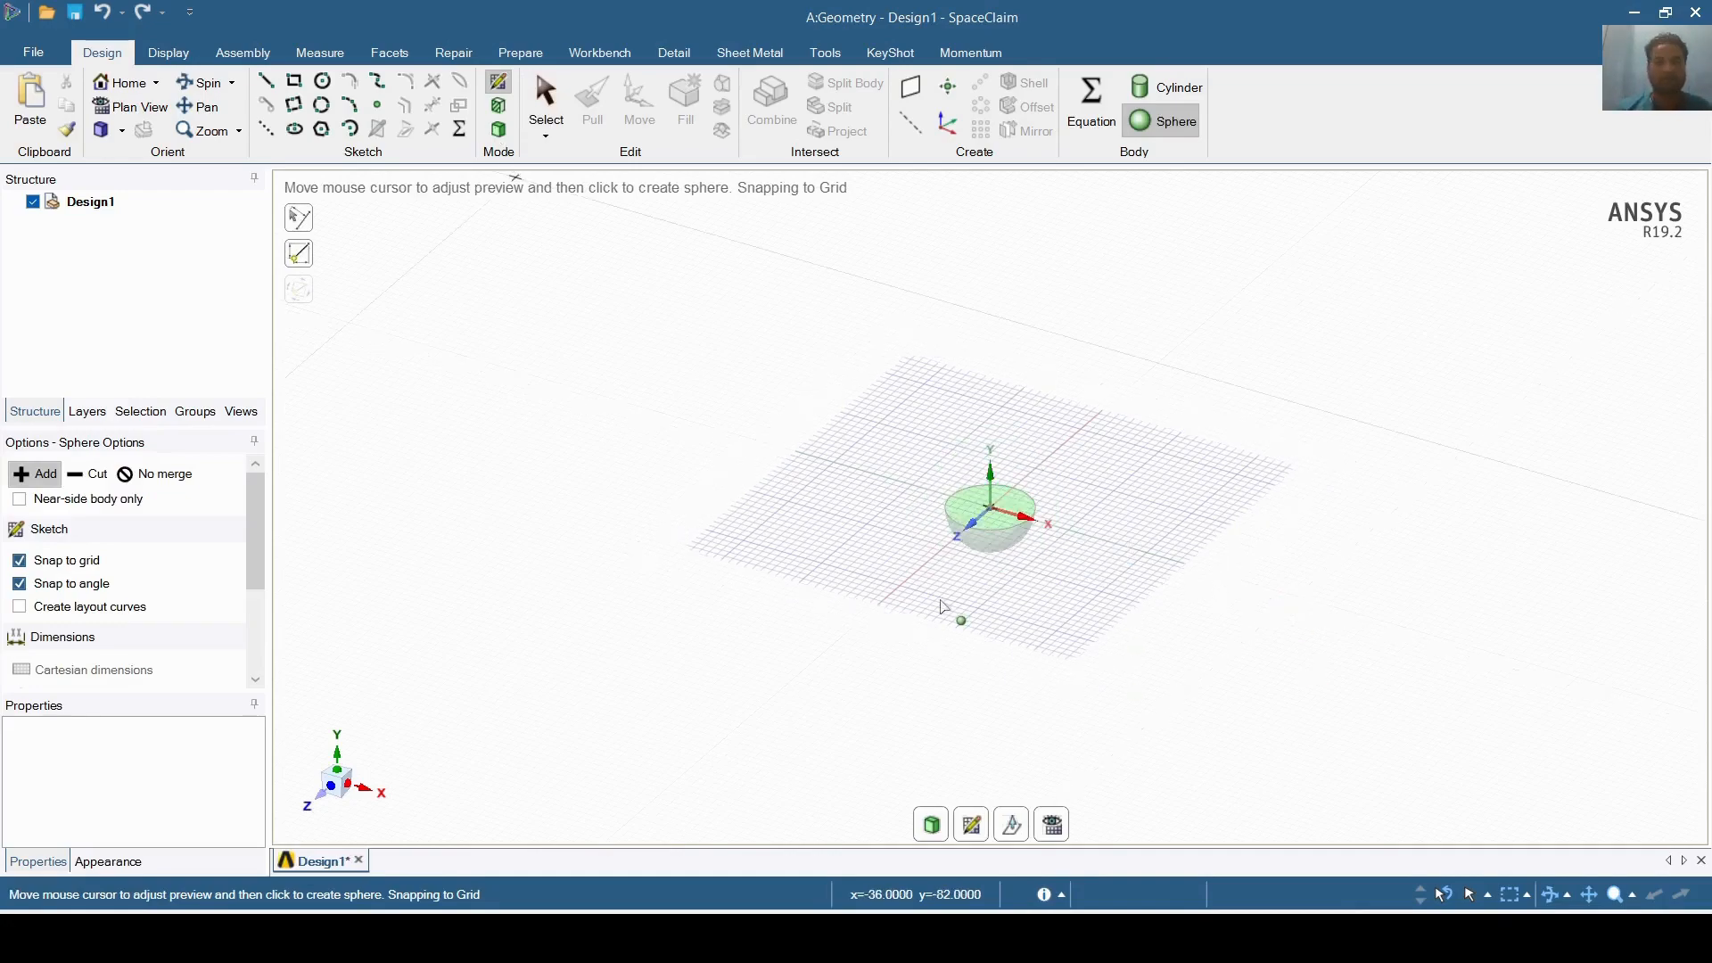
{"action": "left_click", "coordinate": [943, 603]}
{"action": "scroll", "coordinate": [1191, 596], "scroll_direction": "up", "scroll_amount": 5}
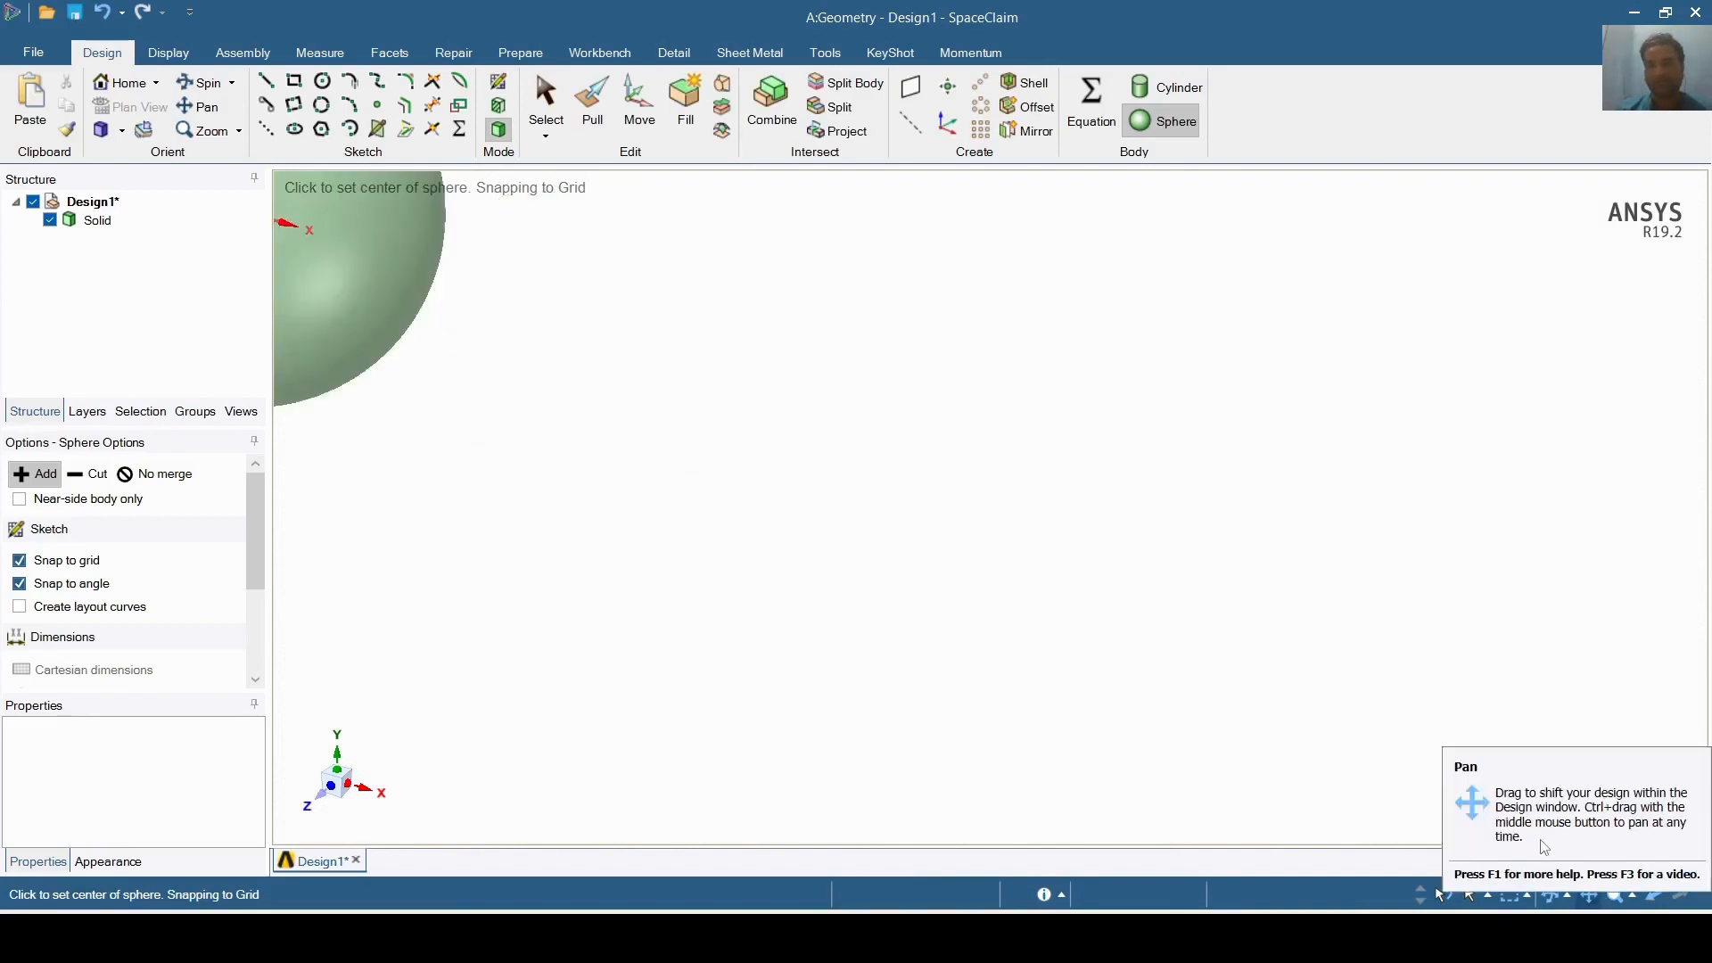
{"action": "left_click", "coordinate": [1588, 895]}
{"action": "key", "text": "z"}
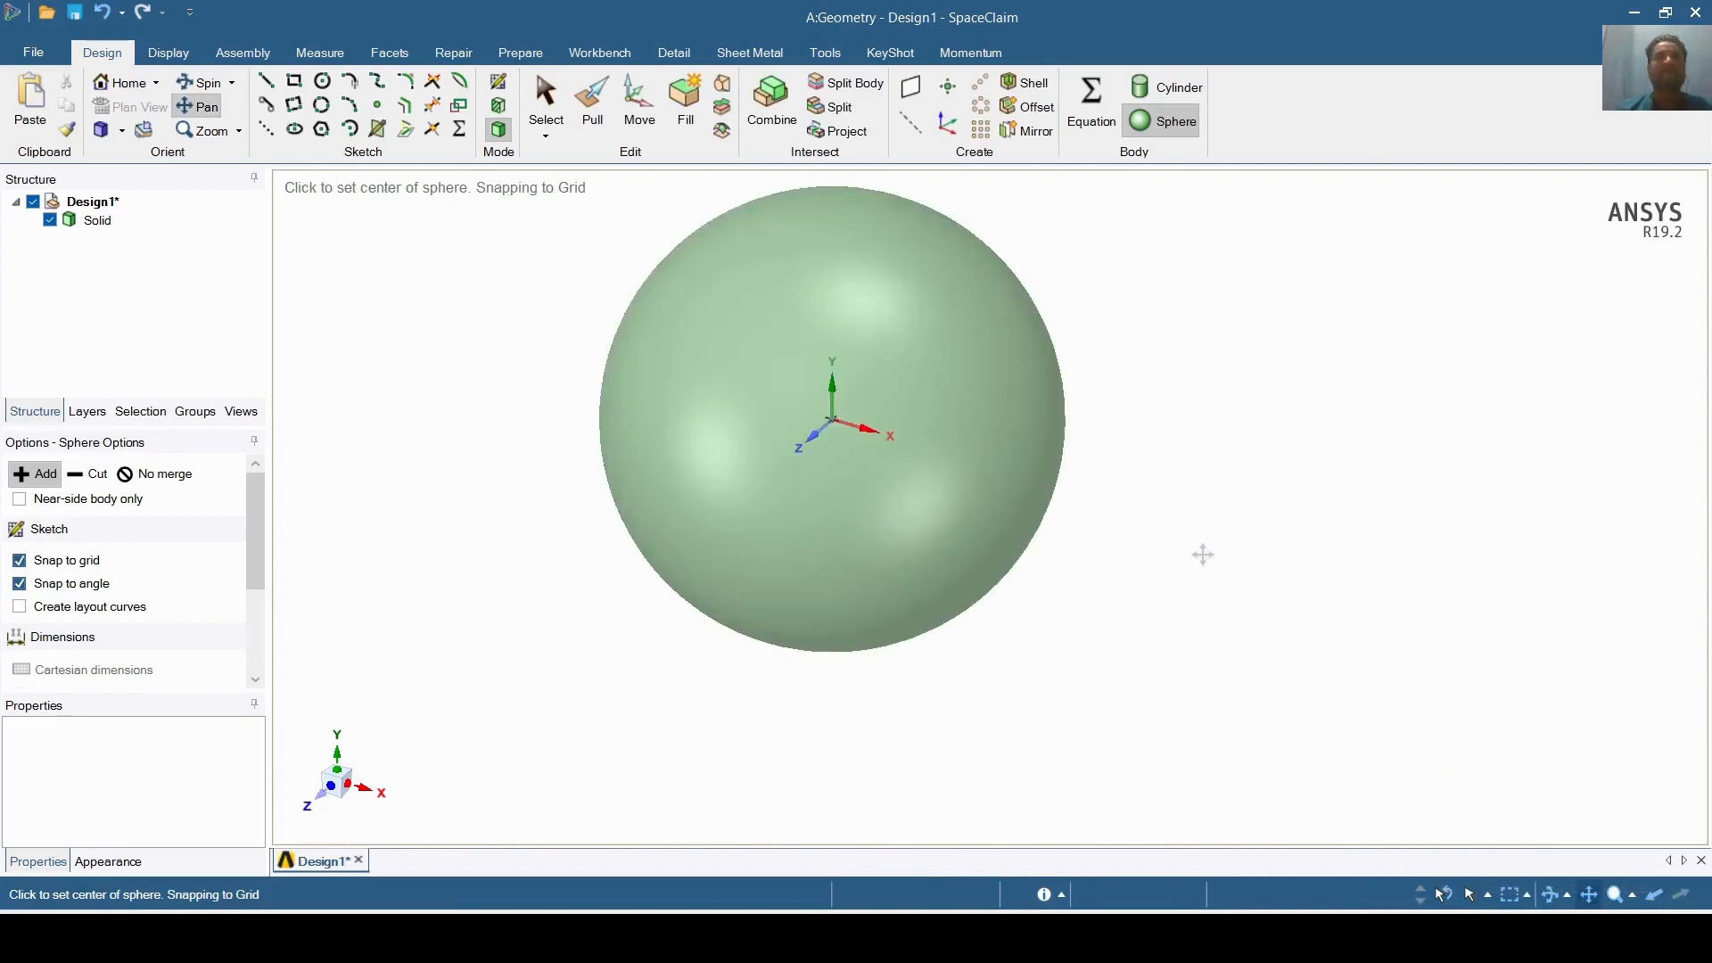
{"action": "left_click_drag", "start_coordinate": [1550, 817], "coordinate": [1572, 870]}
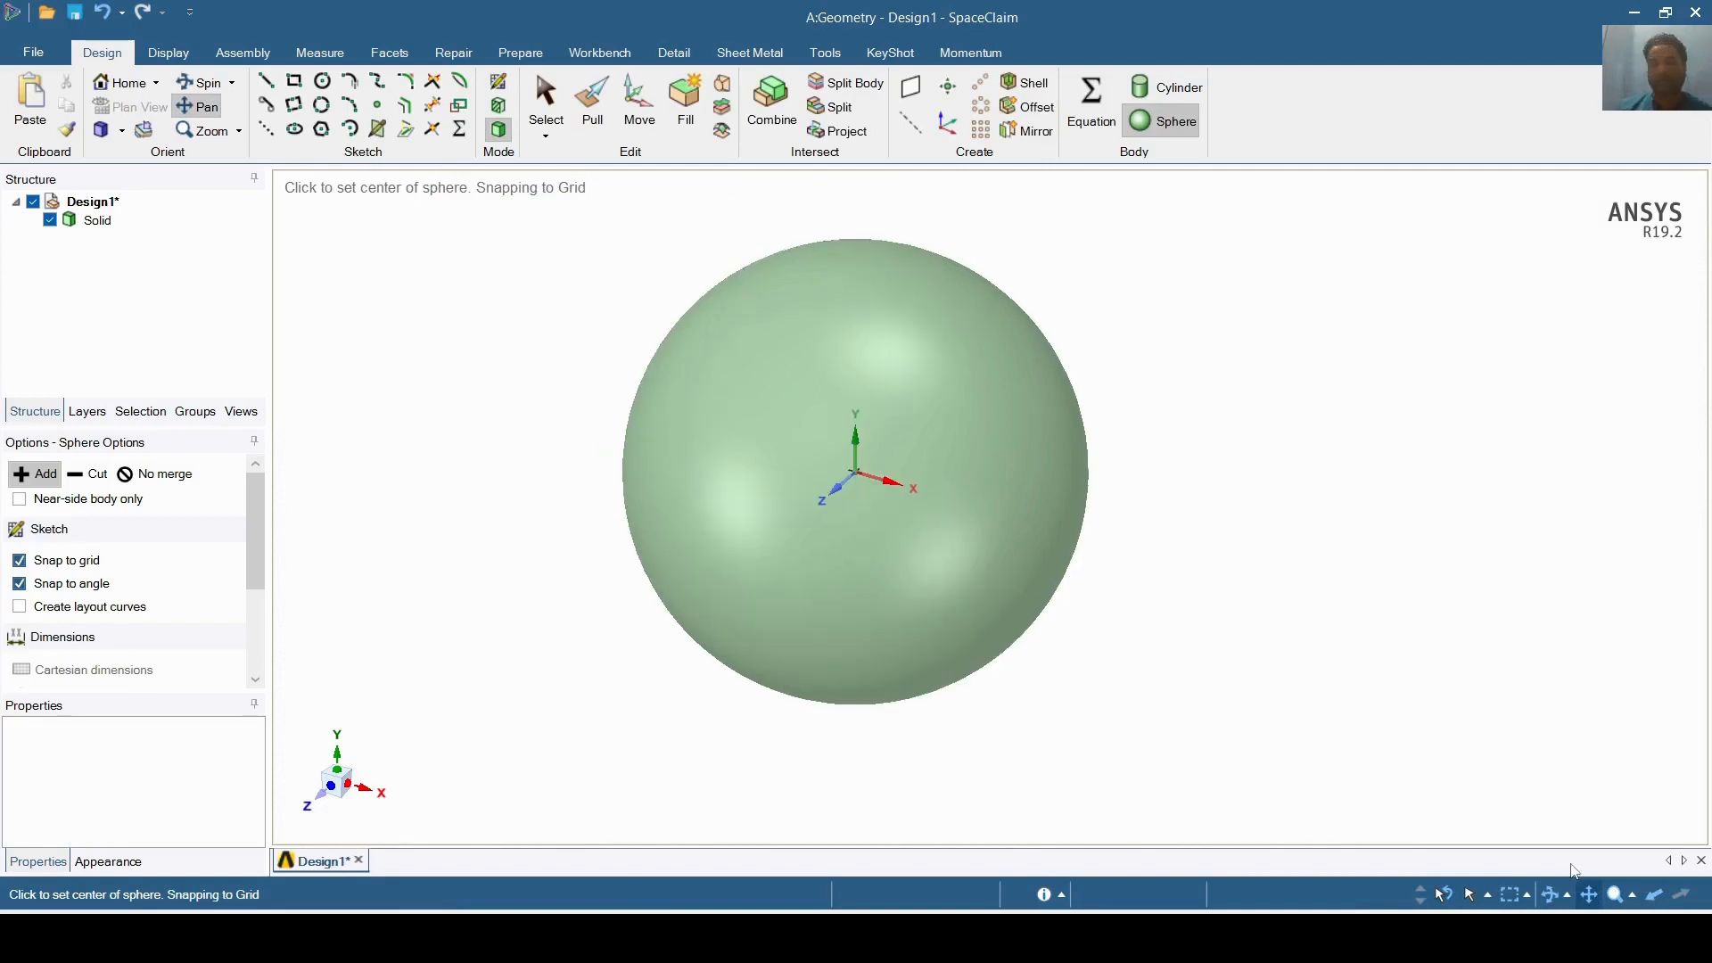
{"action": "left_click", "coordinate": [1576, 888]}
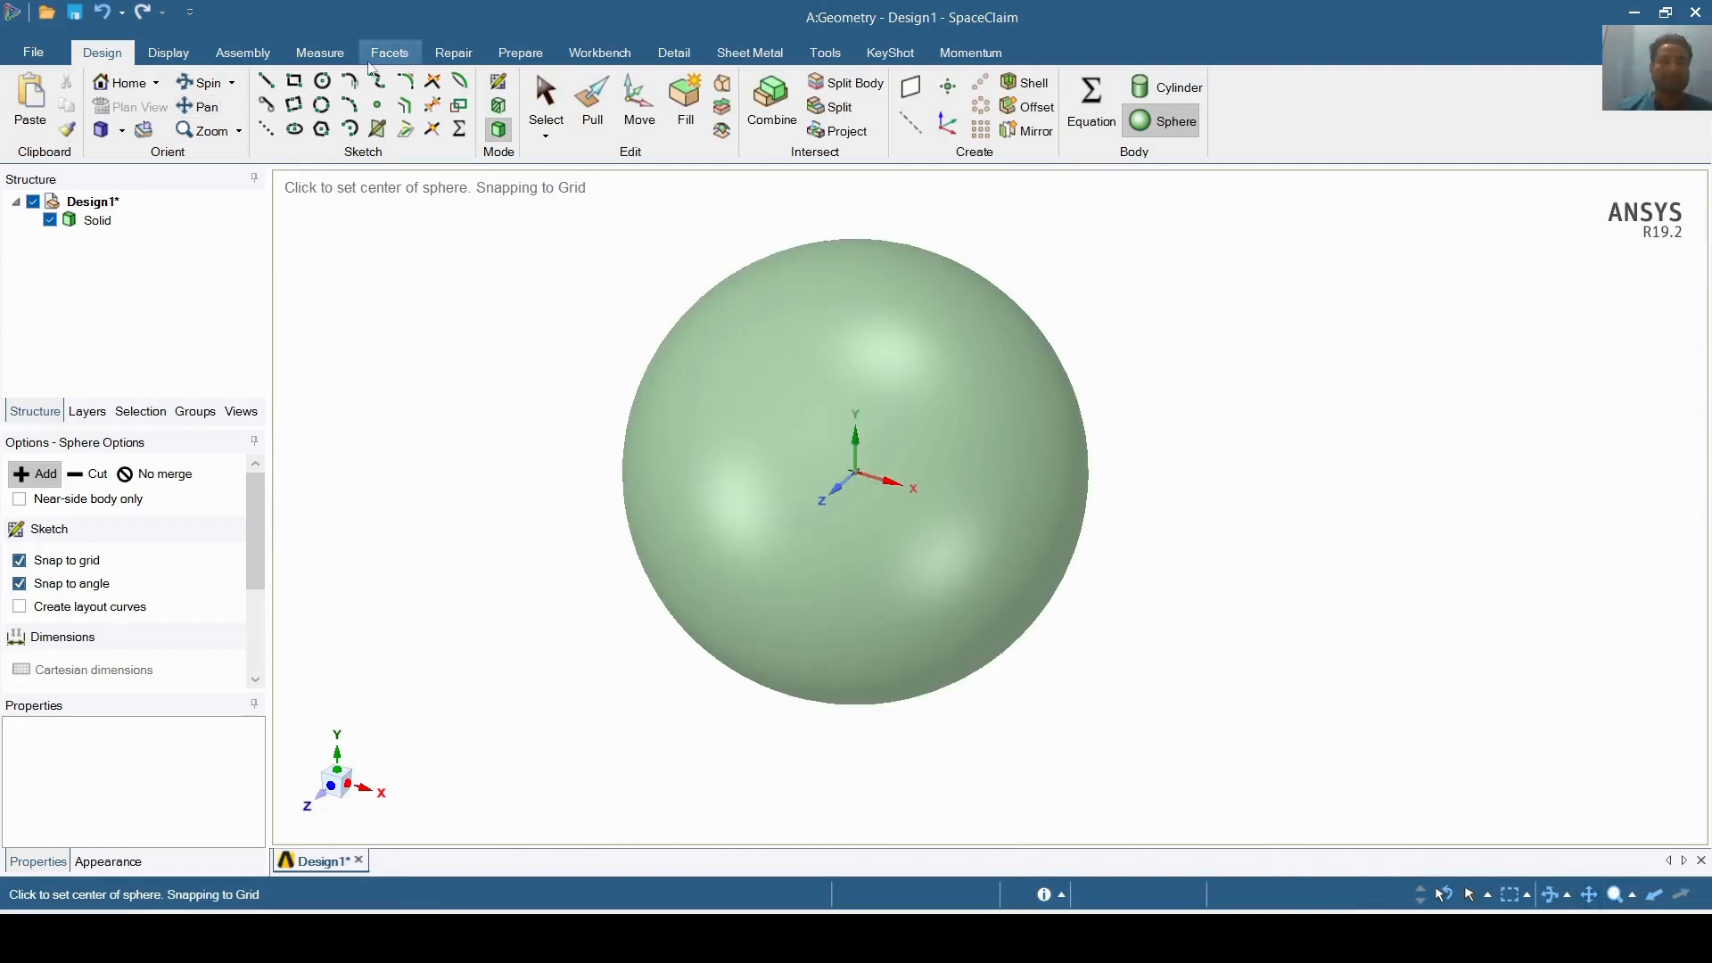
- Set up a 1 mm inside shell on the sphere with Basic infill, using the first pattern of the Lattices shape
{"action": "left_click", "coordinate": [375, 55]}
{"action": "left_click", "coordinate": [631, 82]}
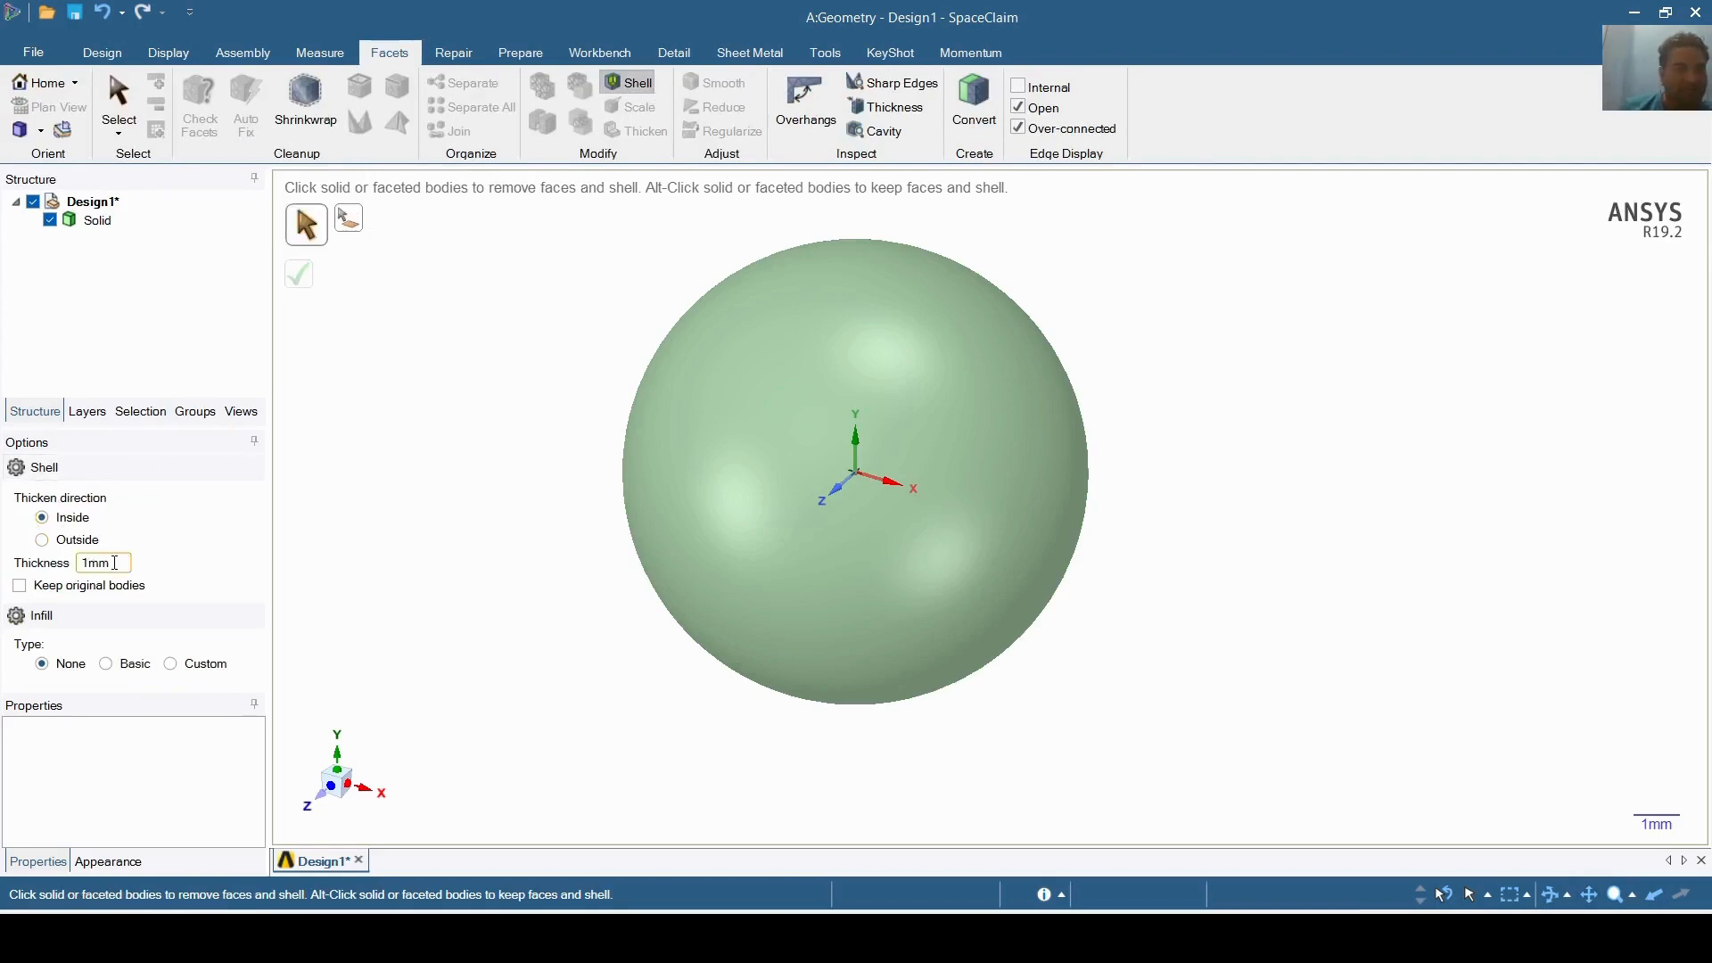
{"action": "left_click", "coordinate": [105, 222]}
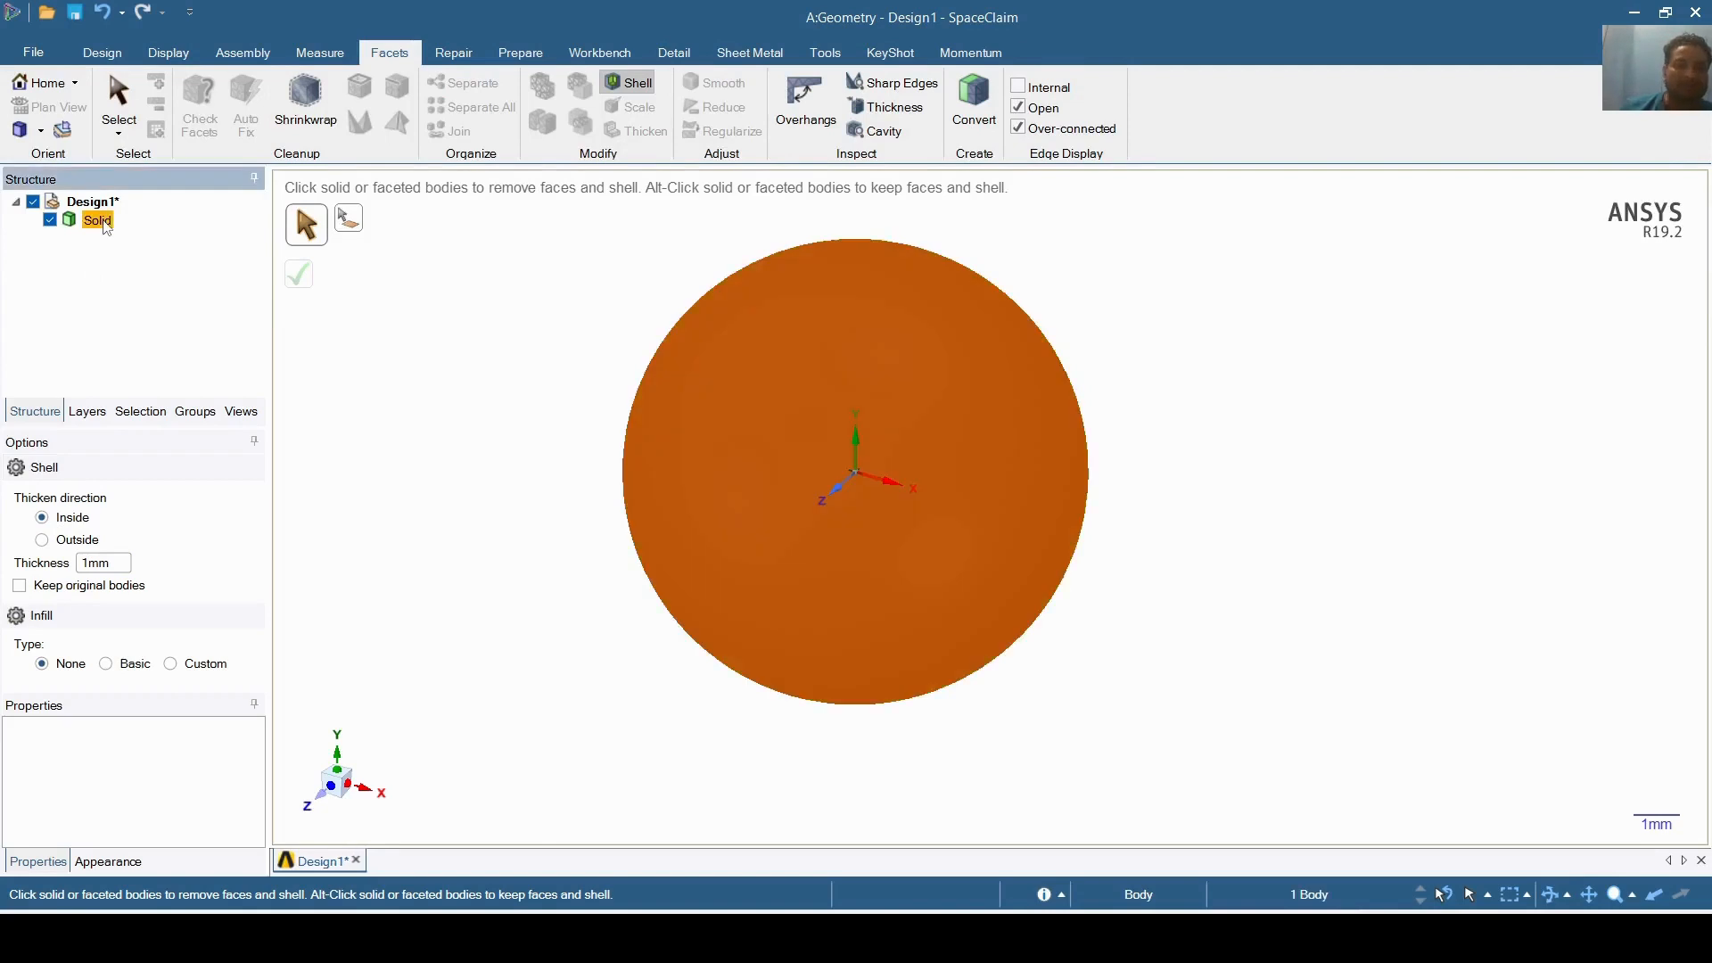
{"action": "left_click", "coordinate": [106, 665]}
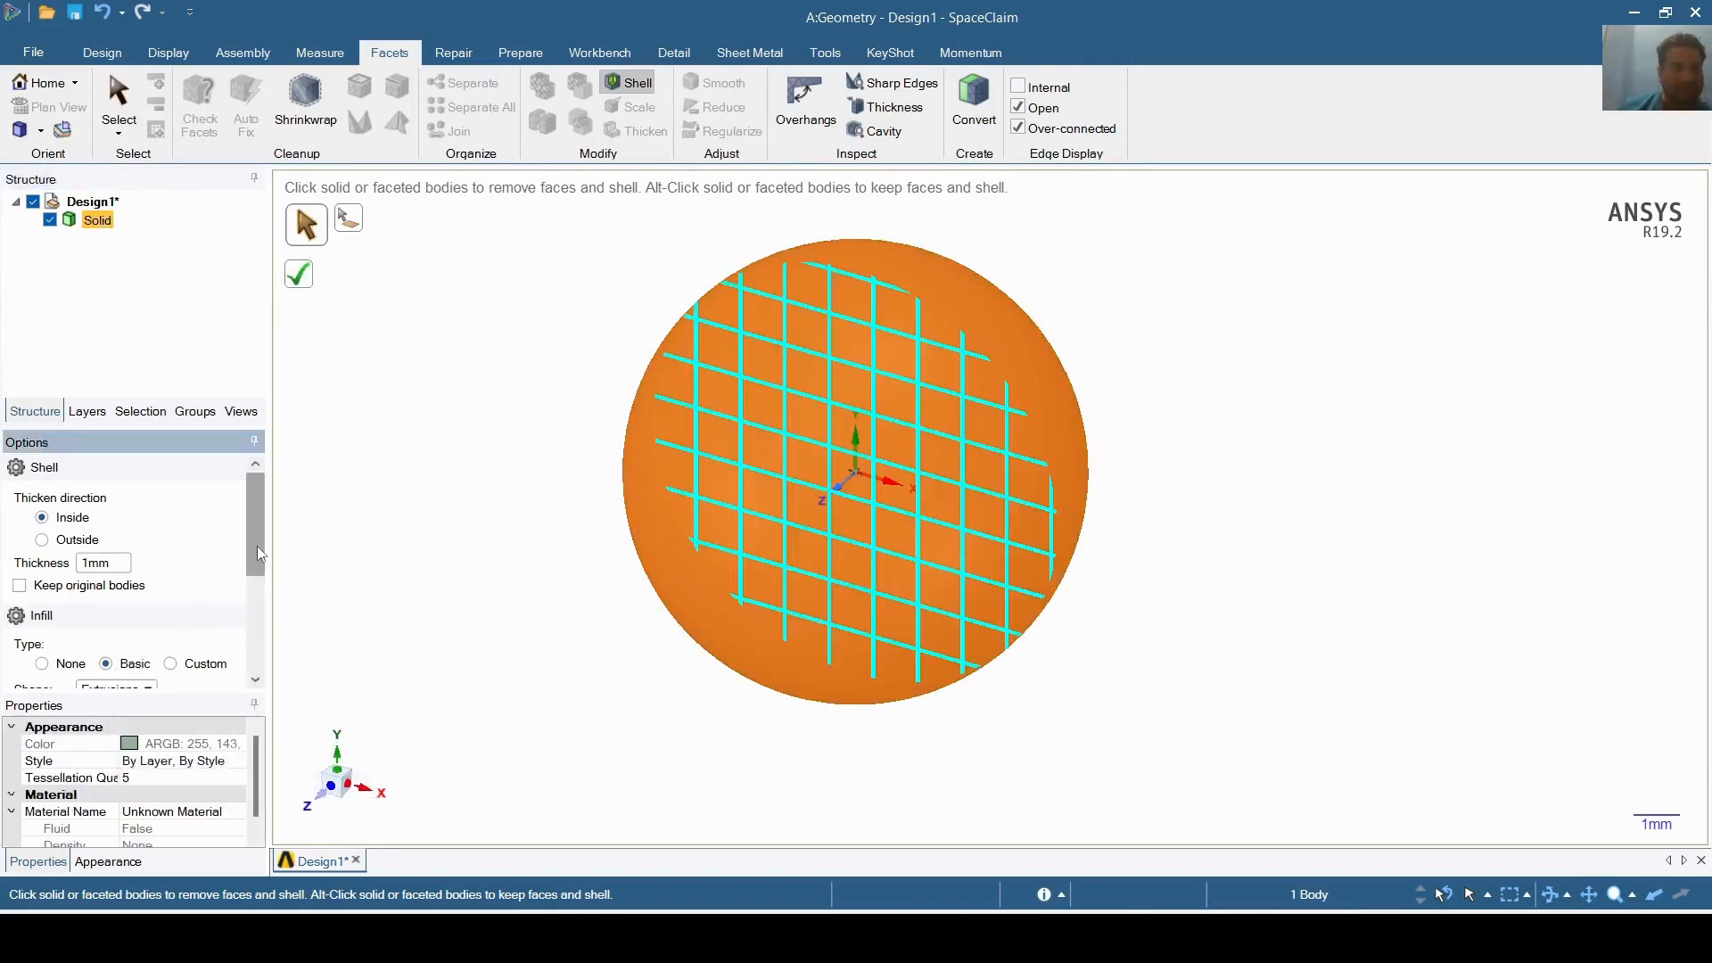
{"action": "scroll", "coordinate": [257, 553], "scroll_direction": "down", "scroll_amount": 3}
{"action": "left_click", "coordinate": [147, 588]}
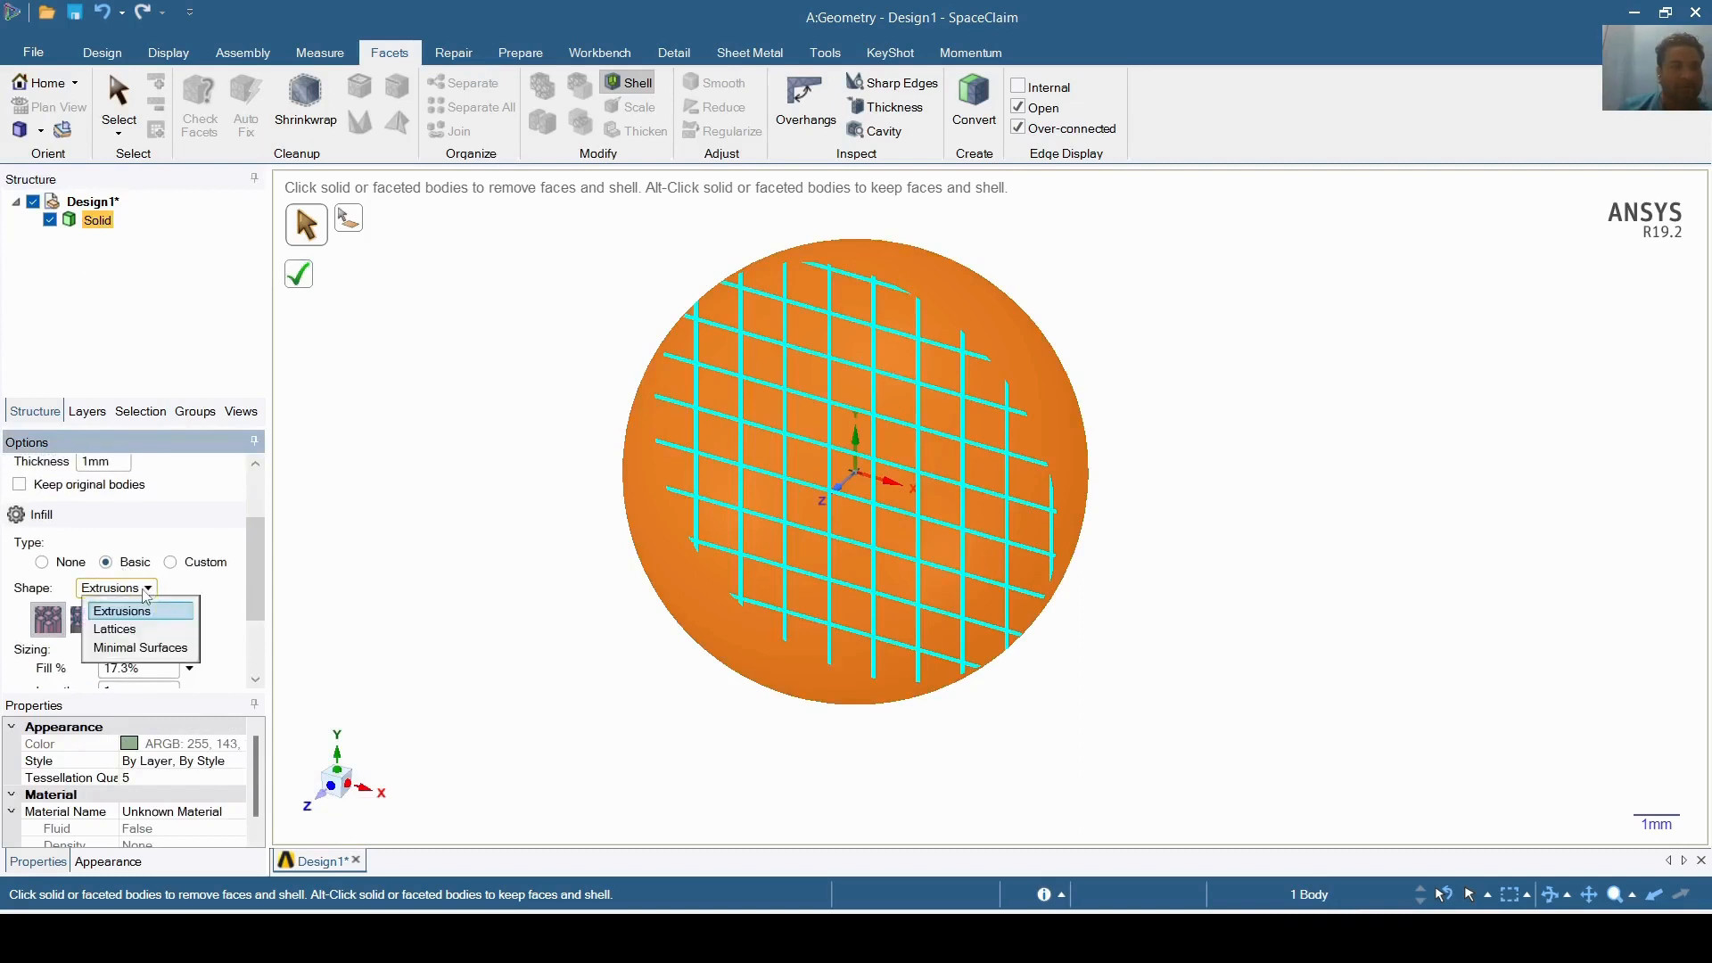
{"action": "left_click", "coordinate": [116, 629]}
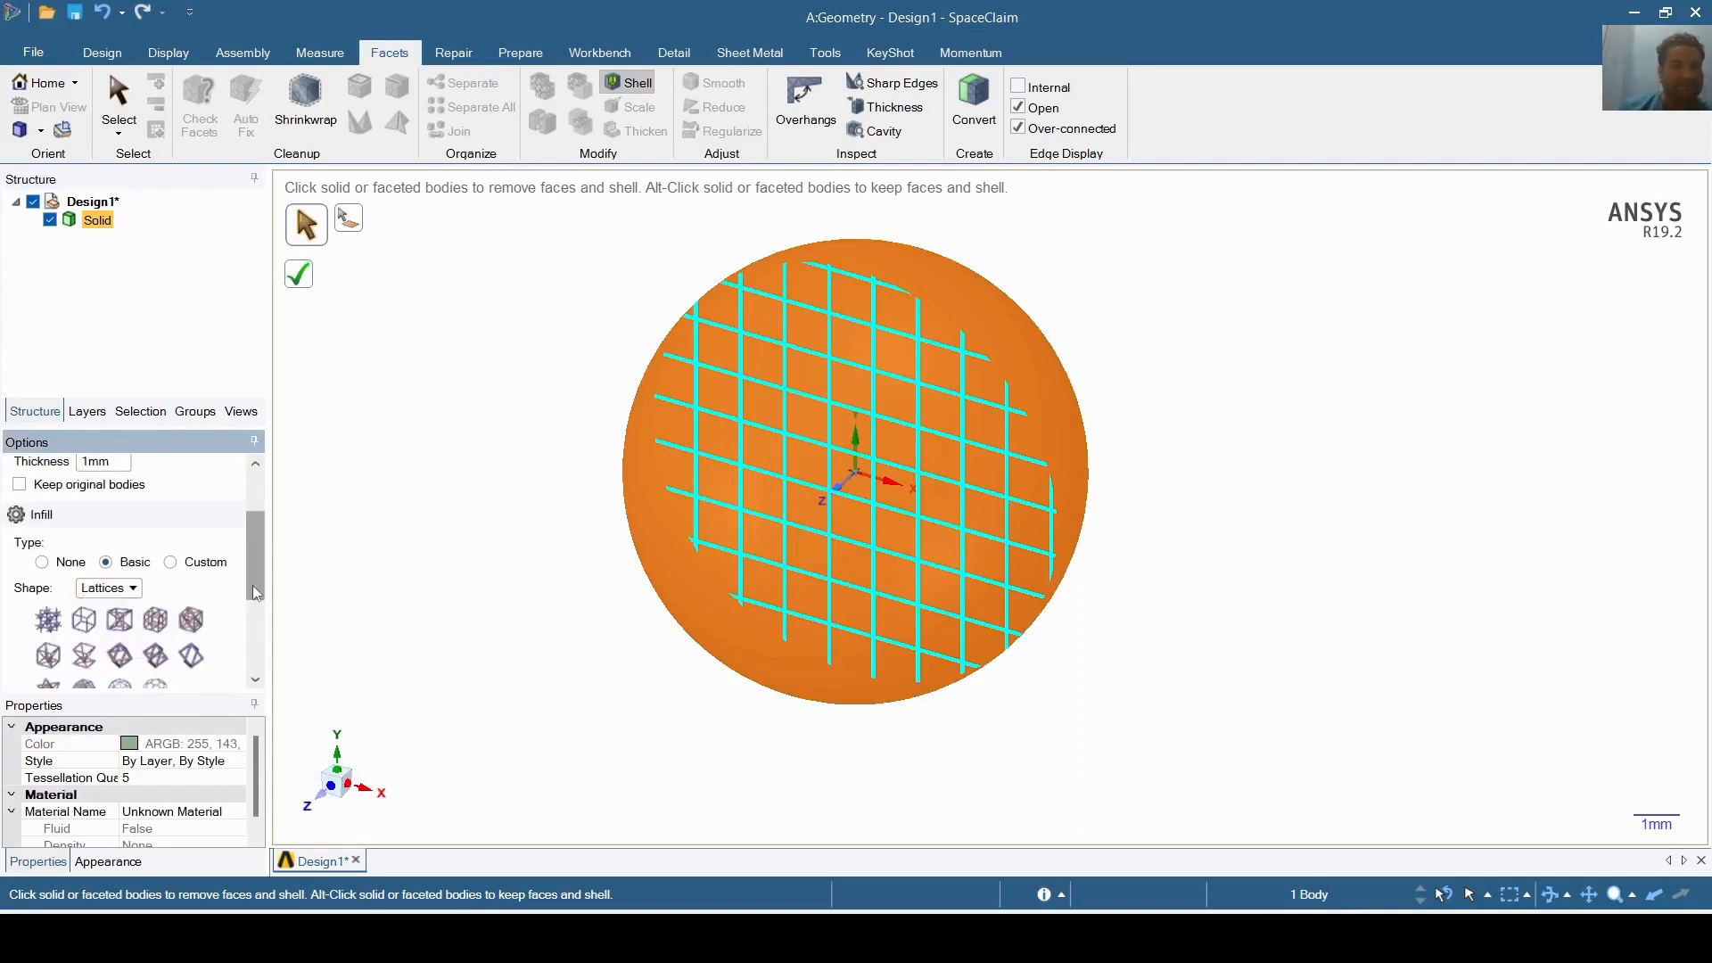
{"action": "left_click_drag", "start_coordinate": [255, 589], "coordinate": [255, 607]}
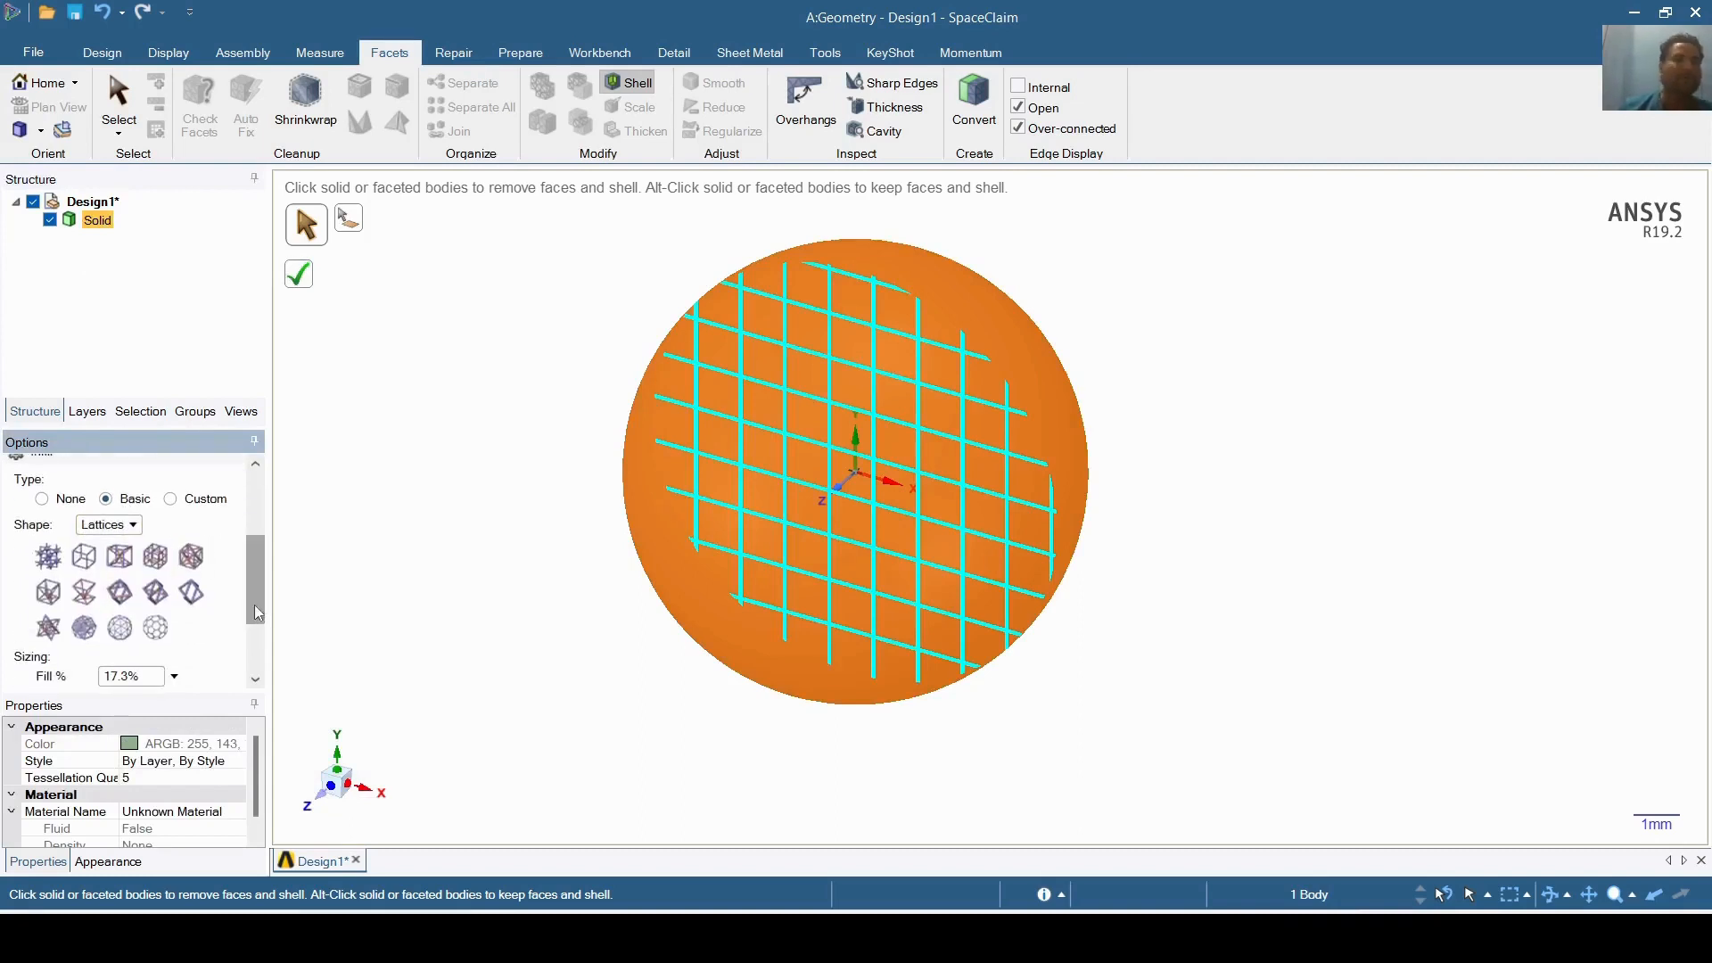
{"action": "left_click", "coordinate": [51, 566]}
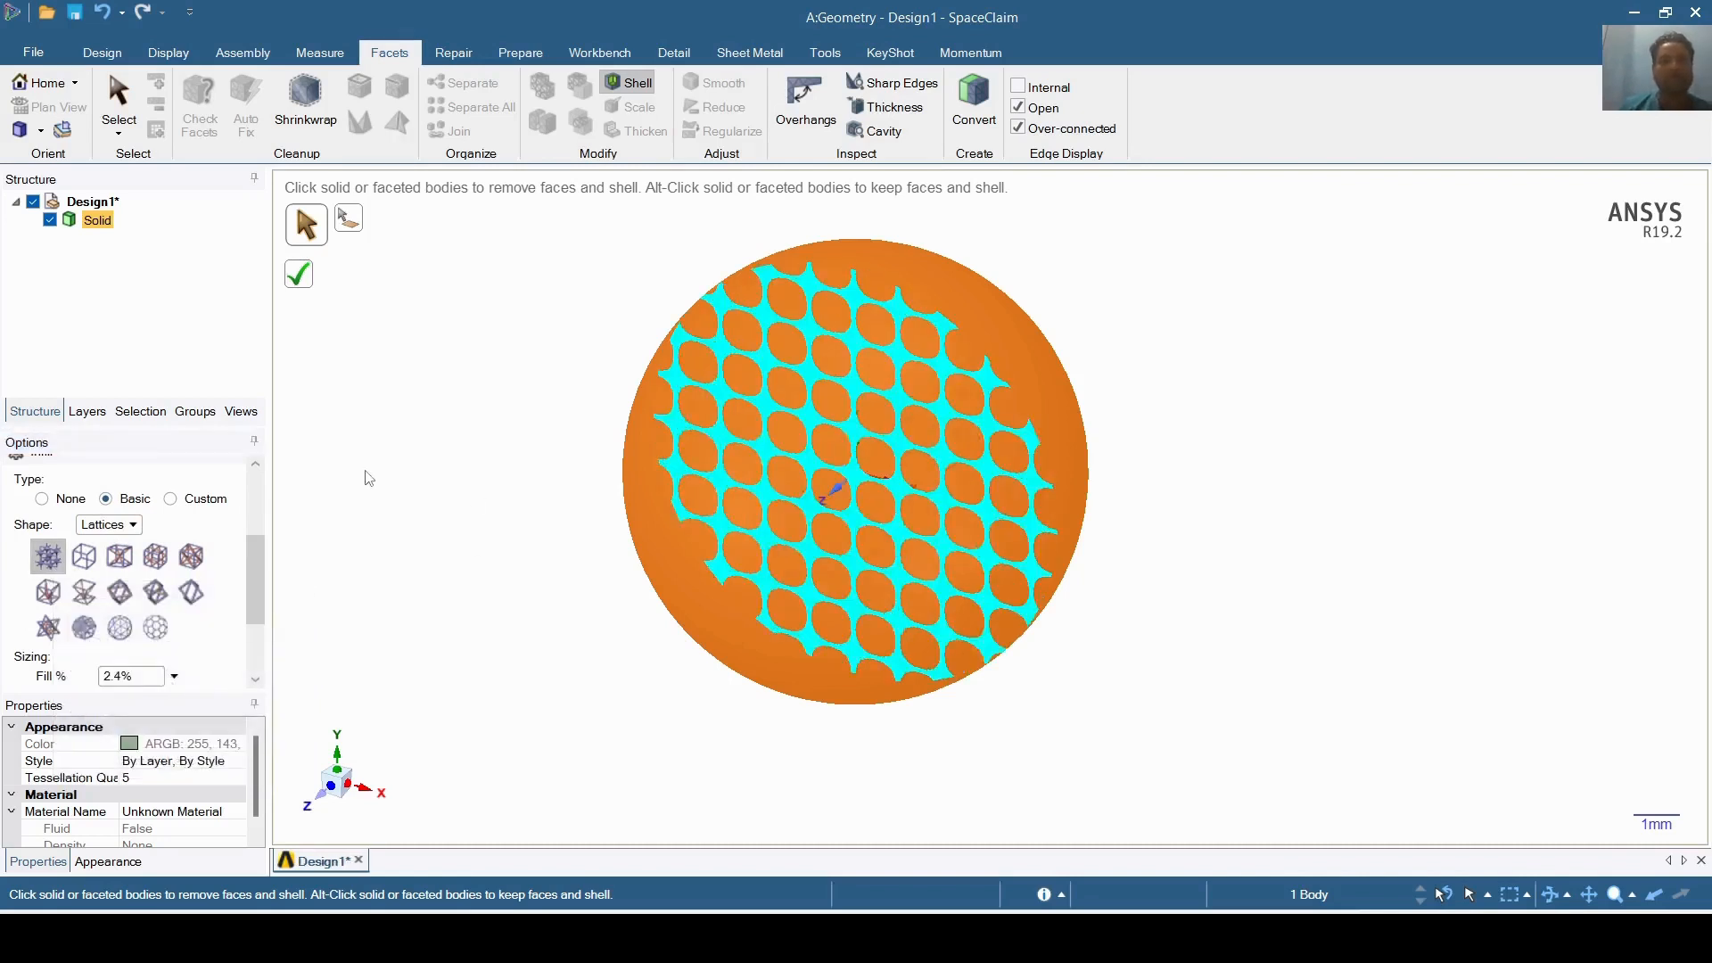
- Mark the sphere's outer face for removal and apply the shell with its lattice infill
{"action": "left_click", "coordinate": [351, 225]}
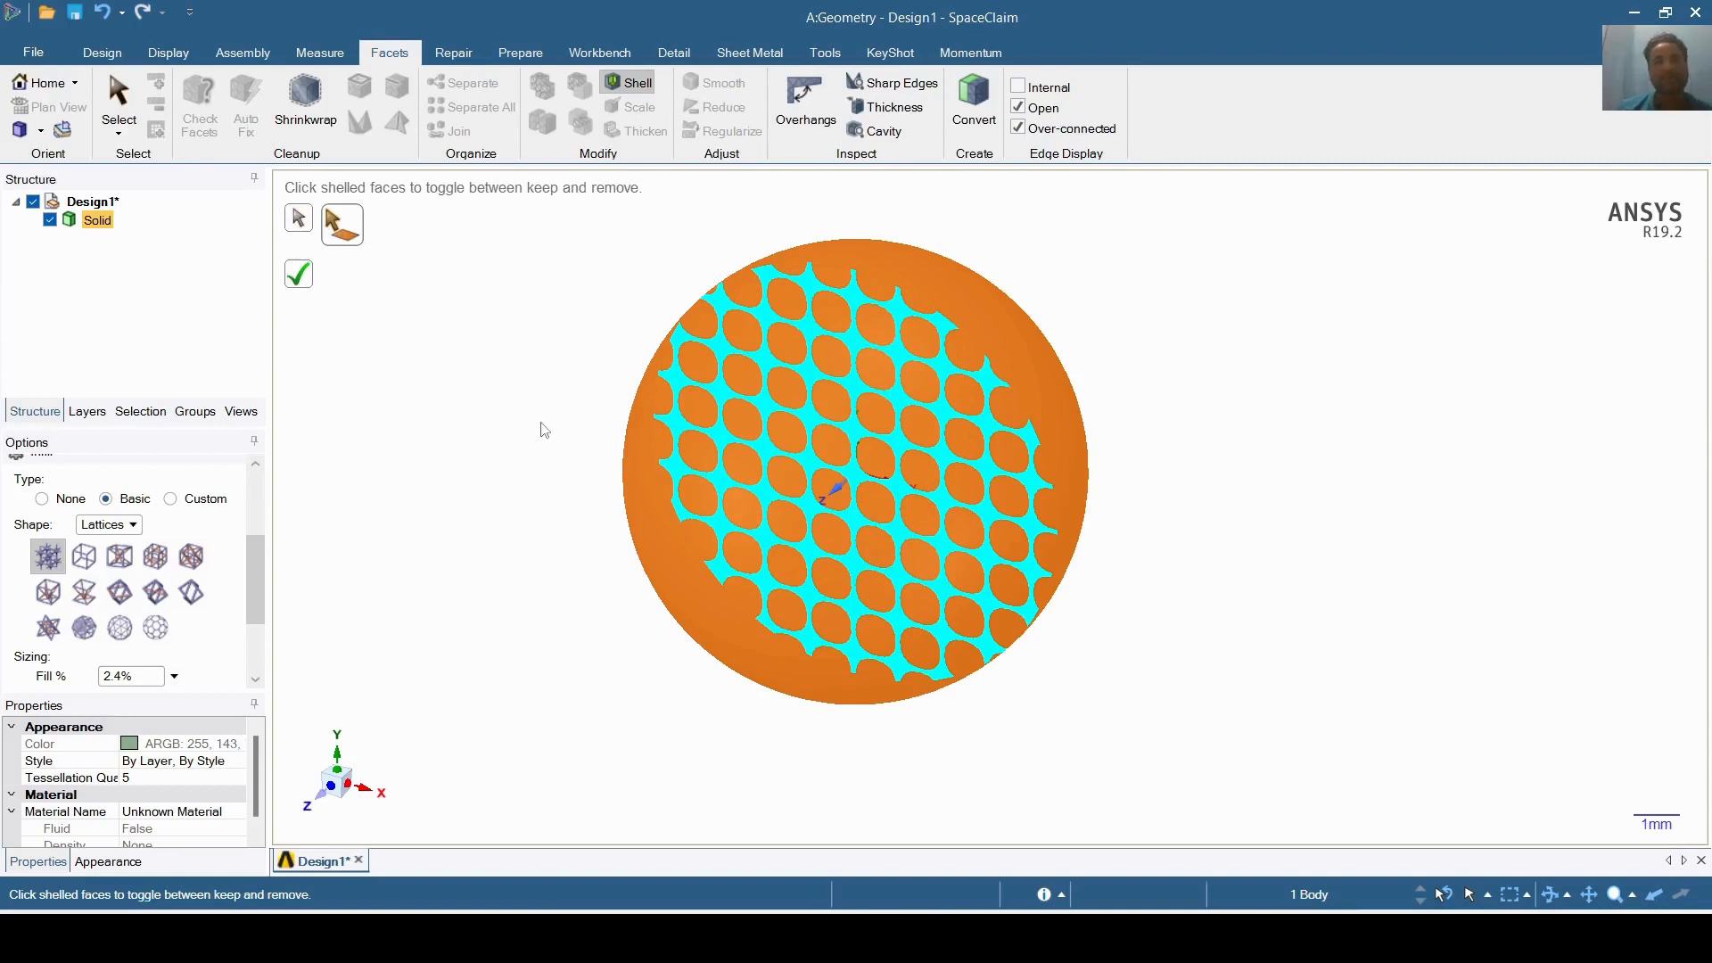
{"action": "left_click", "coordinate": [670, 507]}
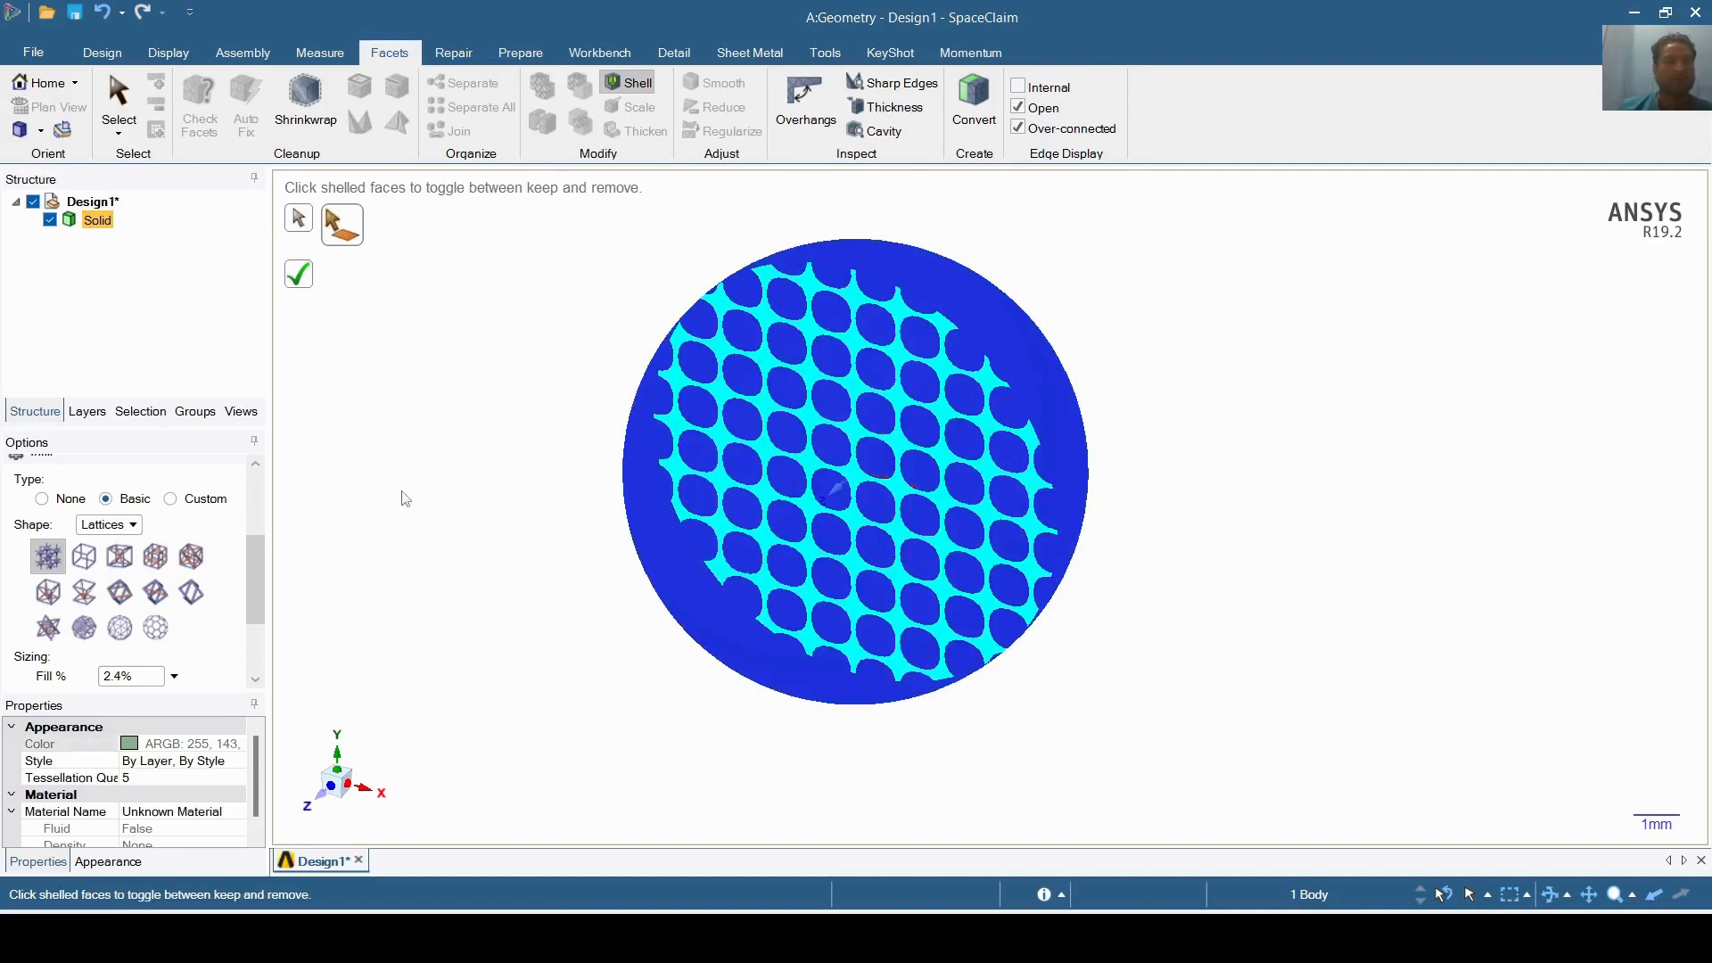
{"action": "left_click_drag", "start_coordinate": [261, 593], "coordinate": [263, 635]}
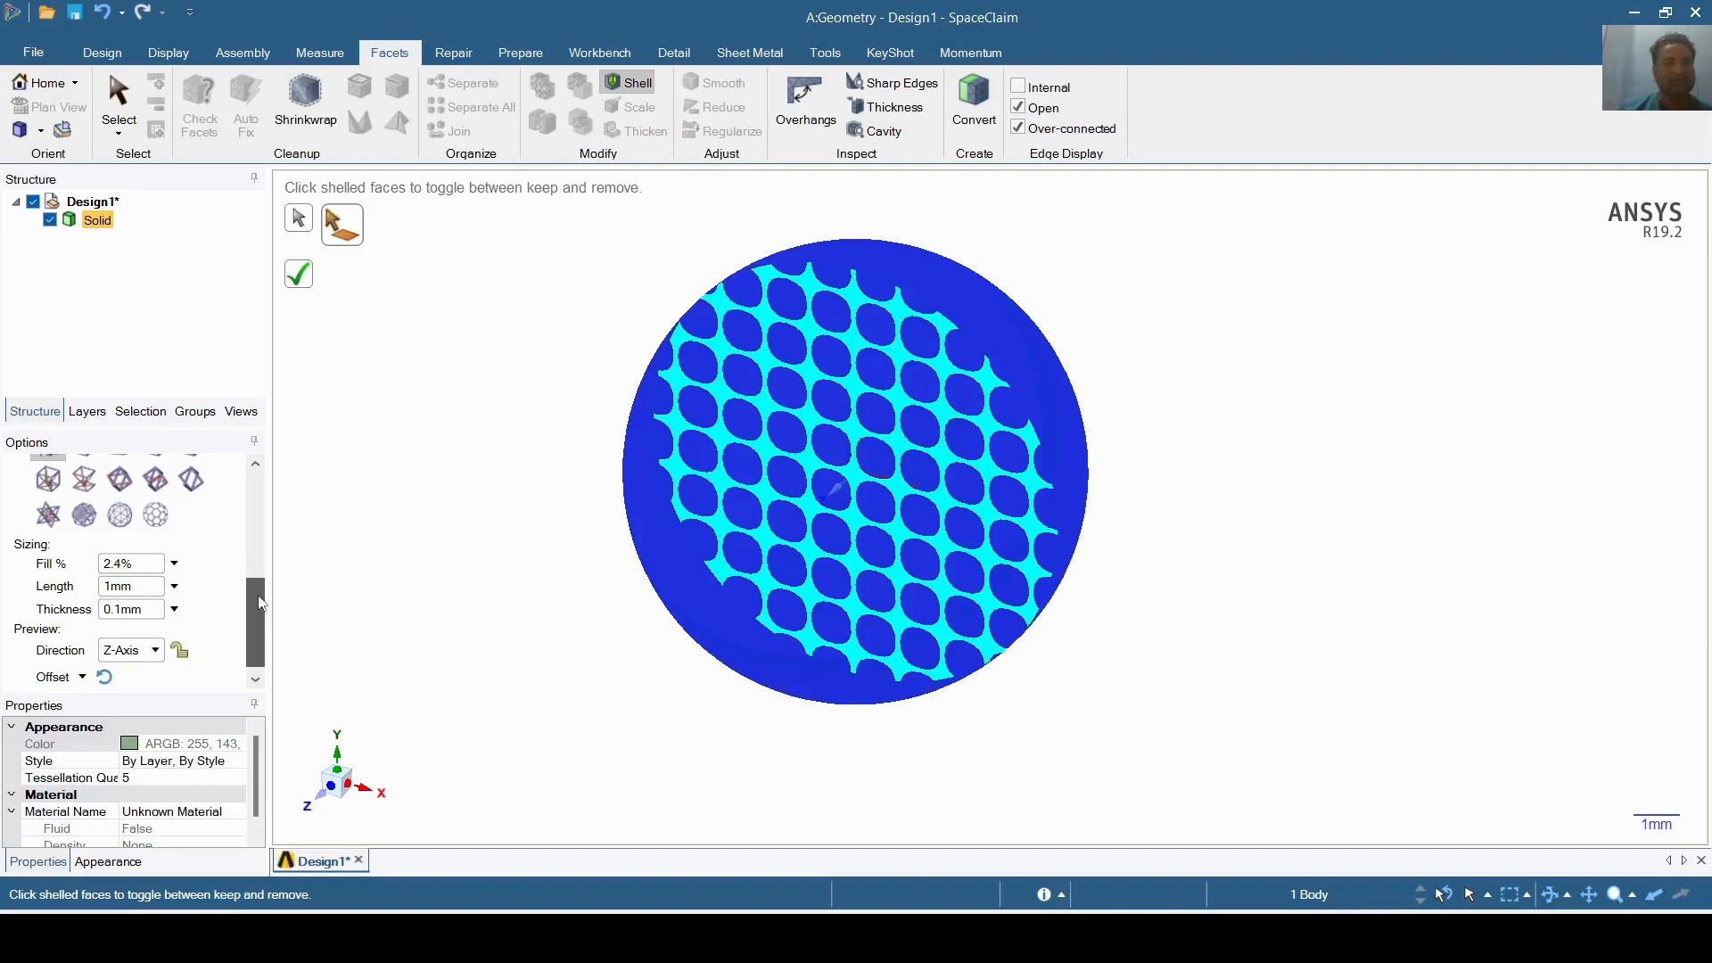
{"action": "left_click_drag", "start_coordinate": [260, 603], "coordinate": [255, 565]}
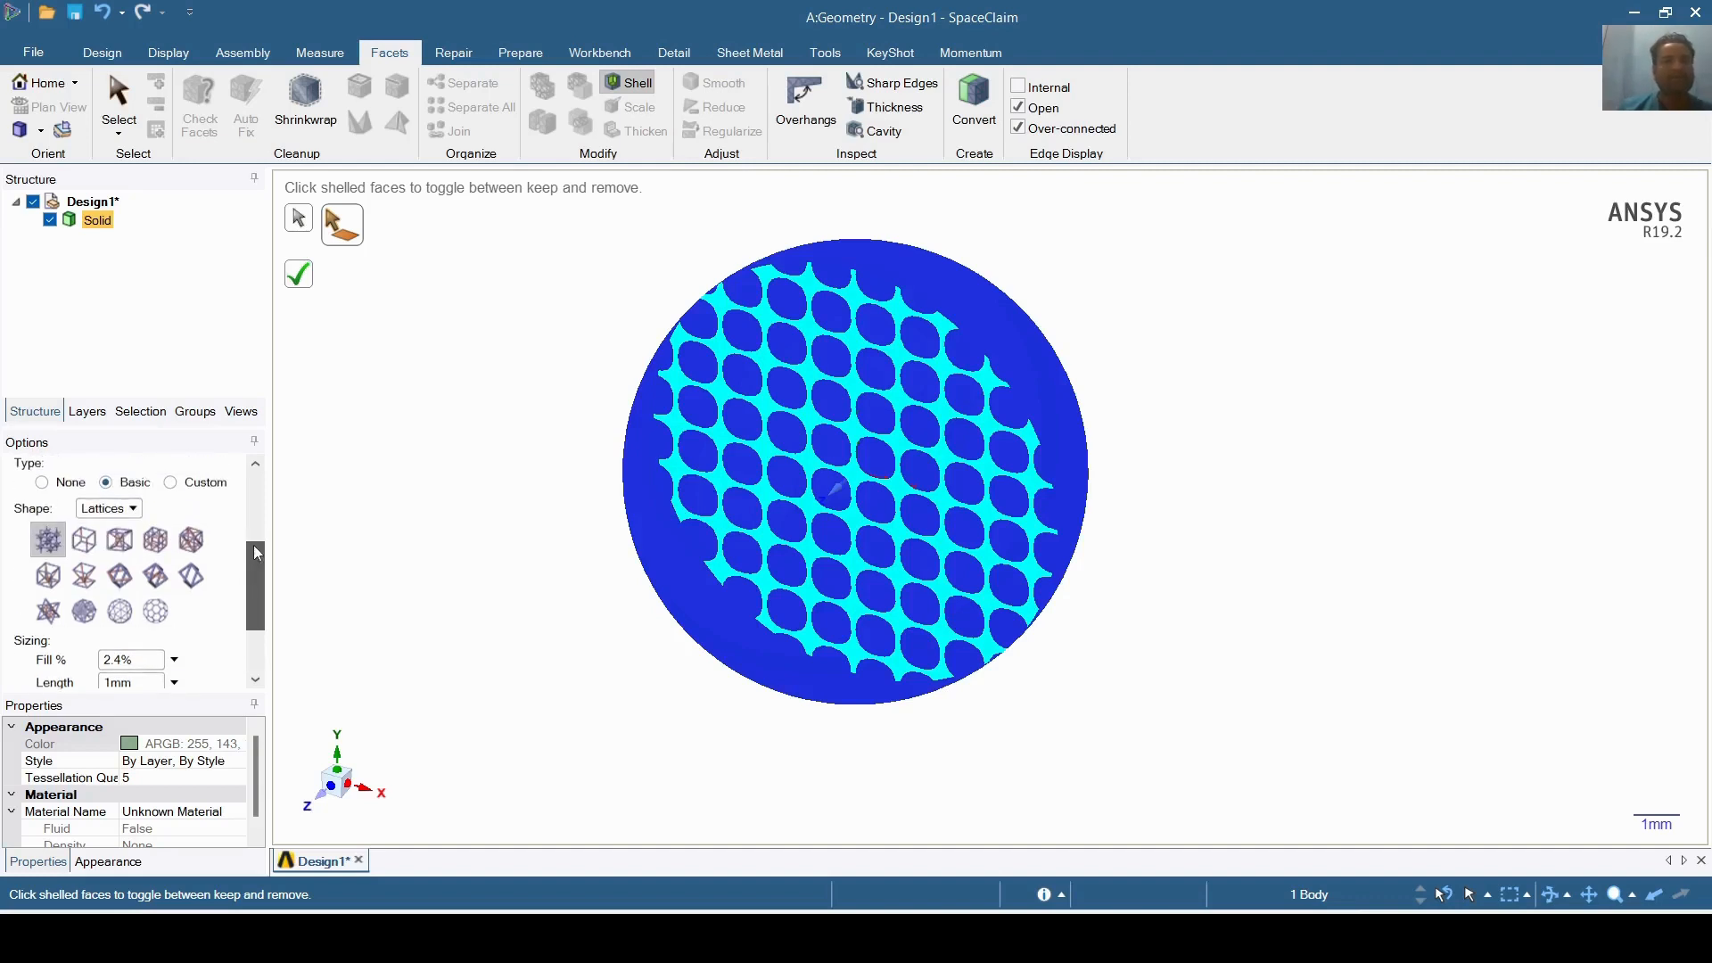
{"action": "left_click", "coordinate": [297, 274]}
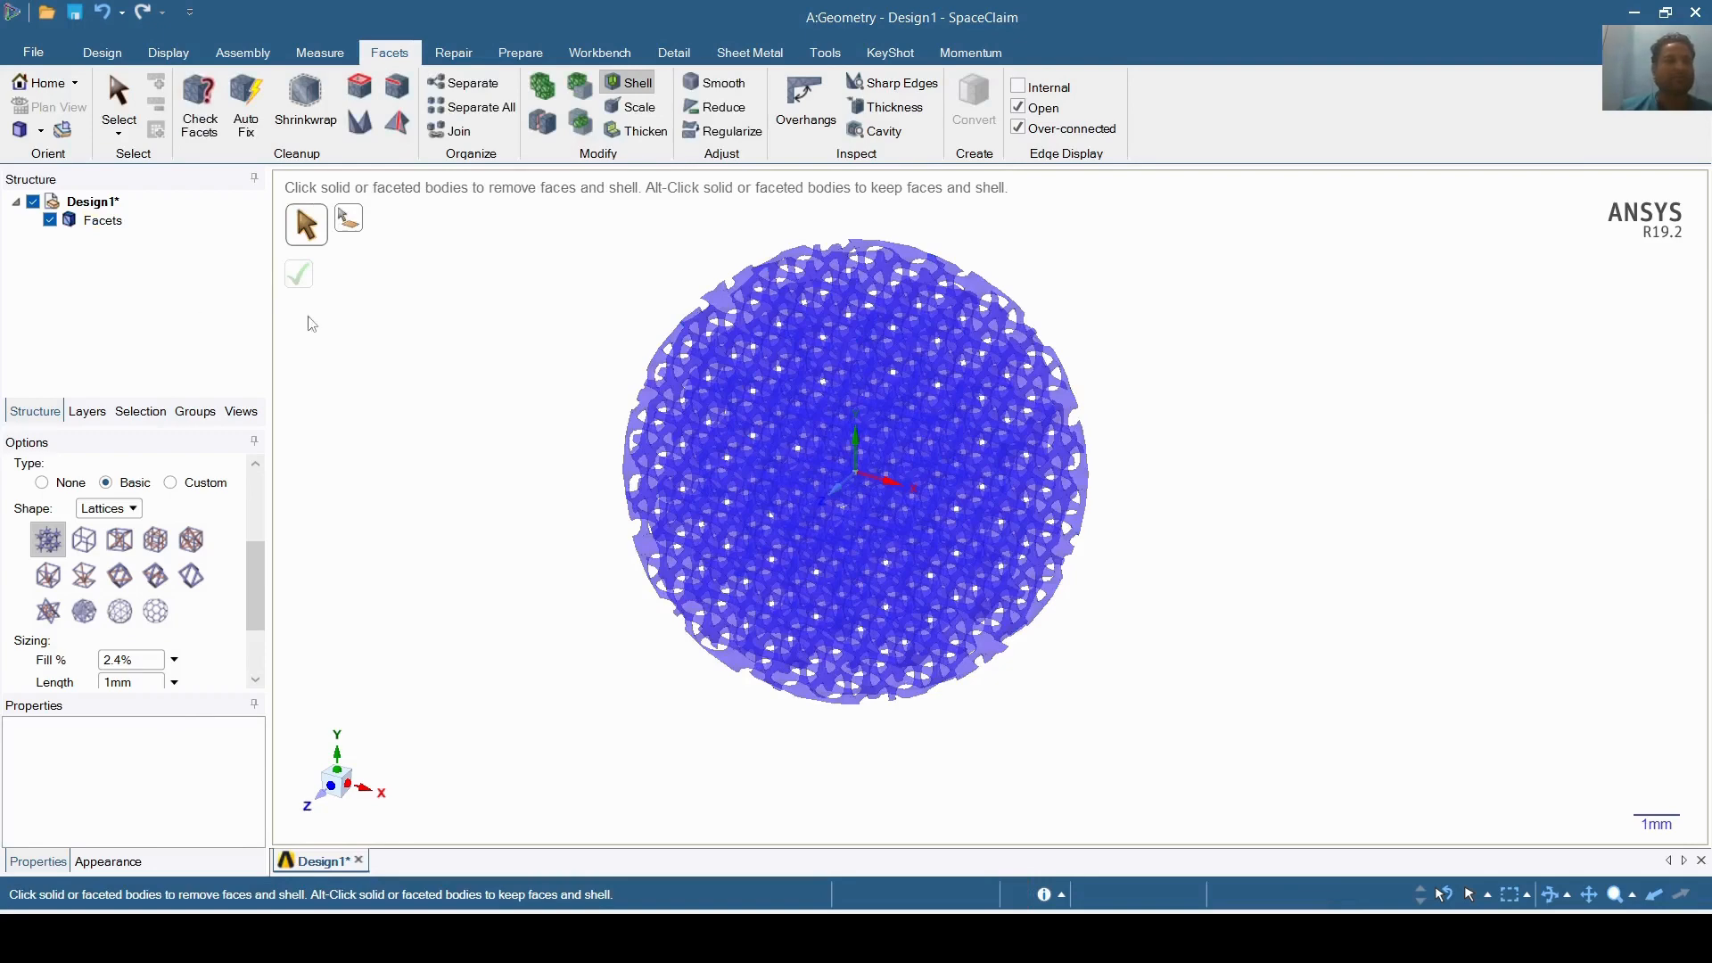
- Convert the faceted lattice body to a solid without merging faces
{"action": "left_click", "coordinate": [116, 224]}
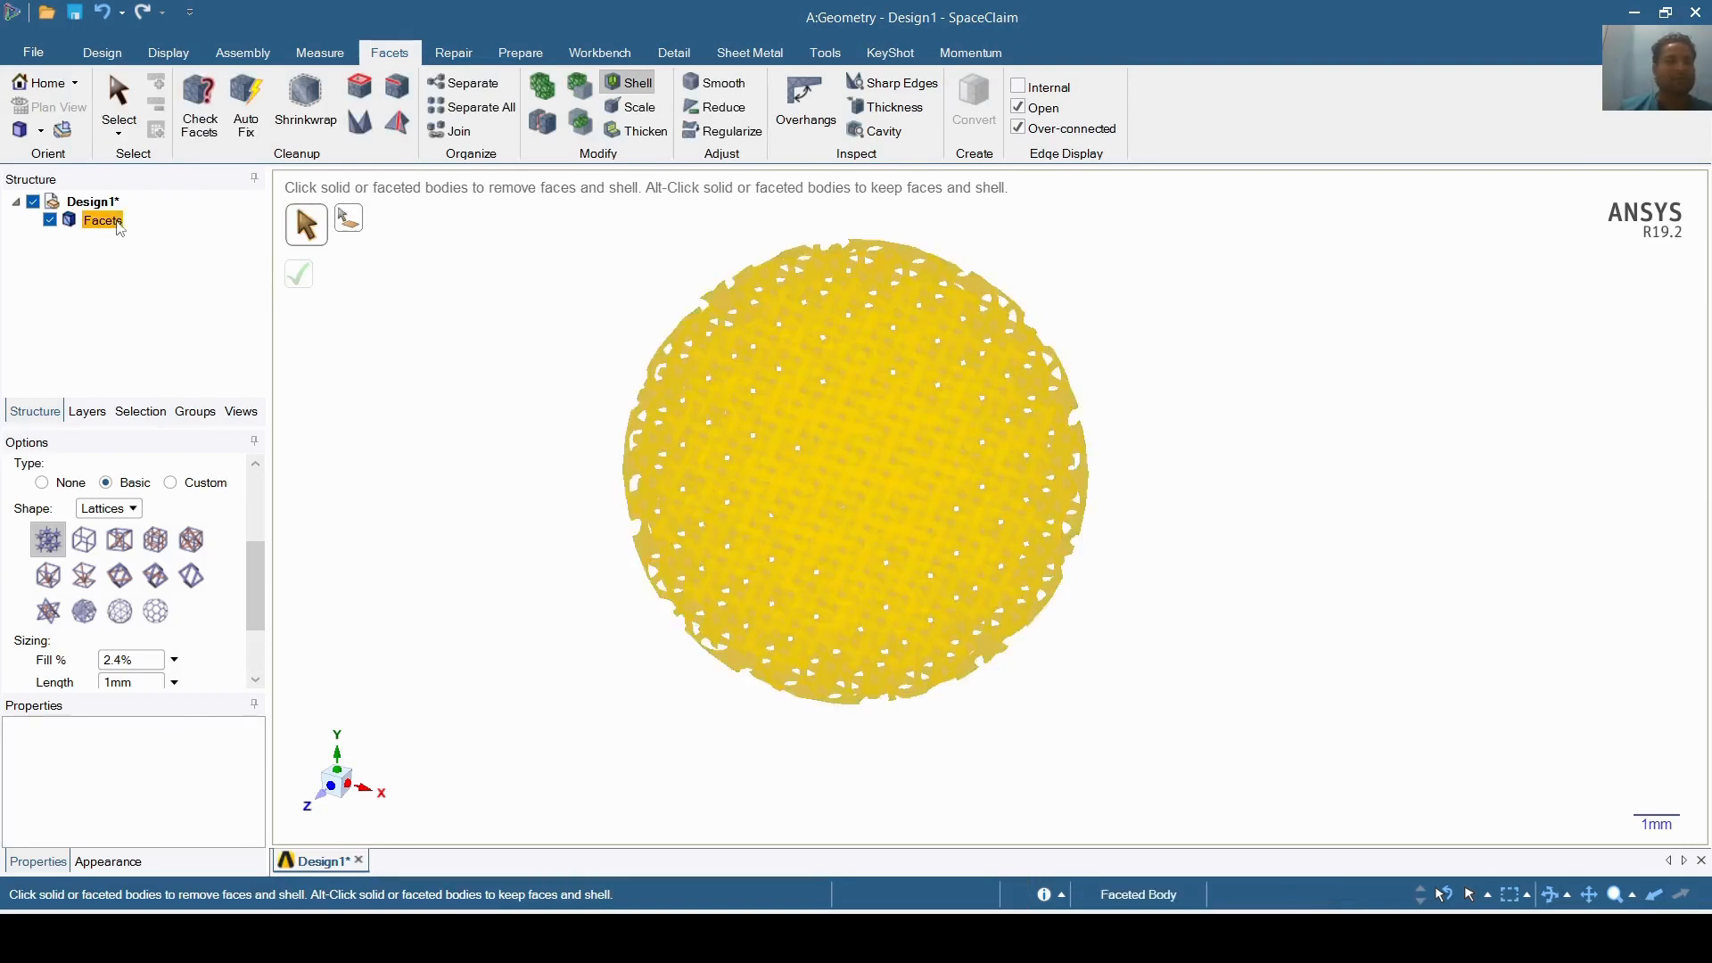
{"action": "right_click", "coordinate": [119, 226]}
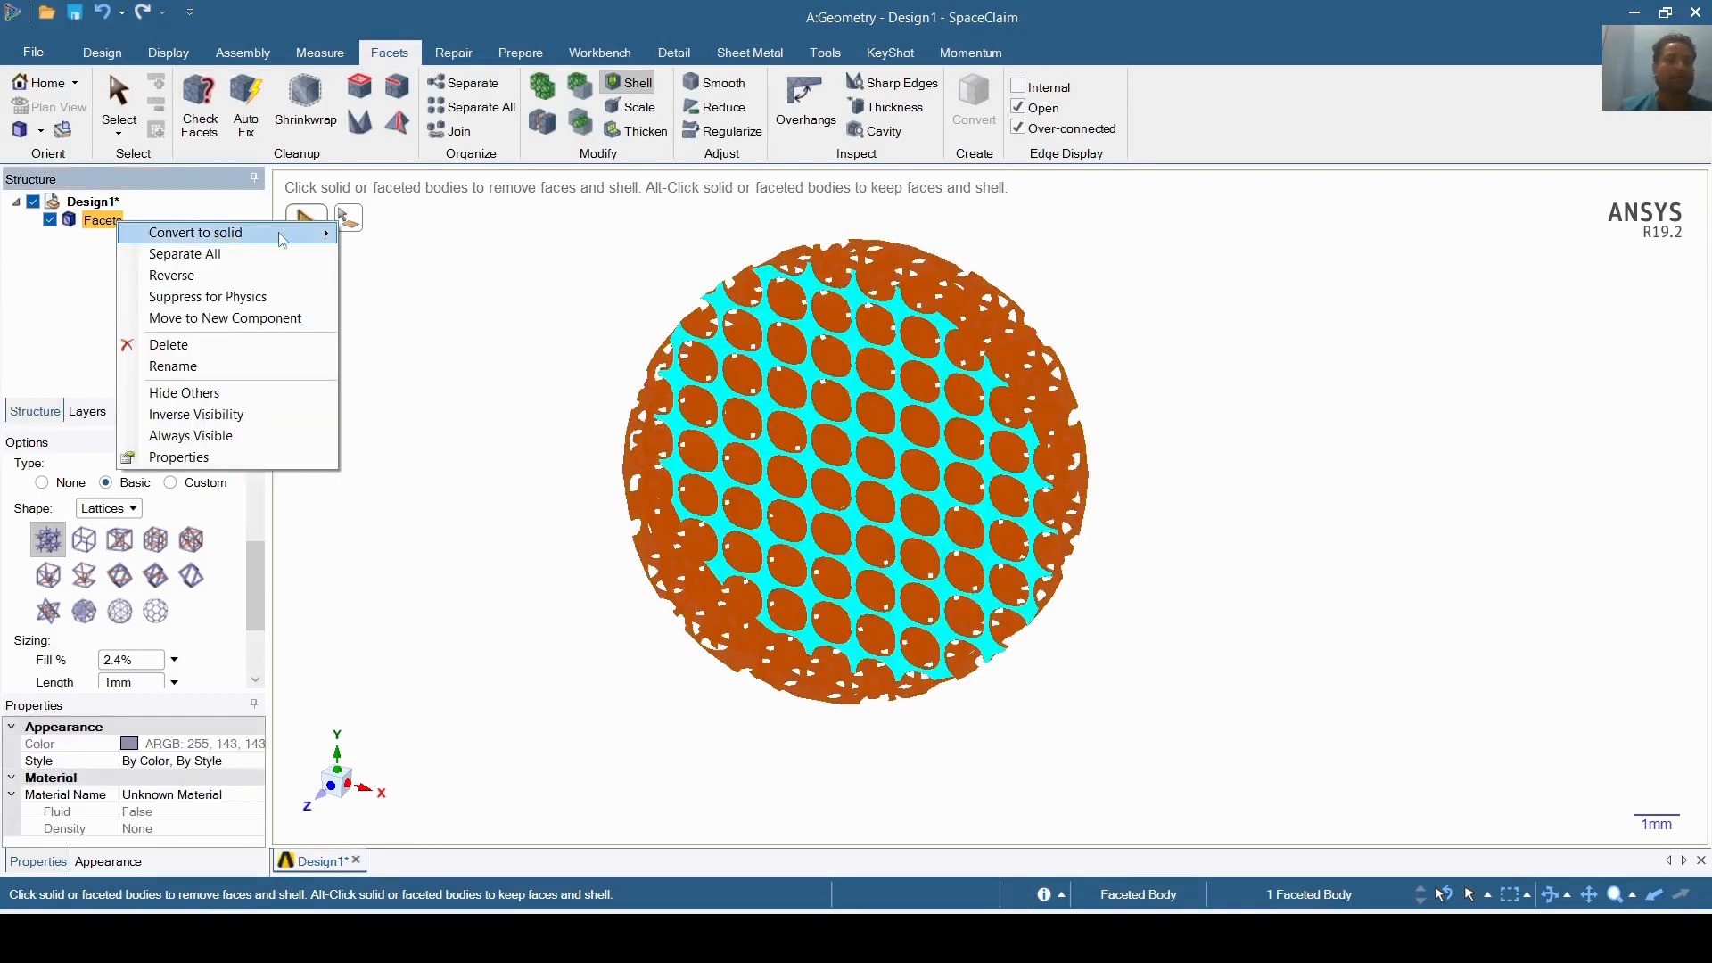
{"action": "mouse_move", "coordinate": [290, 239]}
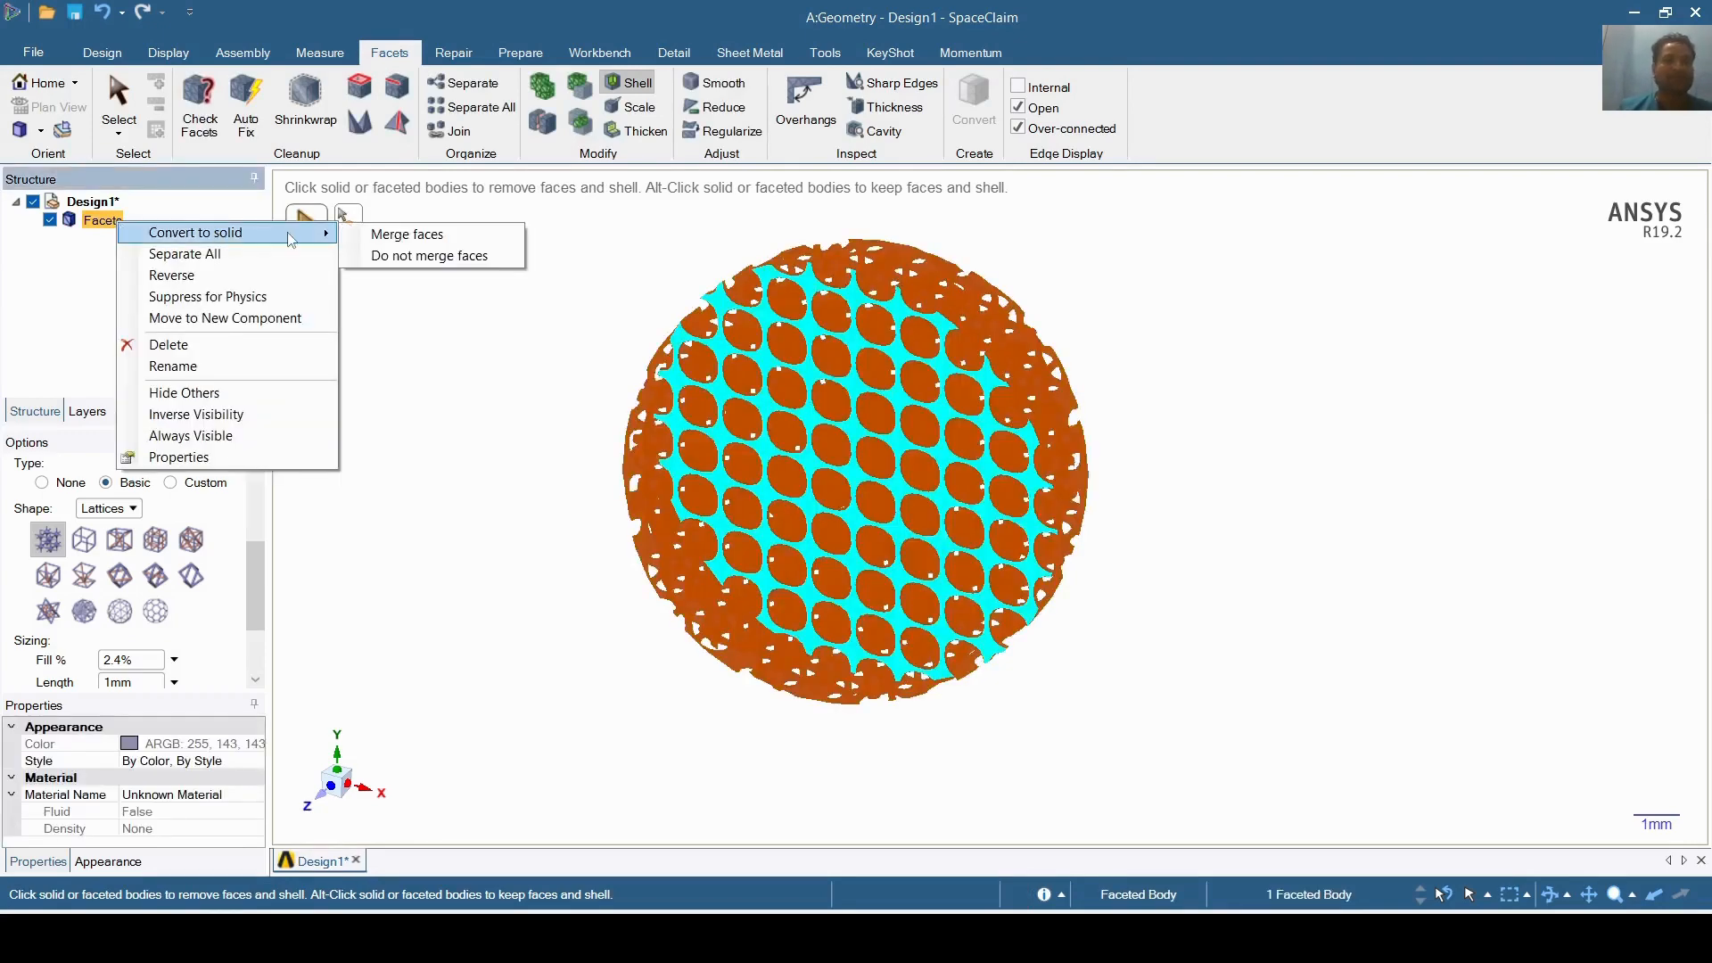
{"action": "left_click", "coordinate": [401, 262]}
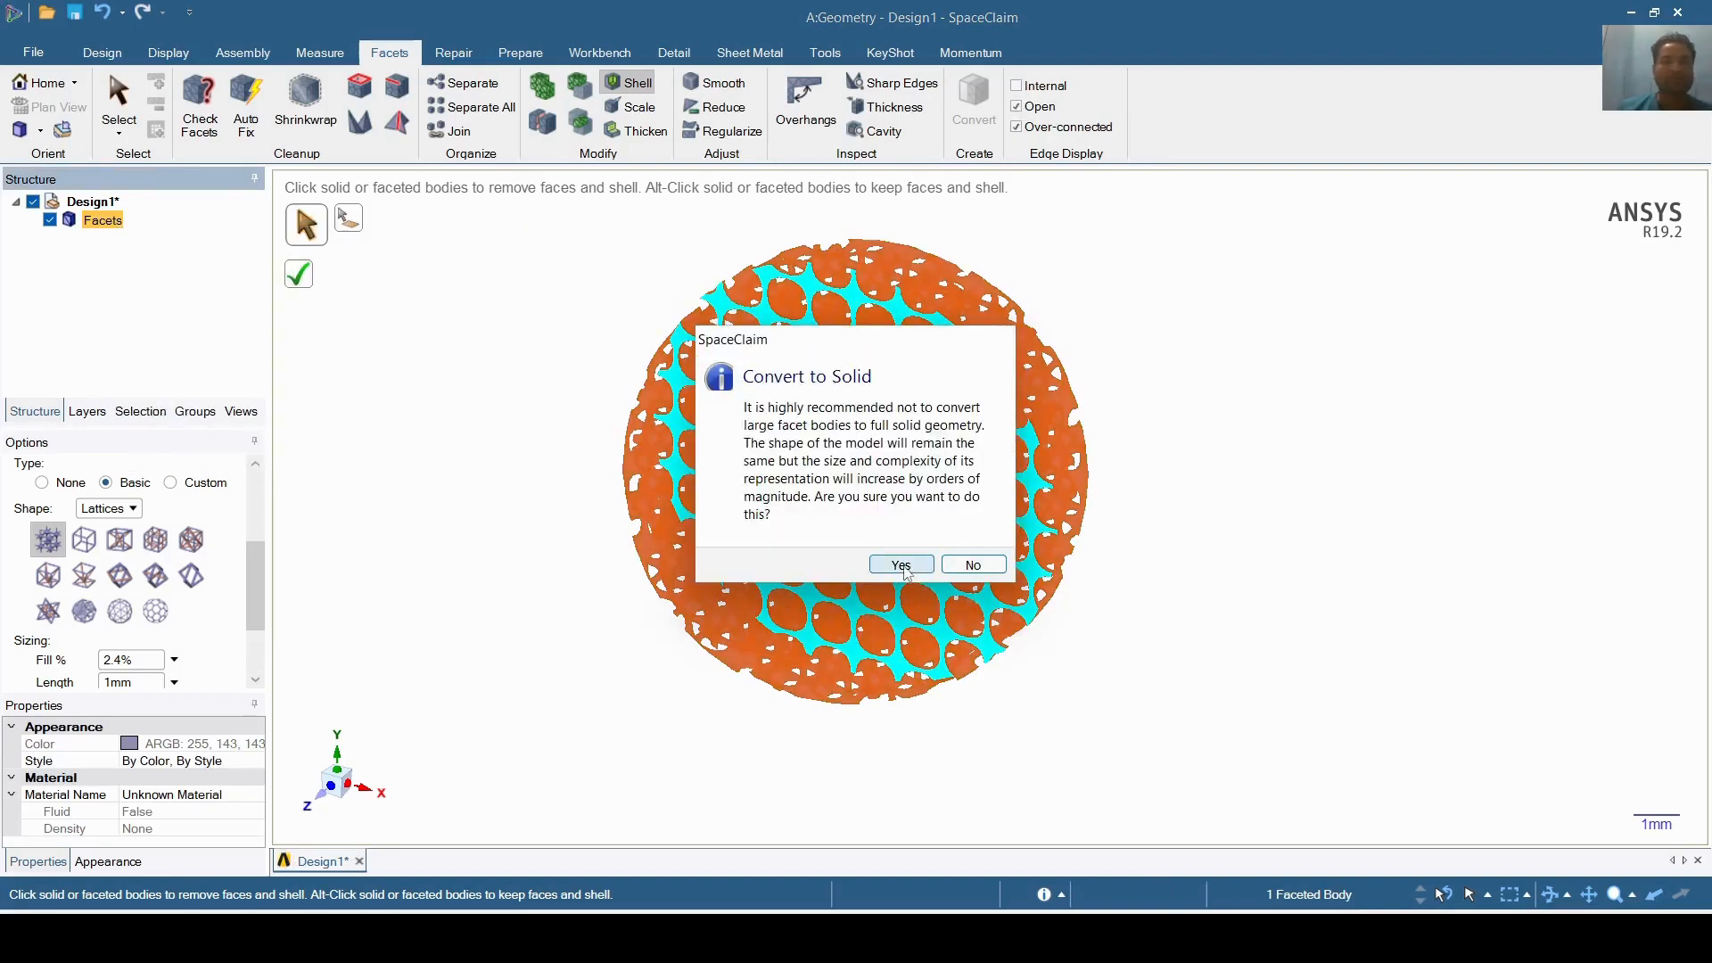
{"action": "left_click", "coordinate": [901, 565]}
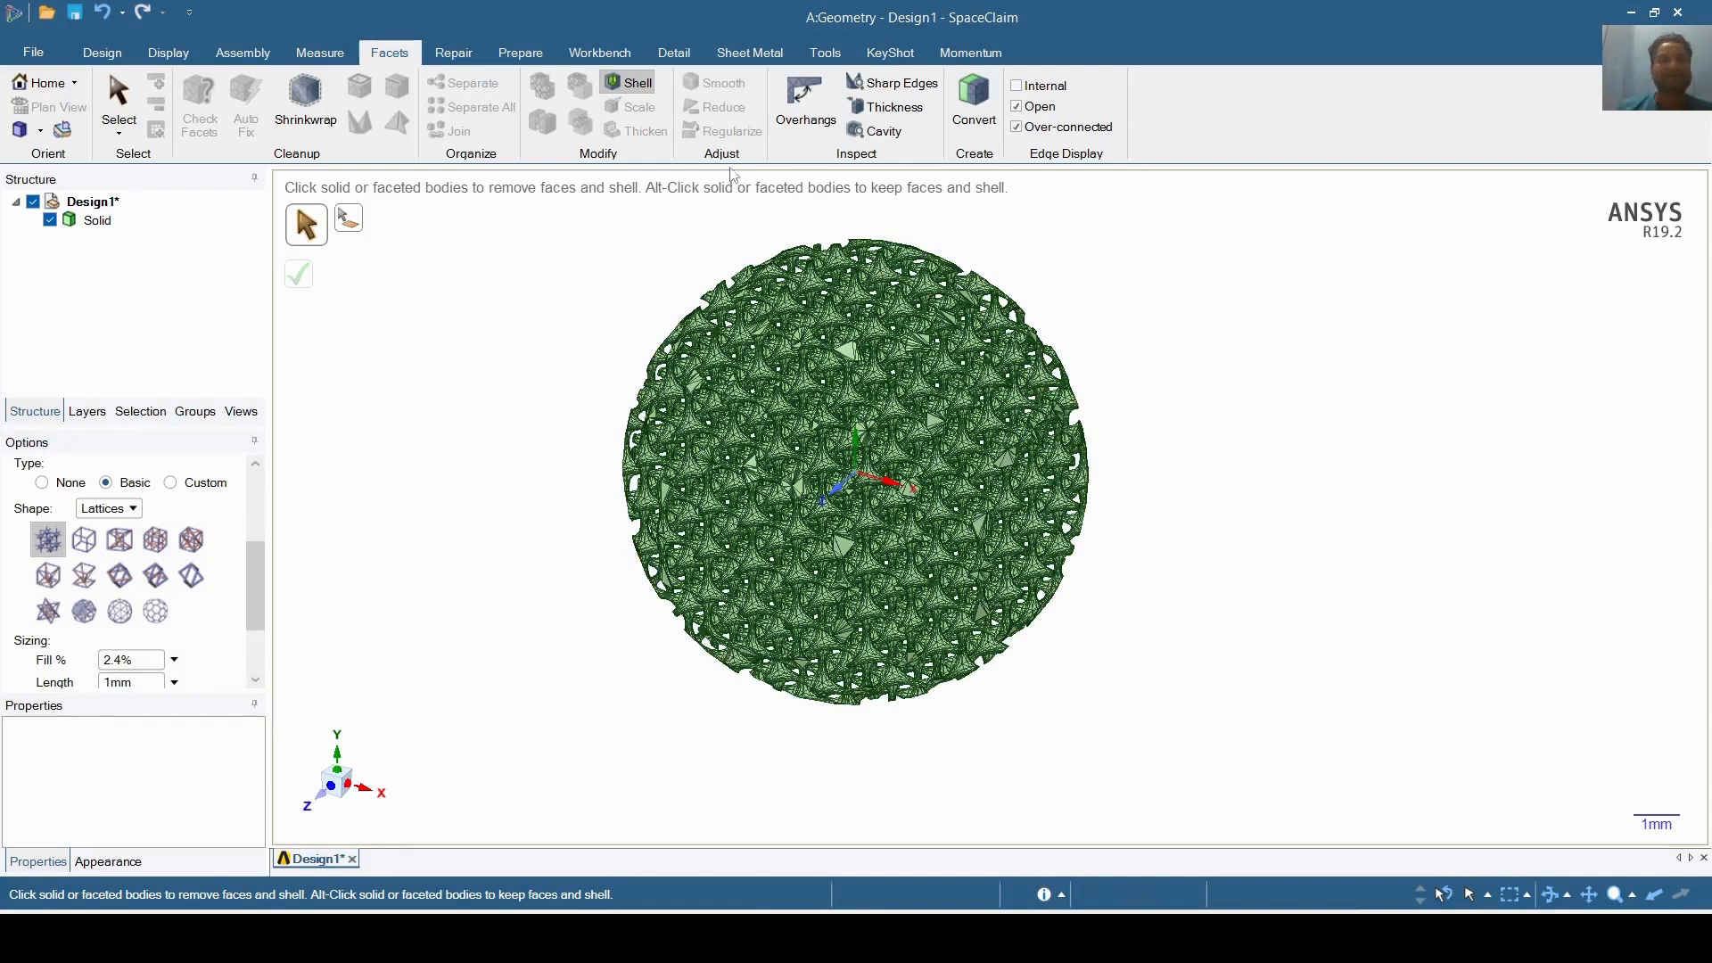
- Examine the solid lattice sphere in the isometric, trimetric and front views, from near and far
{"action": "left_click", "coordinate": [99, 53]}
{"action": "left_click", "coordinate": [115, 131]}
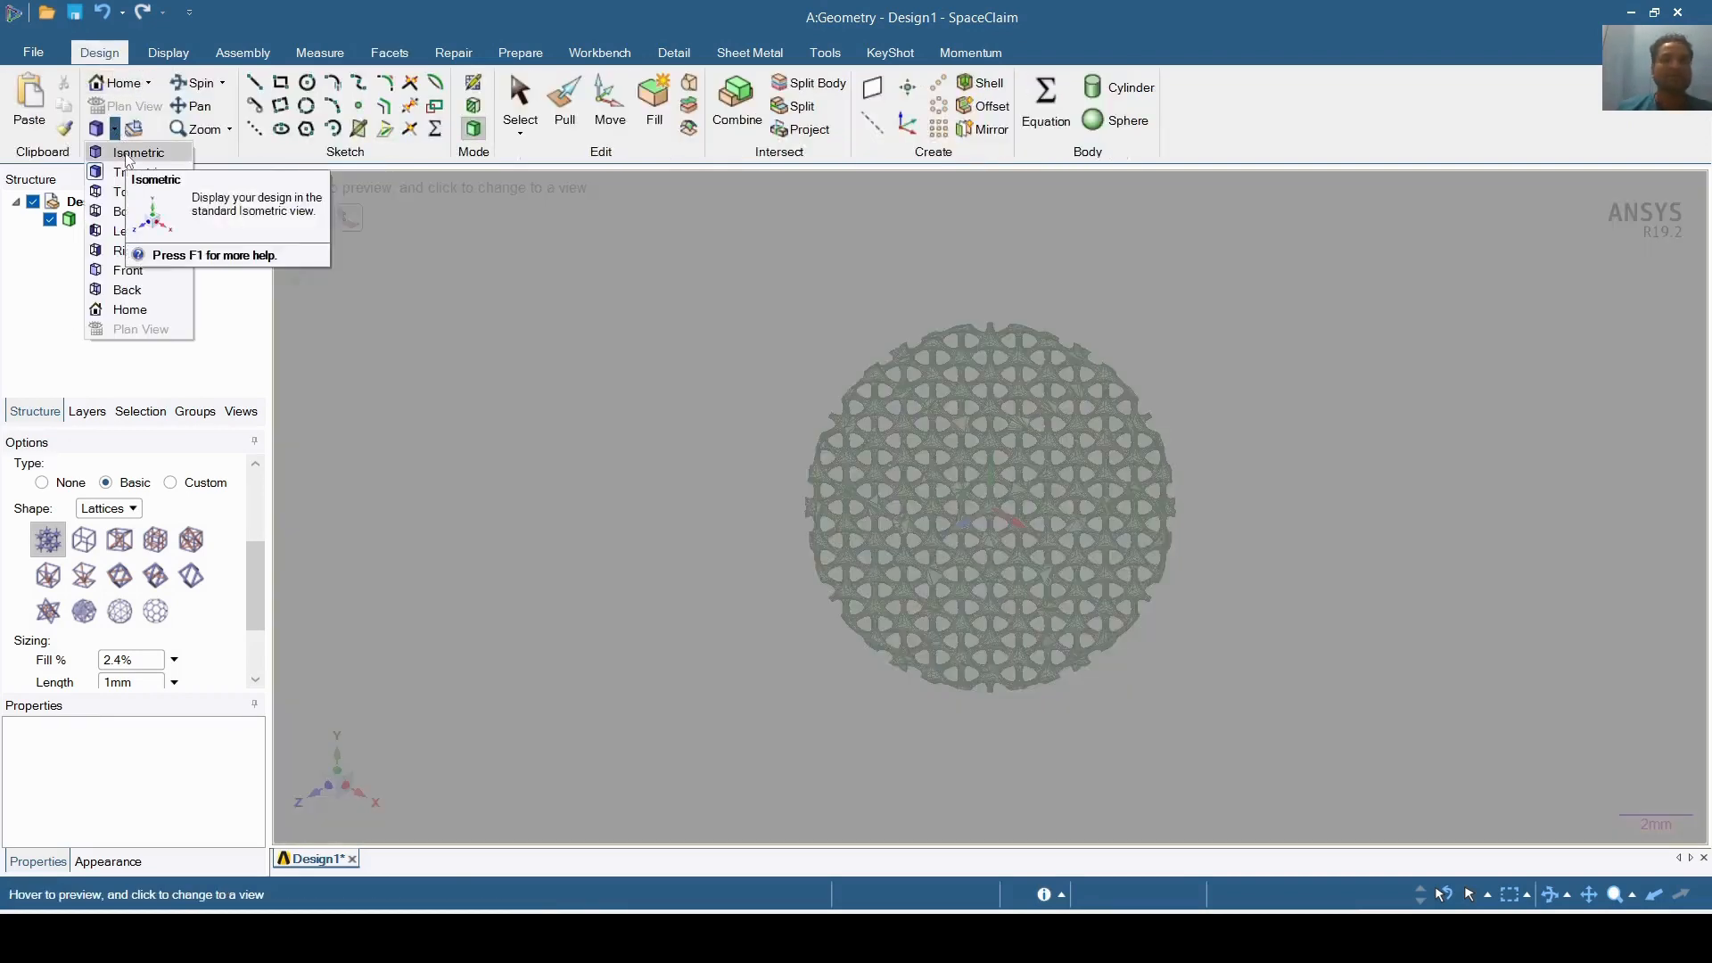
{"action": "left_click", "coordinate": [129, 154]}
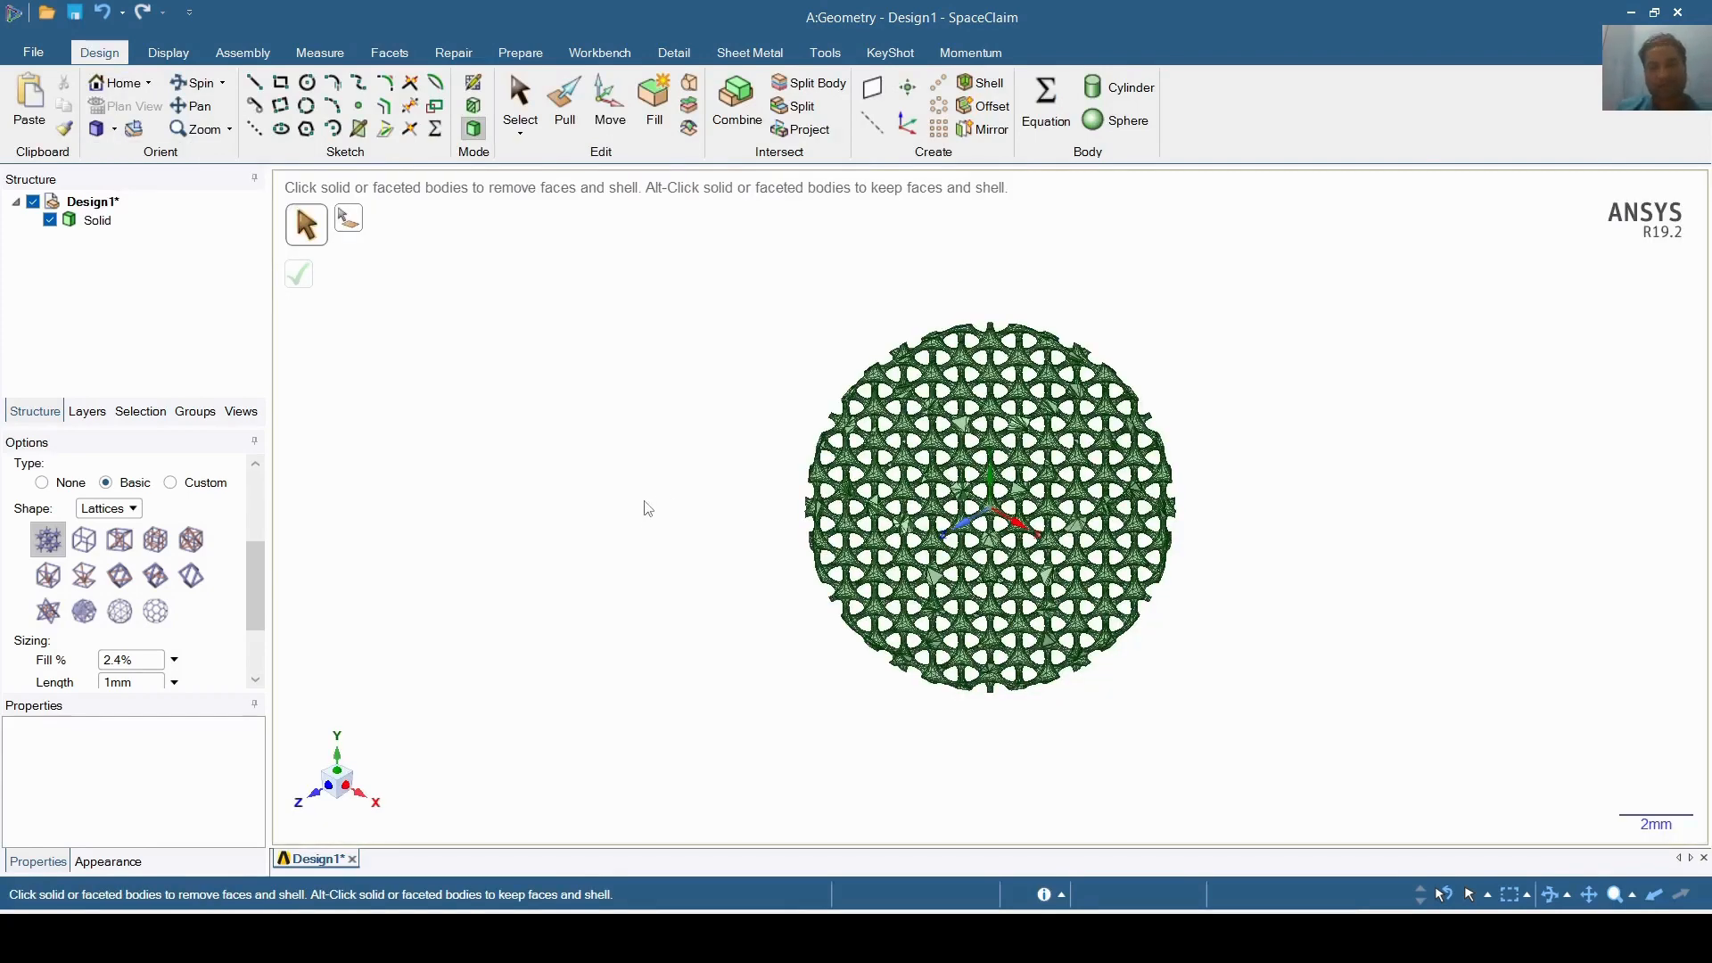
{"action": "left_click", "coordinate": [115, 131]}
{"action": "left_click", "coordinate": [123, 175]}
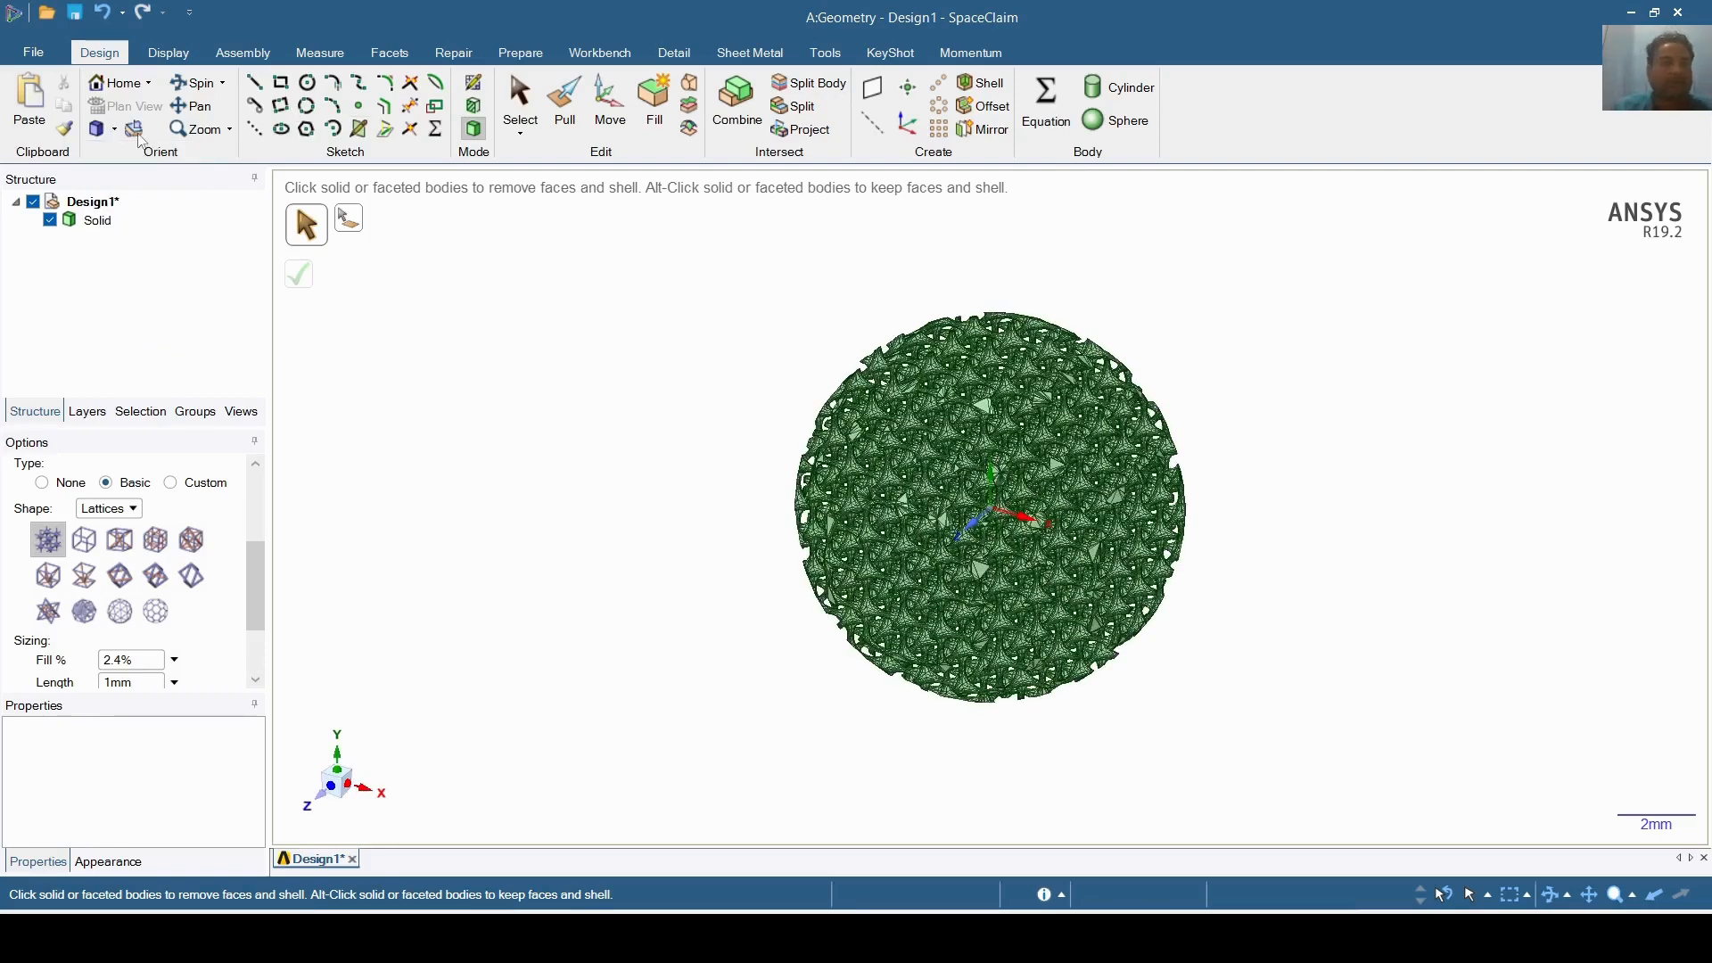
{"action": "scroll", "coordinate": [479, 417], "scroll_direction": "down", "scroll_amount": 3}
{"action": "scroll", "coordinate": [479, 417], "scroll_direction": "up", "scroll_amount": 1}
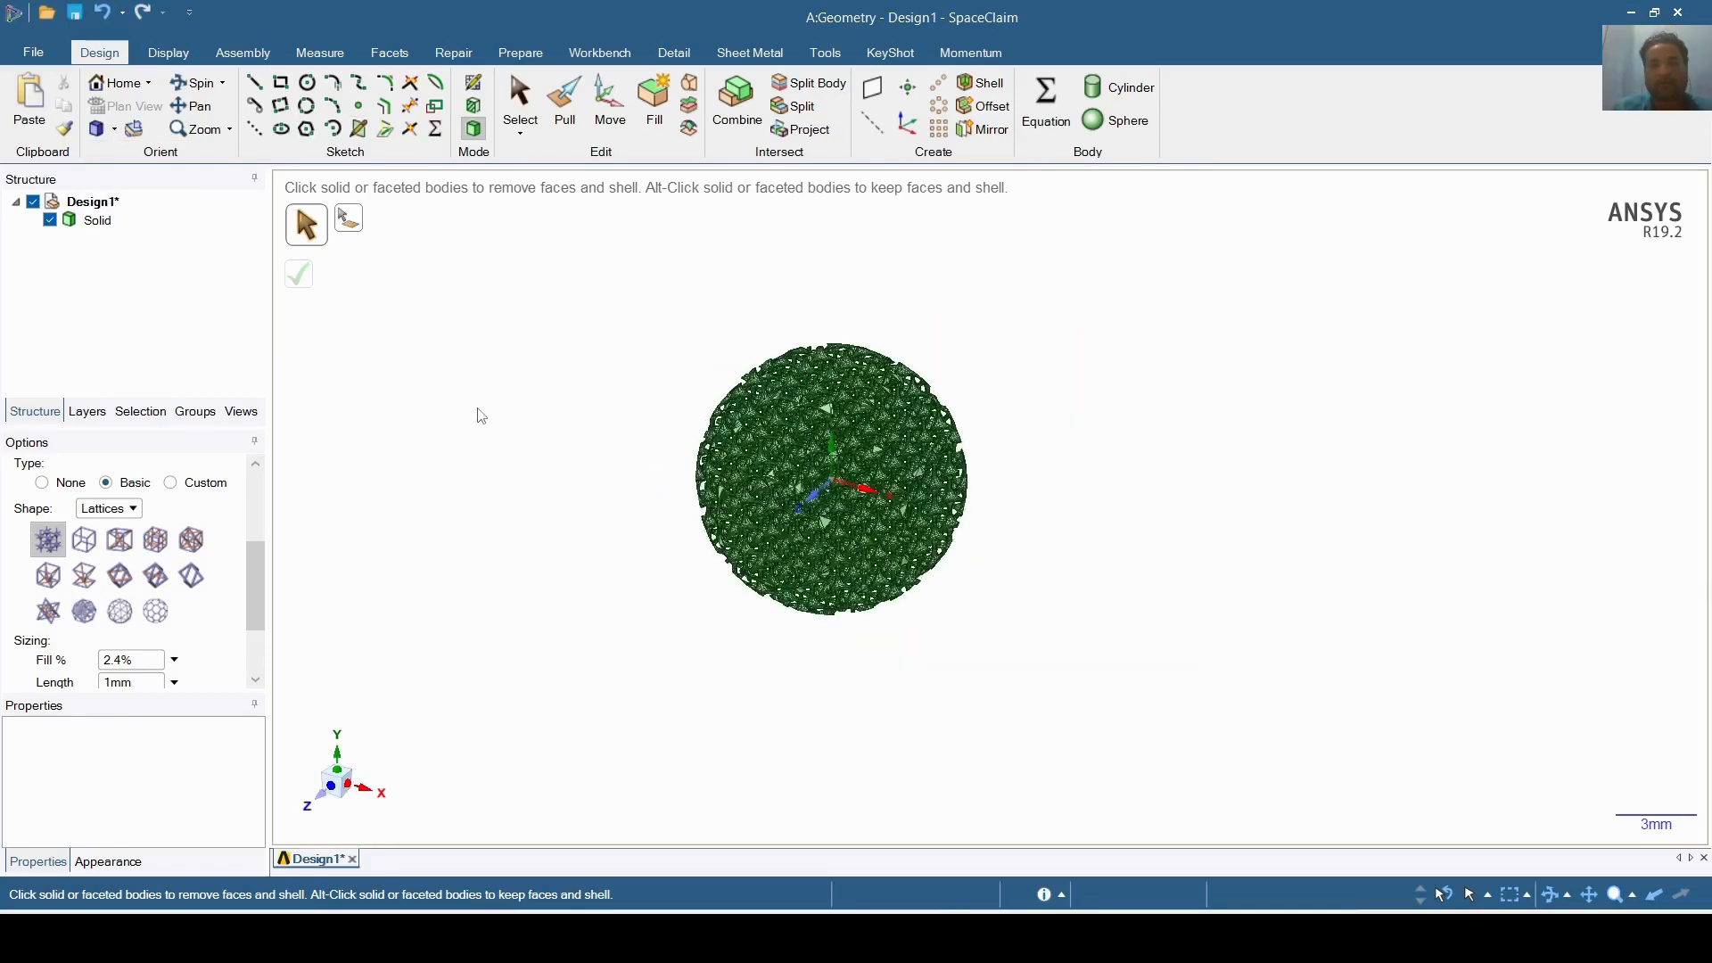
{"action": "scroll", "coordinate": [480, 415], "scroll_direction": "up", "scroll_amount": 3}
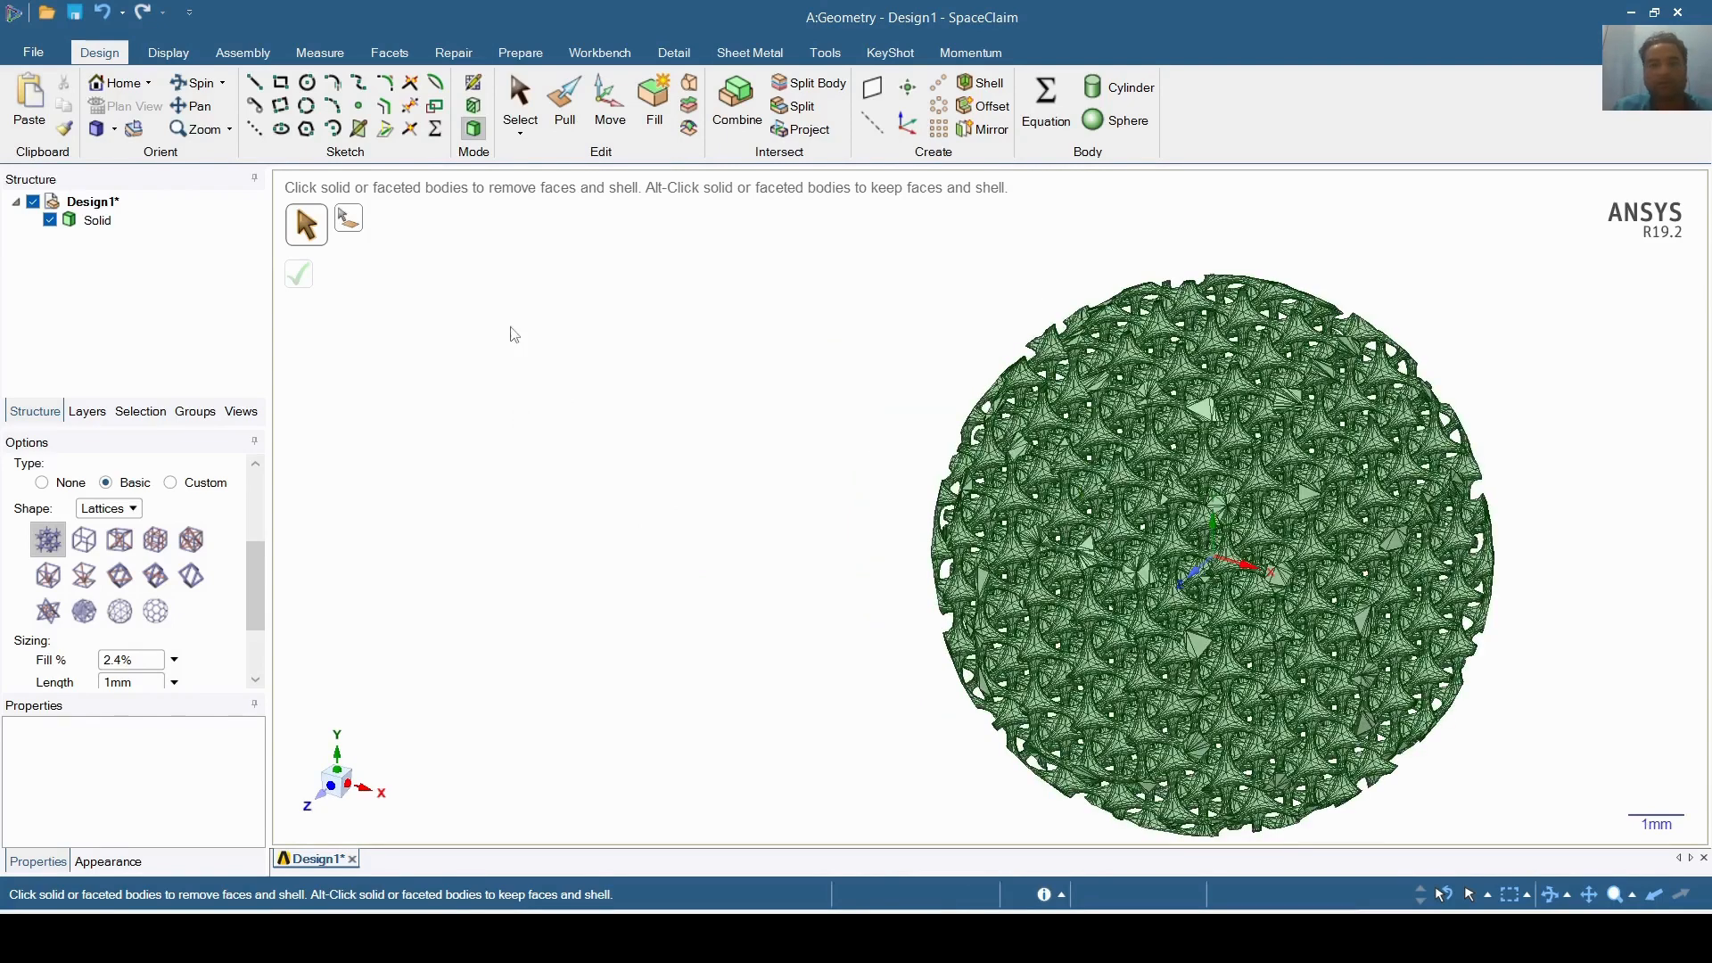
{"action": "left_click", "coordinate": [114, 129]}
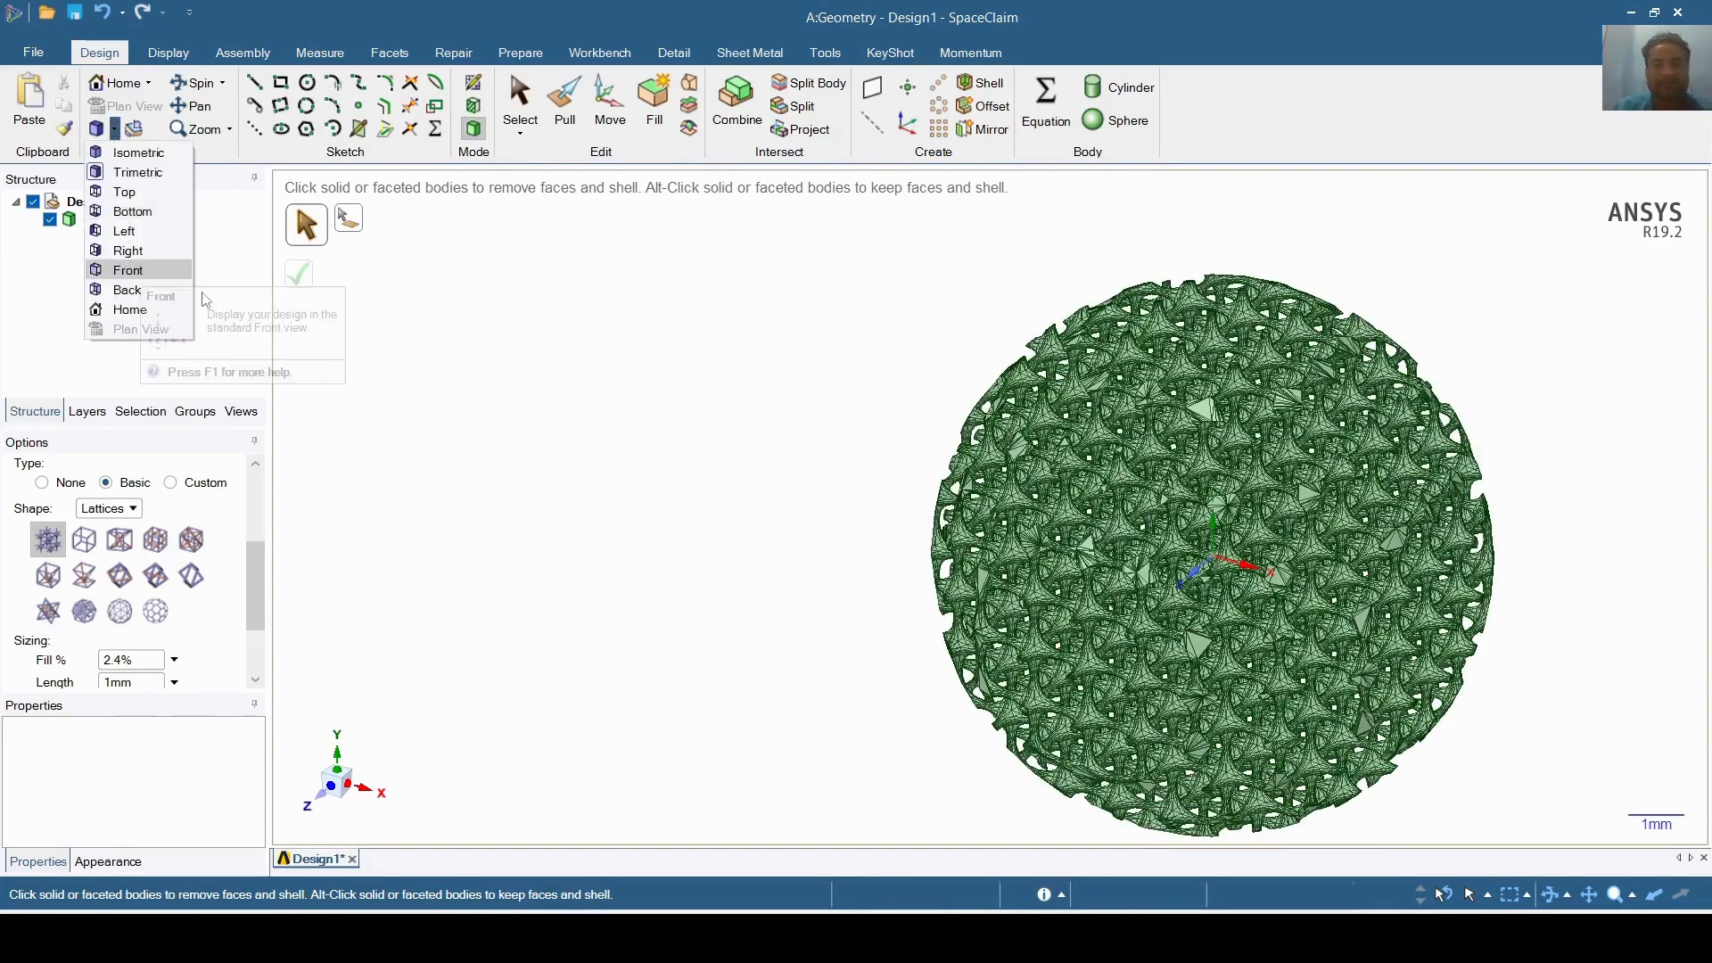
{"action": "left_click", "coordinate": [140, 274]}
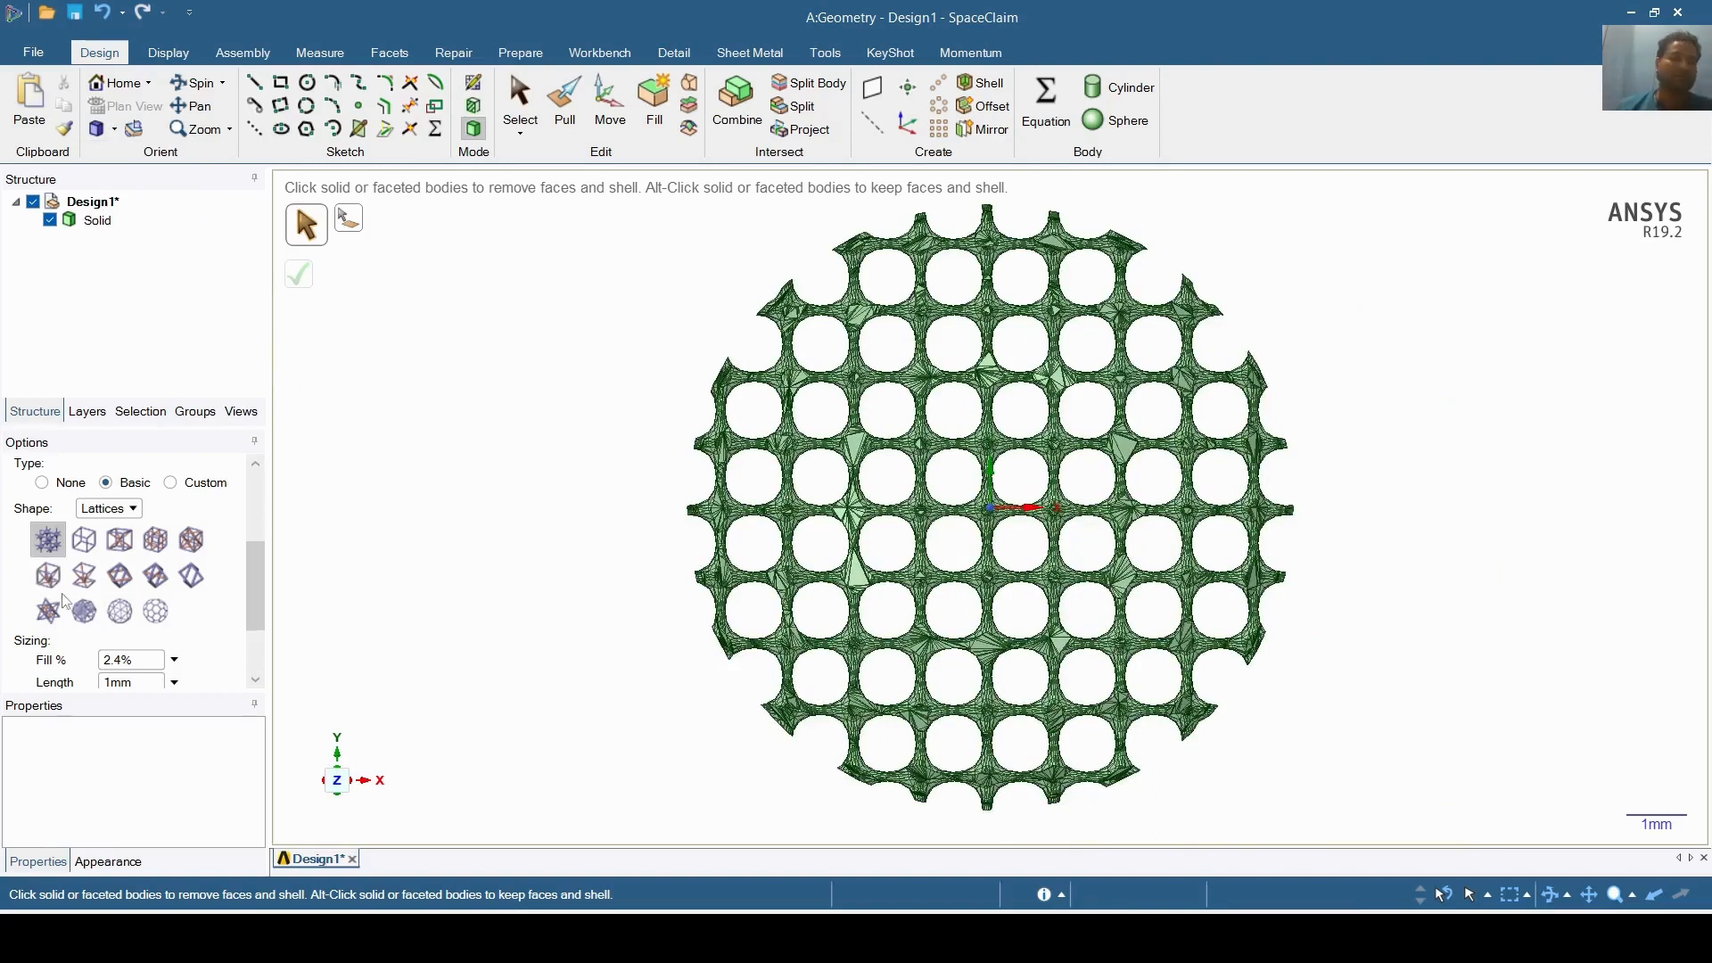
{"action": "left_click", "coordinate": [49, 548]}
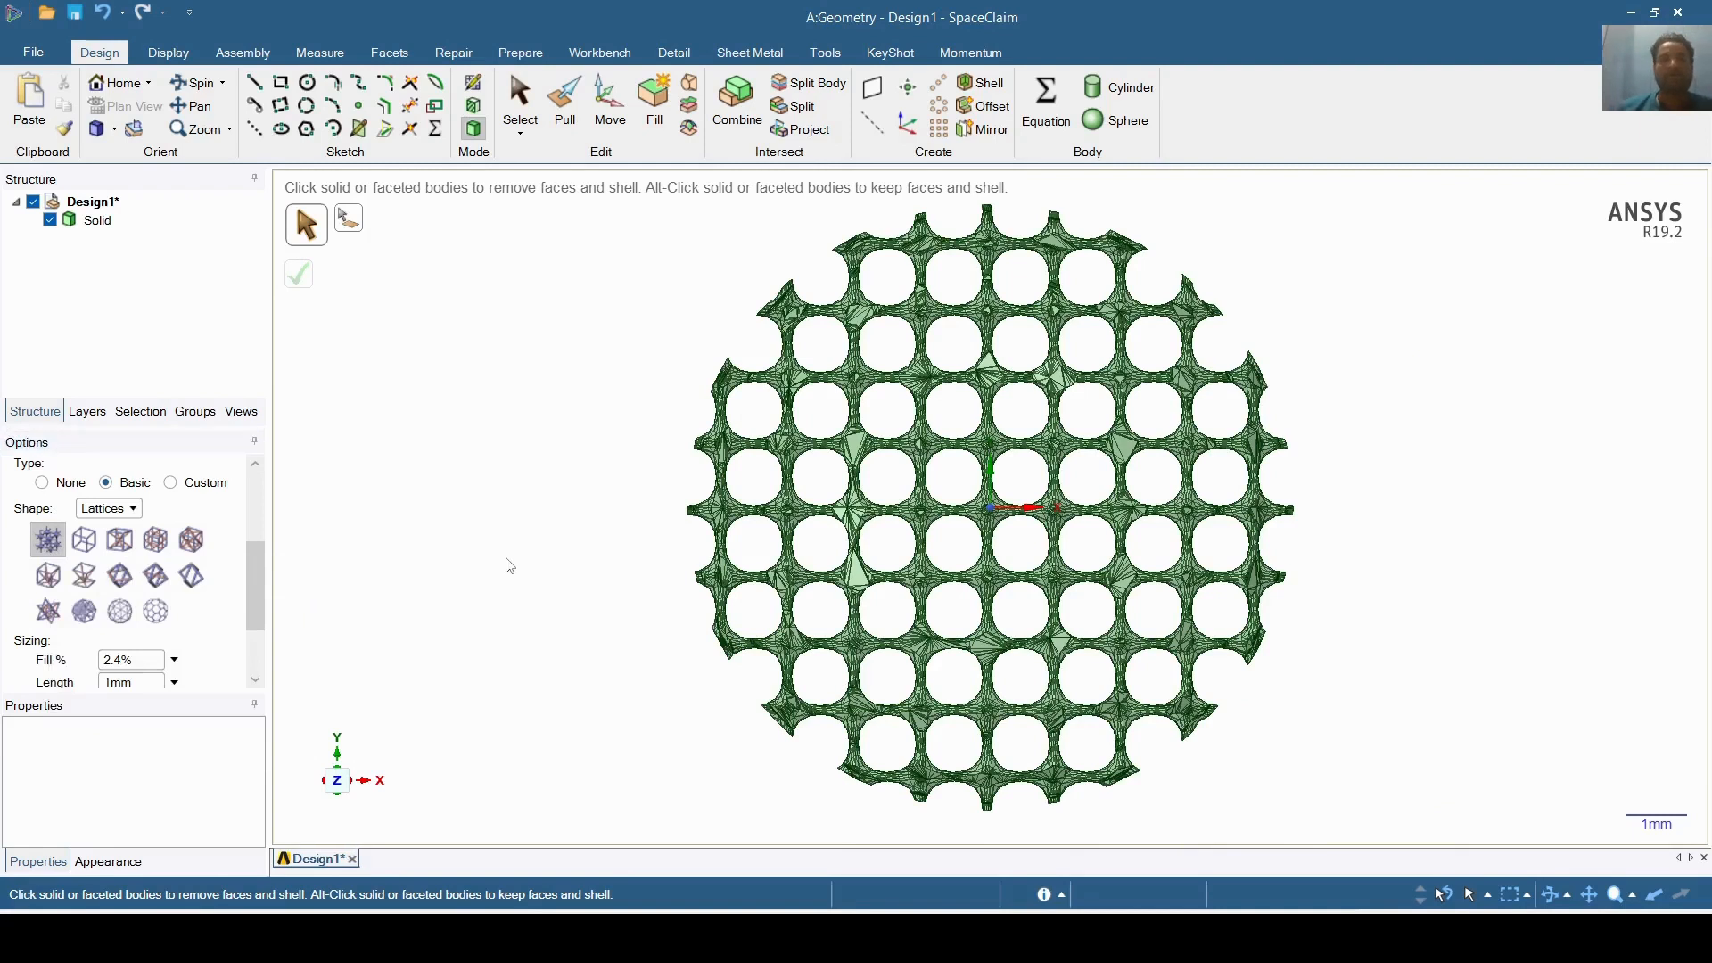
- Undo the solid conversion, the lattice shell and the sphere, back to an empty design
{"action": "left_click", "coordinate": [103, 14]}
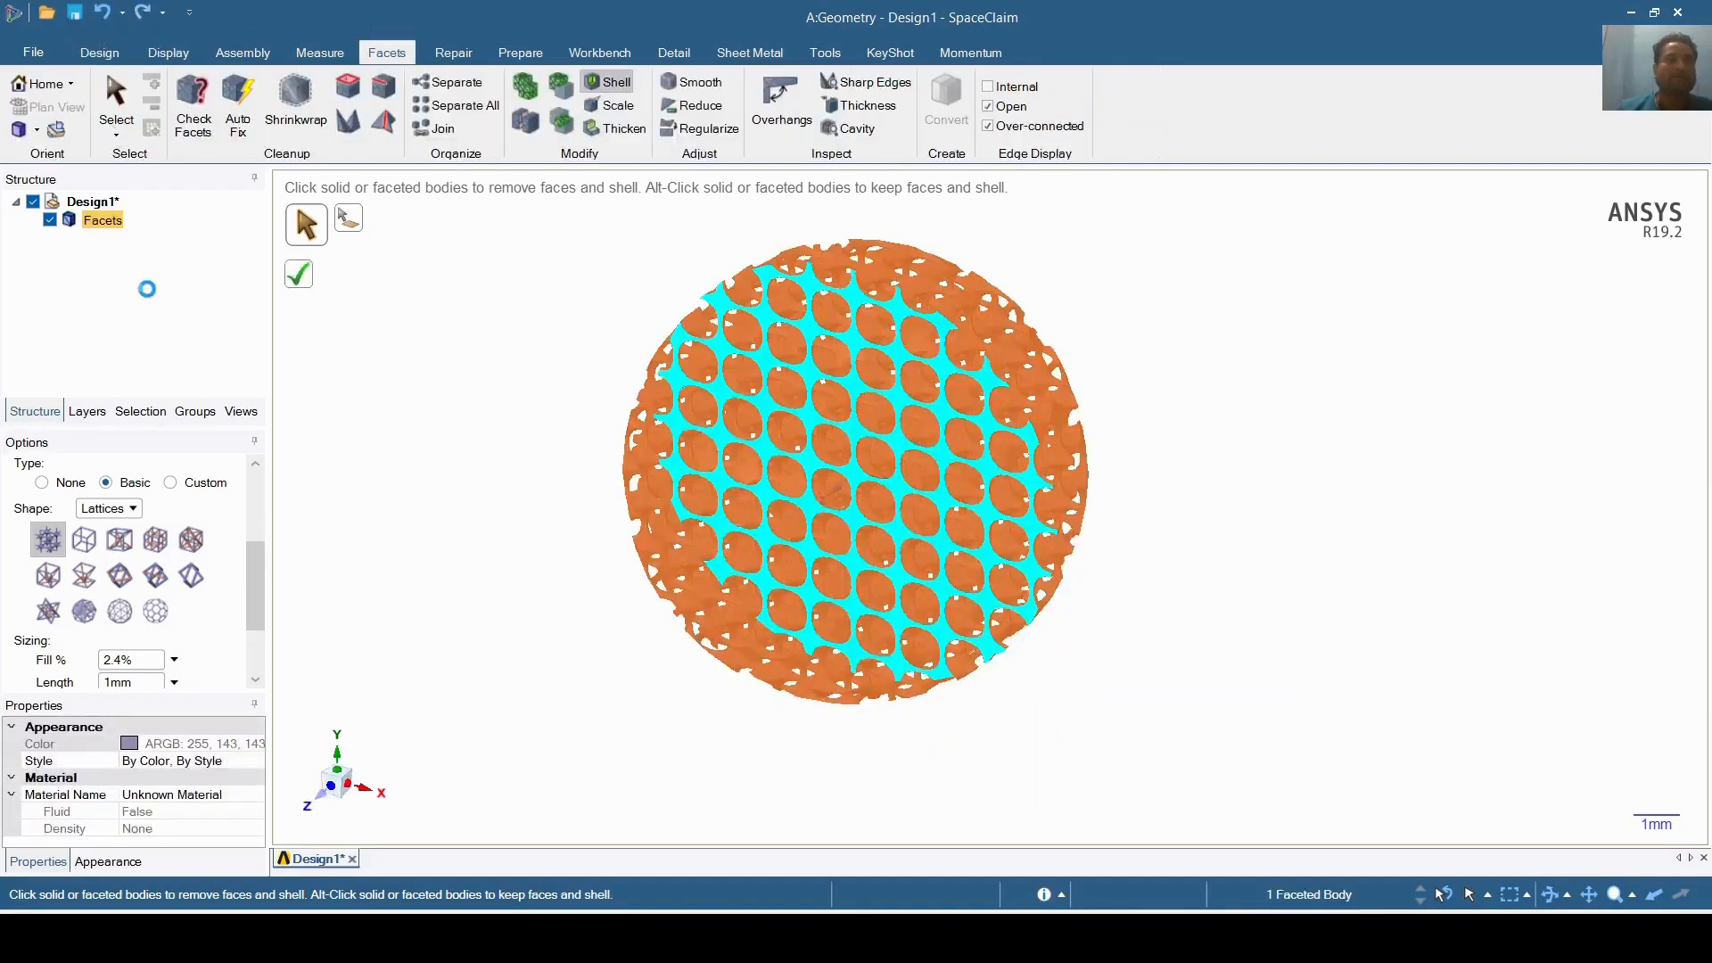
{"action": "left_click", "coordinate": [105, 11]}
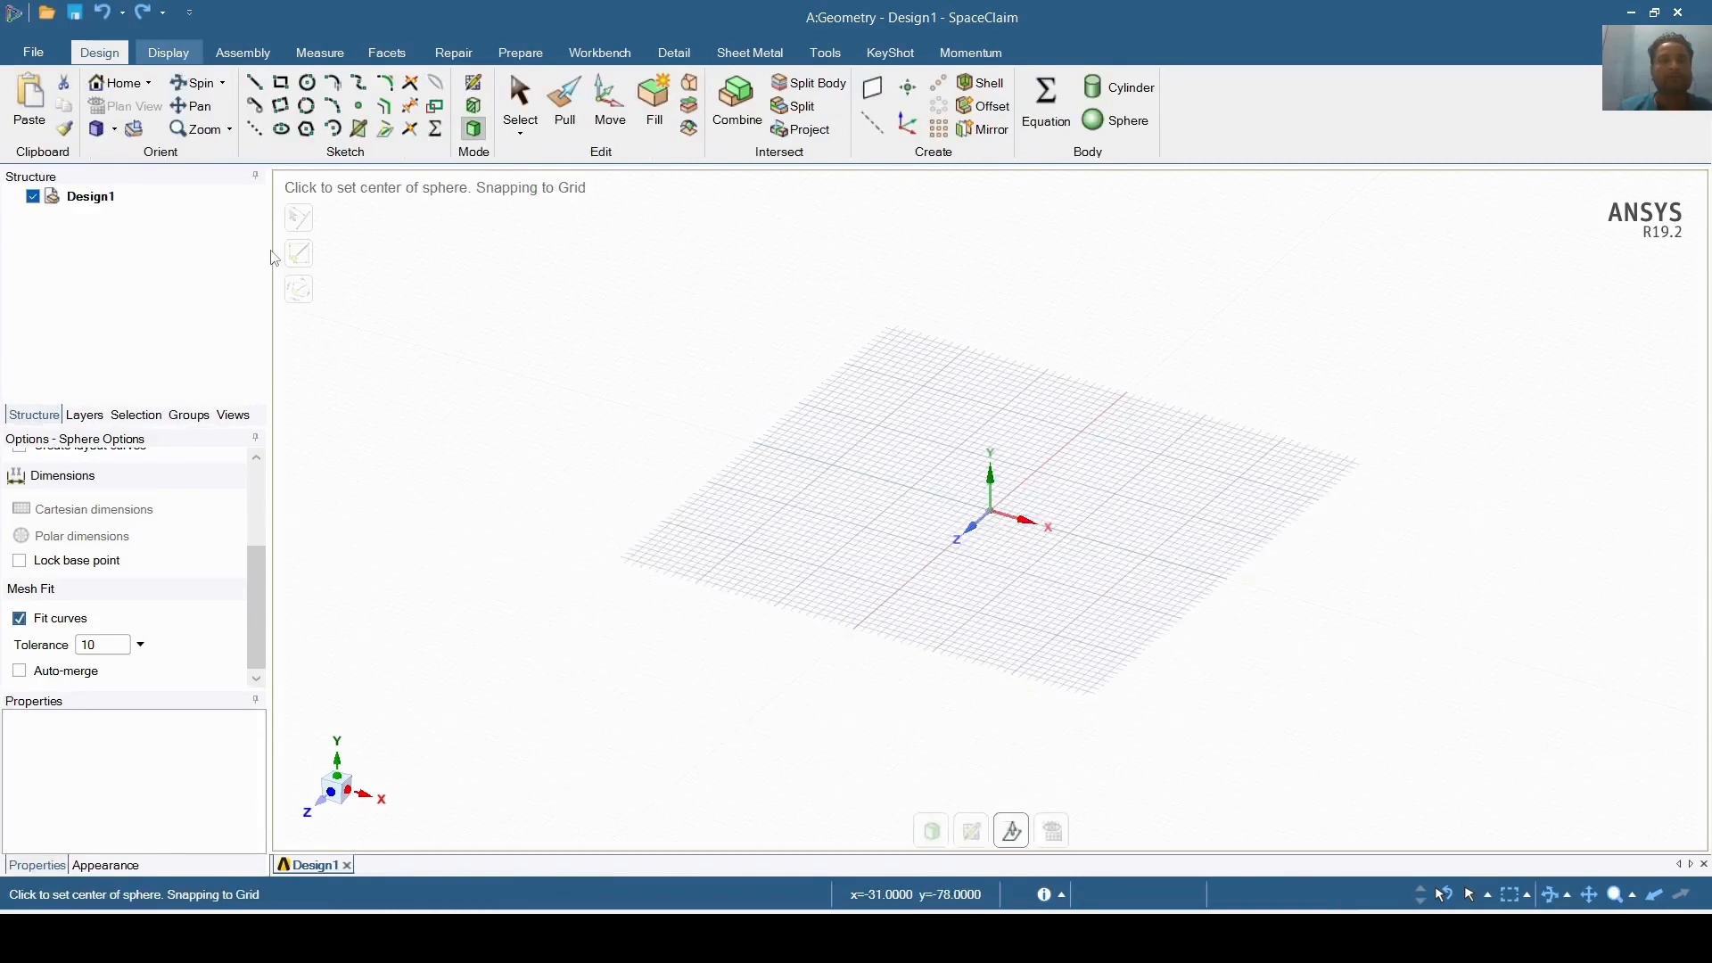
- Create a solid sphere of 10 mm diameter centred on the origin
{"action": "left_click", "coordinate": [1094, 125]}
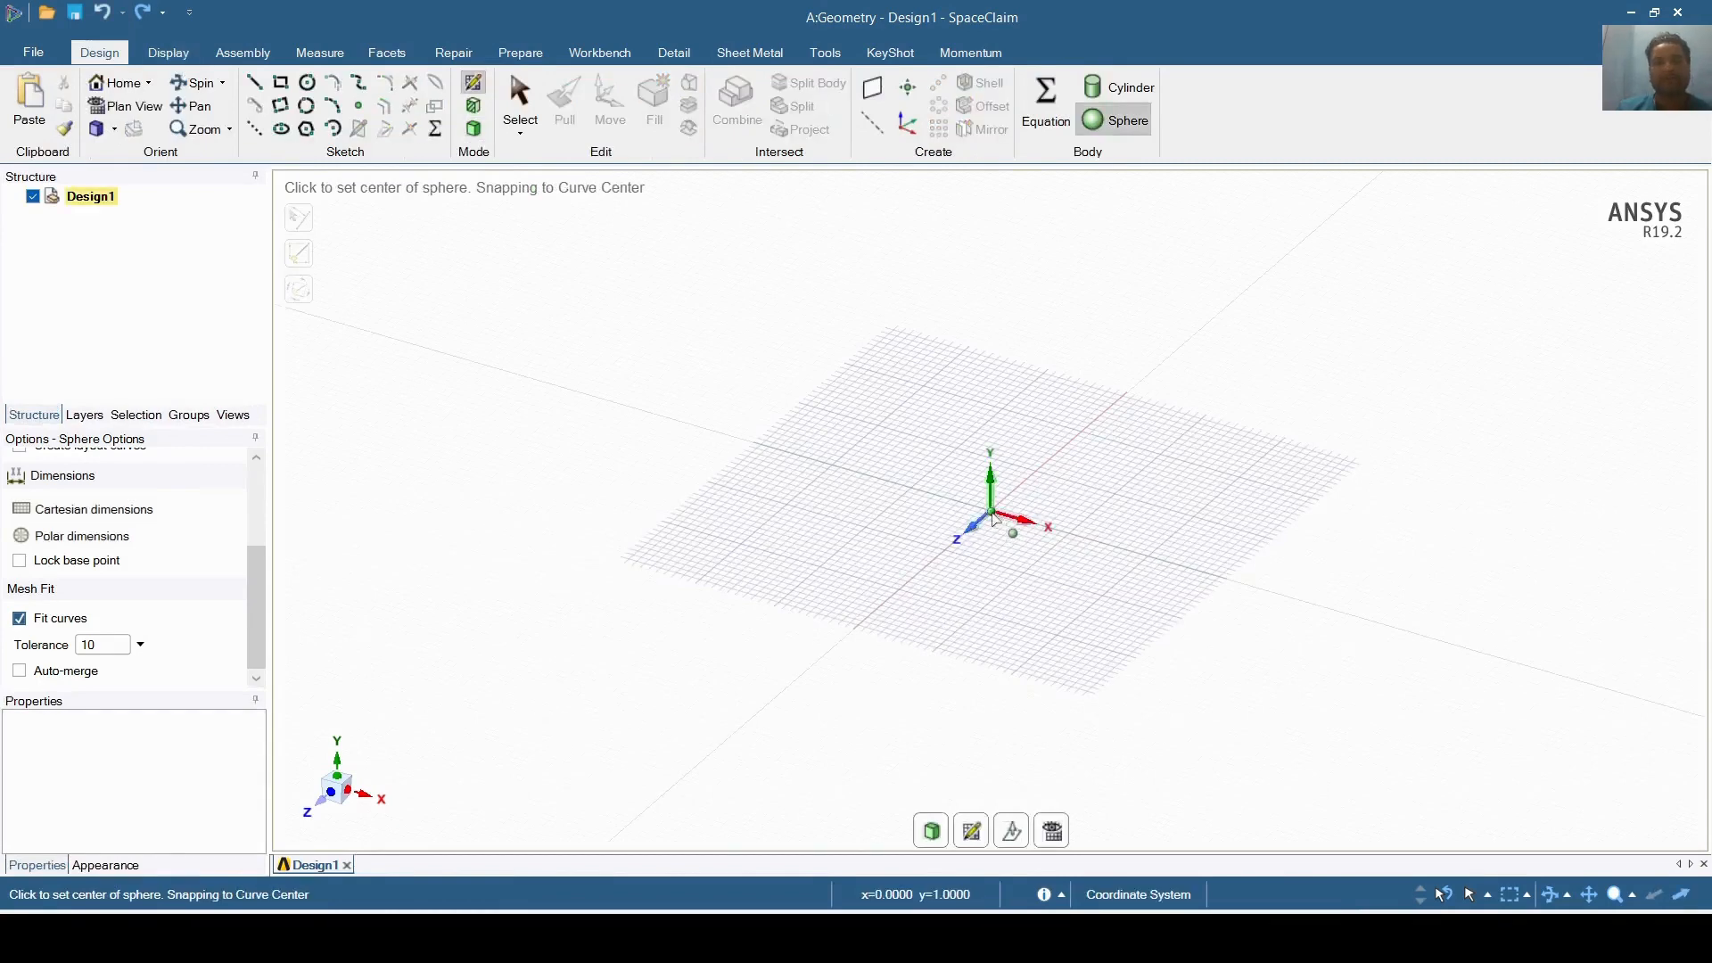
{"action": "left_click", "coordinate": [989, 511]}
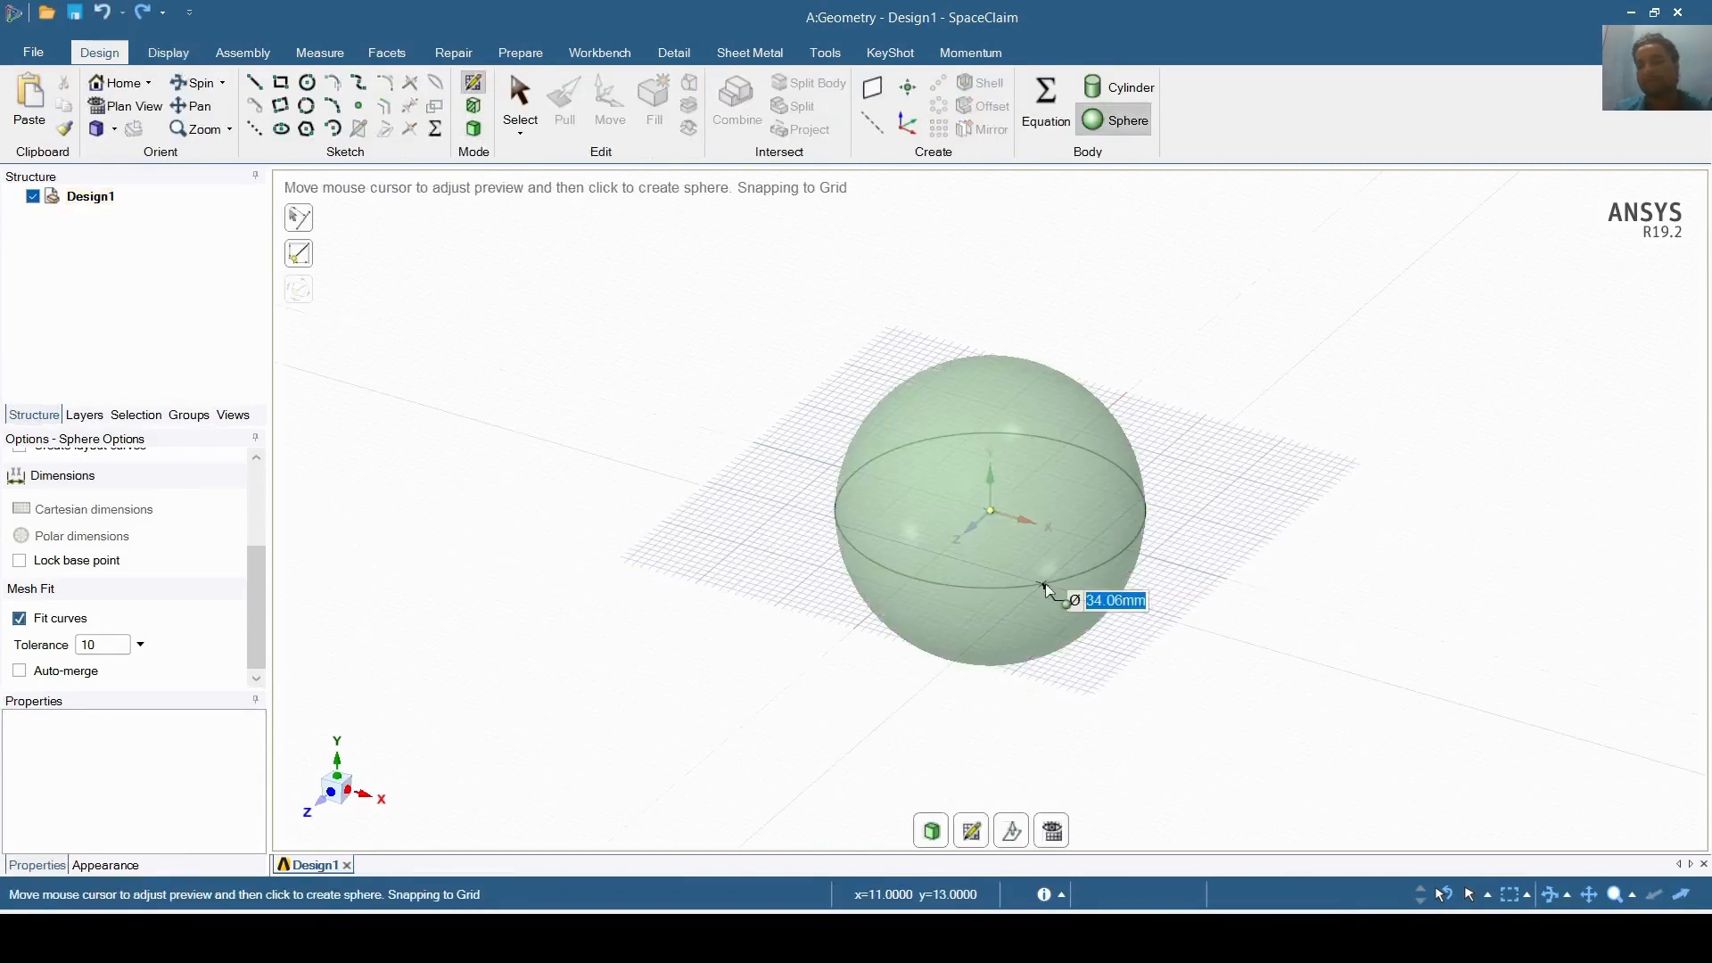
{"action": "type", "text": "10"}
{"action": "key", "text": "Return"}
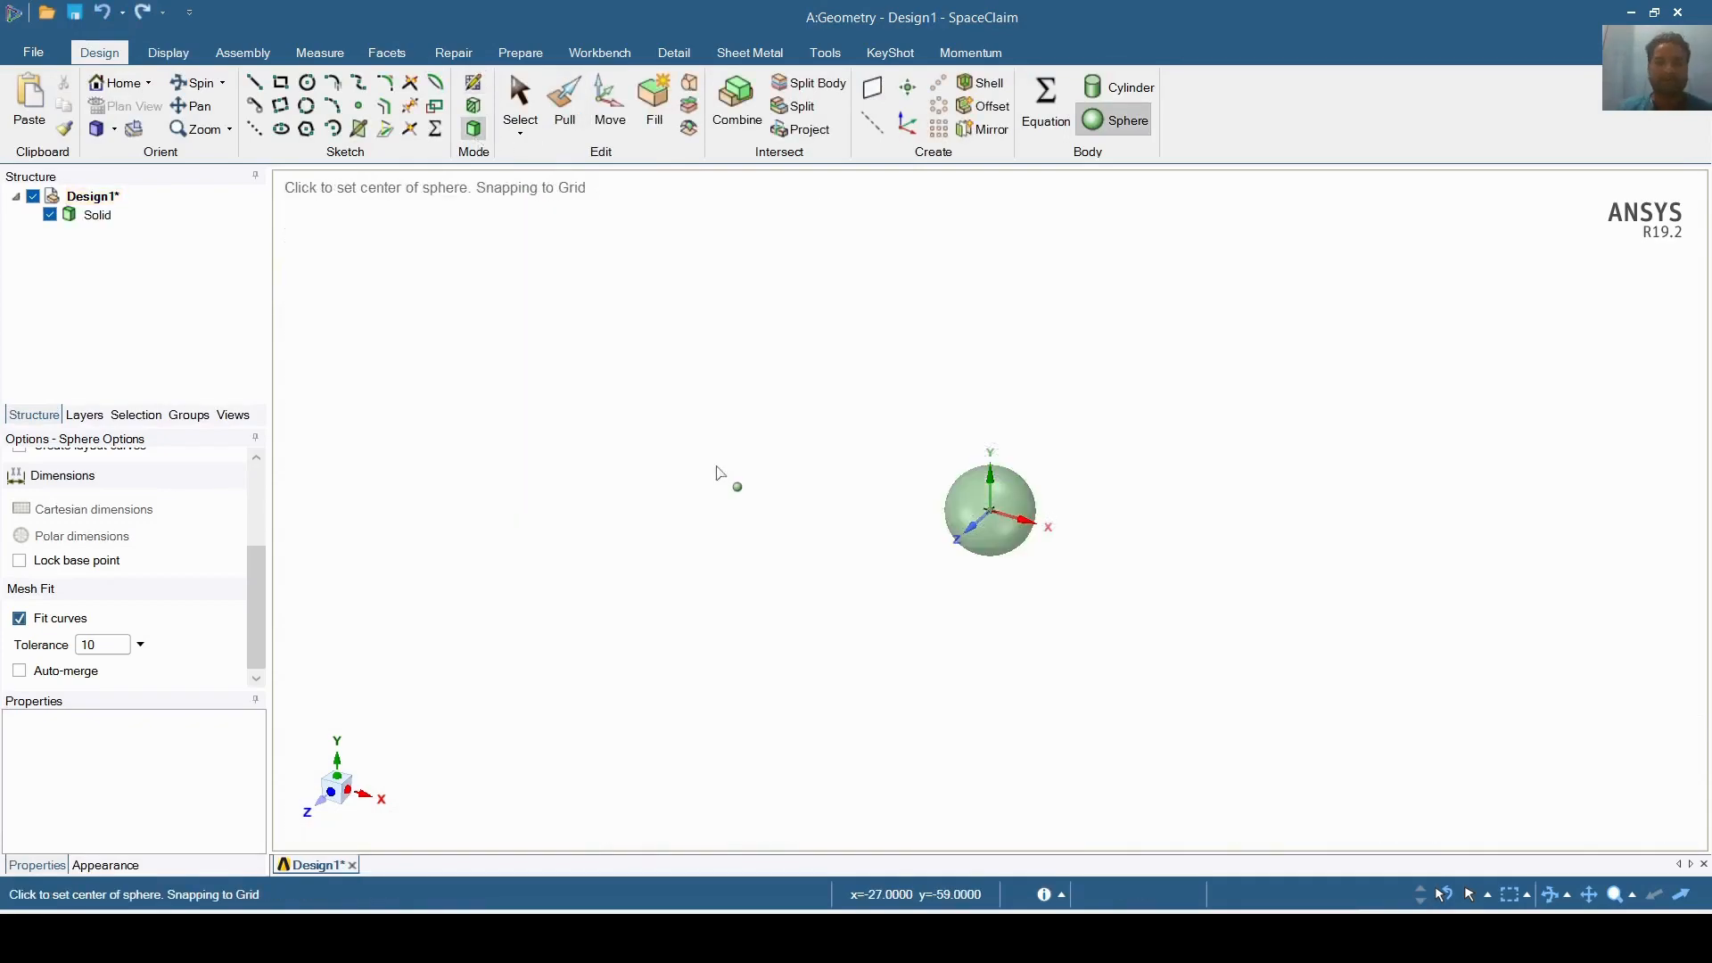
- Start a facet shell on the sphere body with a basic lattice infill, using the cube lattice with side diagonal supports
{"action": "left_click", "coordinate": [1589, 895]}
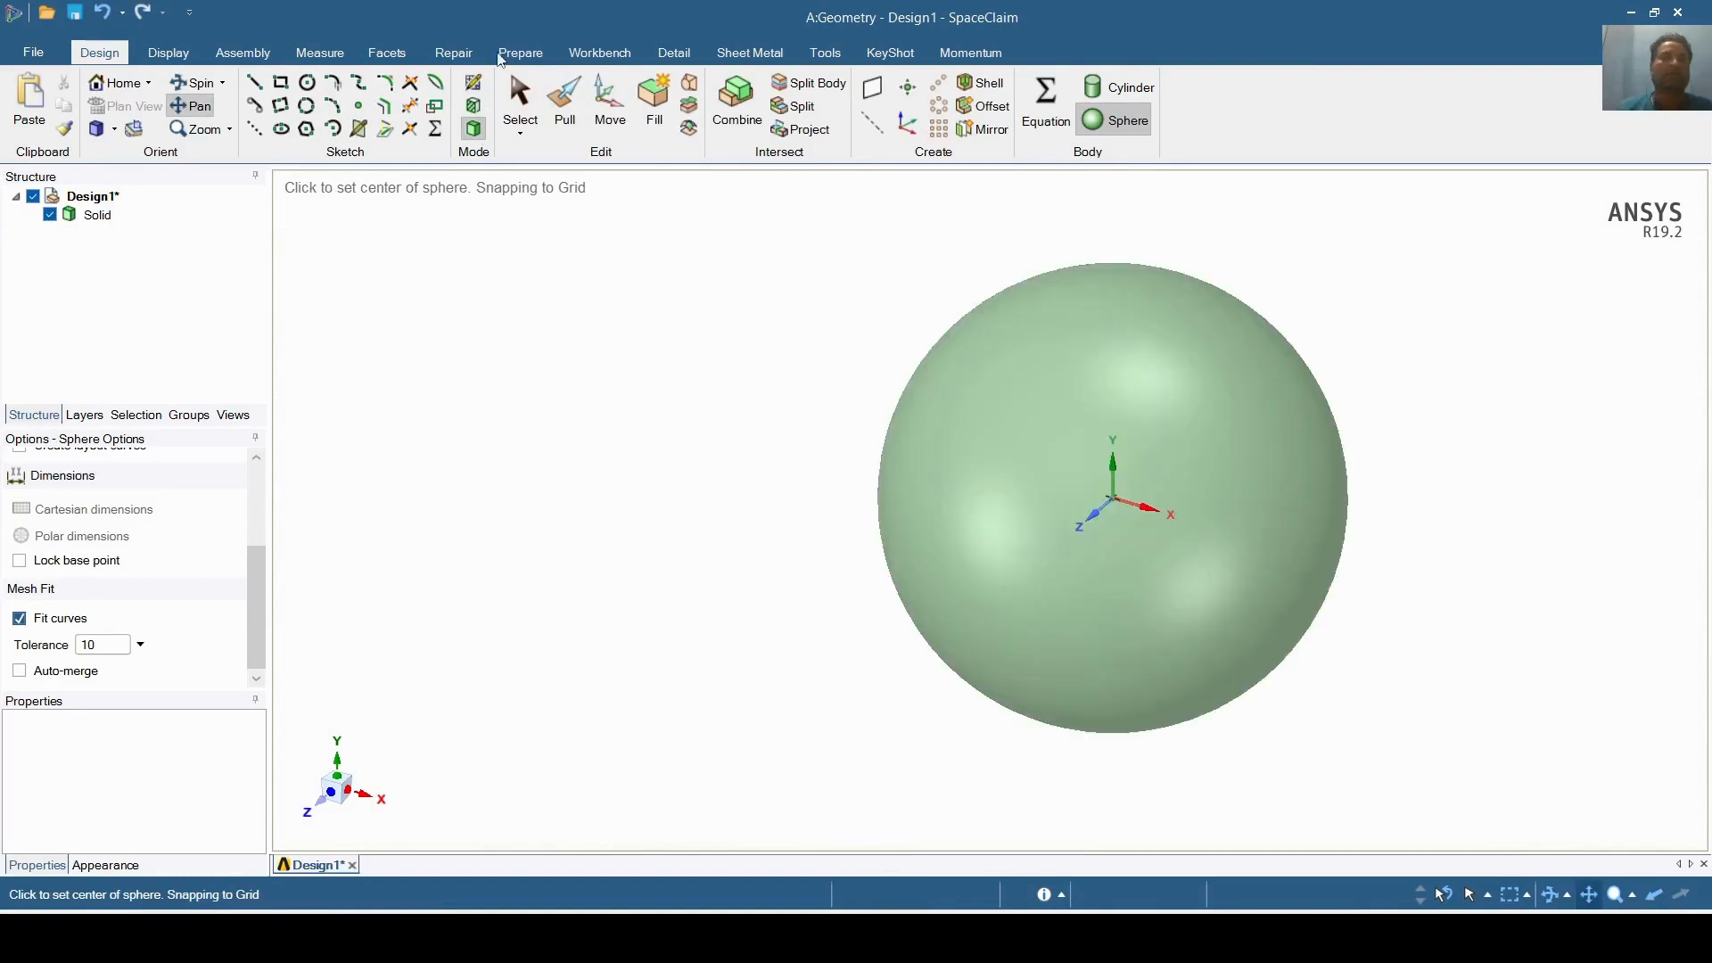
{"action": "left_click", "coordinate": [387, 52]}
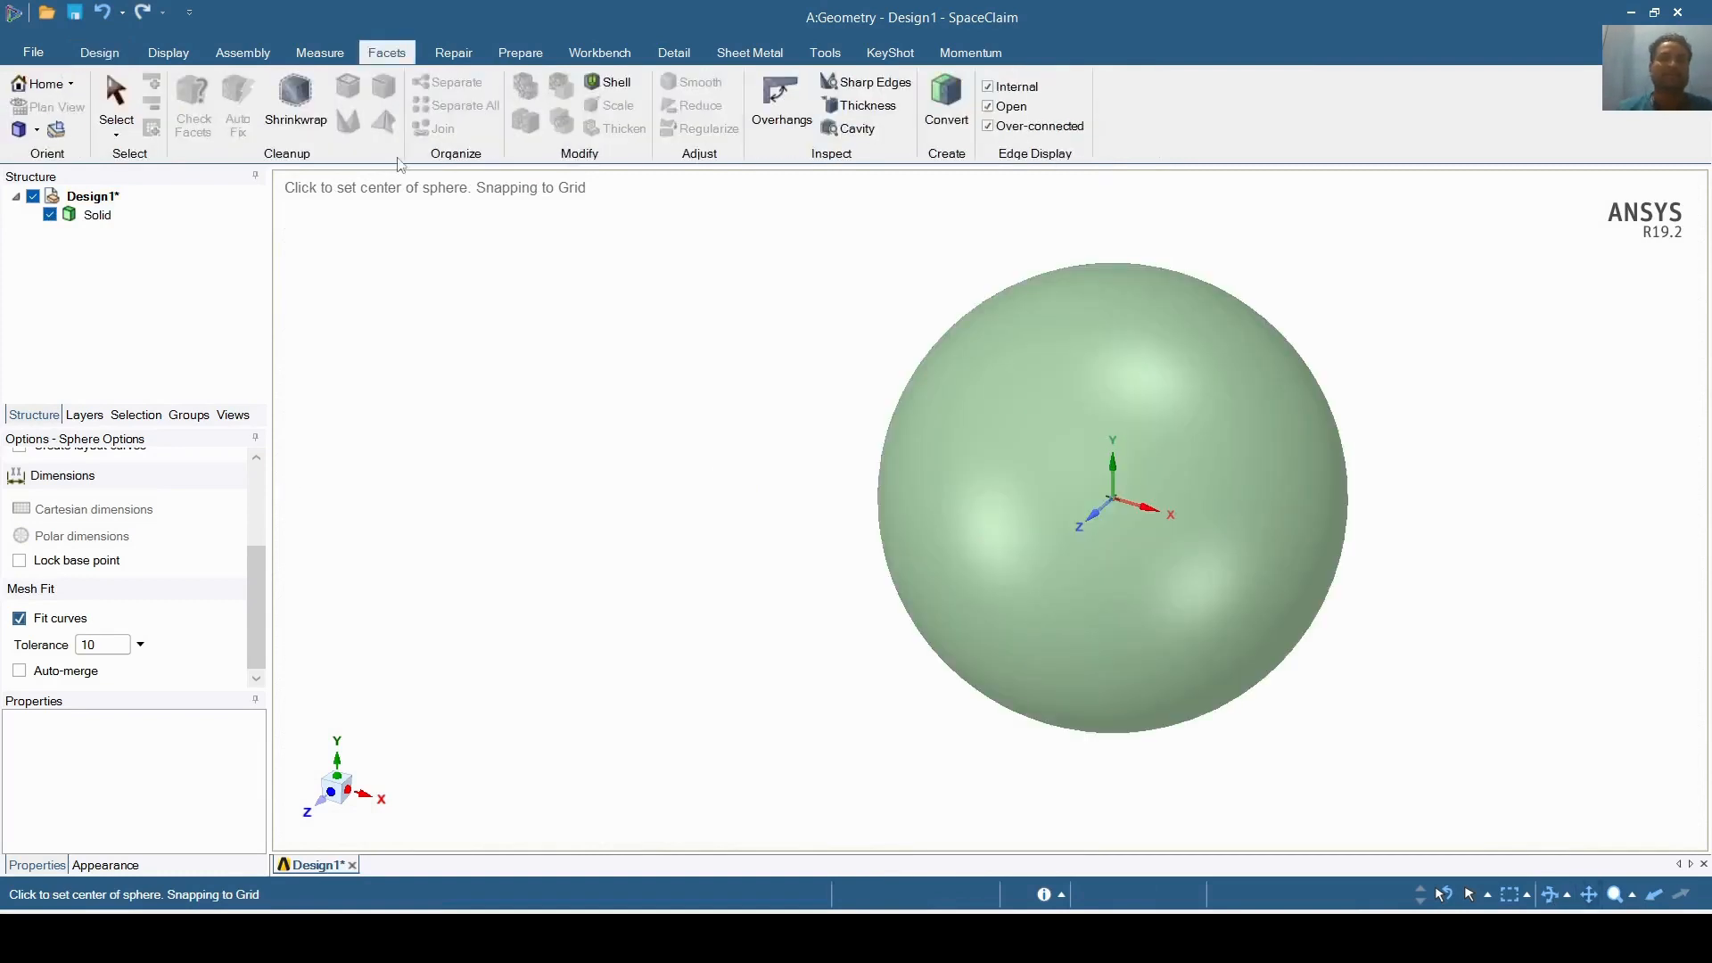
{"action": "left_click", "coordinate": [610, 82]}
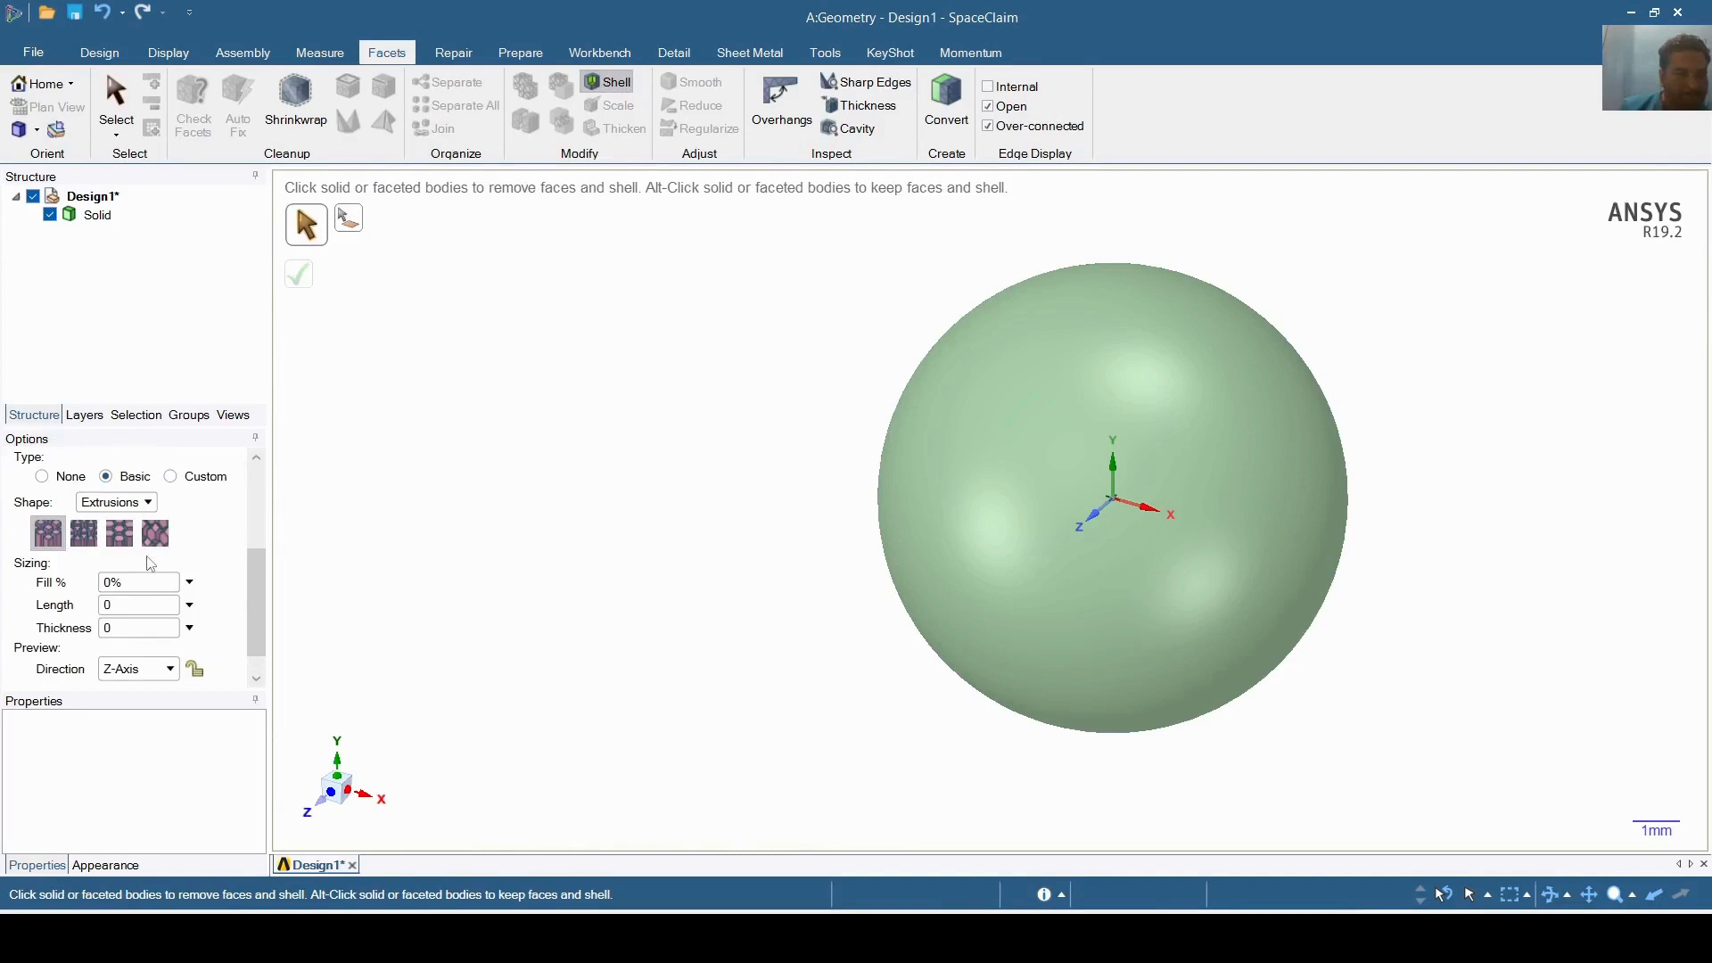
{"action": "left_click", "coordinate": [116, 502]}
{"action": "left_click", "coordinate": [190, 569]}
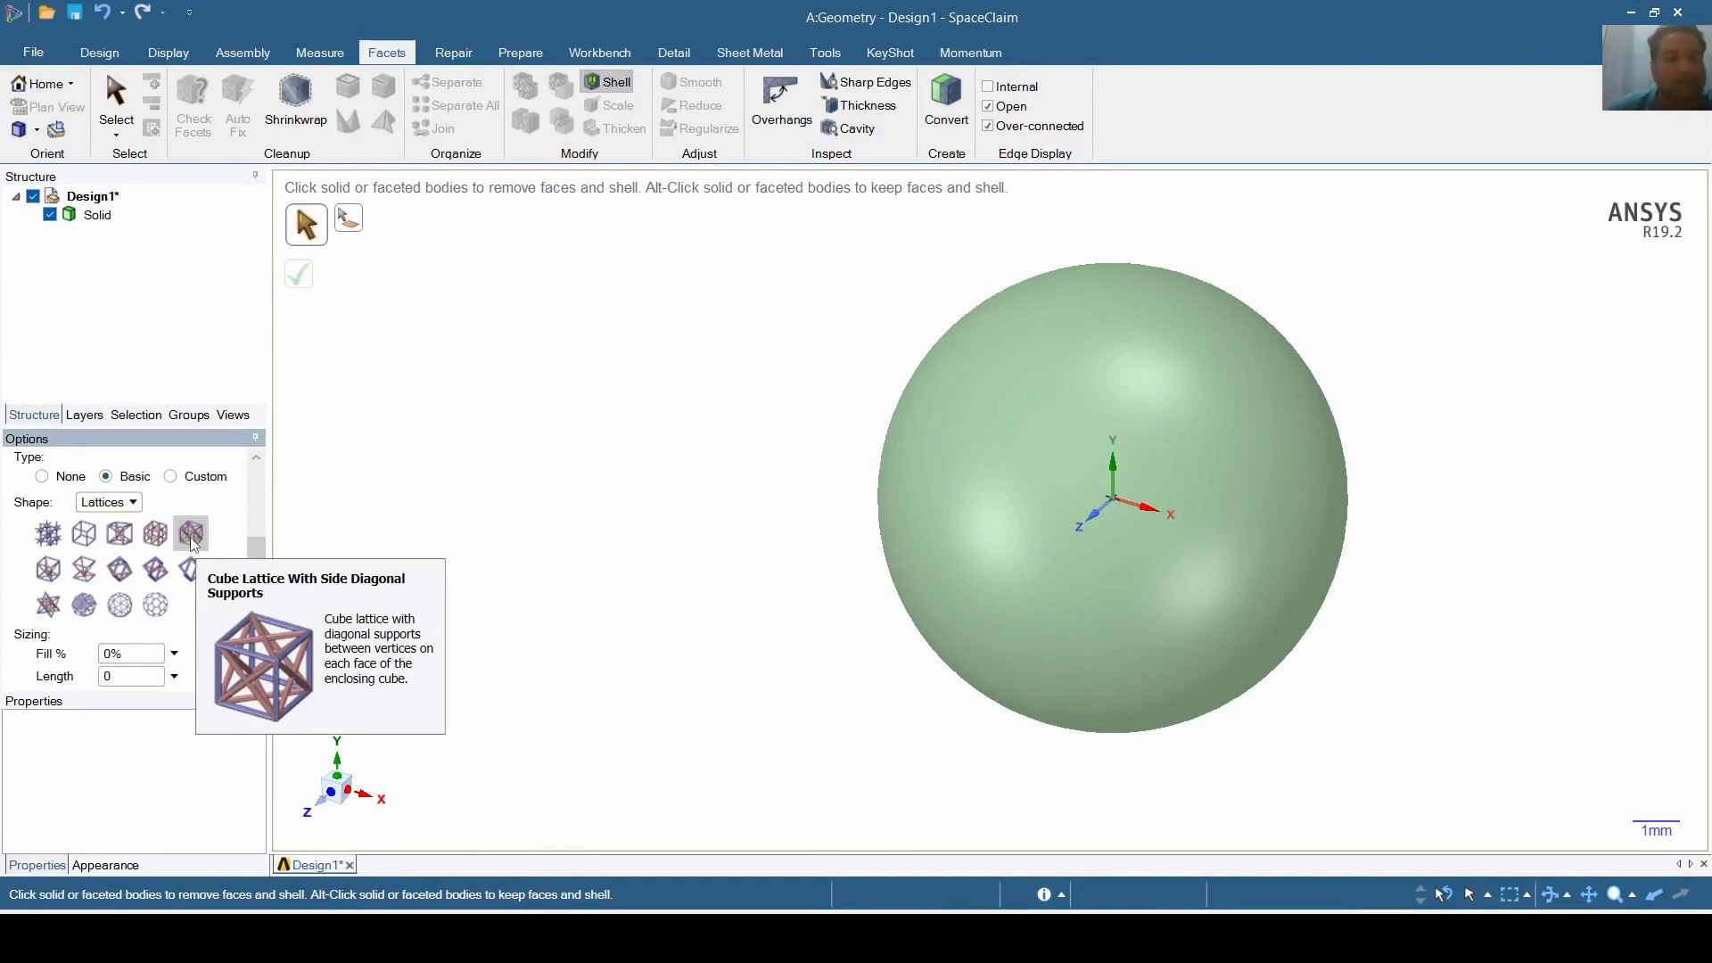
{"action": "left_click", "coordinate": [191, 535]}
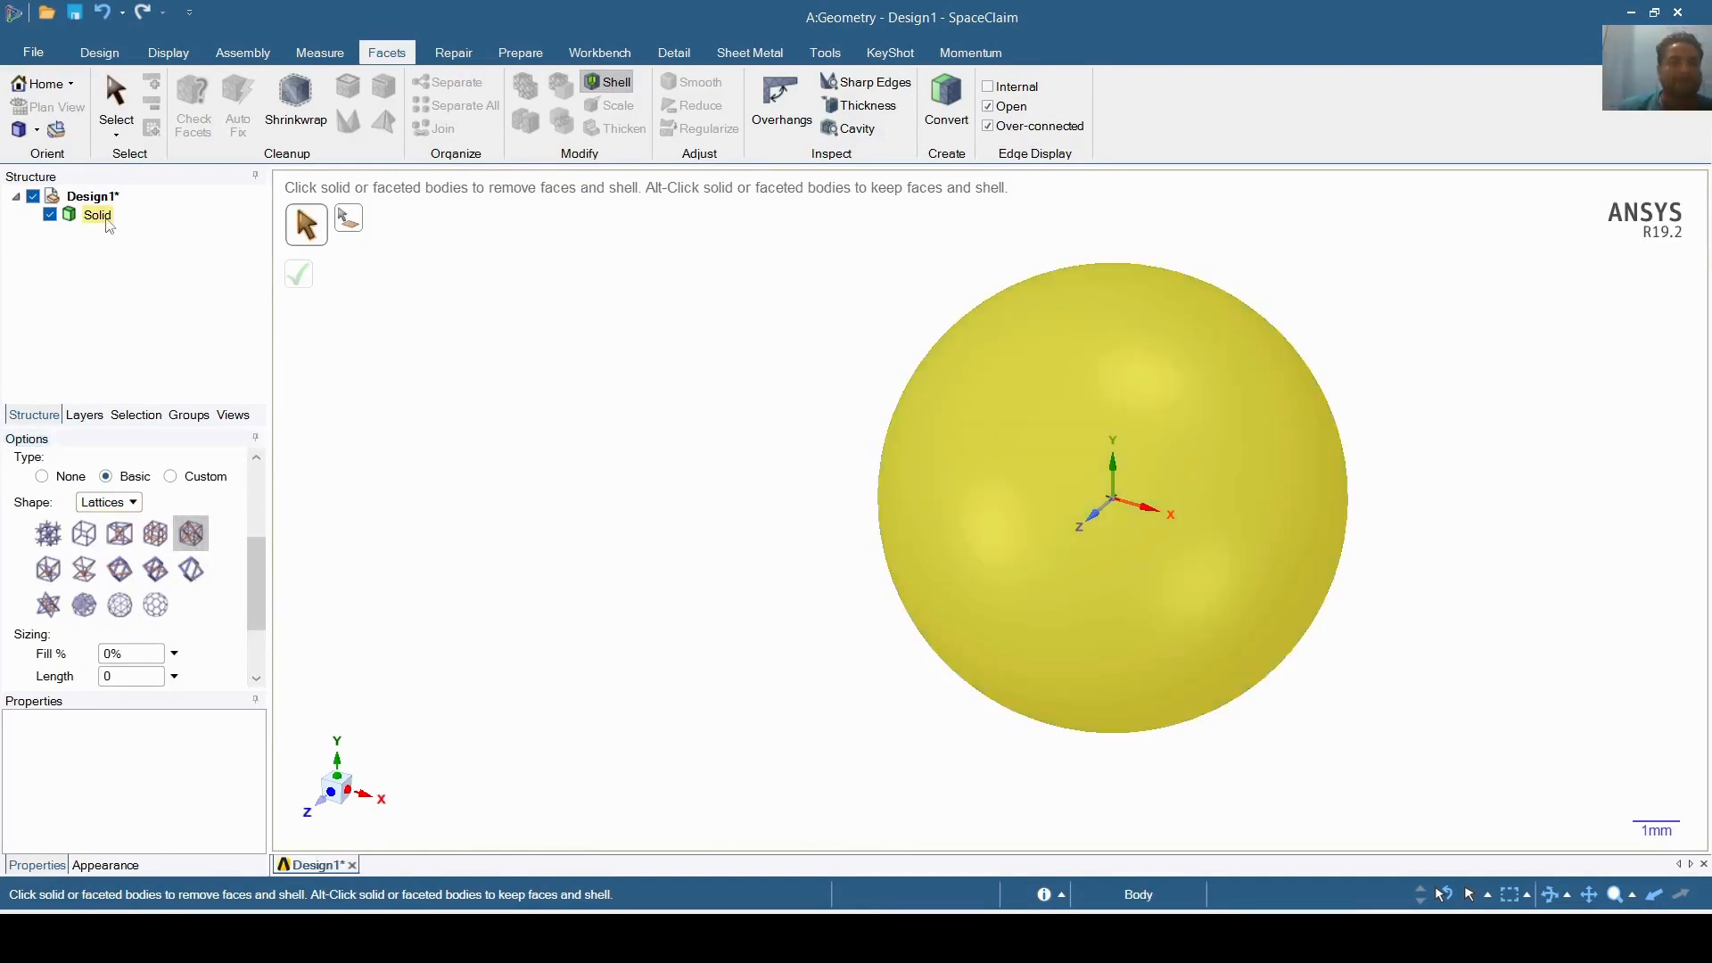
{"action": "left_click", "coordinate": [100, 217]}
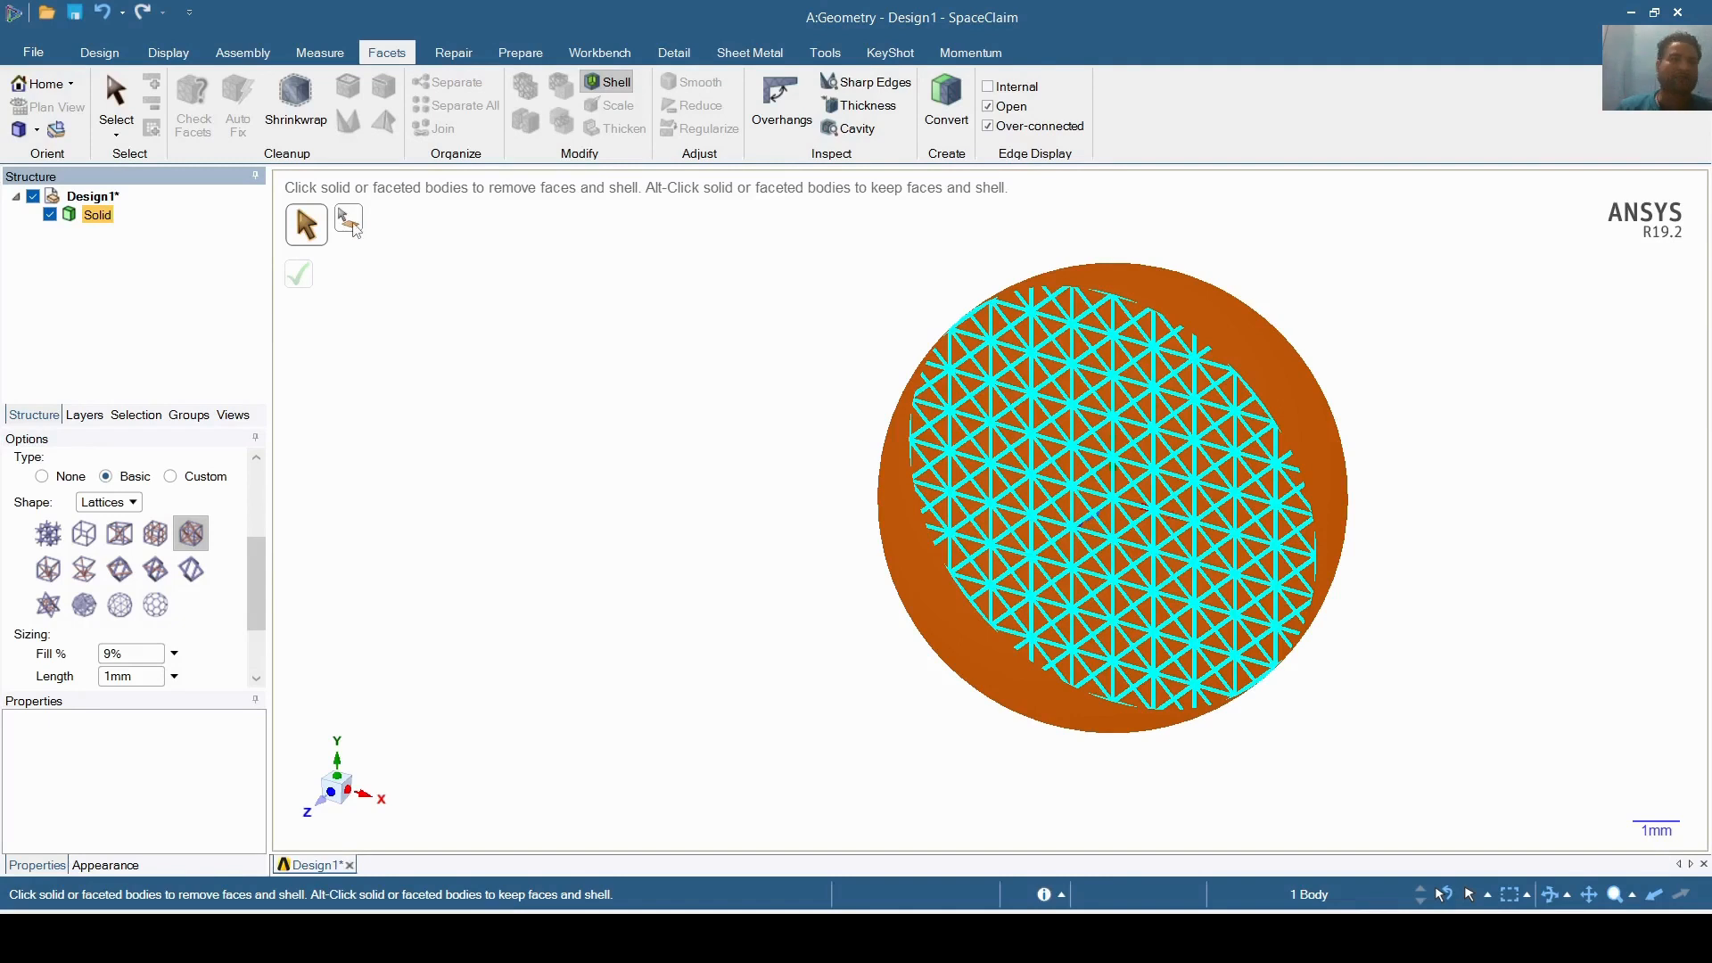
- Set the sphere's outer face to be removed and apply the shell with the side-diagonal cube lattice
{"action": "left_click", "coordinate": [350, 223]}
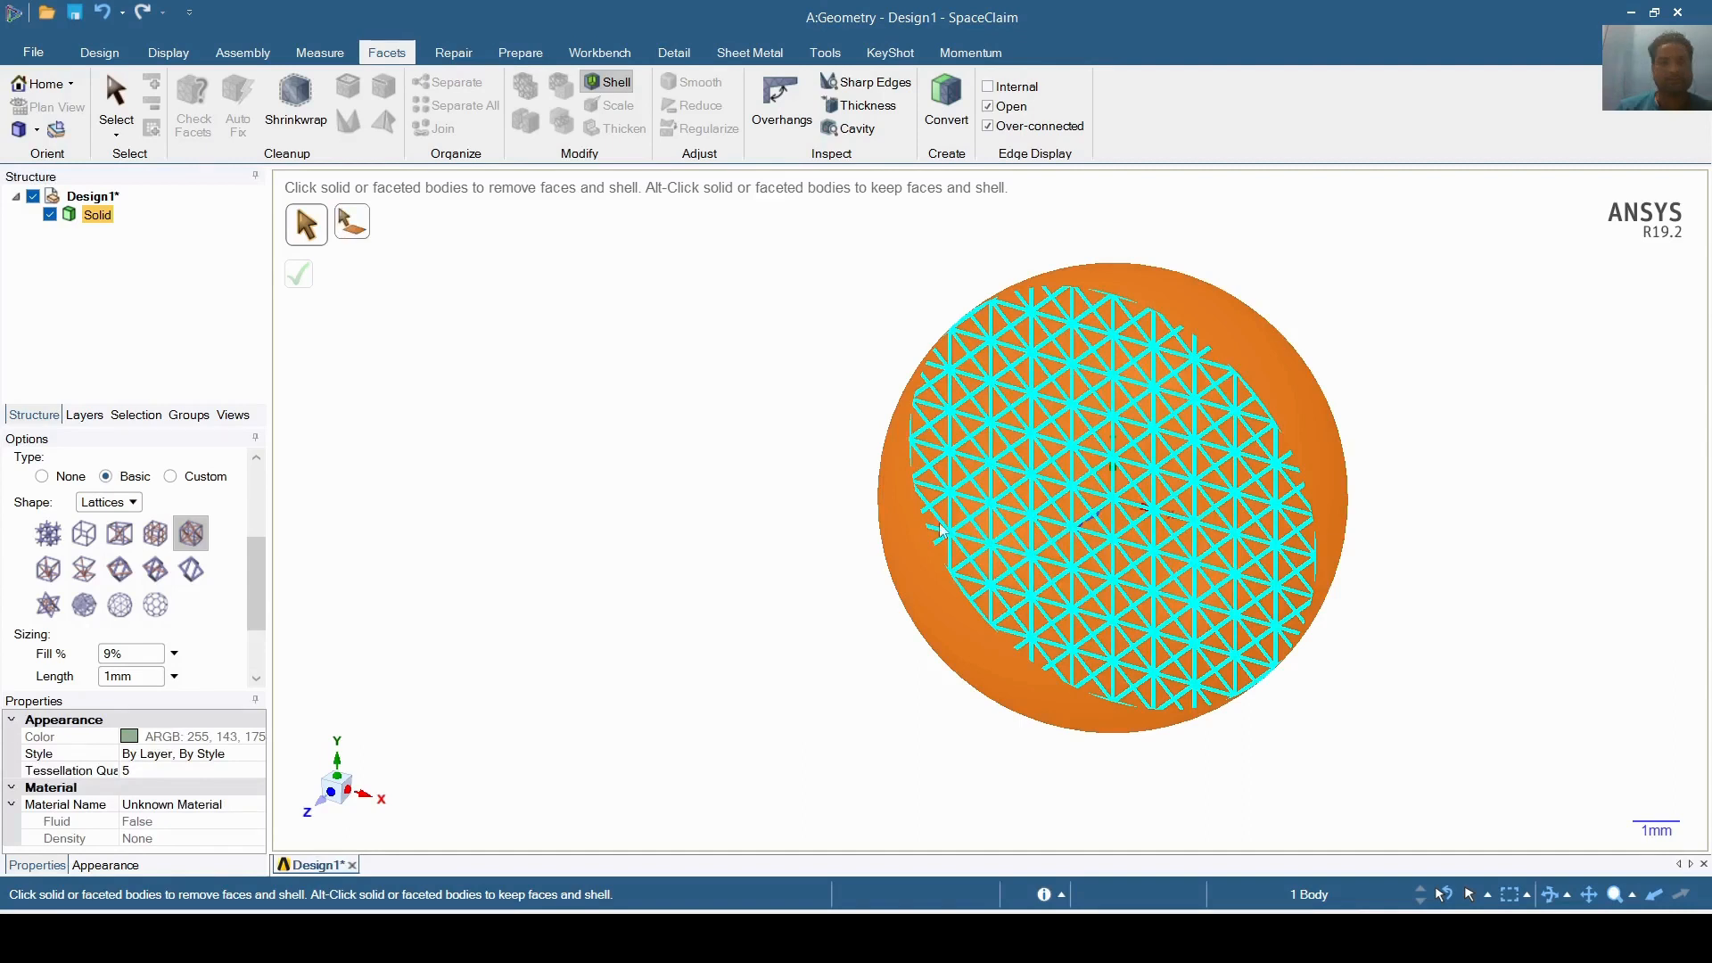
{"action": "left_click", "coordinate": [1182, 296]}
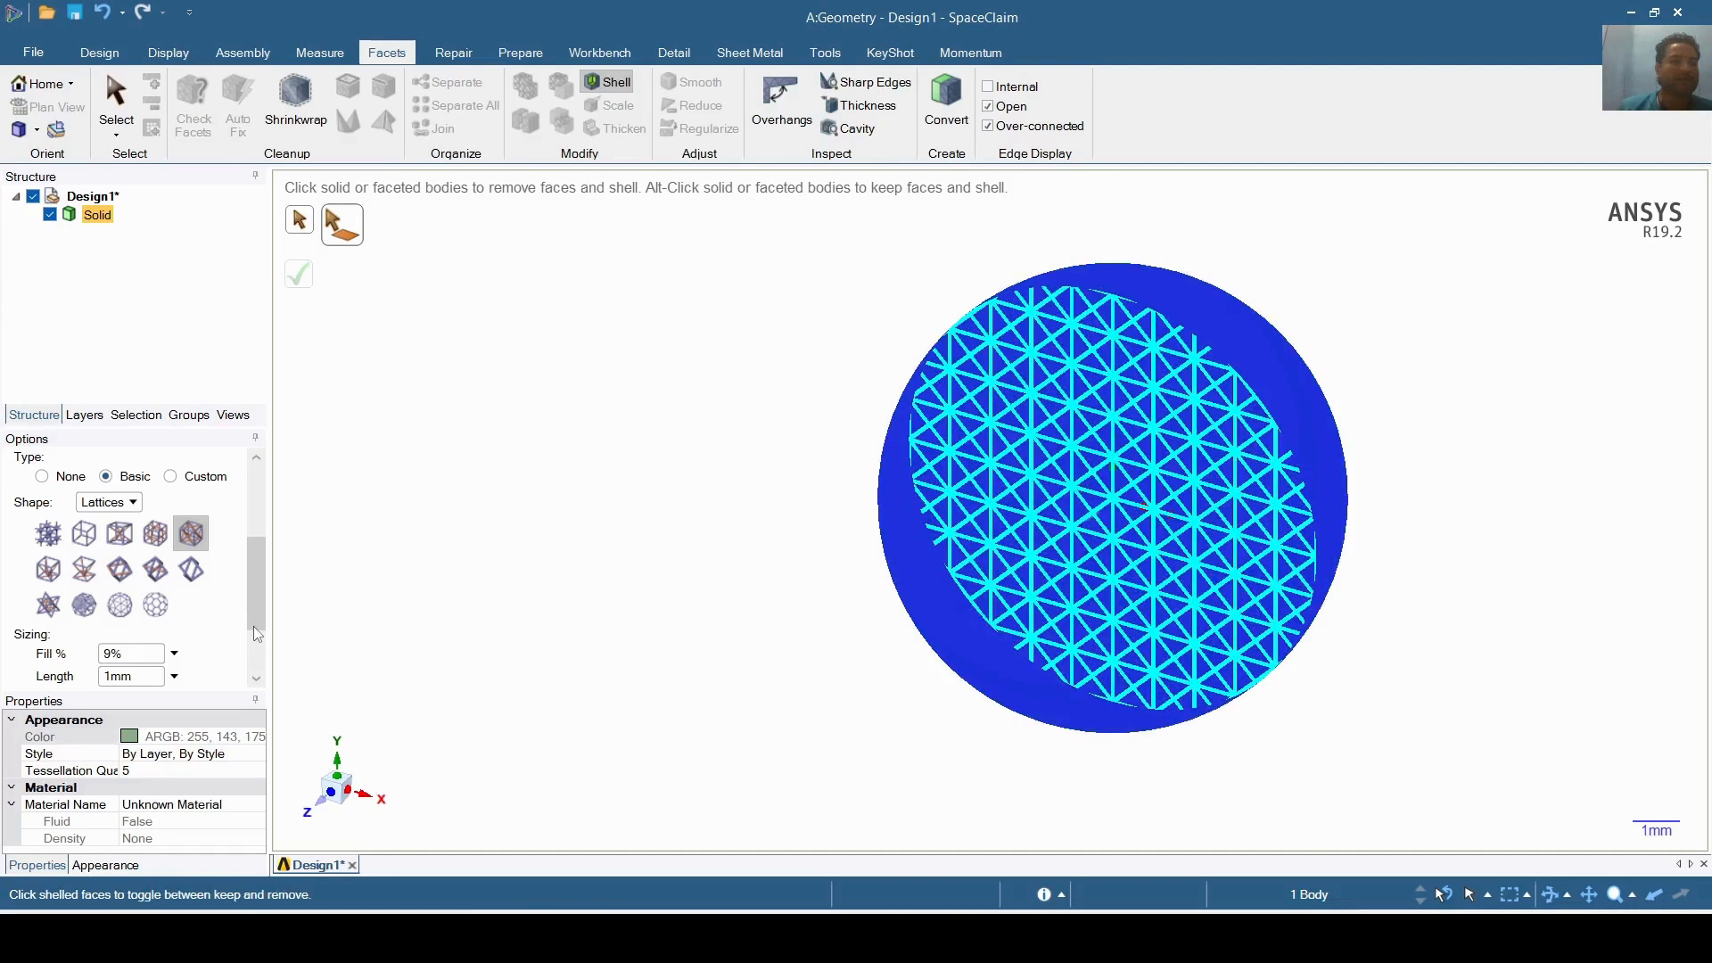
{"action": "scroll", "coordinate": [256, 633], "scroll_direction": "down", "scroll_amount": 2}
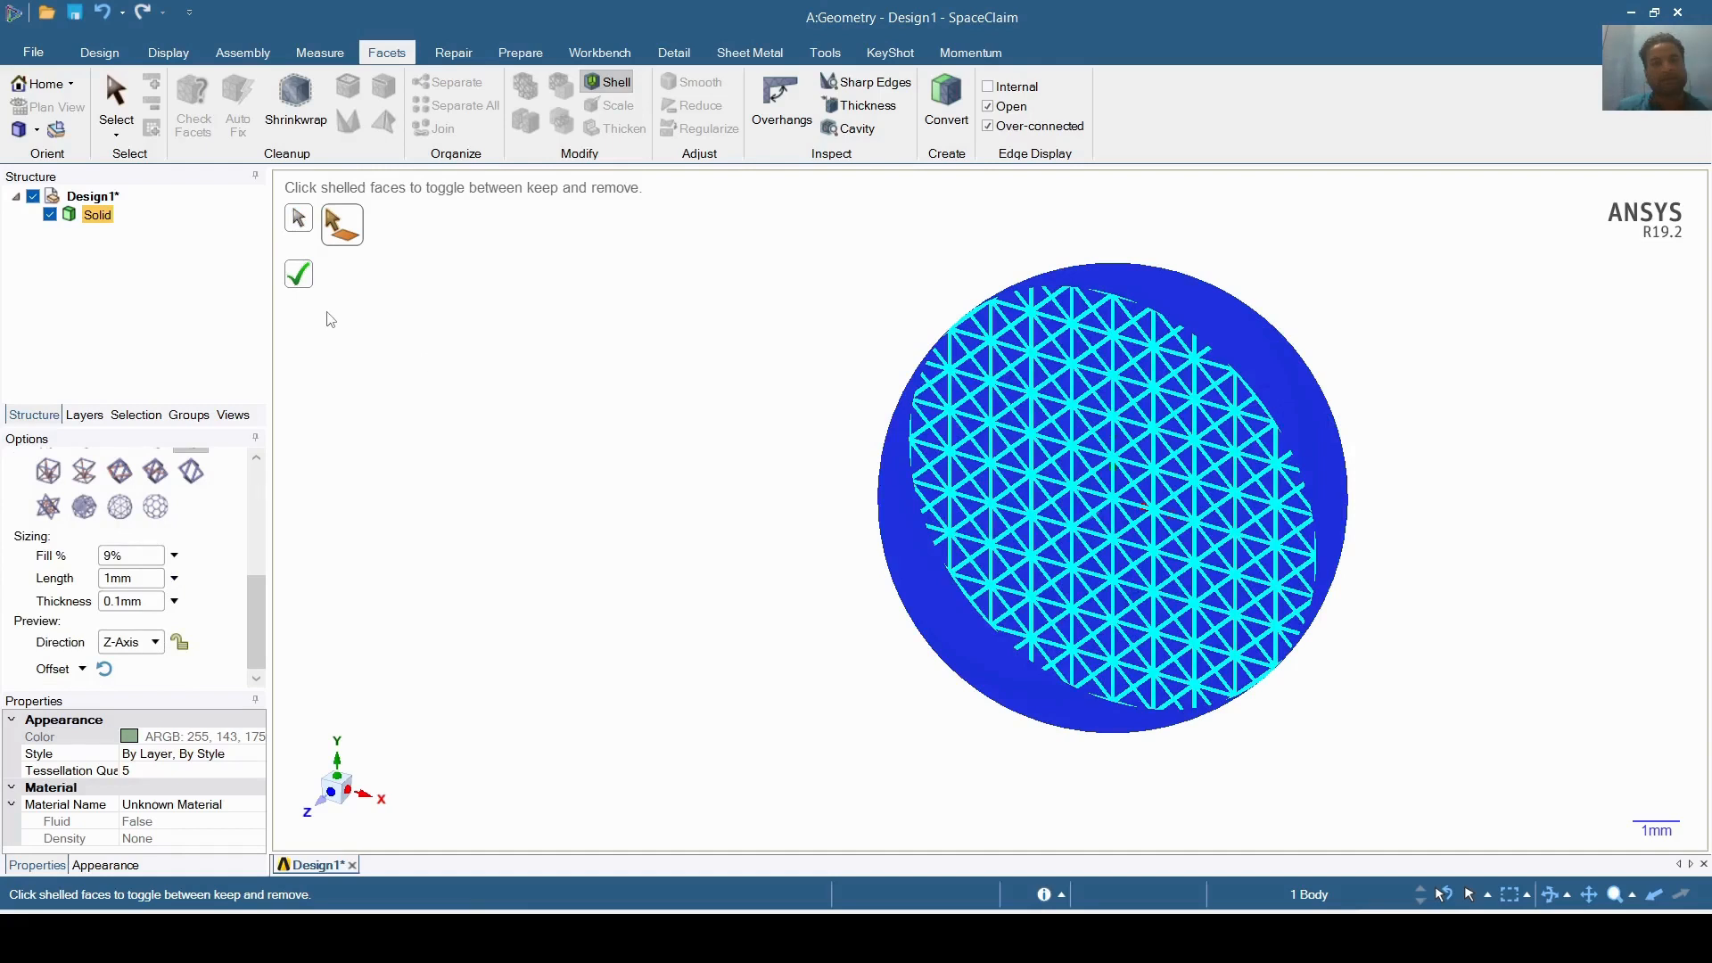
{"action": "left_click", "coordinate": [298, 275]}
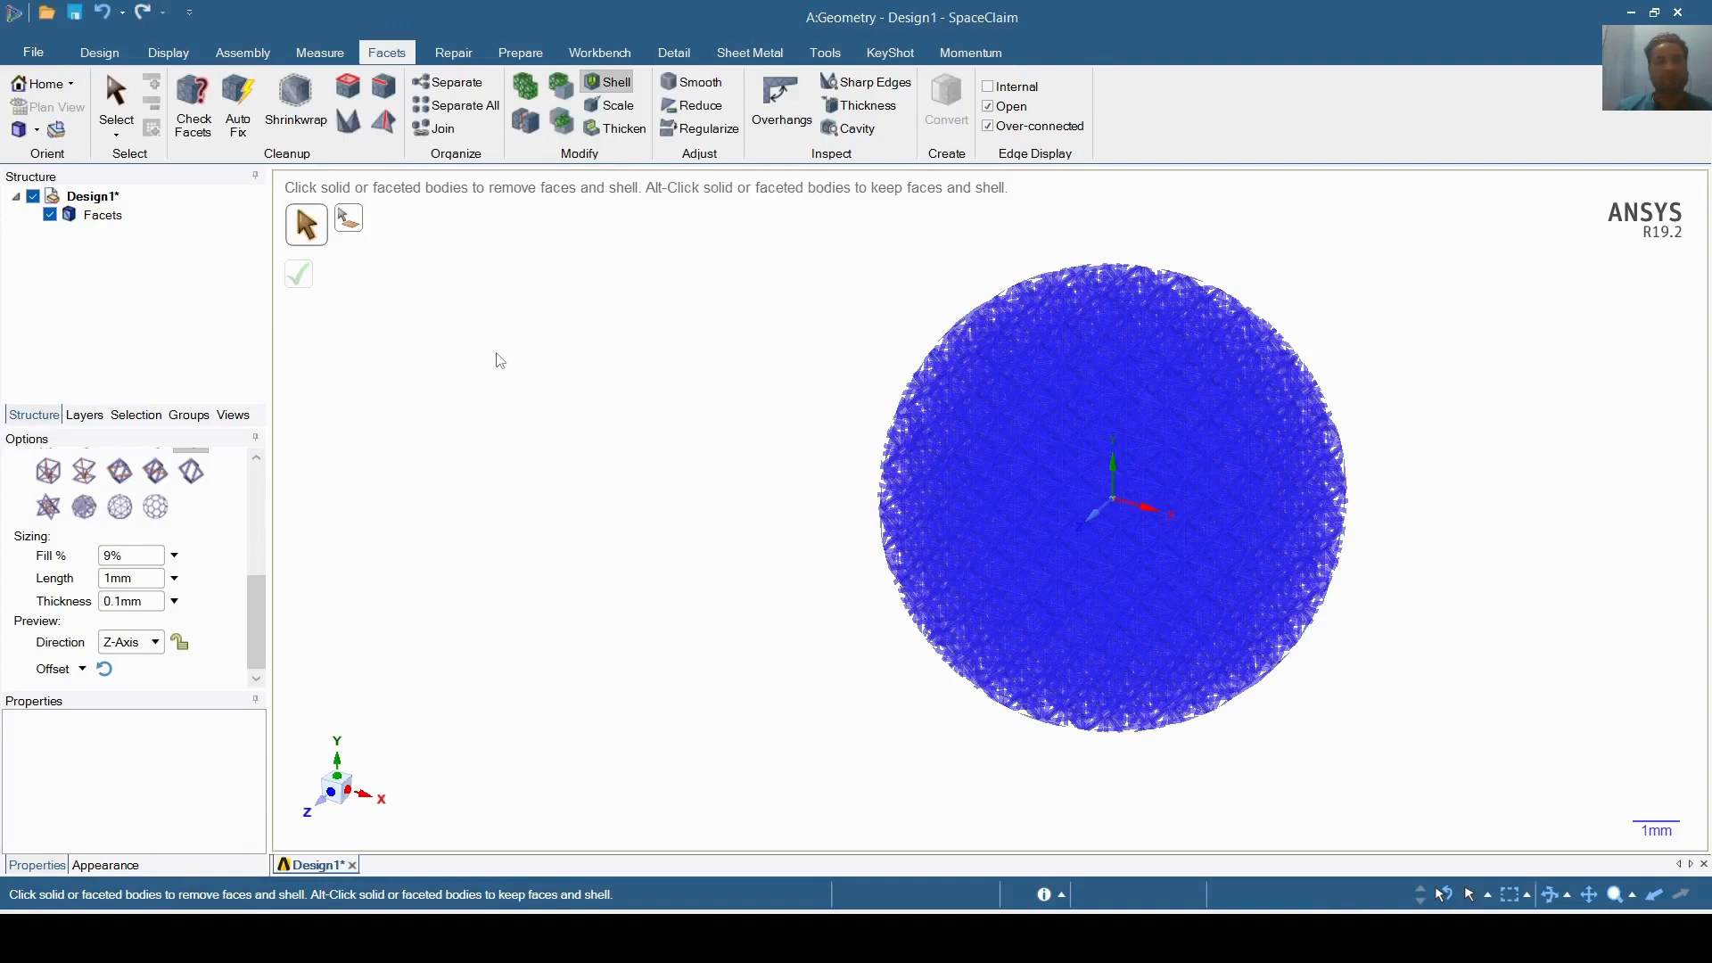
- Convert the faceted lattice sphere to a solid with the option not to merge faces
{"action": "right_click", "coordinate": [734, 501]}
{"action": "left_click", "coordinate": [662, 503]}
{"action": "left_click", "coordinate": [114, 219]}
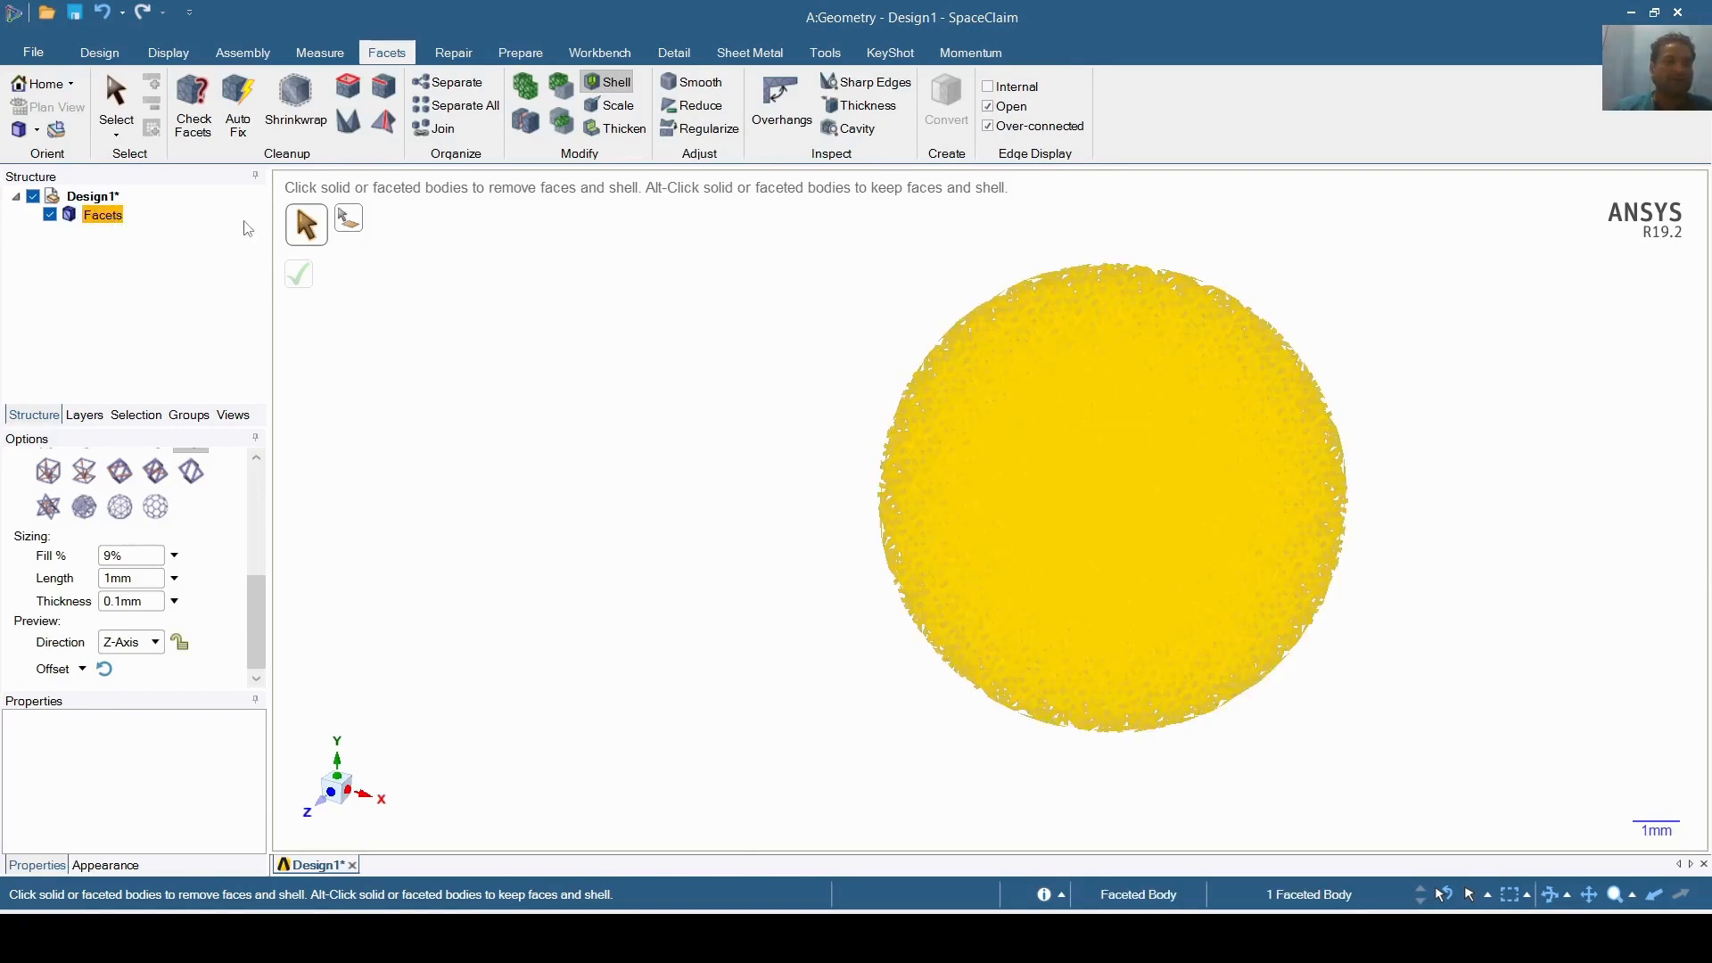
{"action": "right_click", "coordinate": [112, 216]}
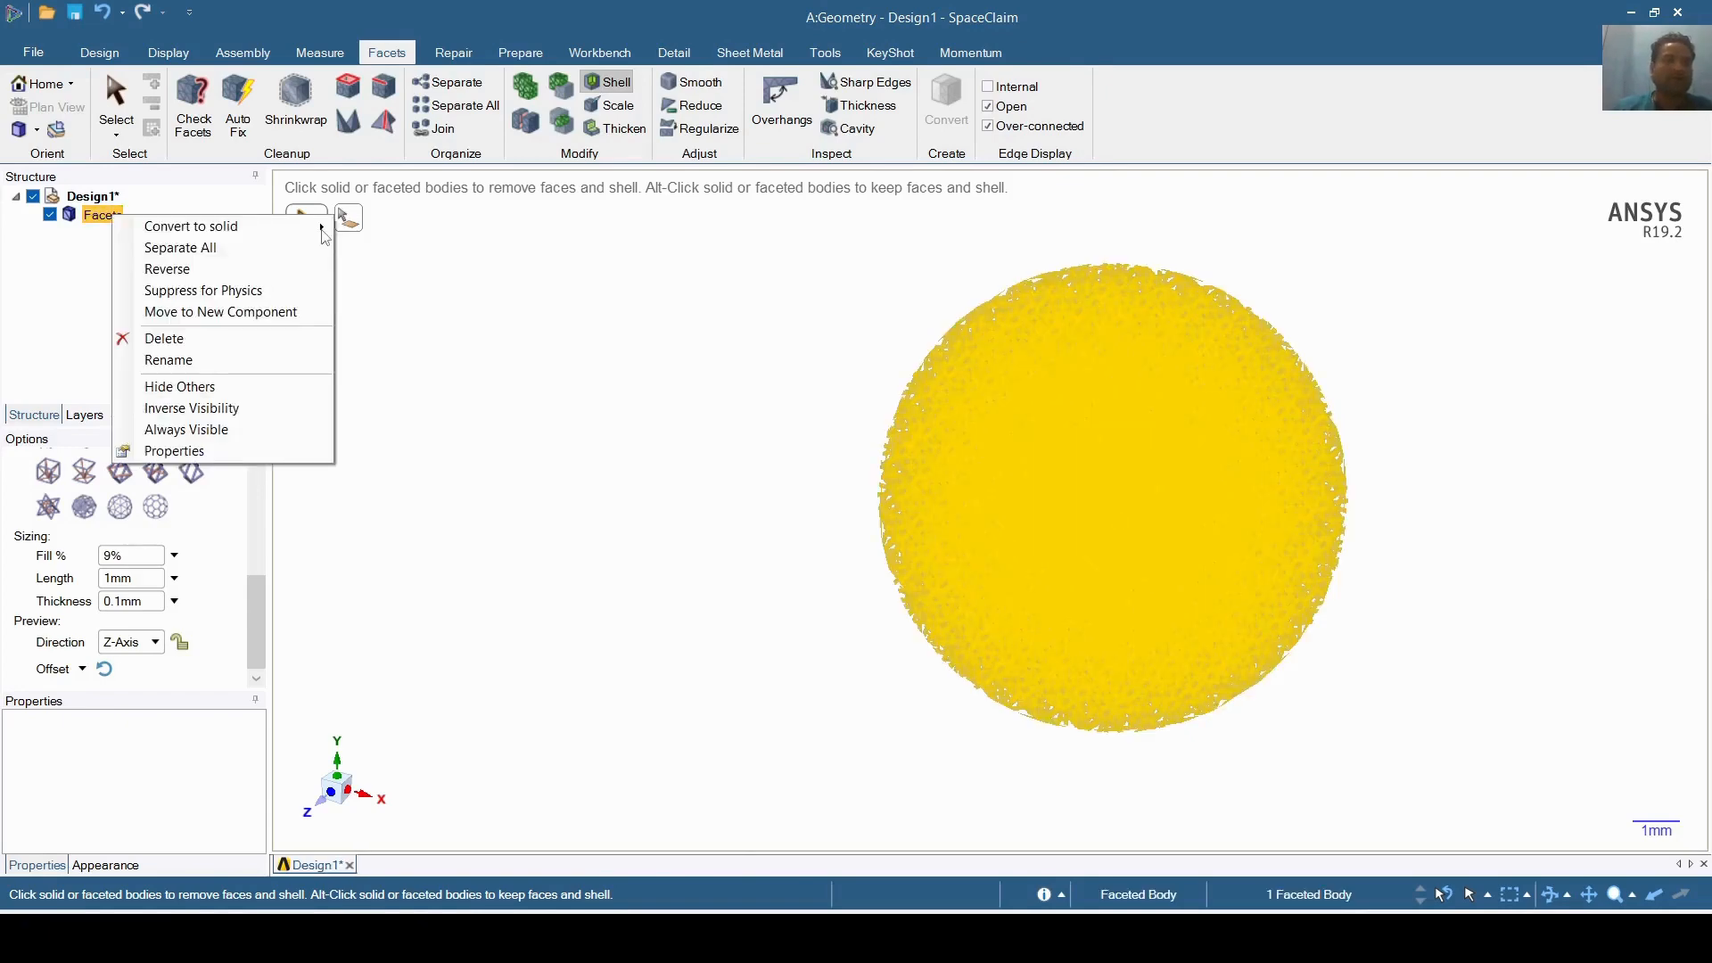
{"action": "mouse_move", "coordinate": [323, 229]}
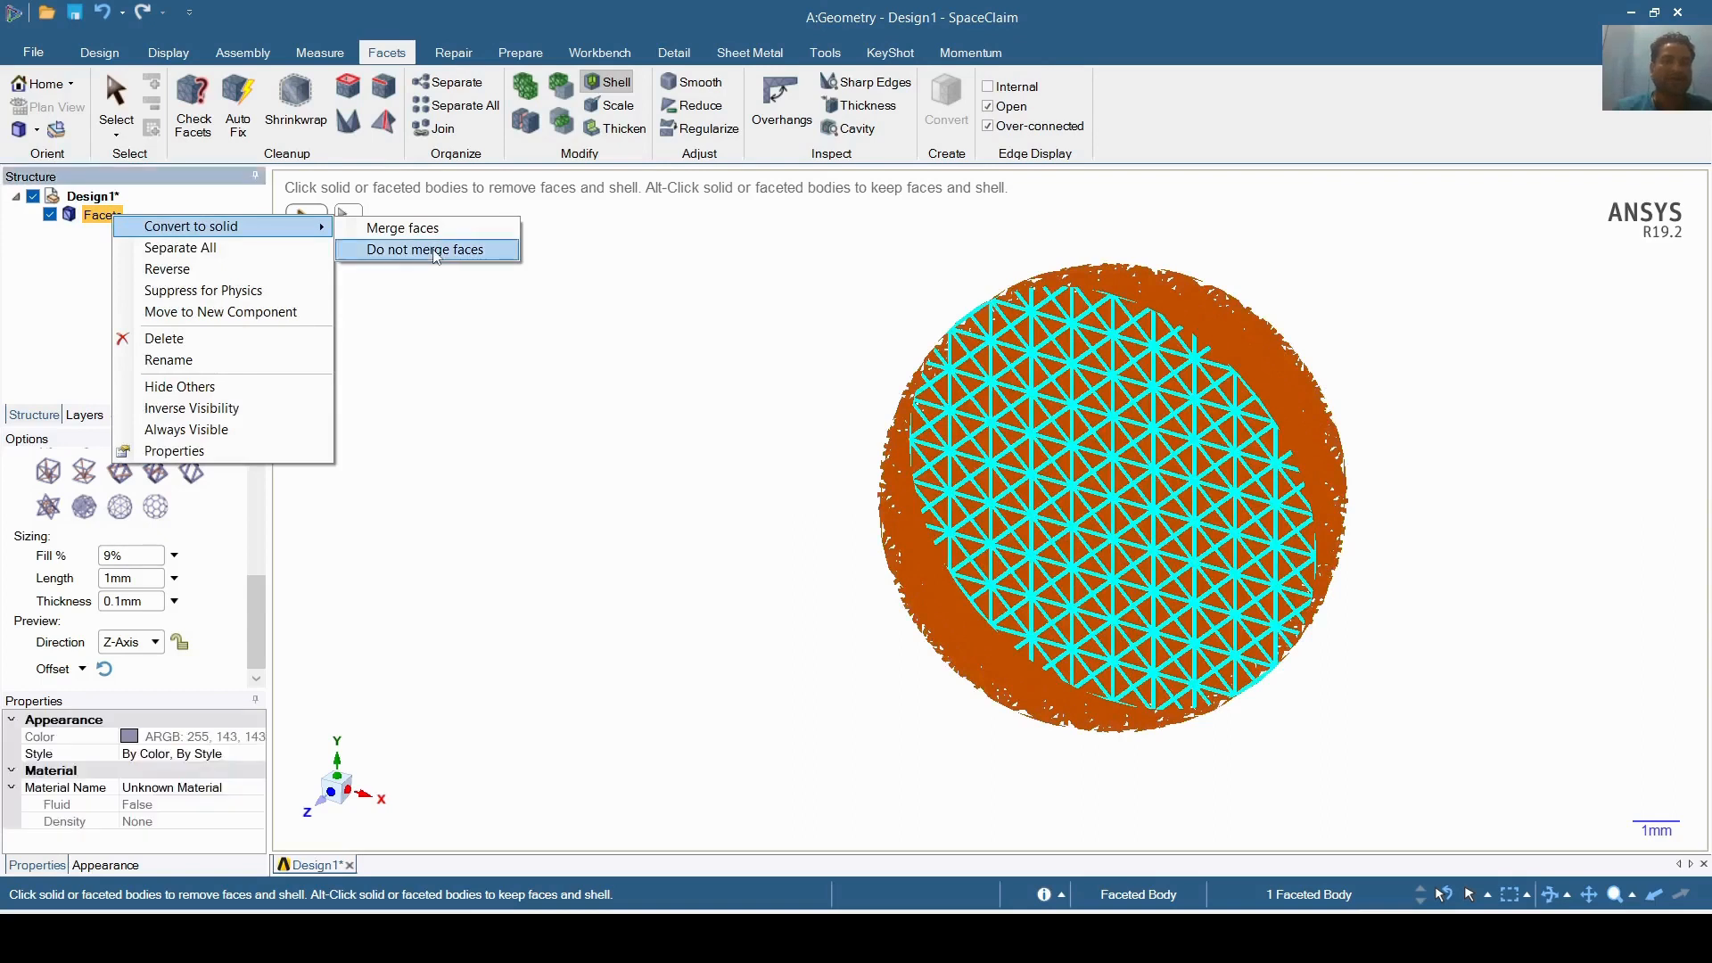
{"action": "left_click", "coordinate": [436, 253]}
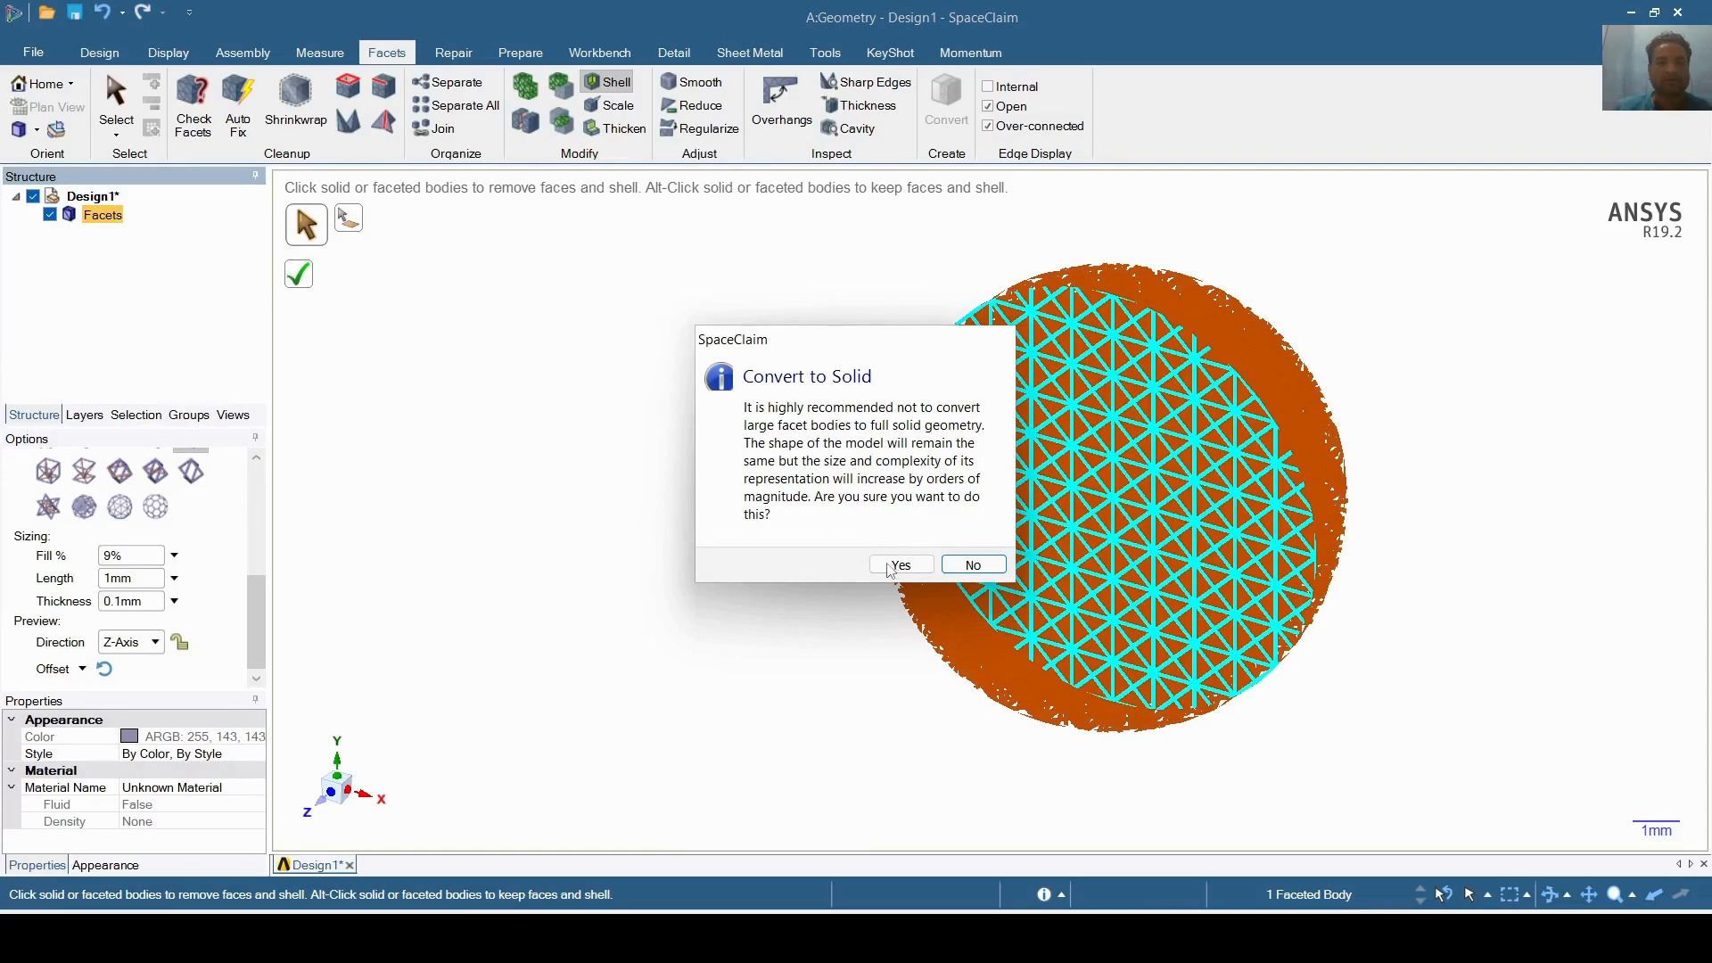
{"action": "left_click", "coordinate": [897, 565]}
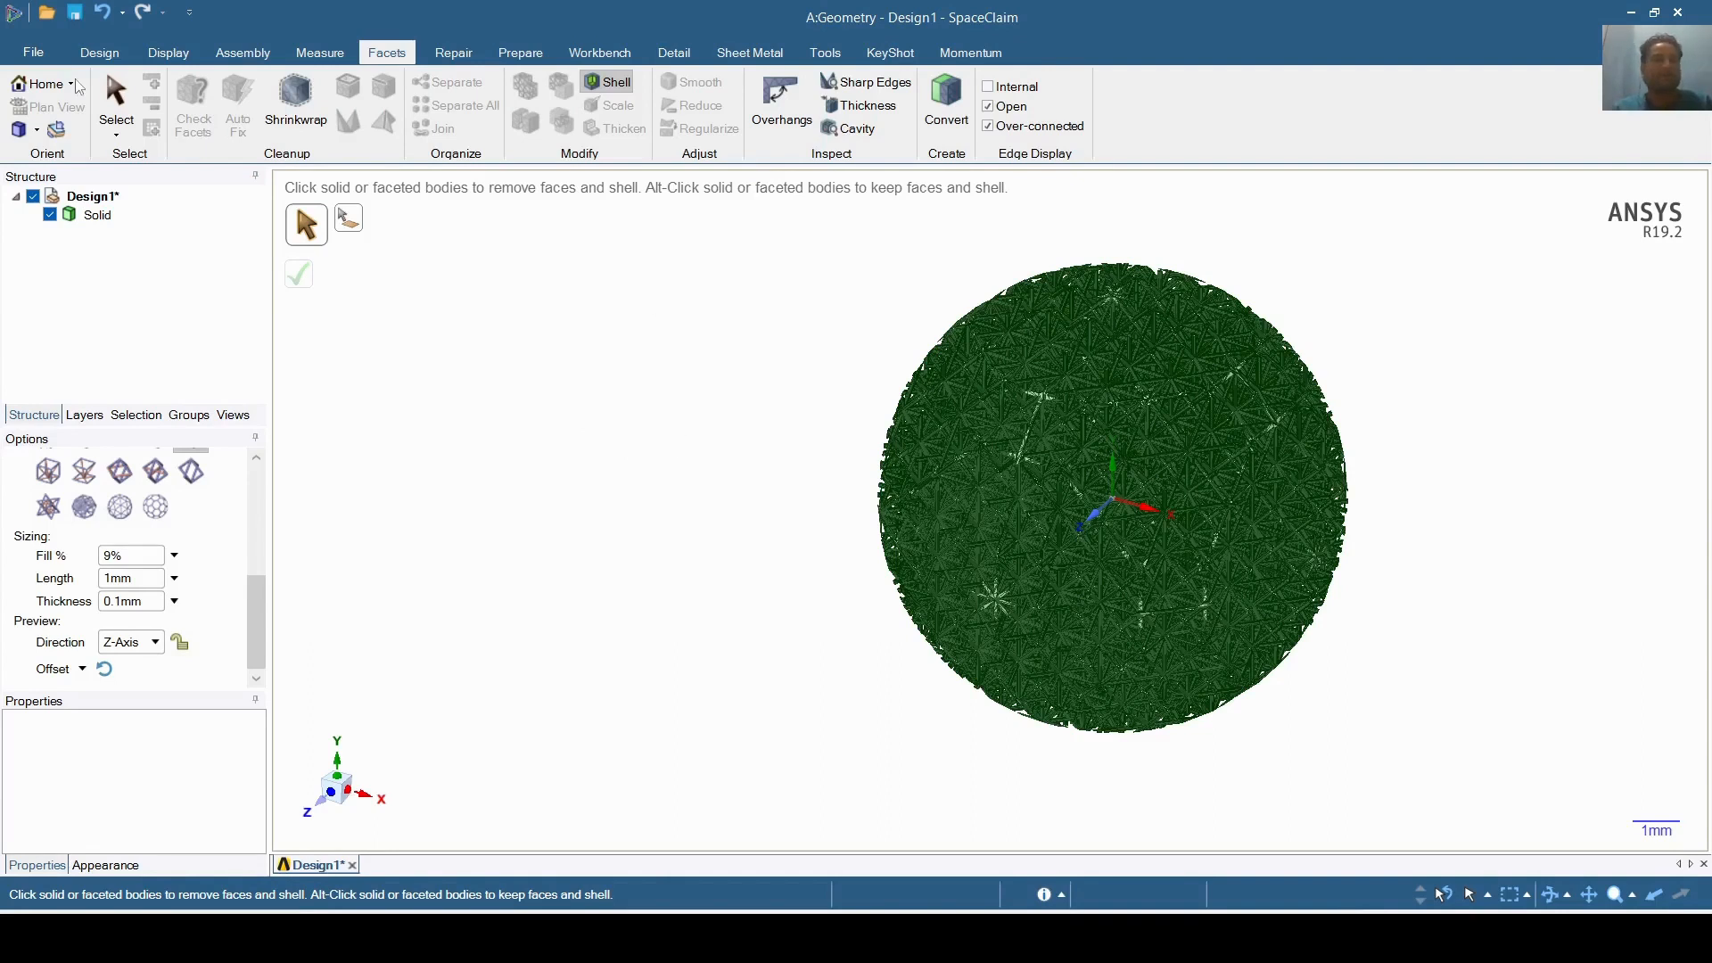
- Examine the side-diagonal lattice sphere in the isometric, trimetric and front views, from near and far
{"action": "left_click", "coordinate": [113, 57]}
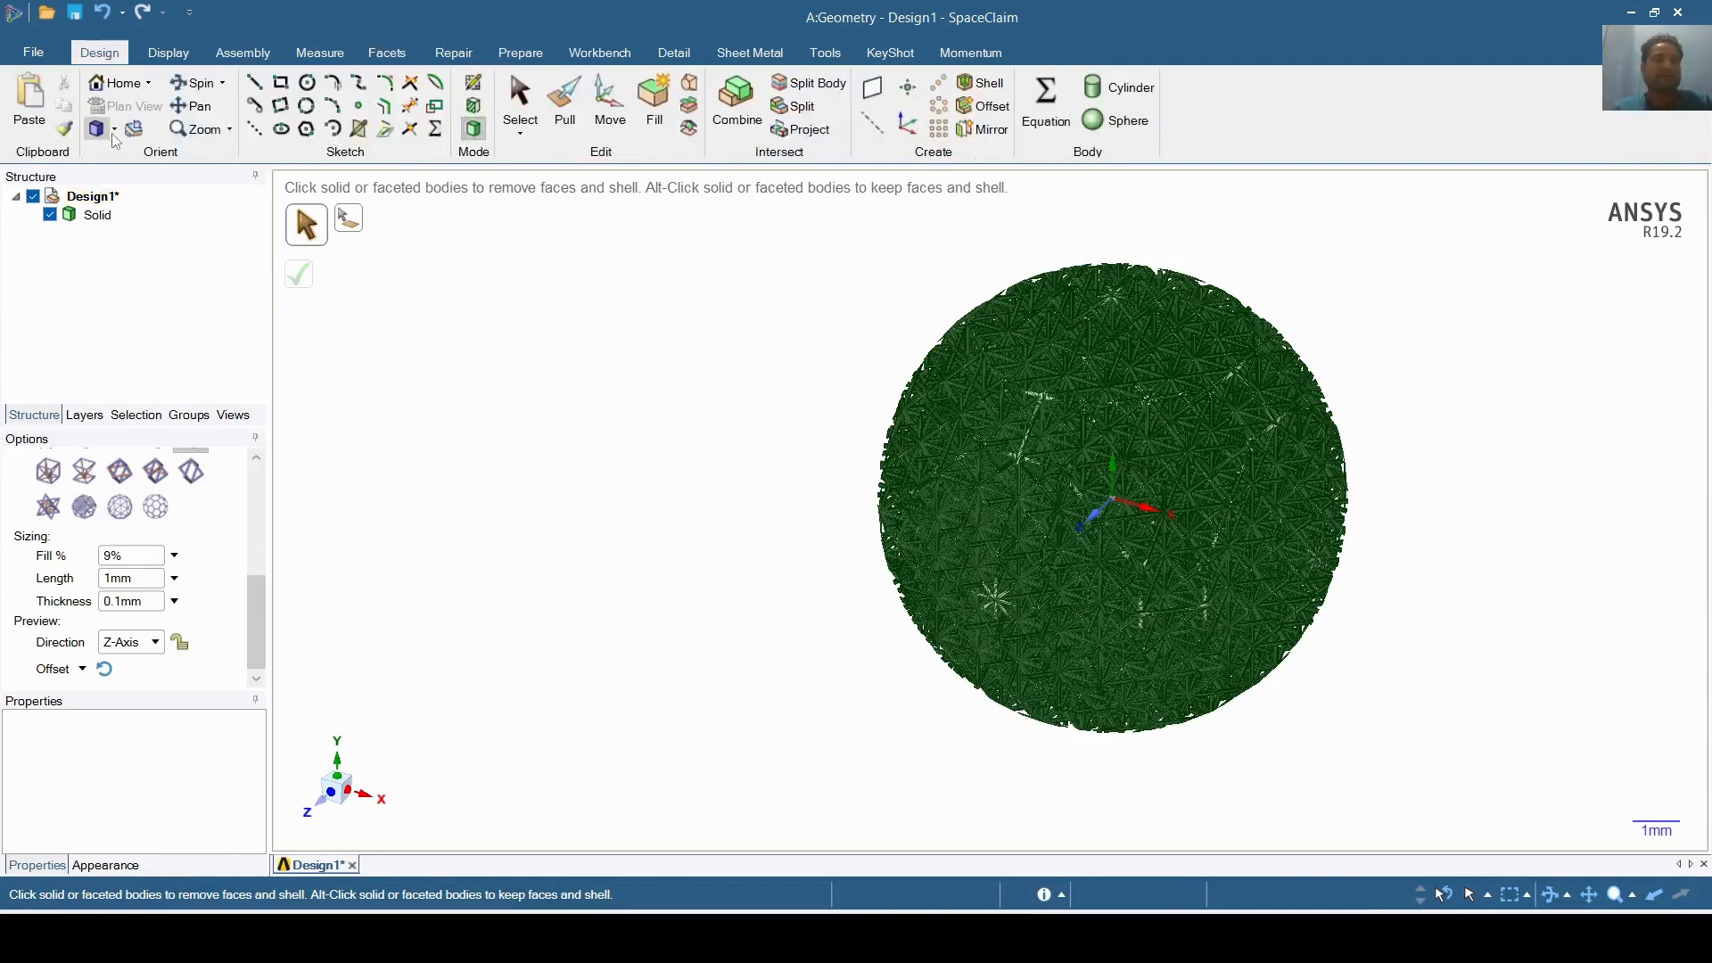
{"action": "left_click", "coordinate": [114, 130]}
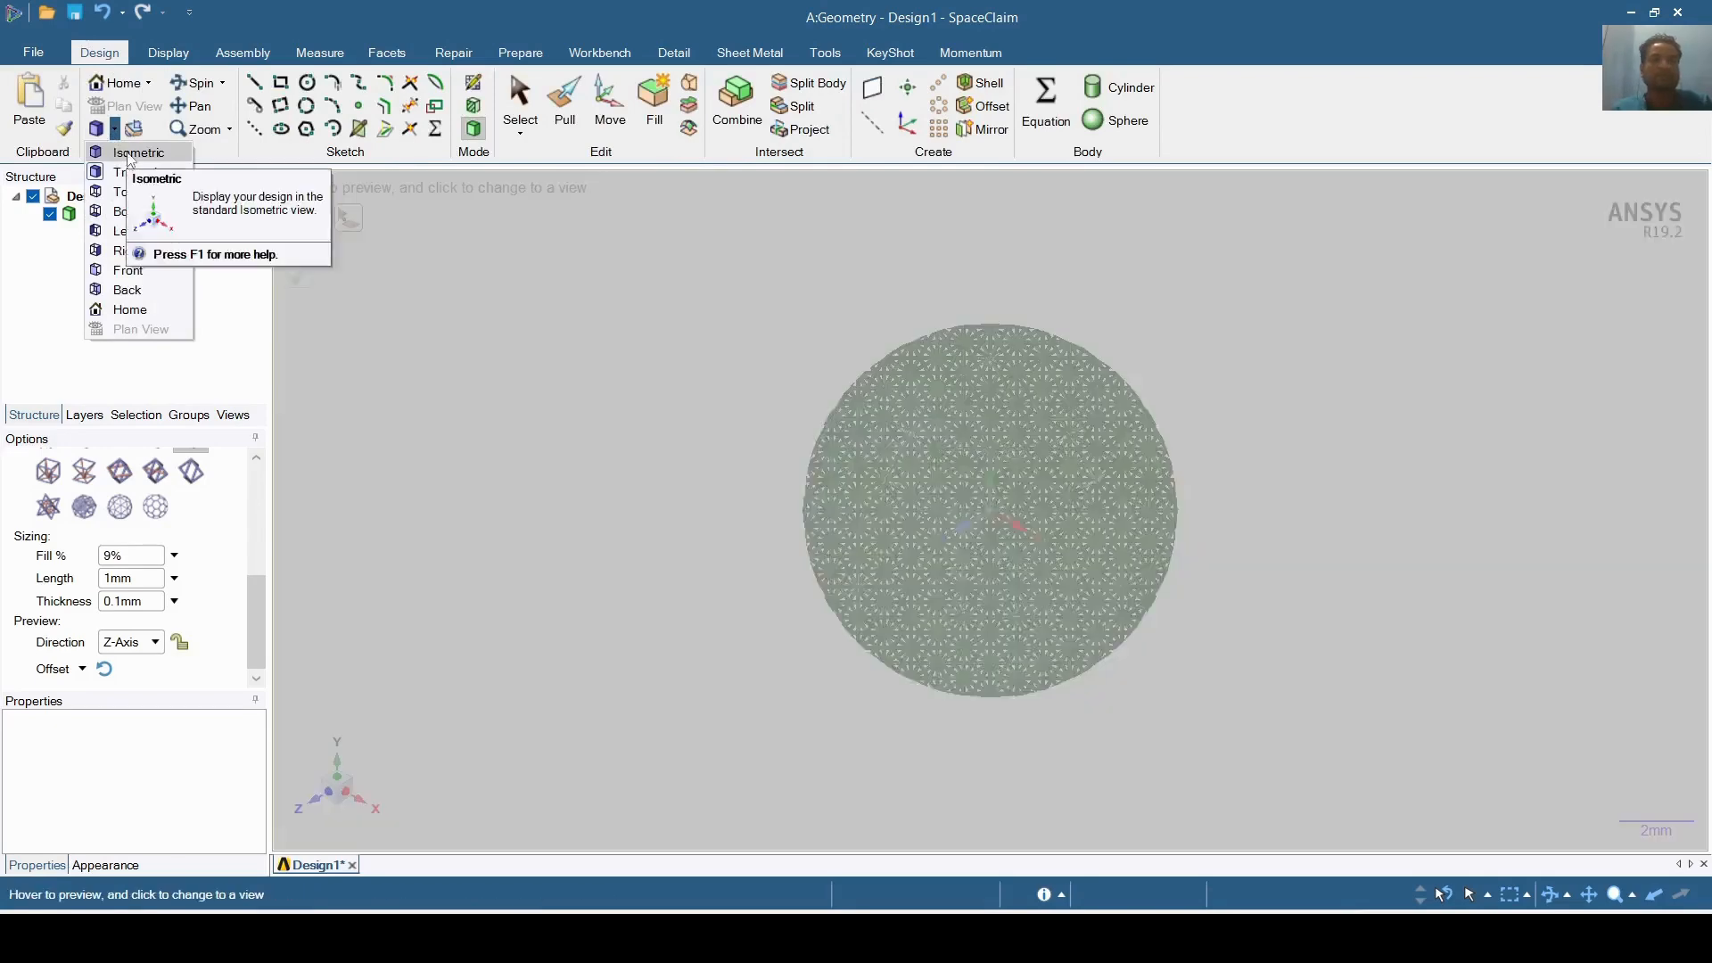
{"action": "left_click", "coordinate": [130, 157]}
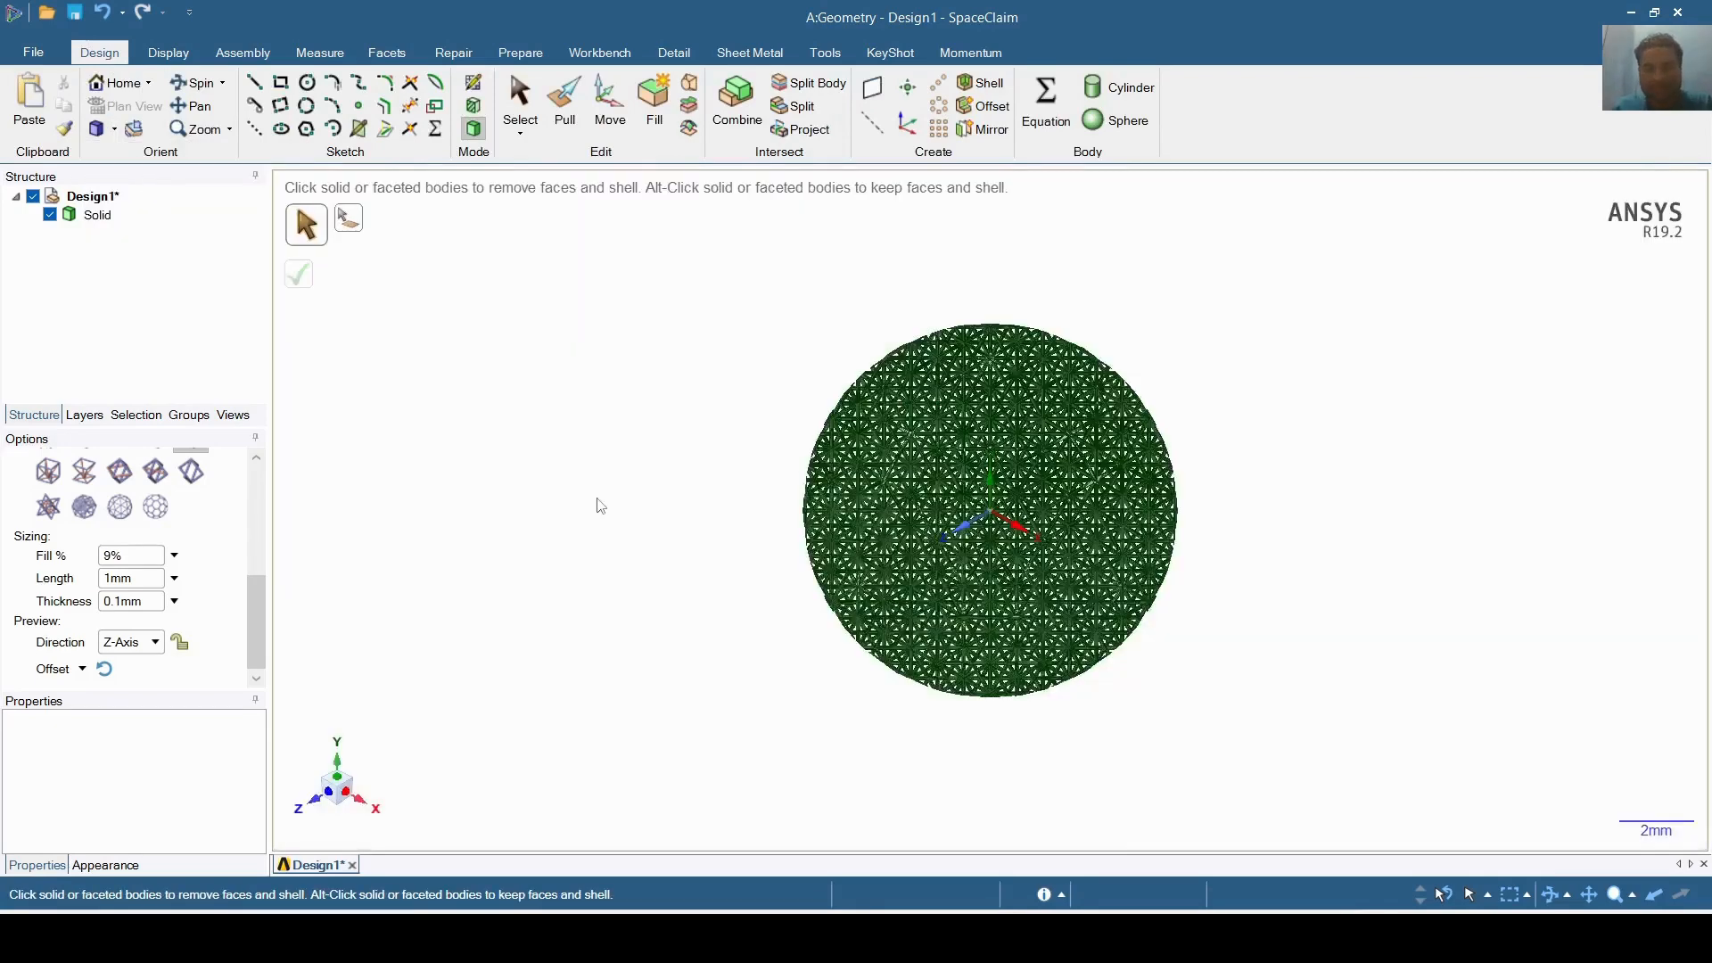
{"action": "scroll", "coordinate": [601, 497], "scroll_direction": "down", "scroll_amount": 2}
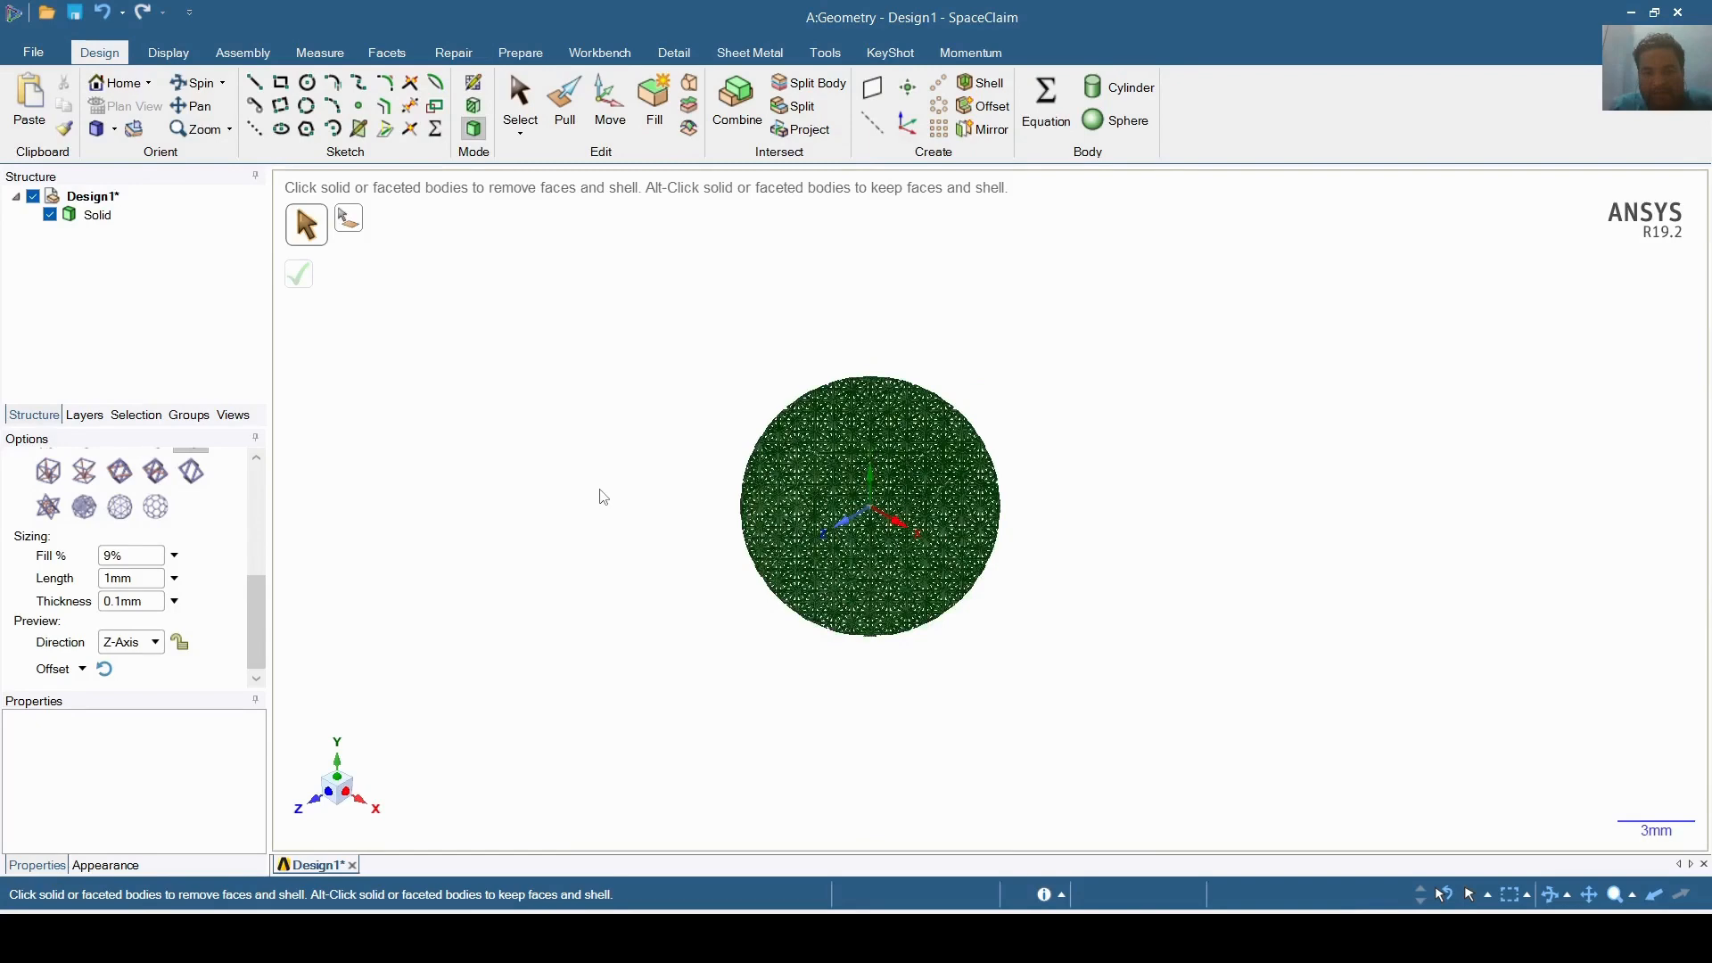
{"action": "scroll", "coordinate": [605, 493], "scroll_direction": "up", "scroll_amount": 2}
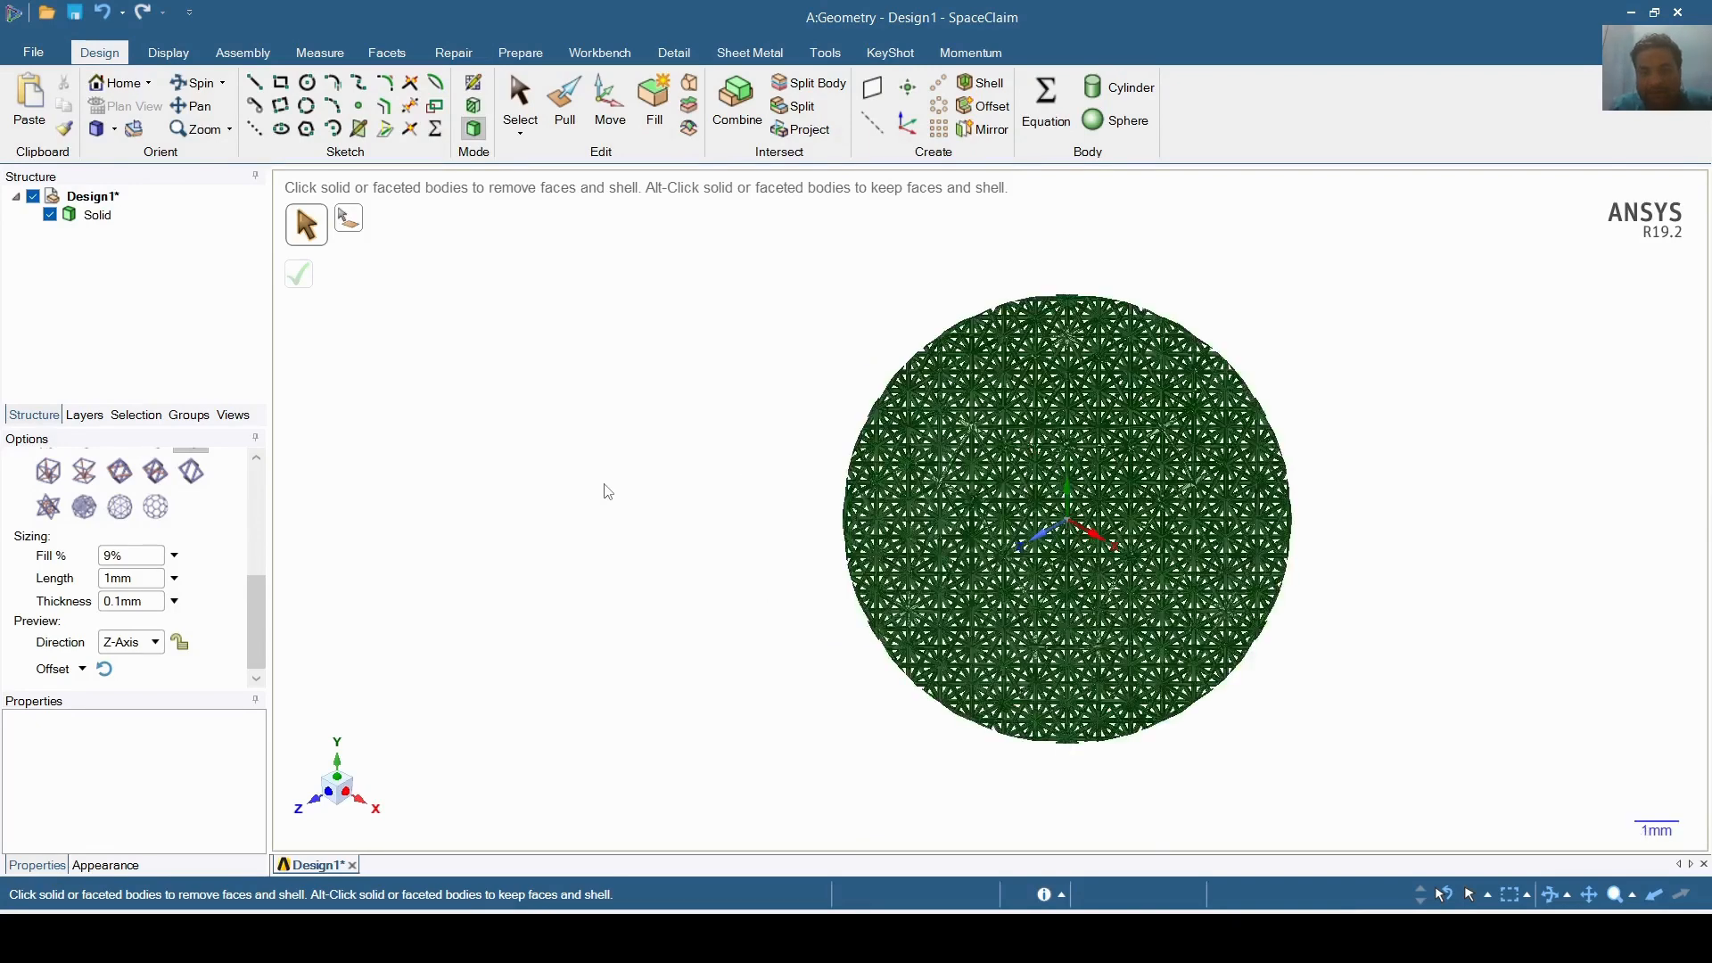
{"action": "scroll", "coordinate": [608, 492], "scroll_direction": "up", "scroll_amount": 1}
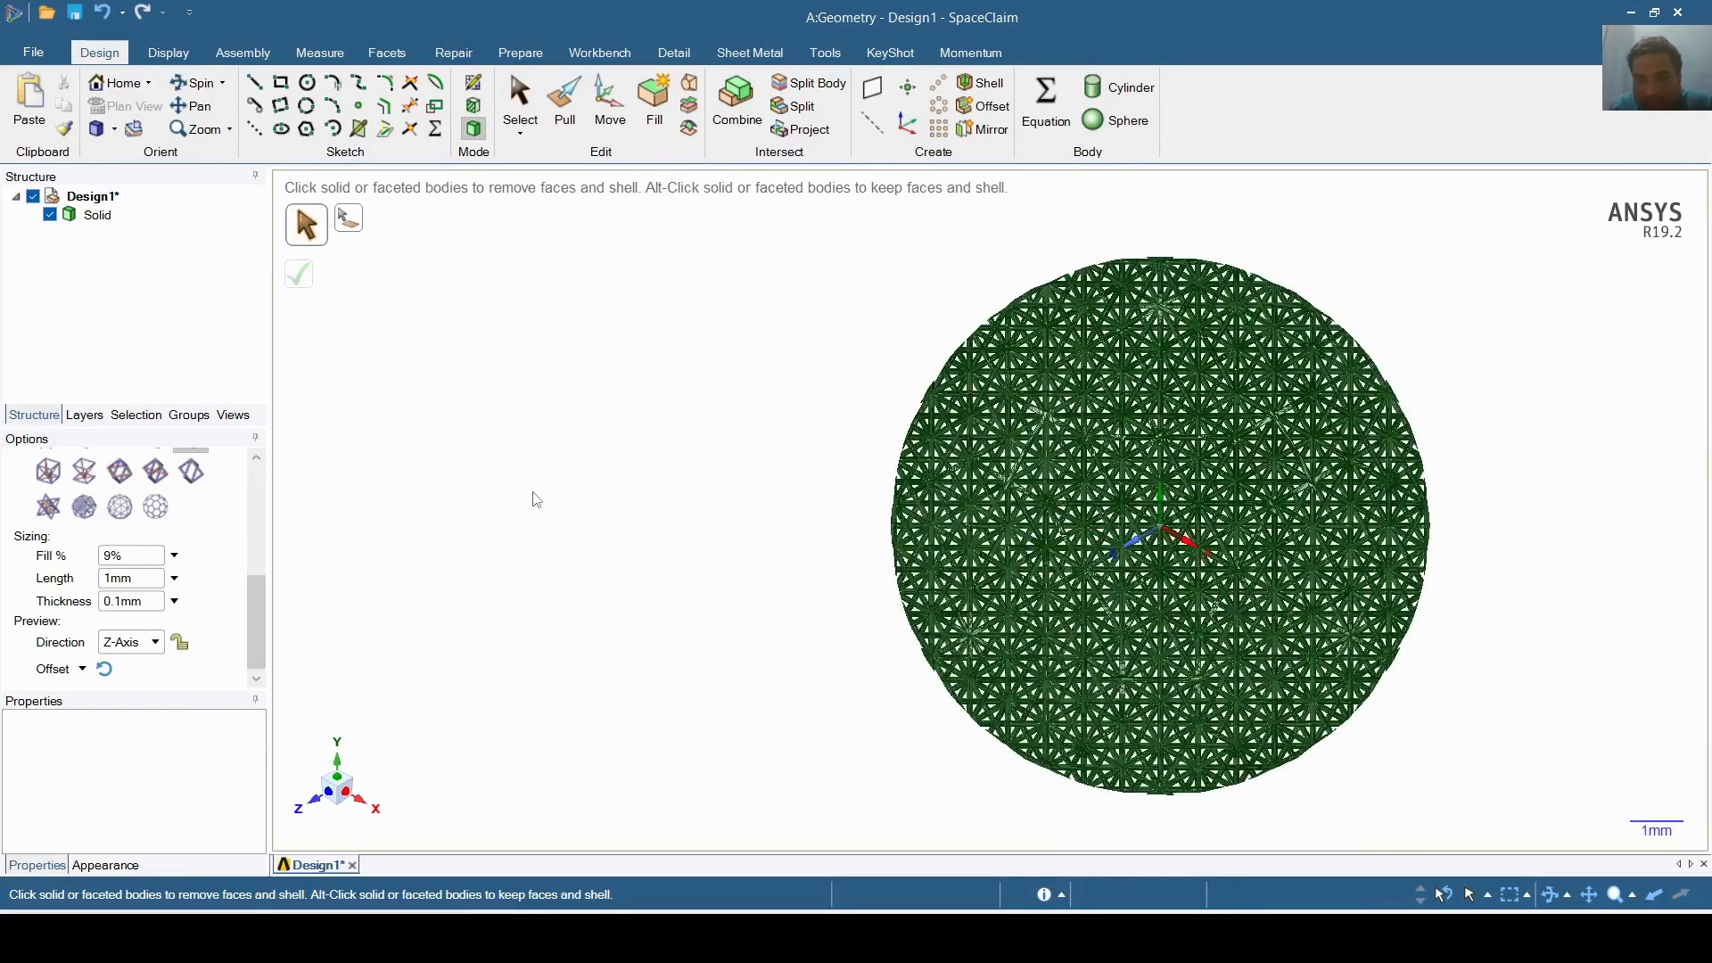
{"action": "scroll", "coordinate": [535, 498], "scroll_direction": "up", "scroll_amount": 1}
{"action": "scroll", "coordinate": [481, 490], "scroll_direction": "up", "scroll_amount": 1}
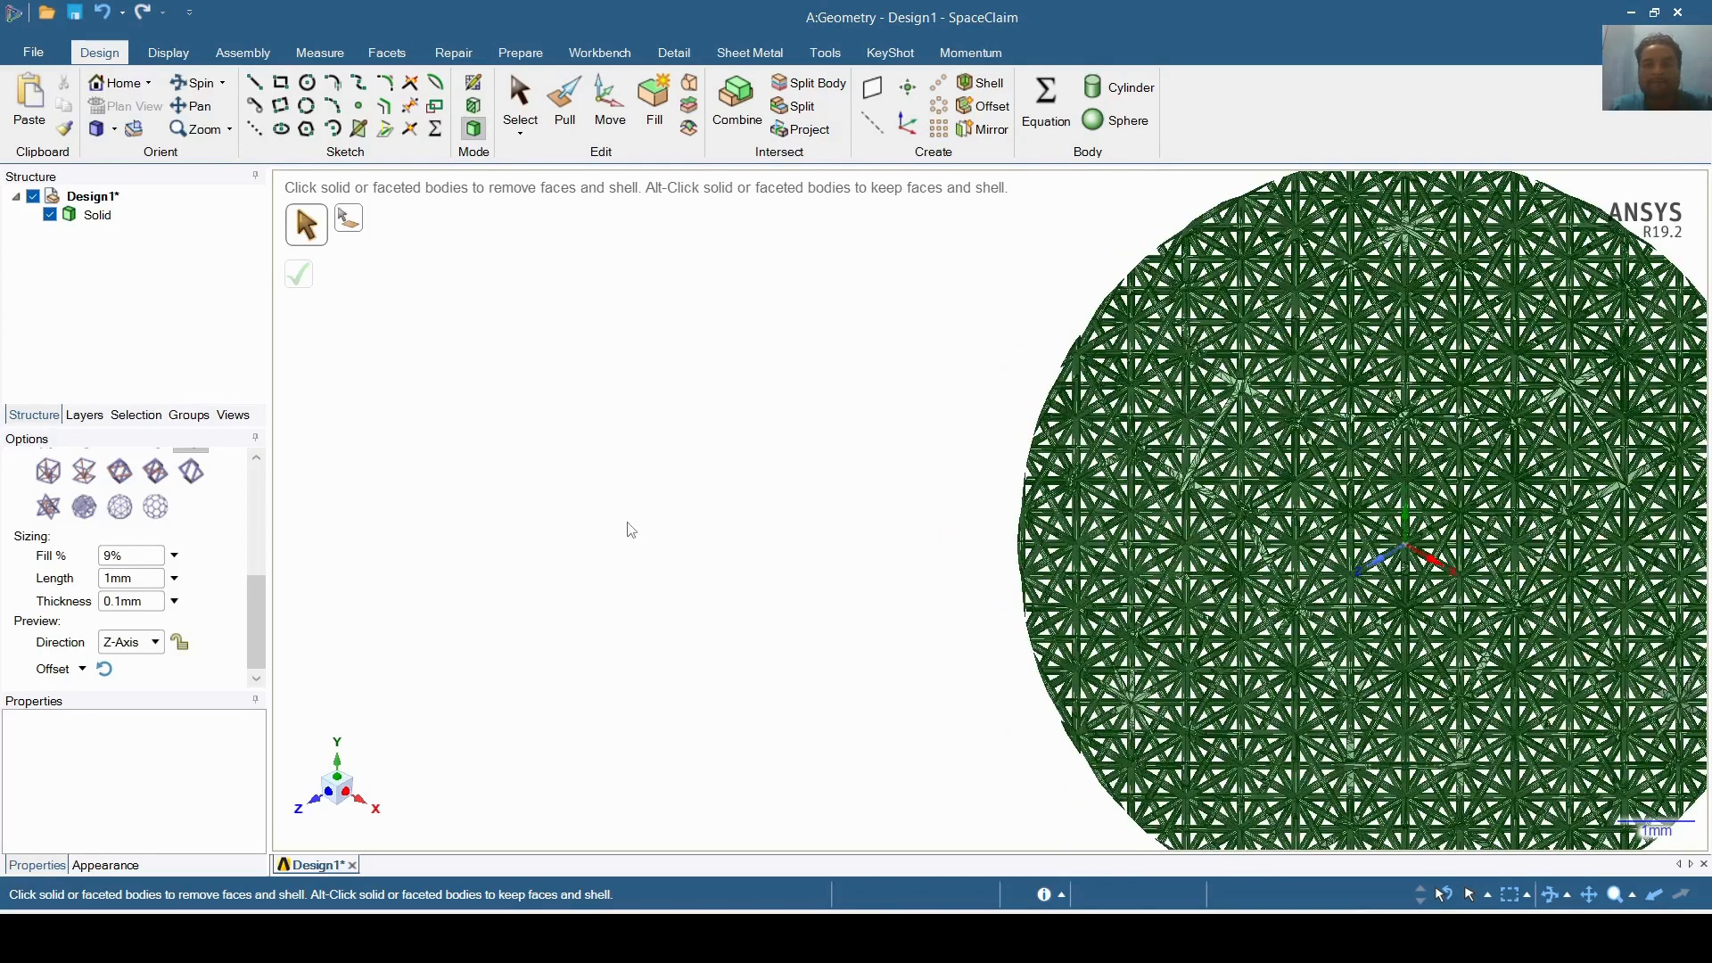
{"action": "scroll", "coordinate": [631, 527], "scroll_direction": "down", "scroll_amount": 1}
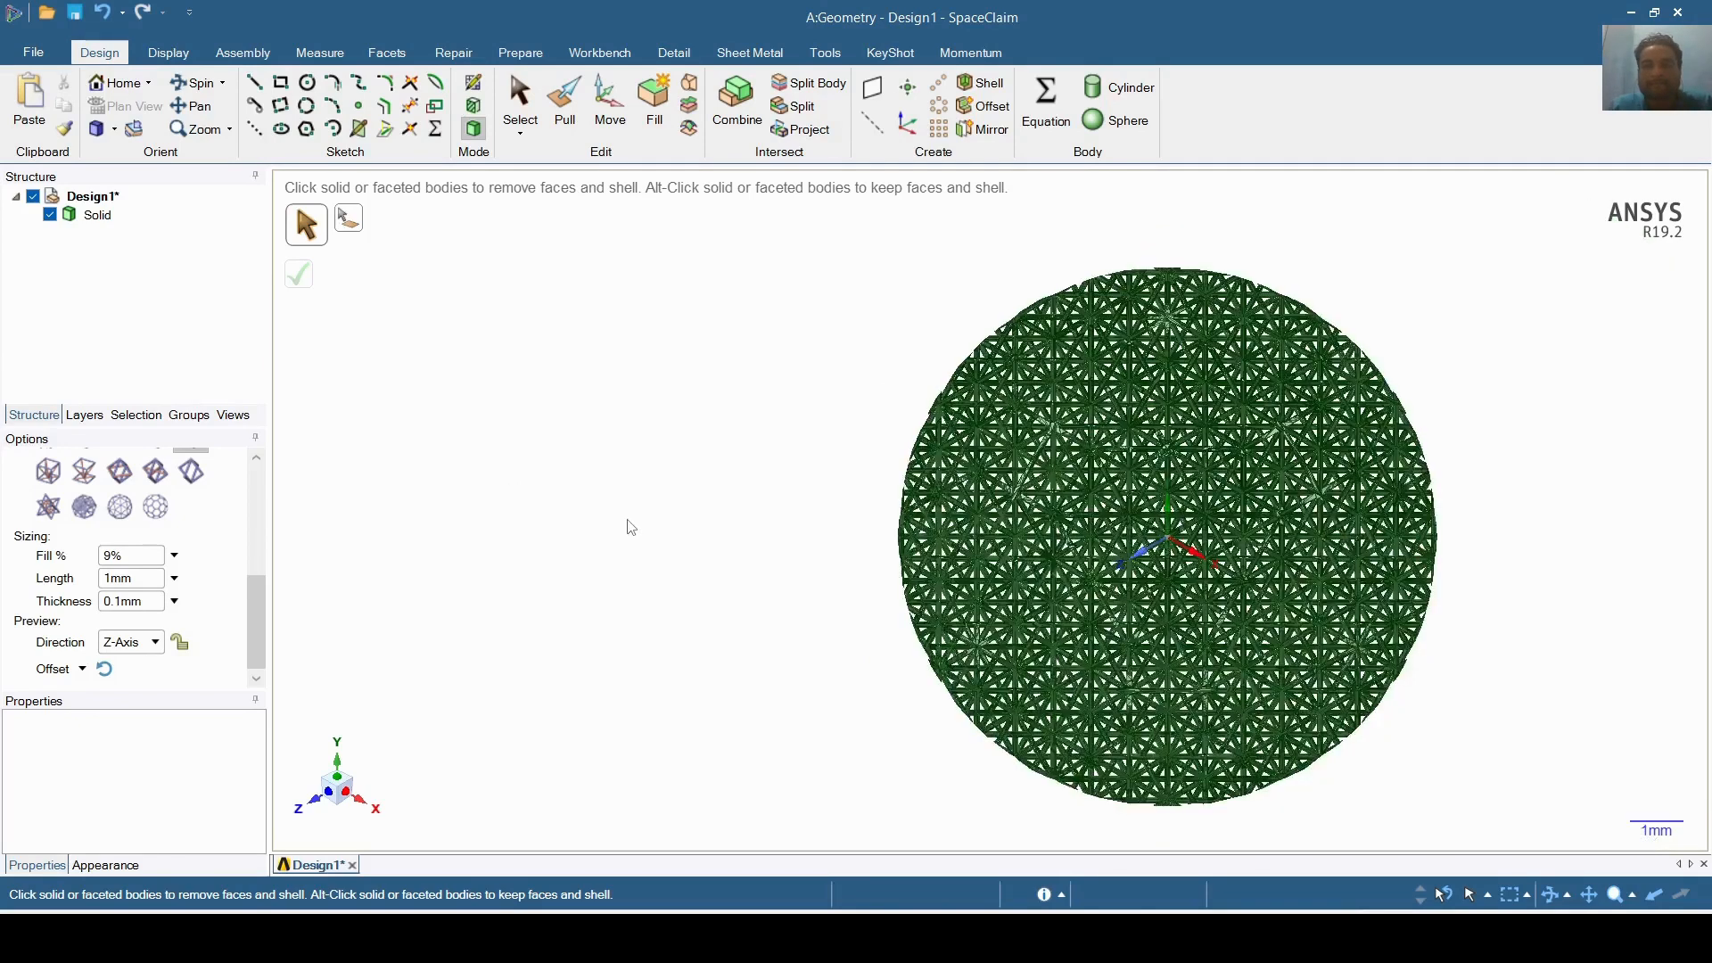
{"action": "left_click", "coordinate": [115, 130]}
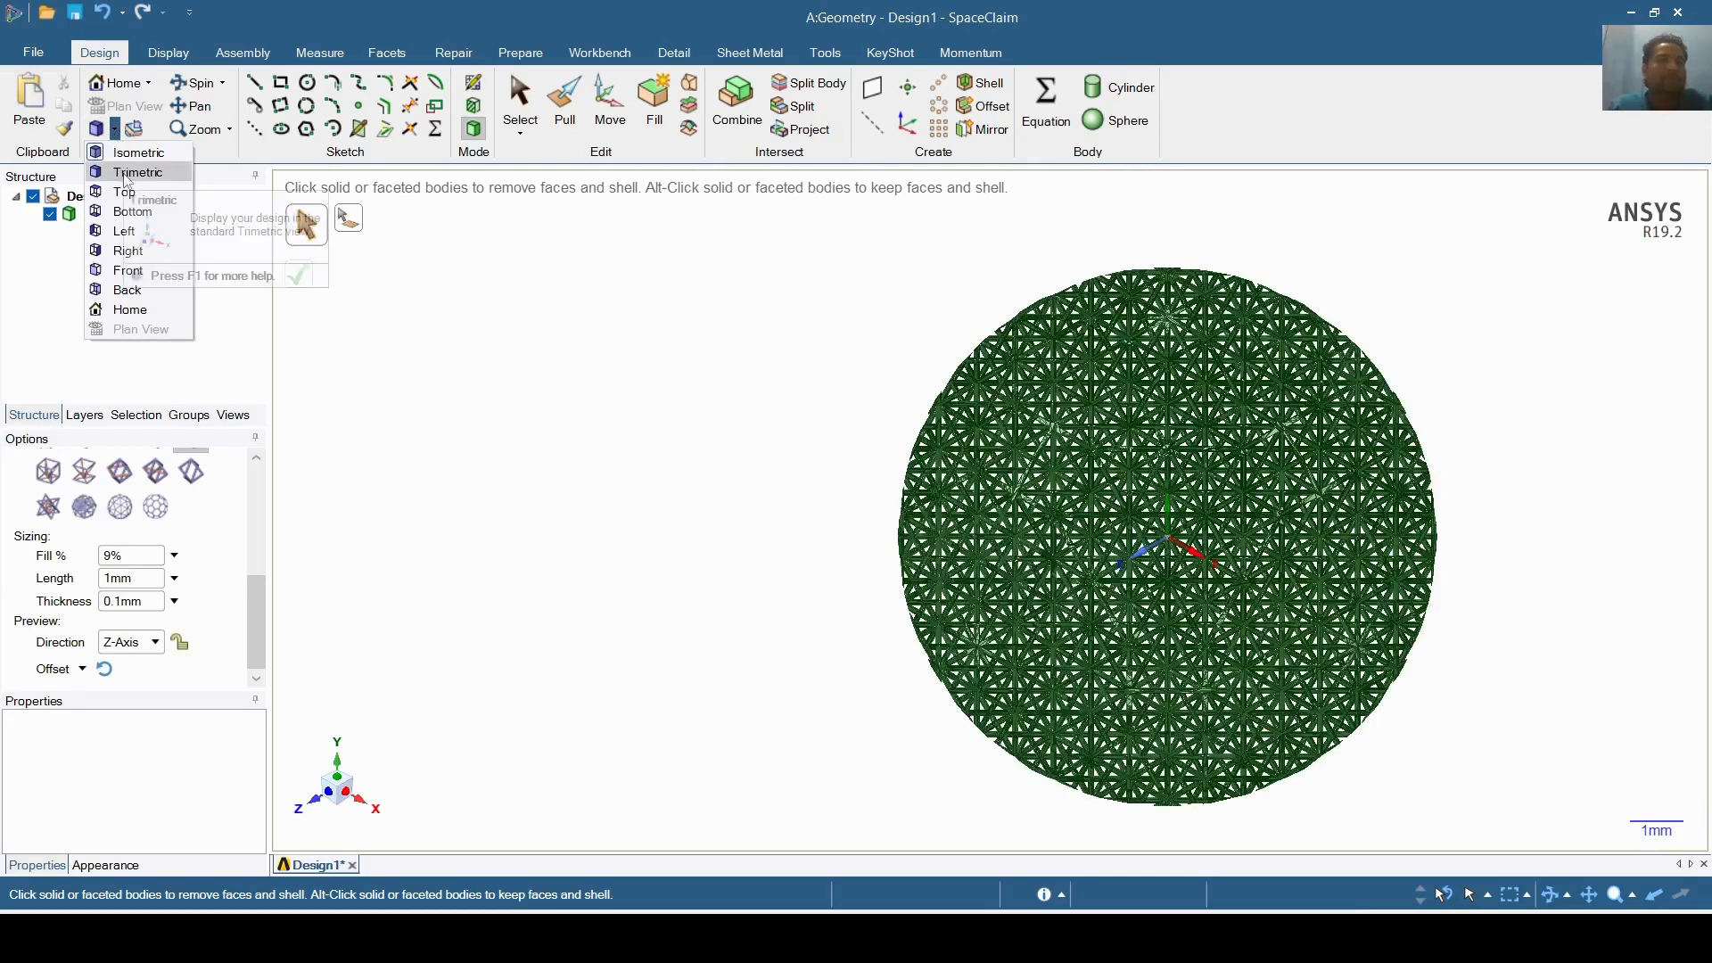
{"action": "left_click", "coordinate": [134, 172]}
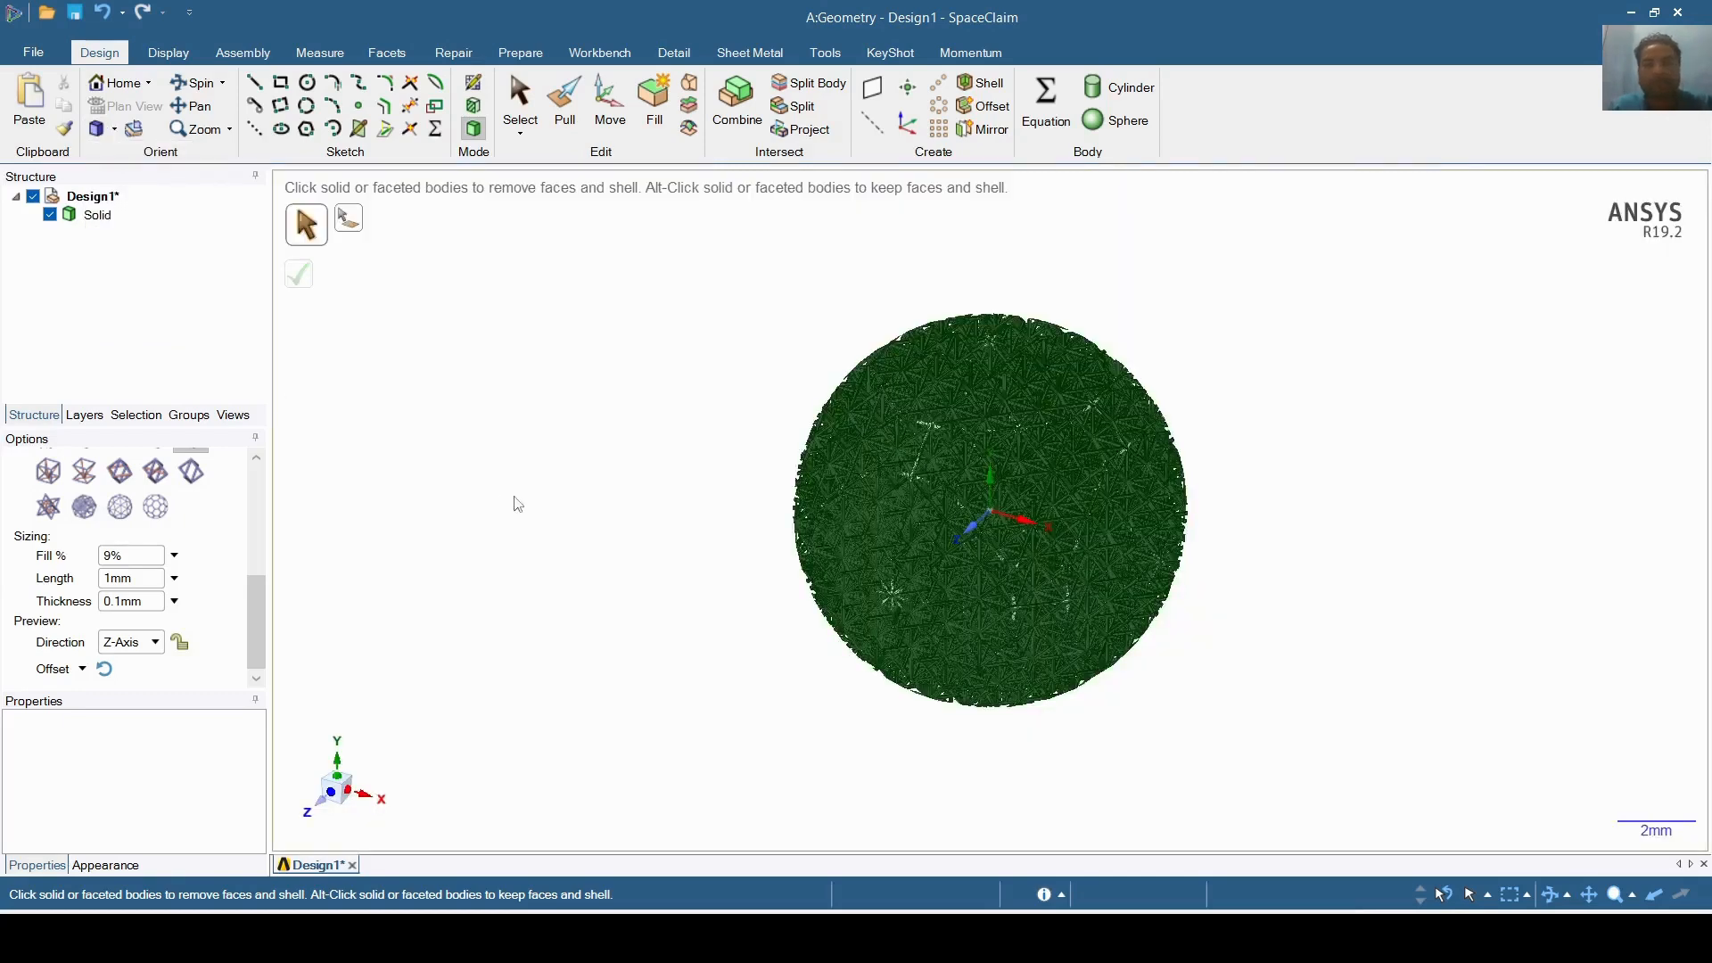
{"action": "scroll", "coordinate": [526, 505], "scroll_direction": "up", "scroll_amount": 2}
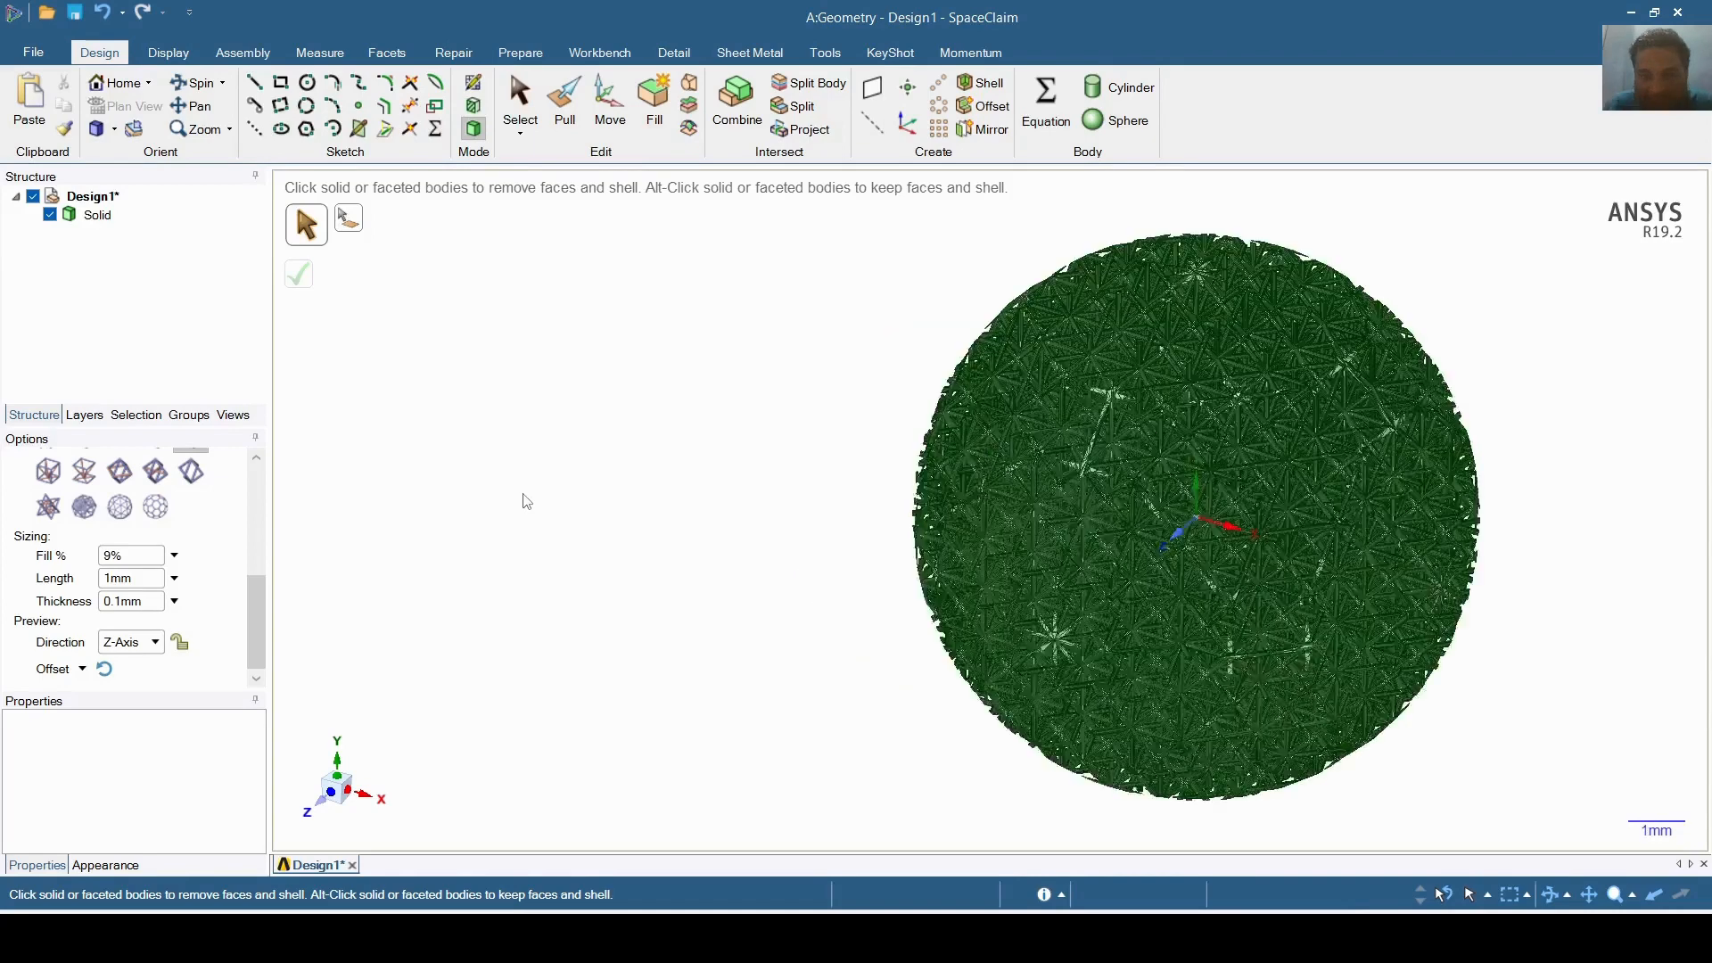
{"action": "scroll", "coordinate": [528, 507], "scroll_direction": "up", "scroll_amount": 2}
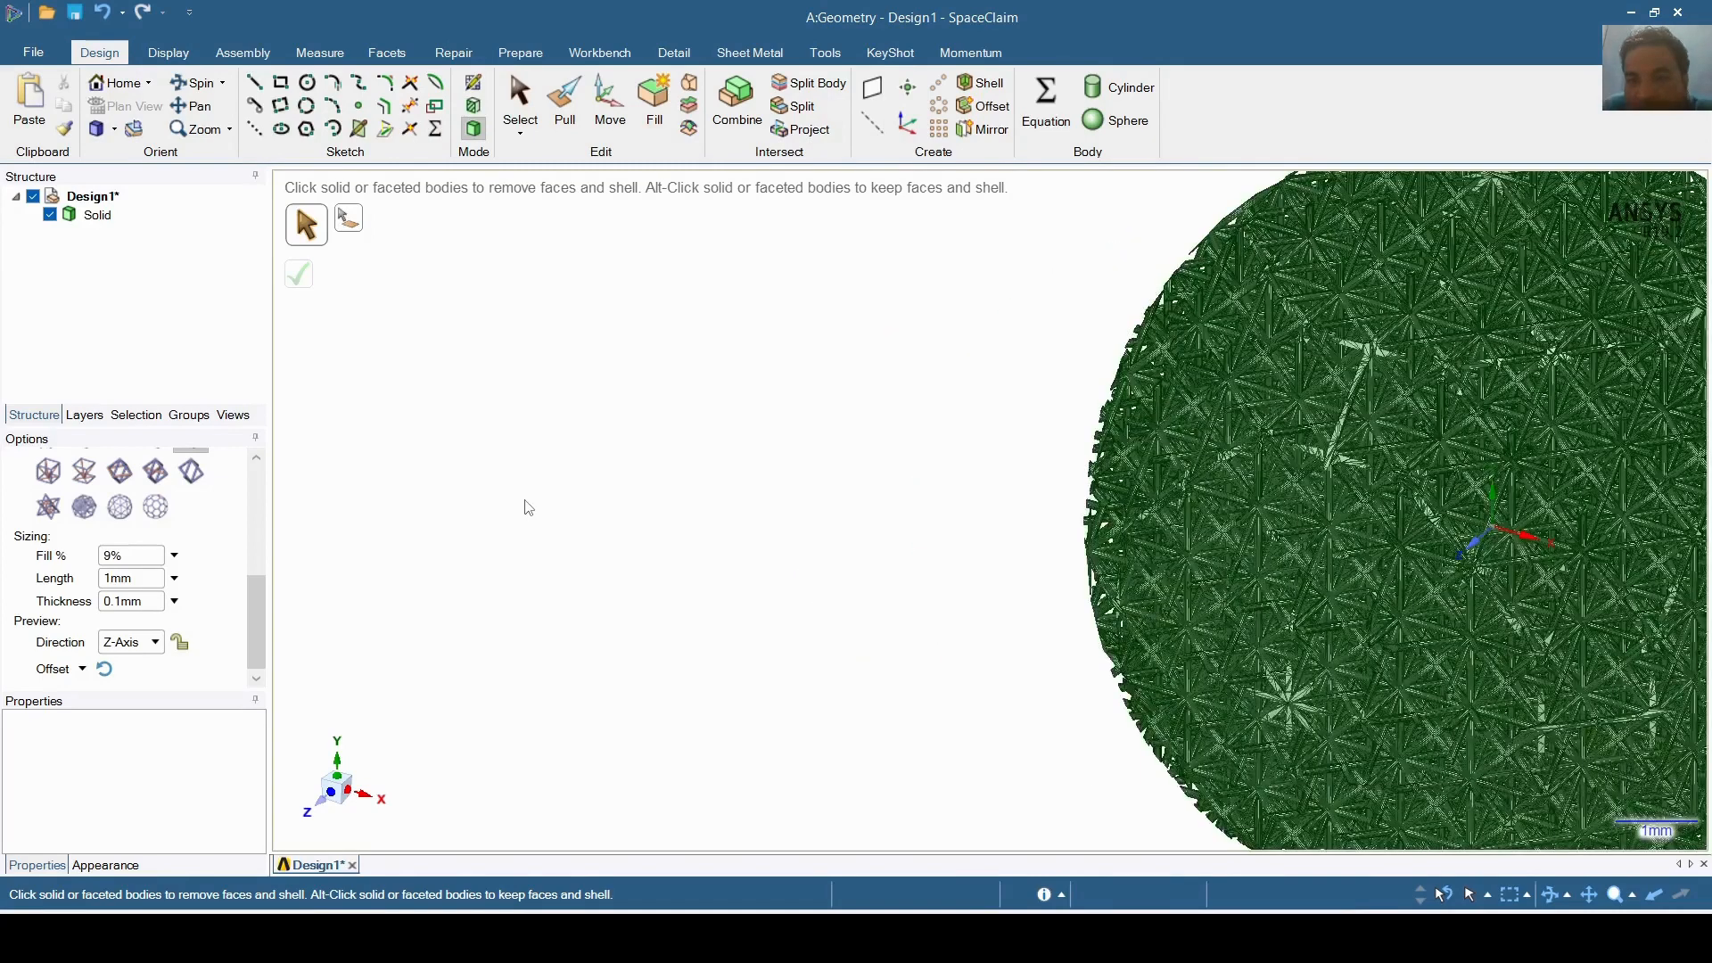
{"action": "scroll", "coordinate": [528, 507], "scroll_direction": "down", "scroll_amount": 2}
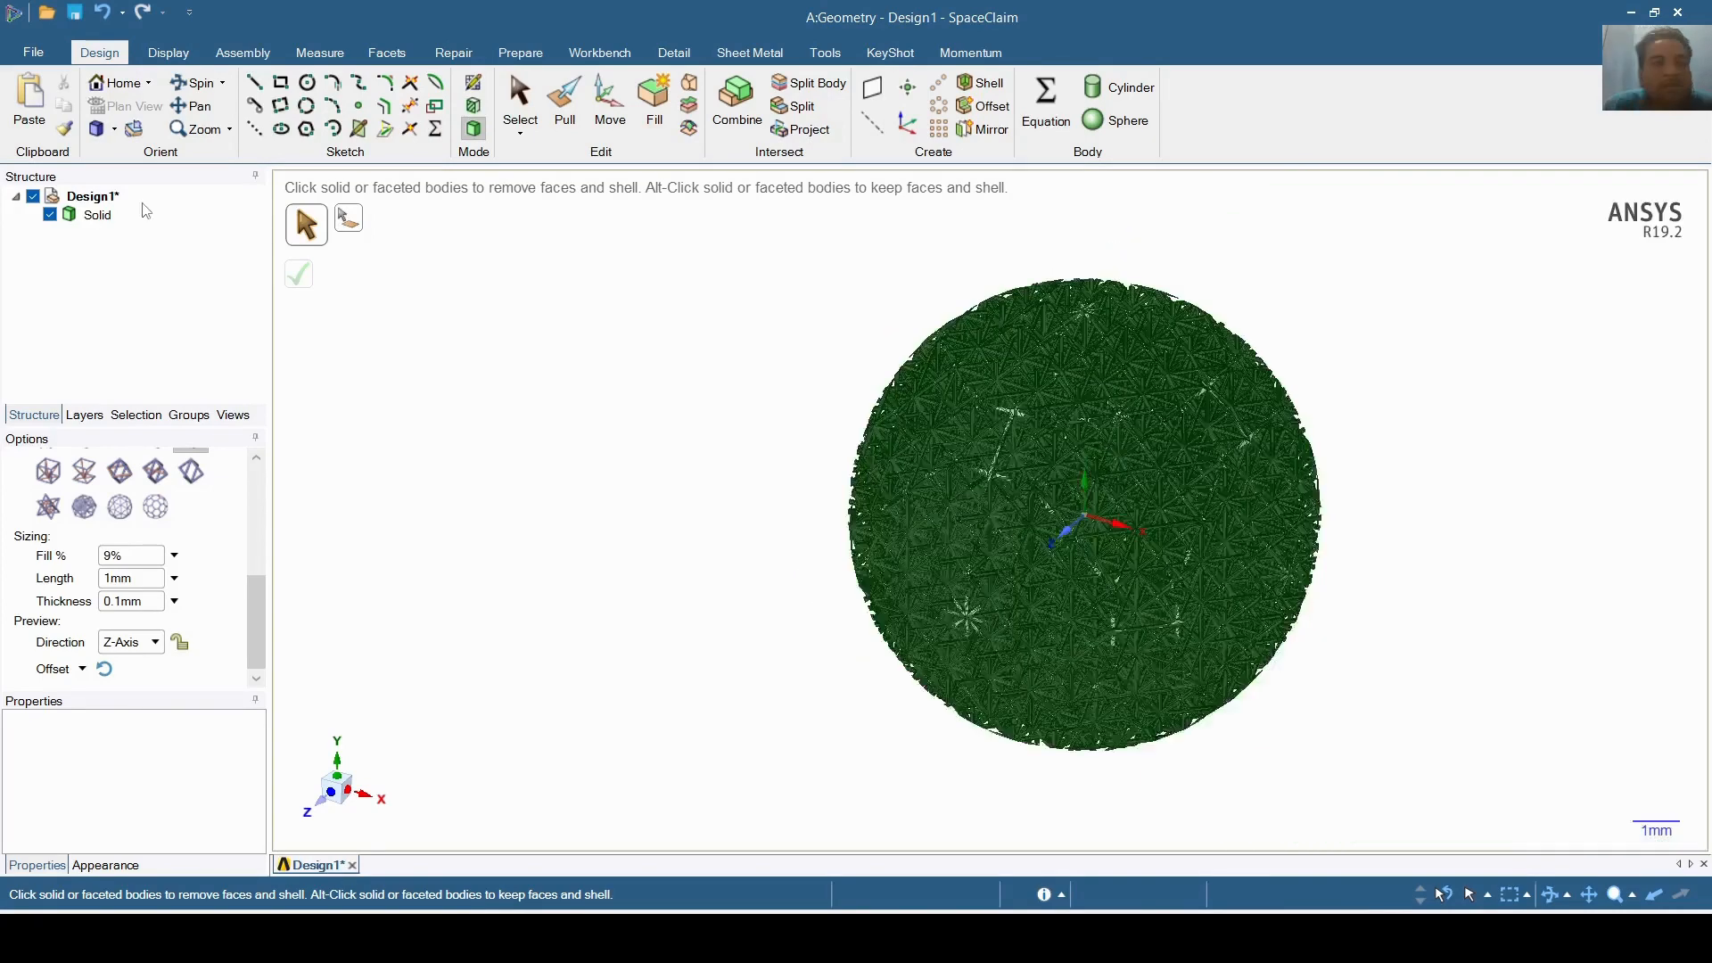
{"action": "left_click", "coordinate": [114, 129]}
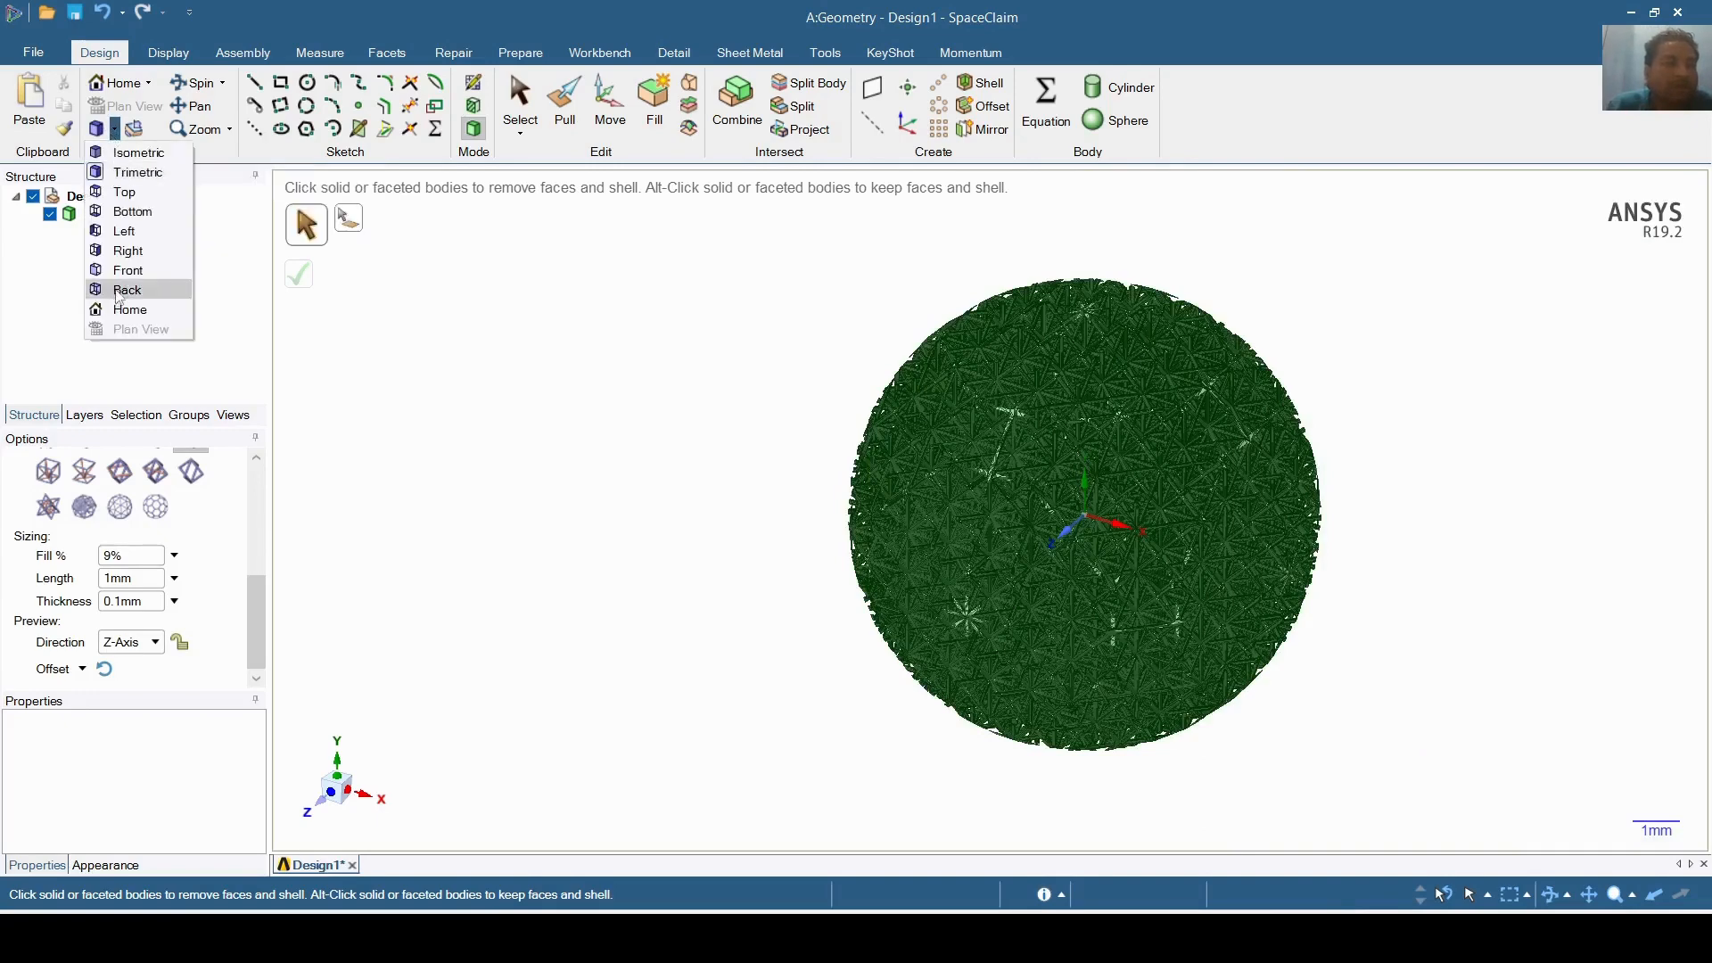
{"action": "left_click", "coordinate": [132, 271]}
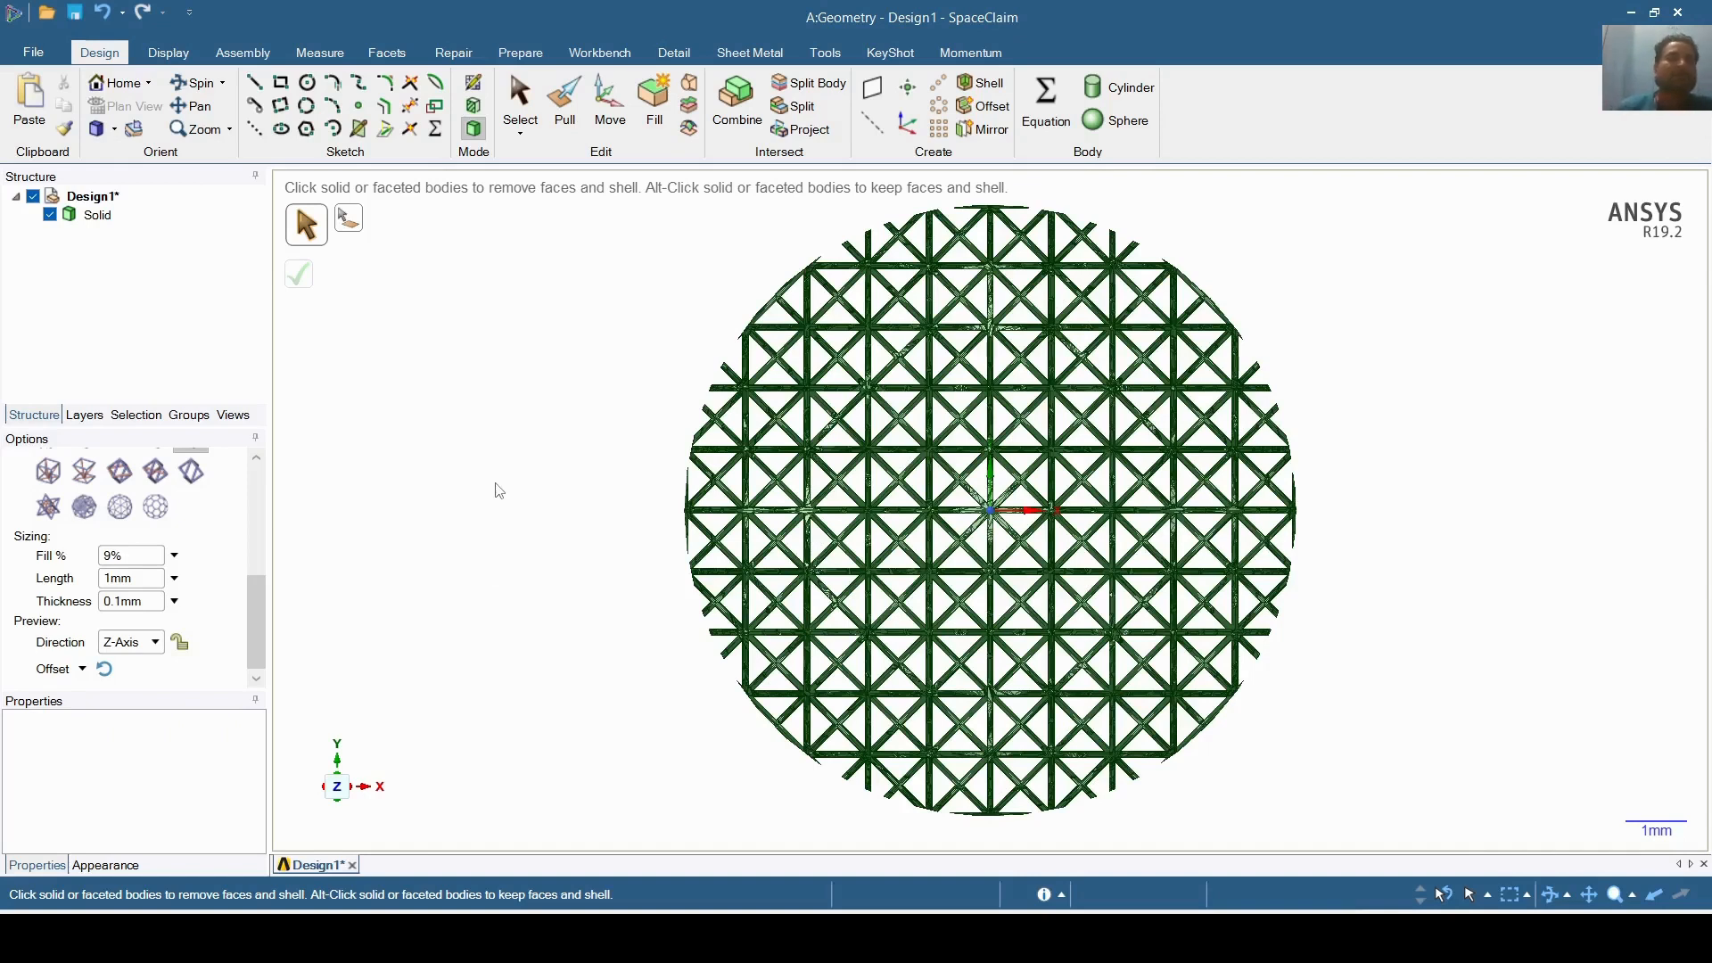
- Undo the solid conversion, the side-diagonal lattice shell and the 10 mm sphere, back to an empty design
{"action": "left_click", "coordinate": [104, 16]}
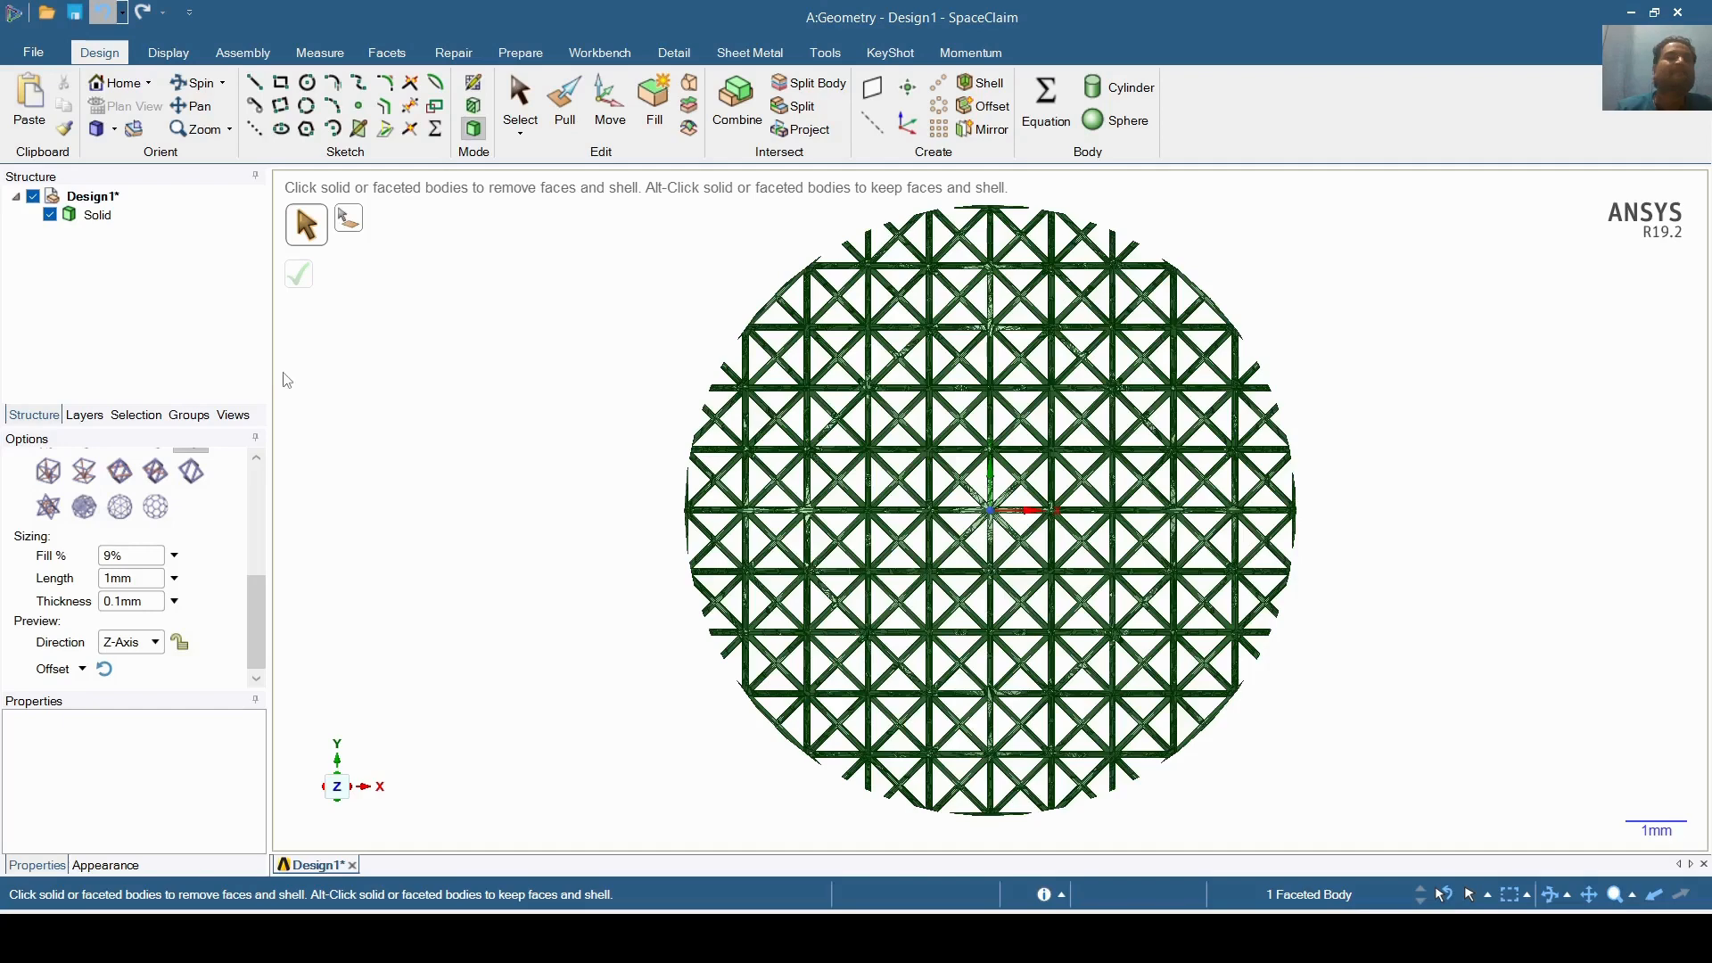
{"action": "left_click", "coordinate": [102, 130]}
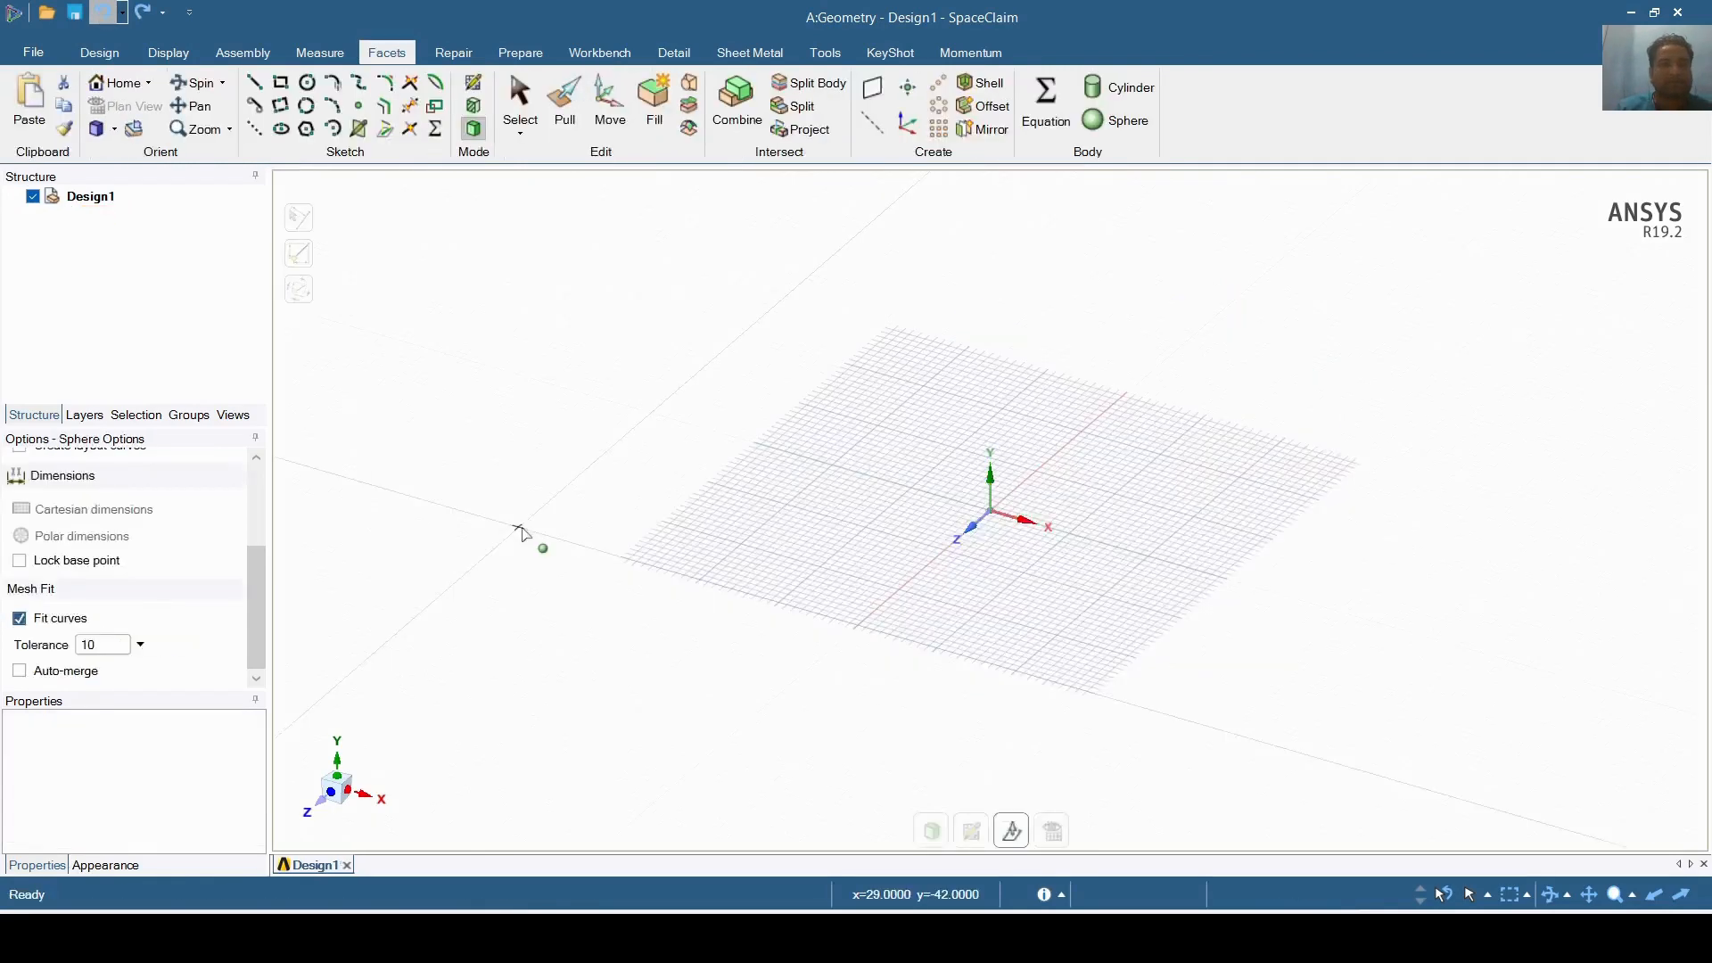
{"action": "left_click", "coordinate": [416, 422]}
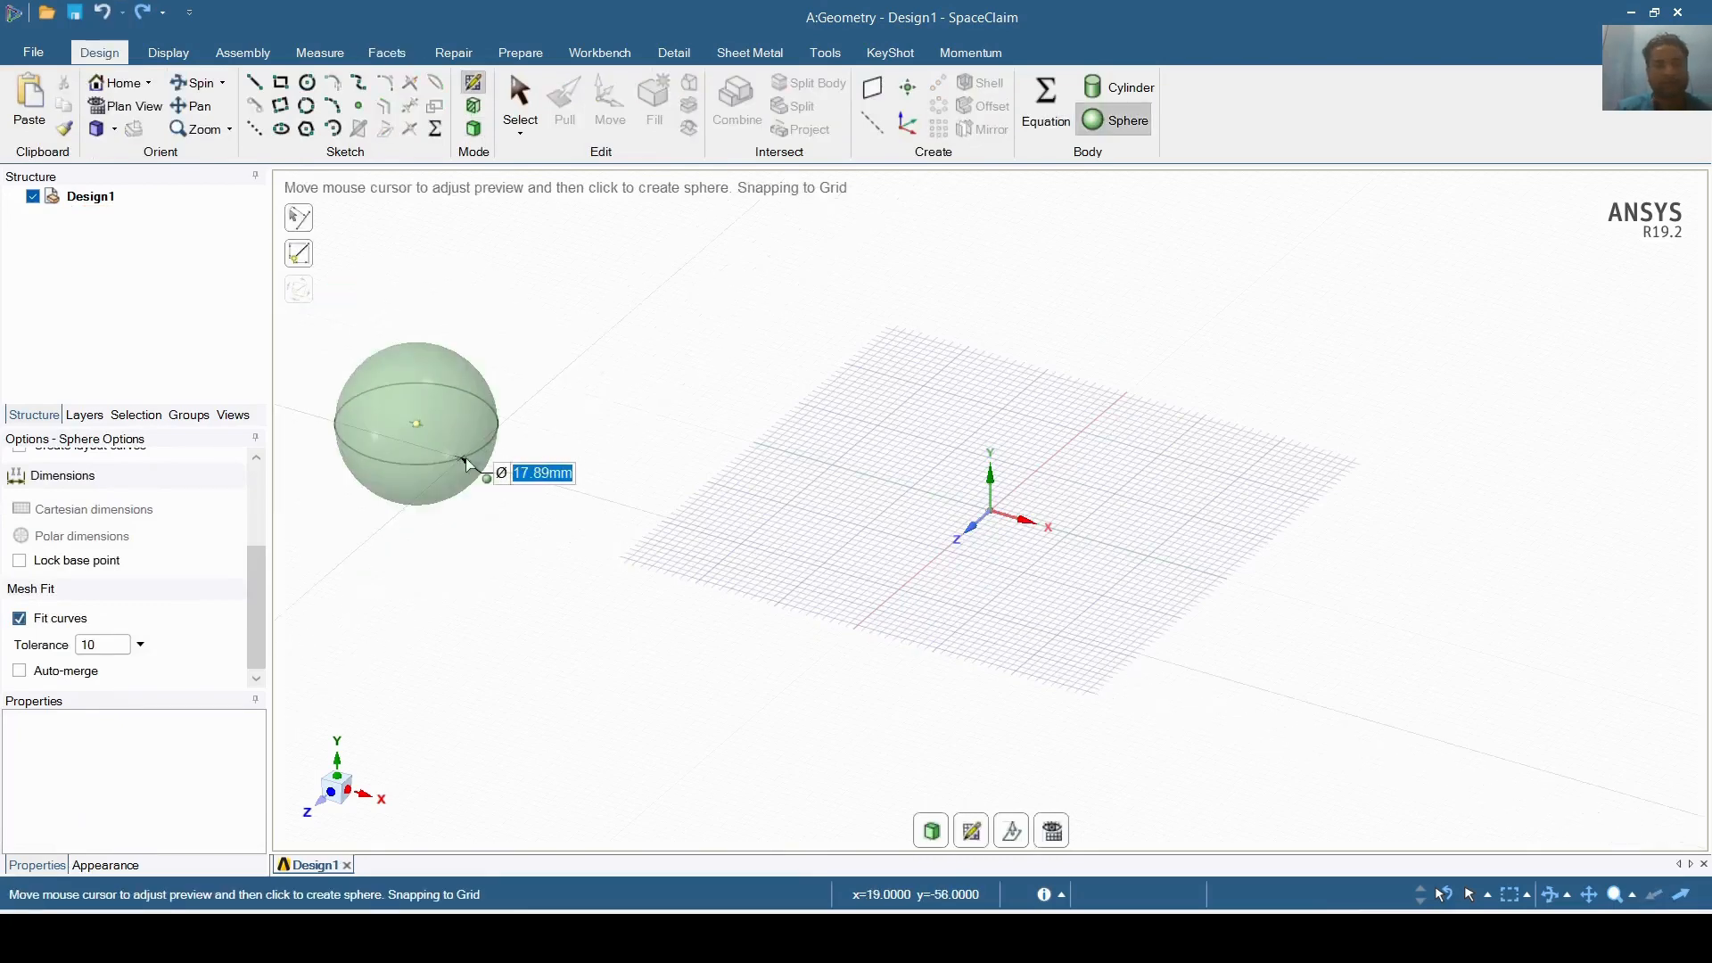
{"action": "left_click", "coordinate": [466, 463]}
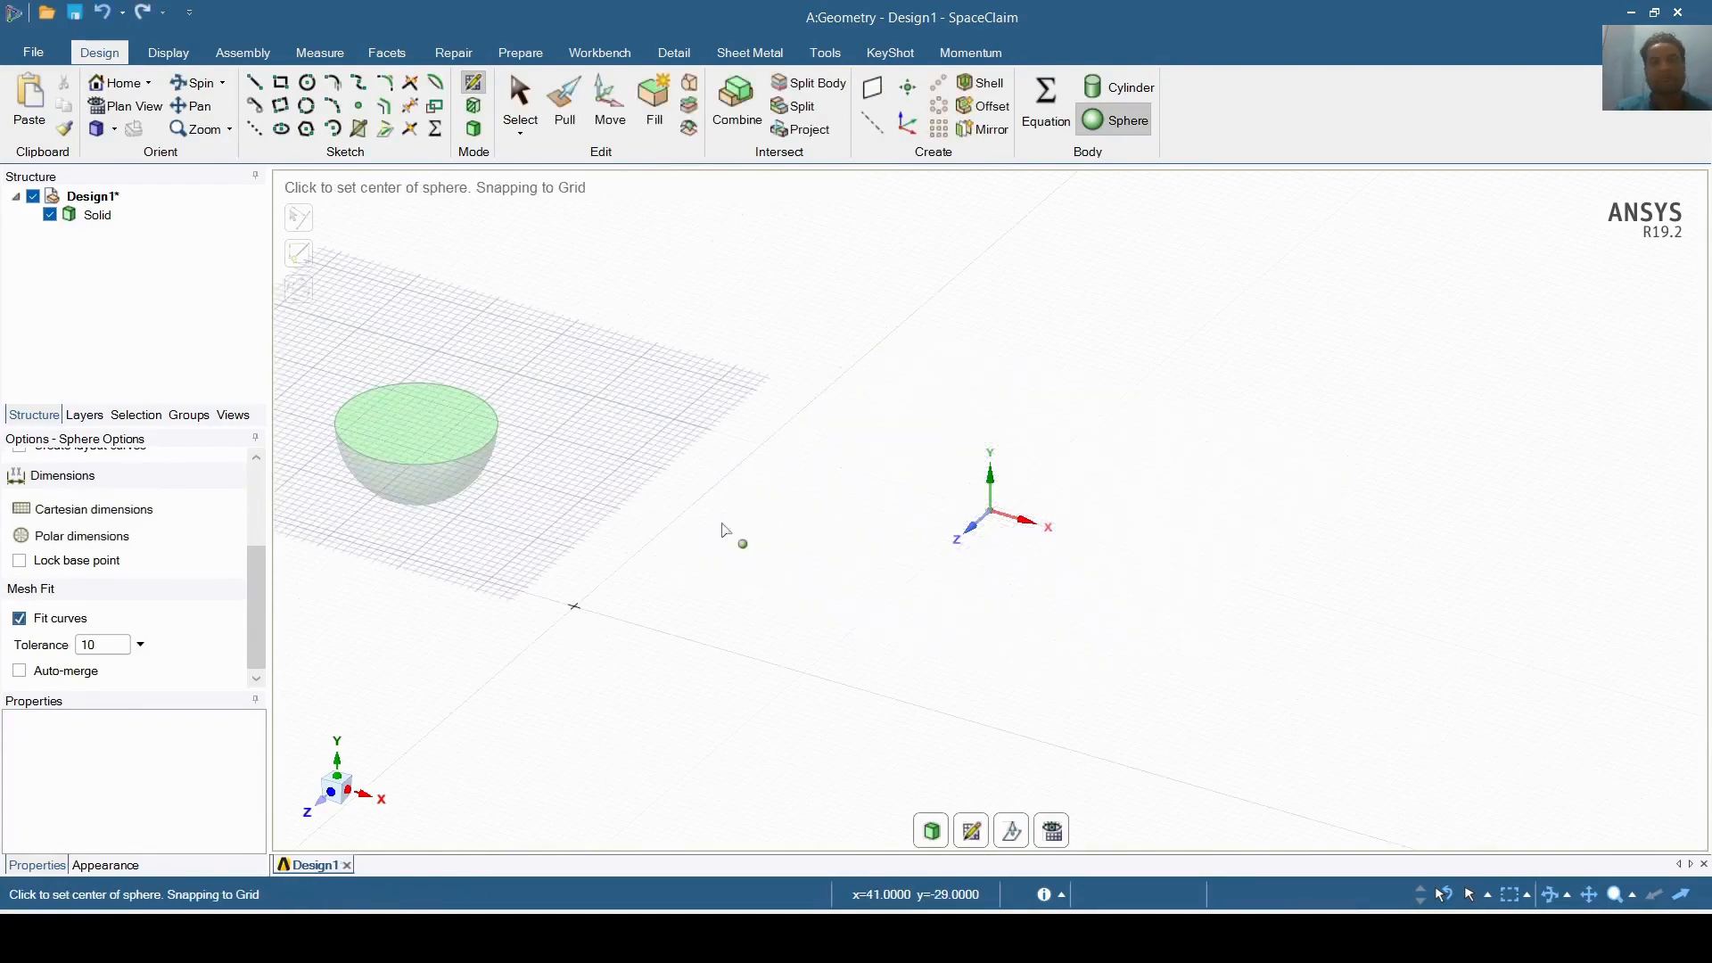
{"action": "key", "text": "ctrl+z"}
- Create a 10 mm diameter sphere centred on the origin and switch to 3D mode
{"action": "left_click", "coordinate": [992, 512]}
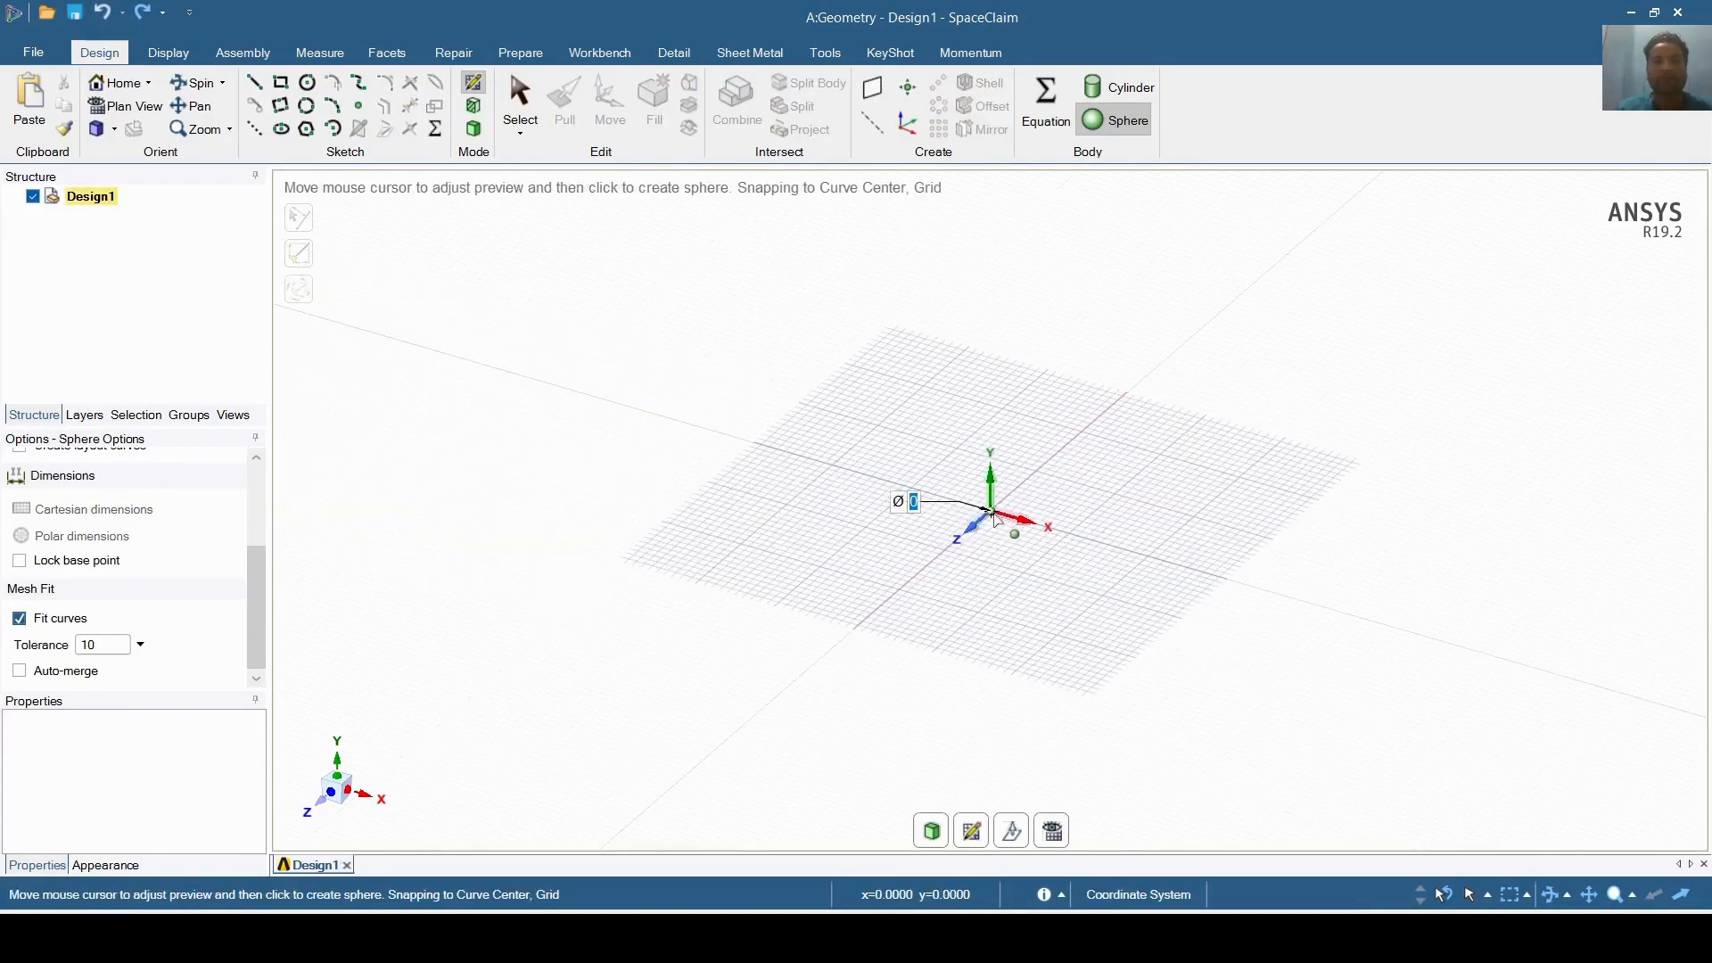
{"action": "type", "text": "10"}
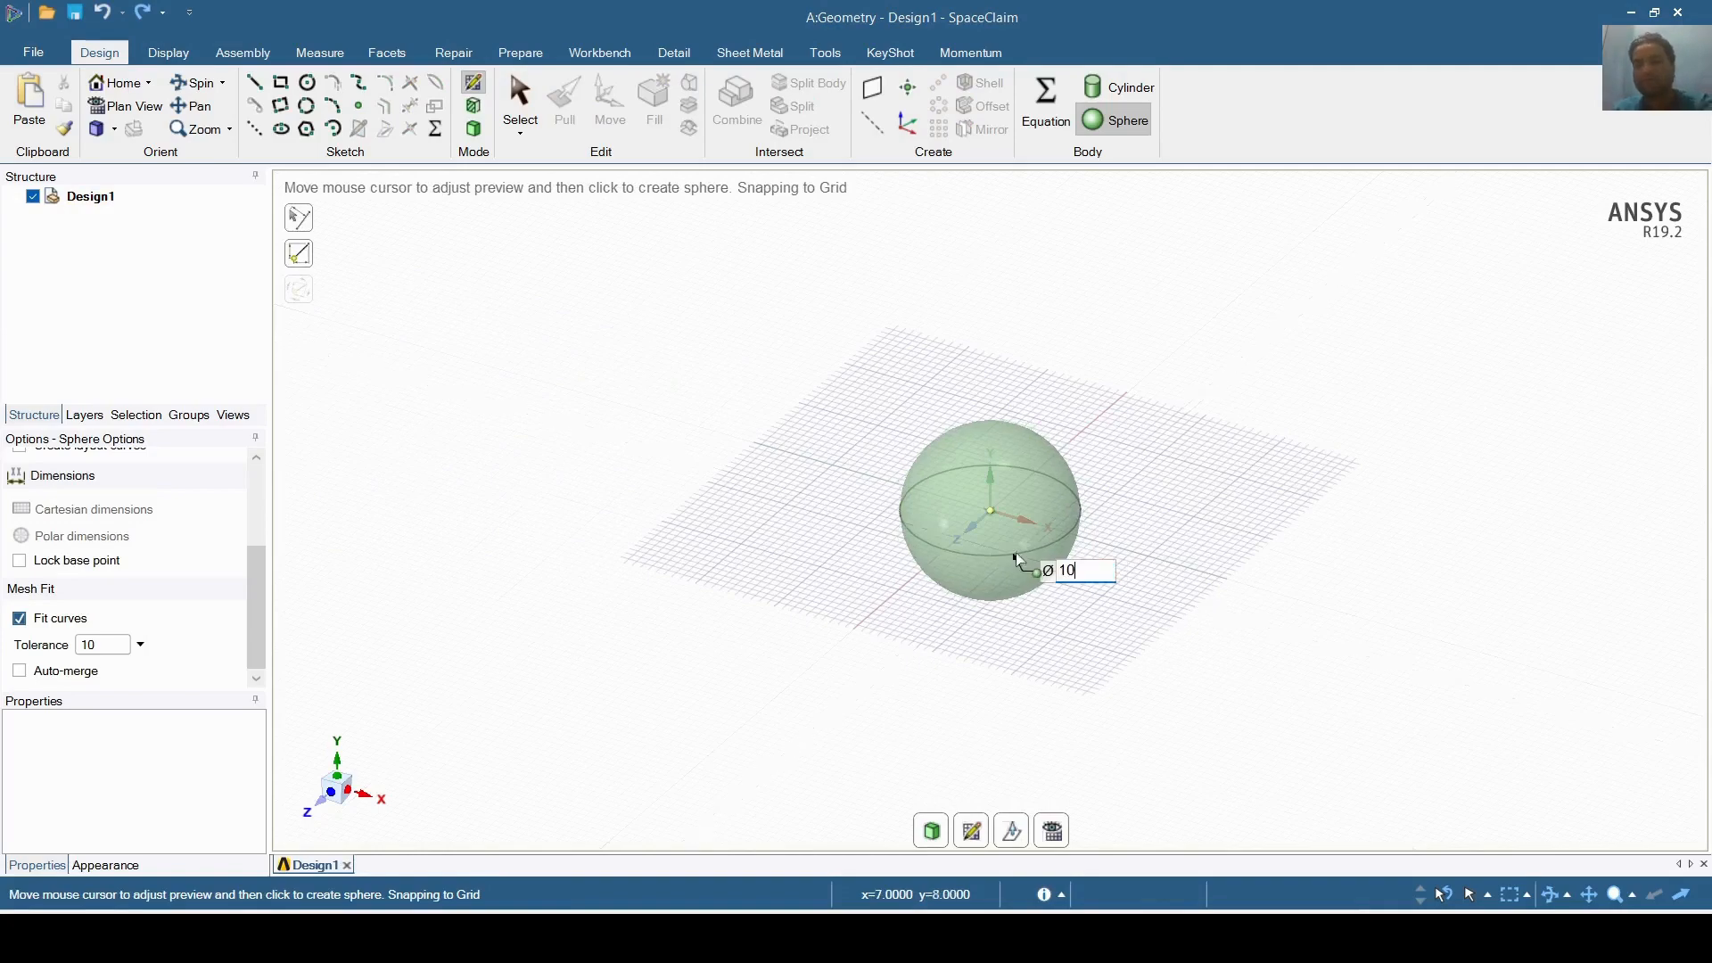
{"action": "key", "text": "Return"}
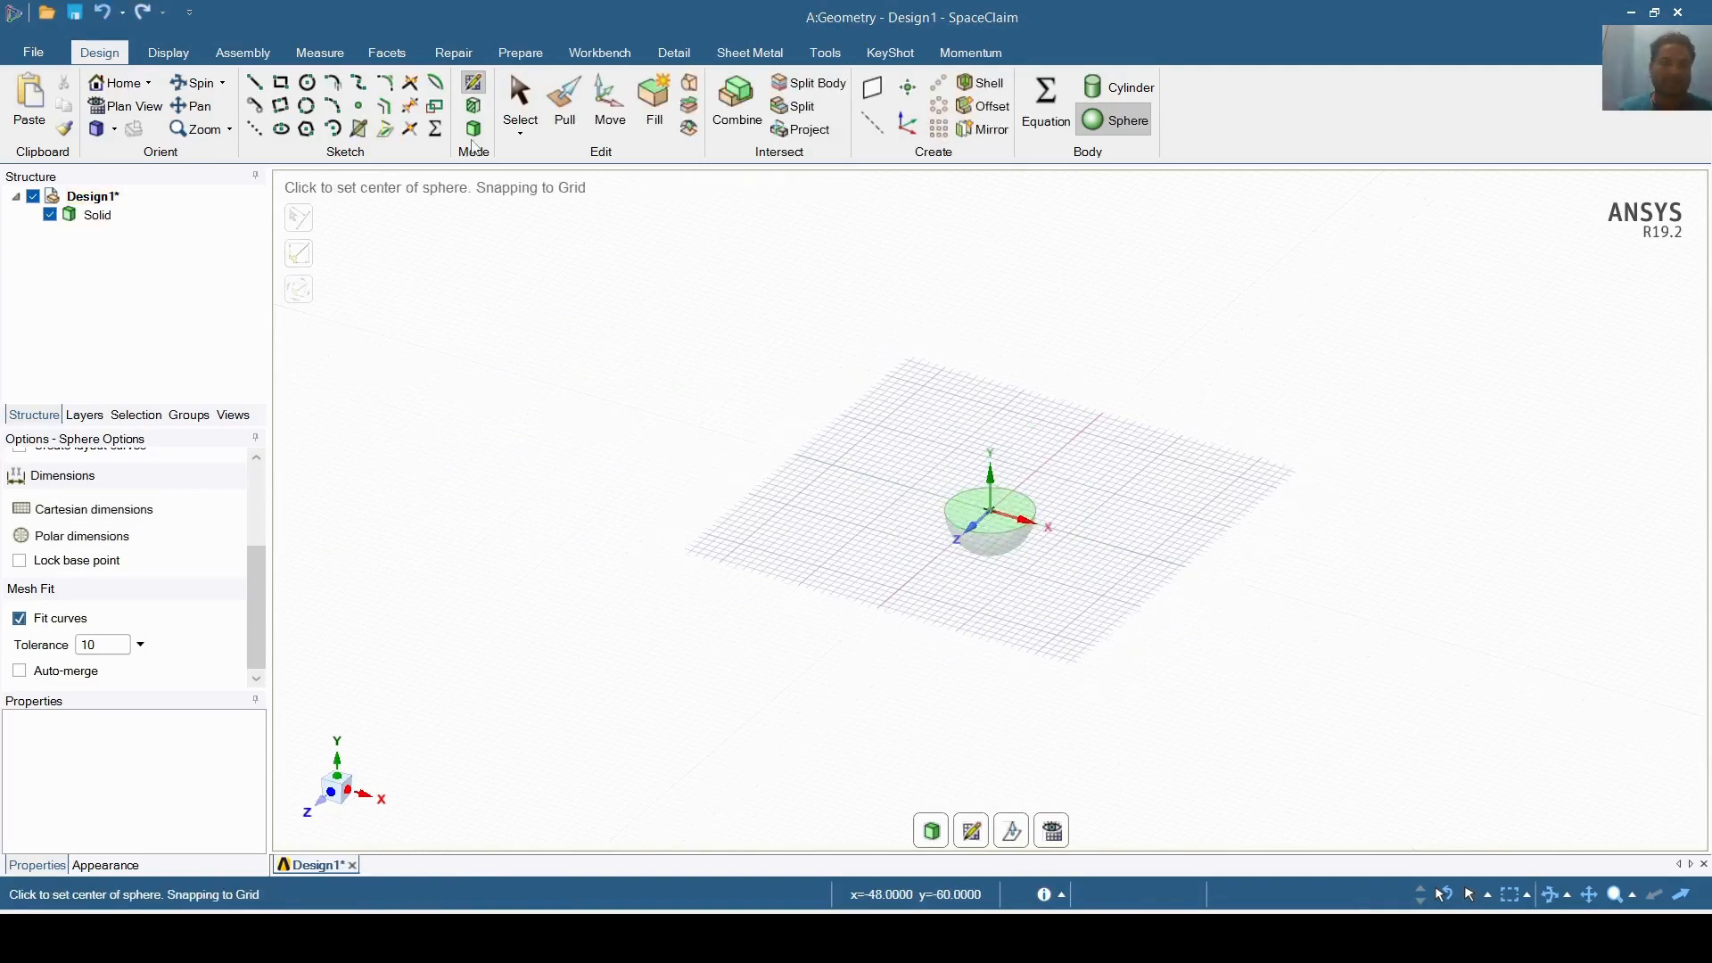
{"action": "left_click", "coordinate": [473, 129]}
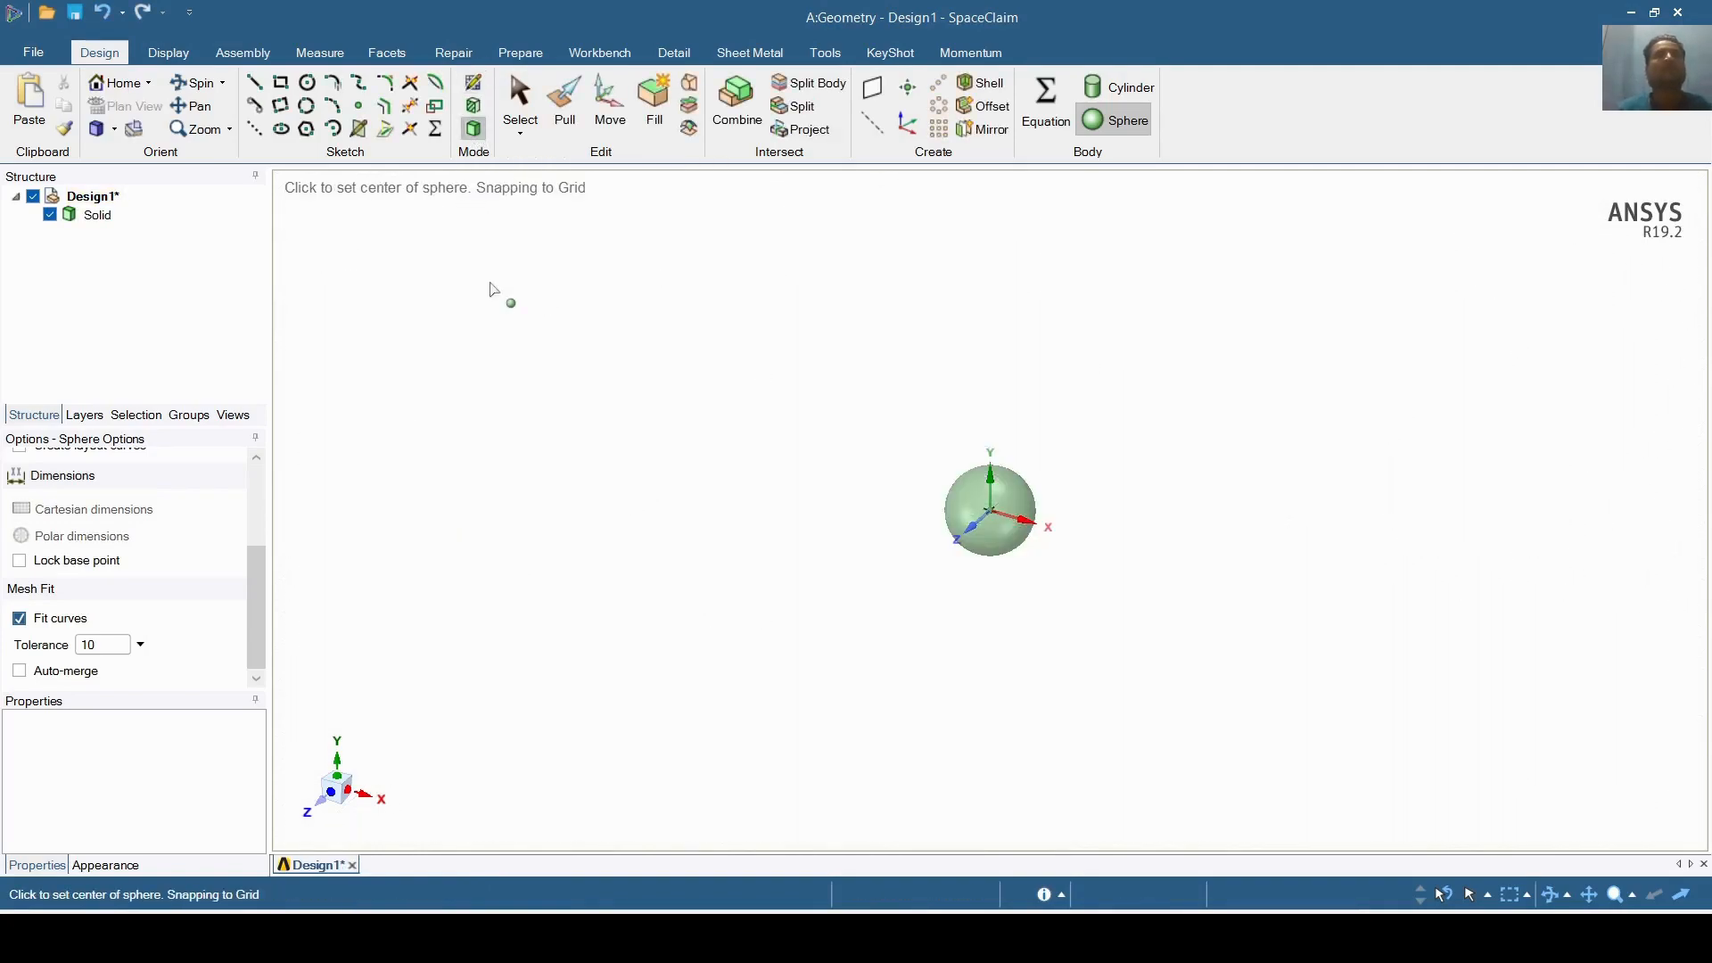
{"action": "scroll", "coordinate": [642, 351], "scroll_direction": "up", "scroll_amount": 5}
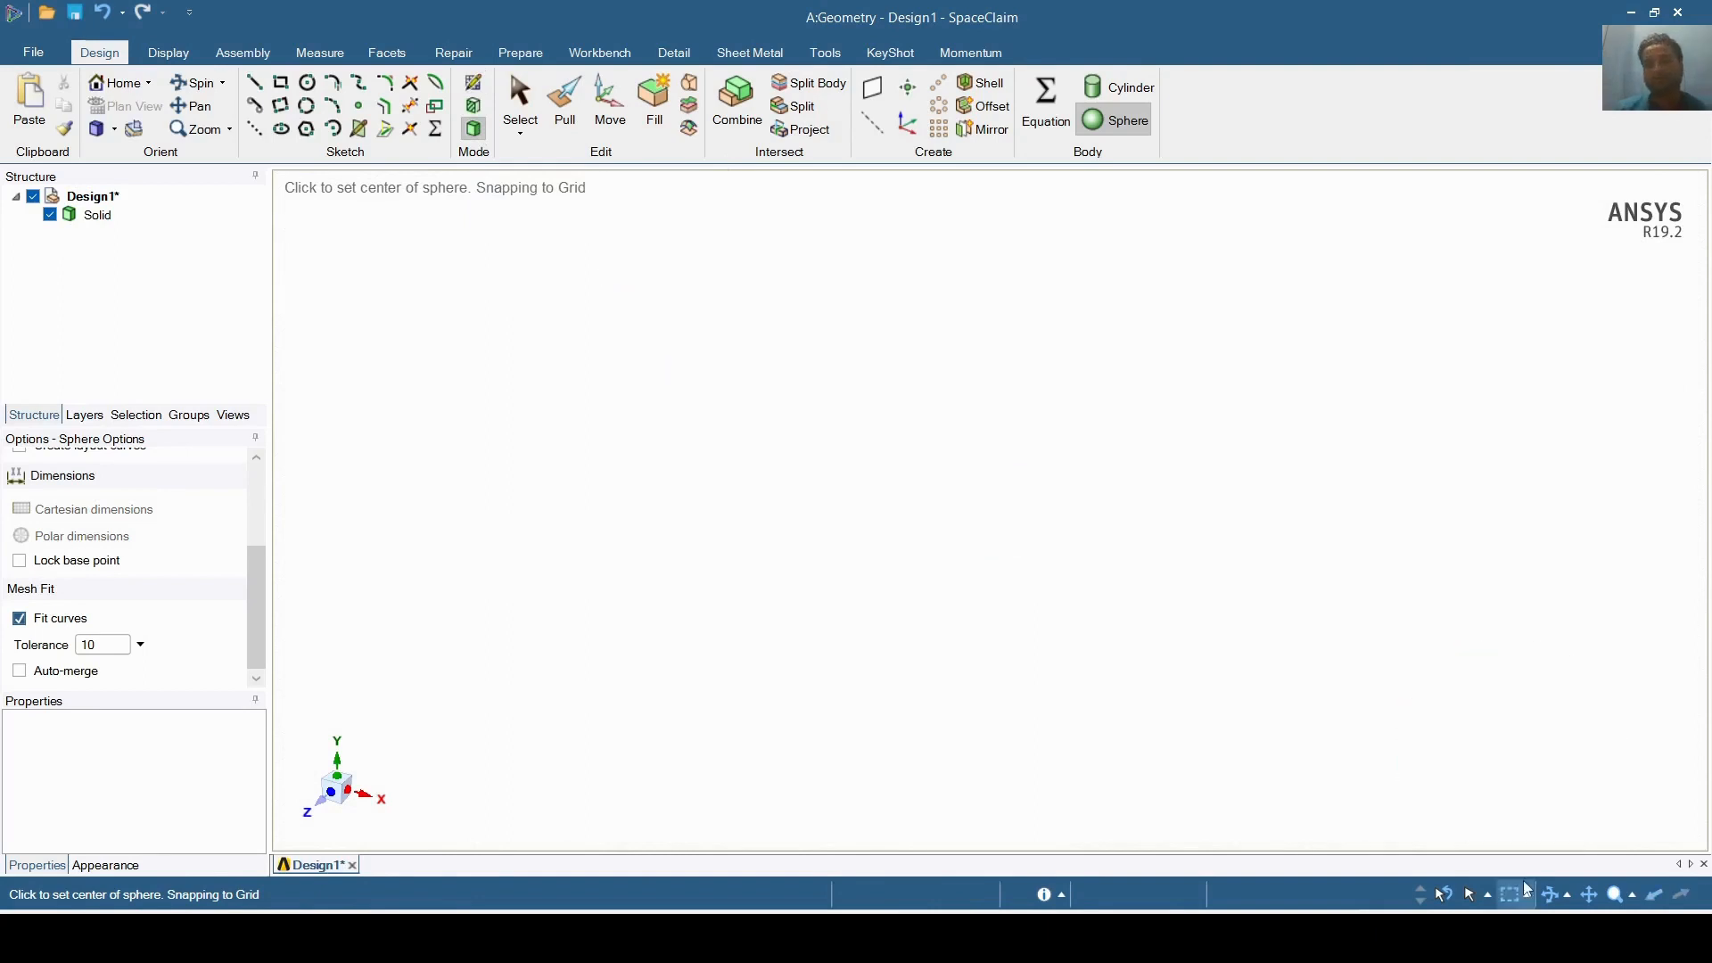
{"action": "left_click", "coordinate": [1589, 895]}
{"action": "left_click_drag", "start_coordinate": [892, 704], "coordinate": [466, 443]}
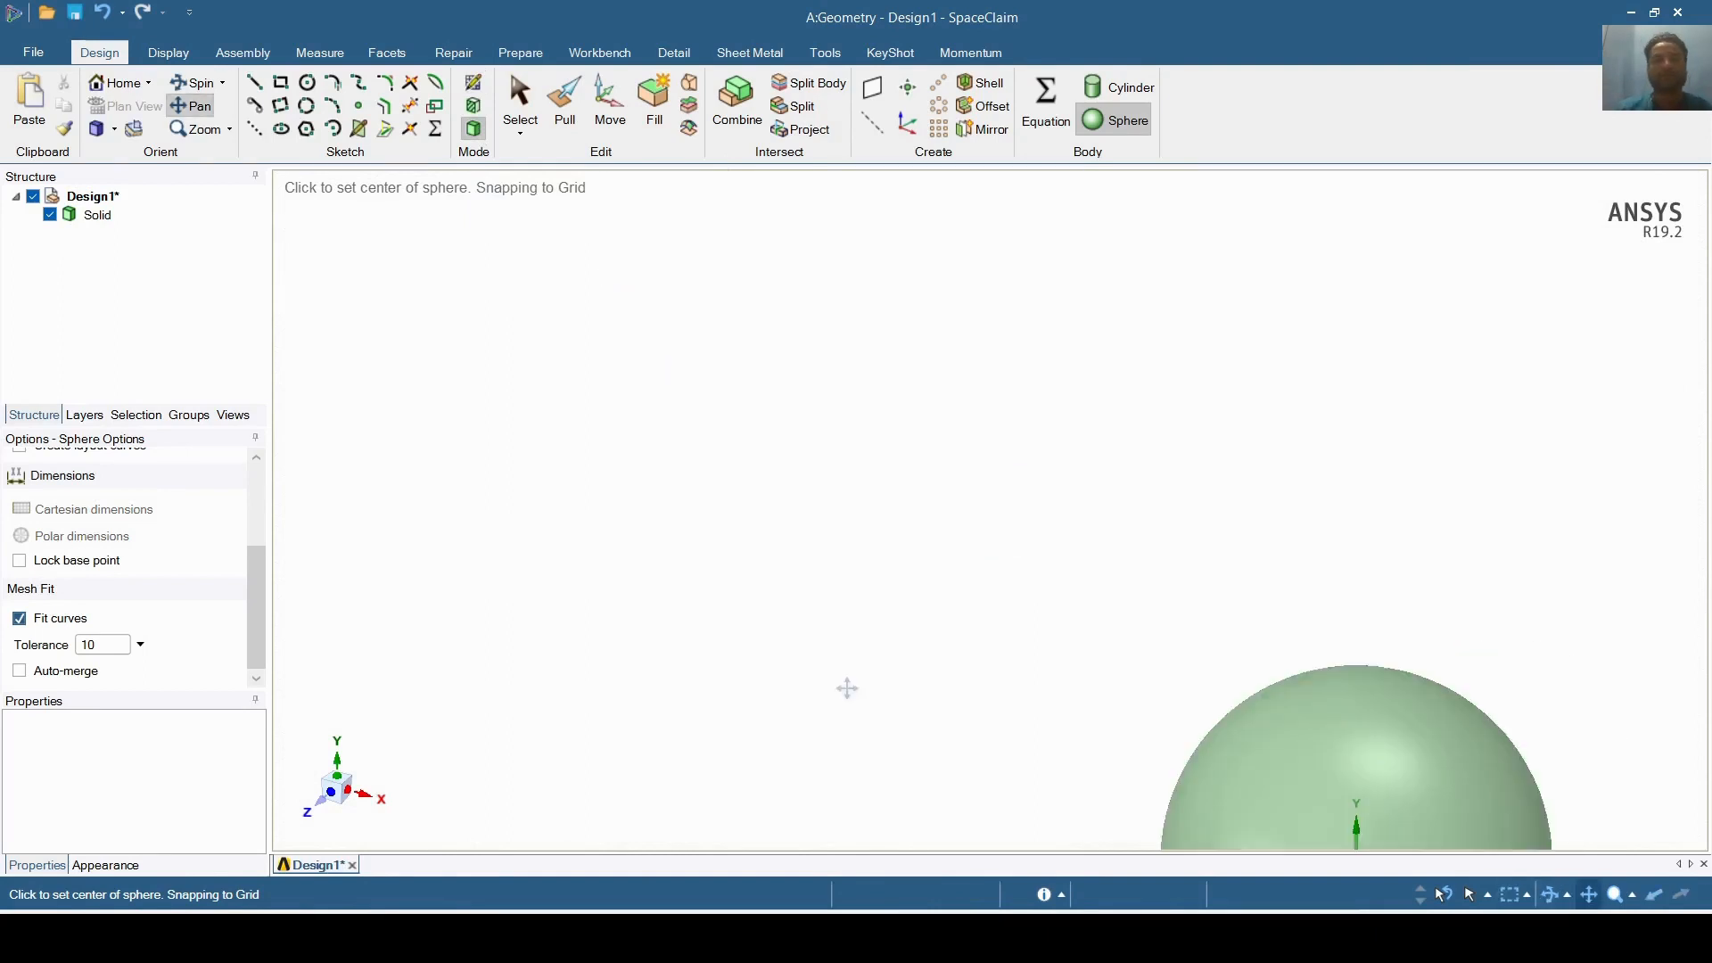
{"action": "left_click_drag", "start_coordinate": [847, 688], "coordinate": [580, 363]}
{"action": "scroll", "coordinate": [615, 406], "scroll_direction": "up", "scroll_amount": 2}
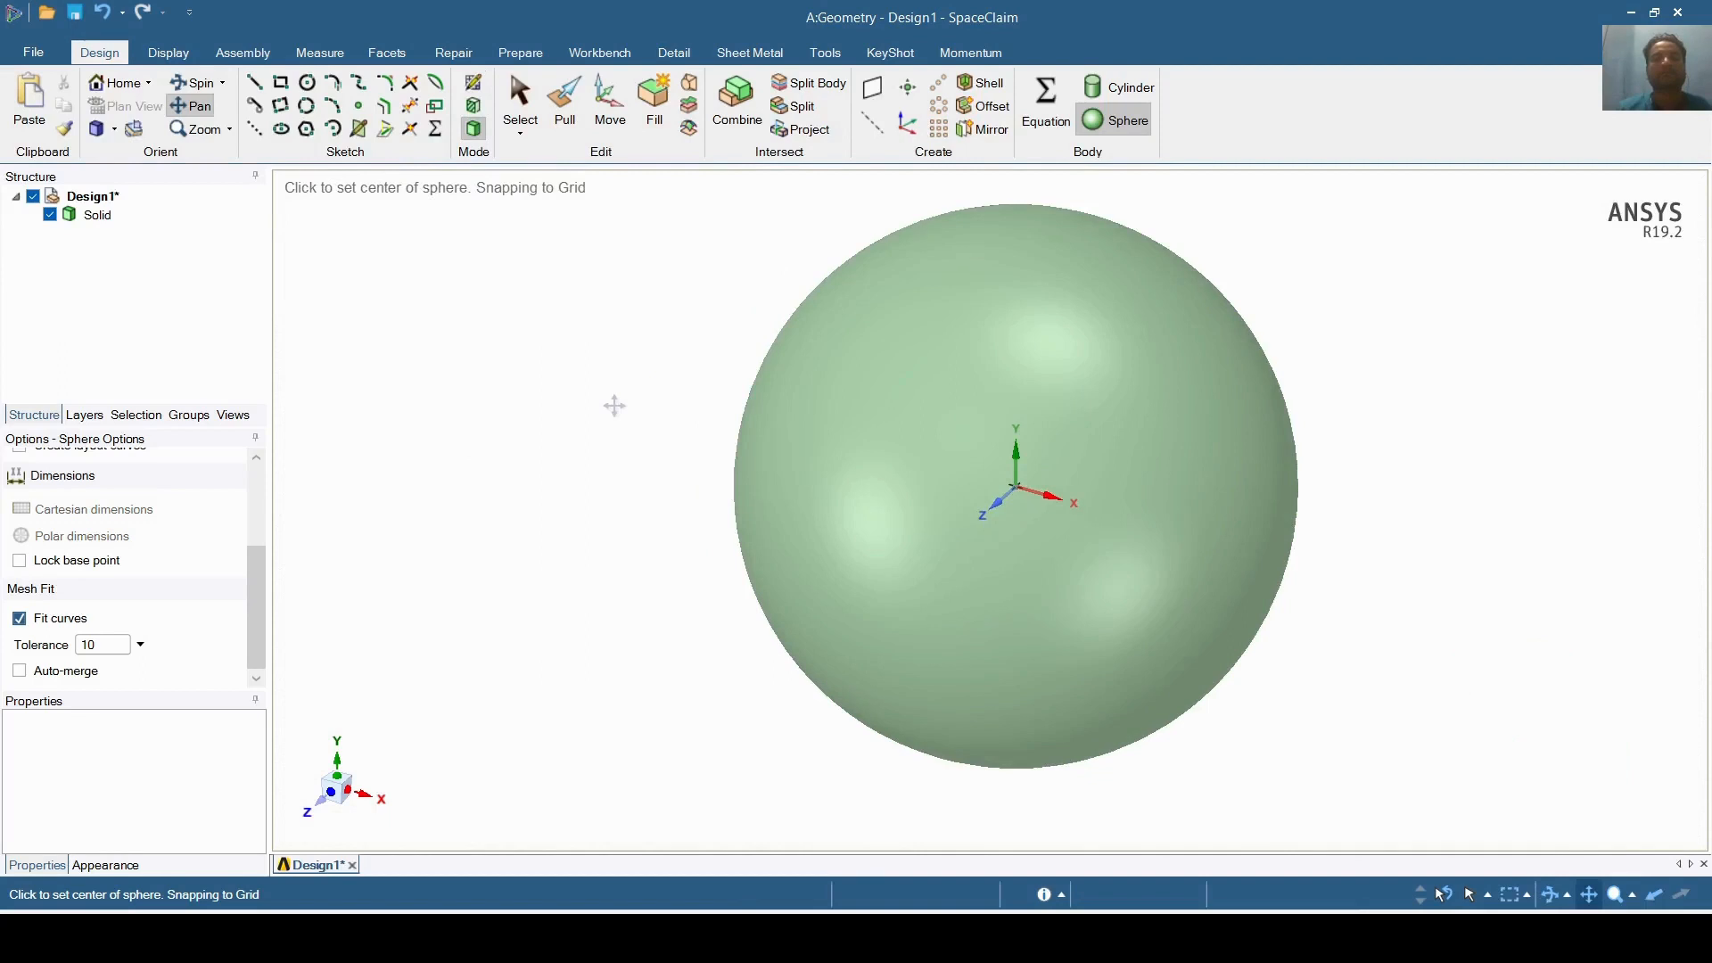
- Start a faceted Shell with basic Lattices infill, using the second lattice type in the second row
{"action": "left_click", "coordinate": [387, 53]}
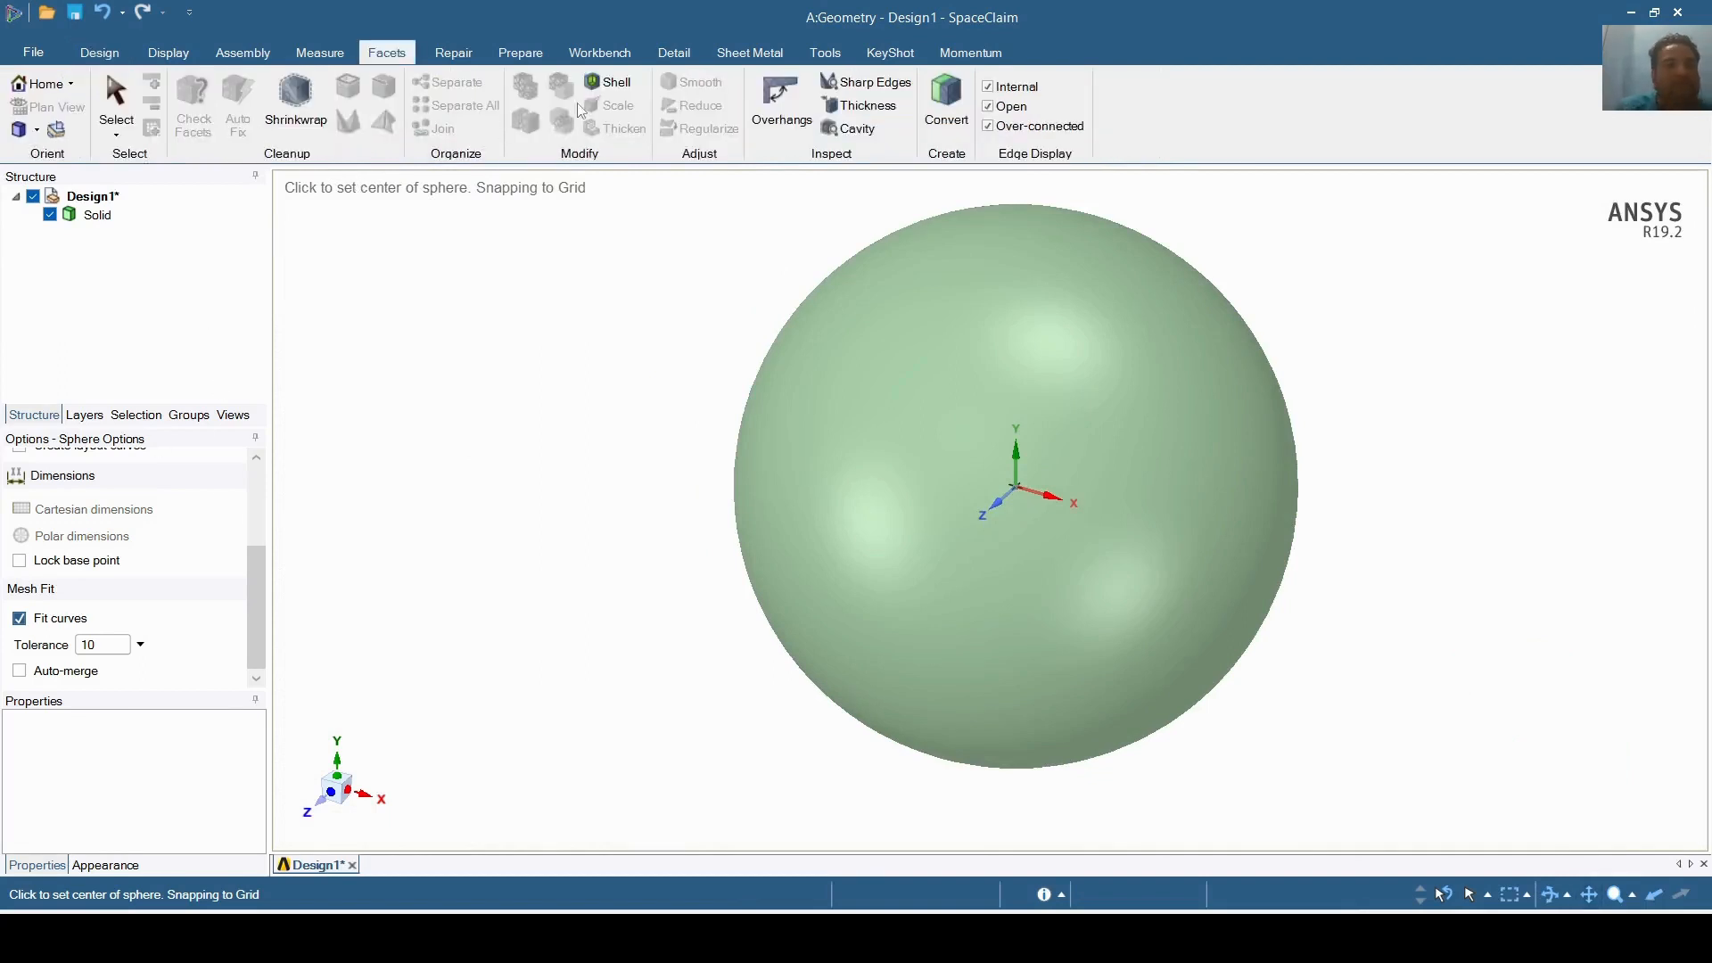
{"action": "left_click", "coordinate": [608, 81]}
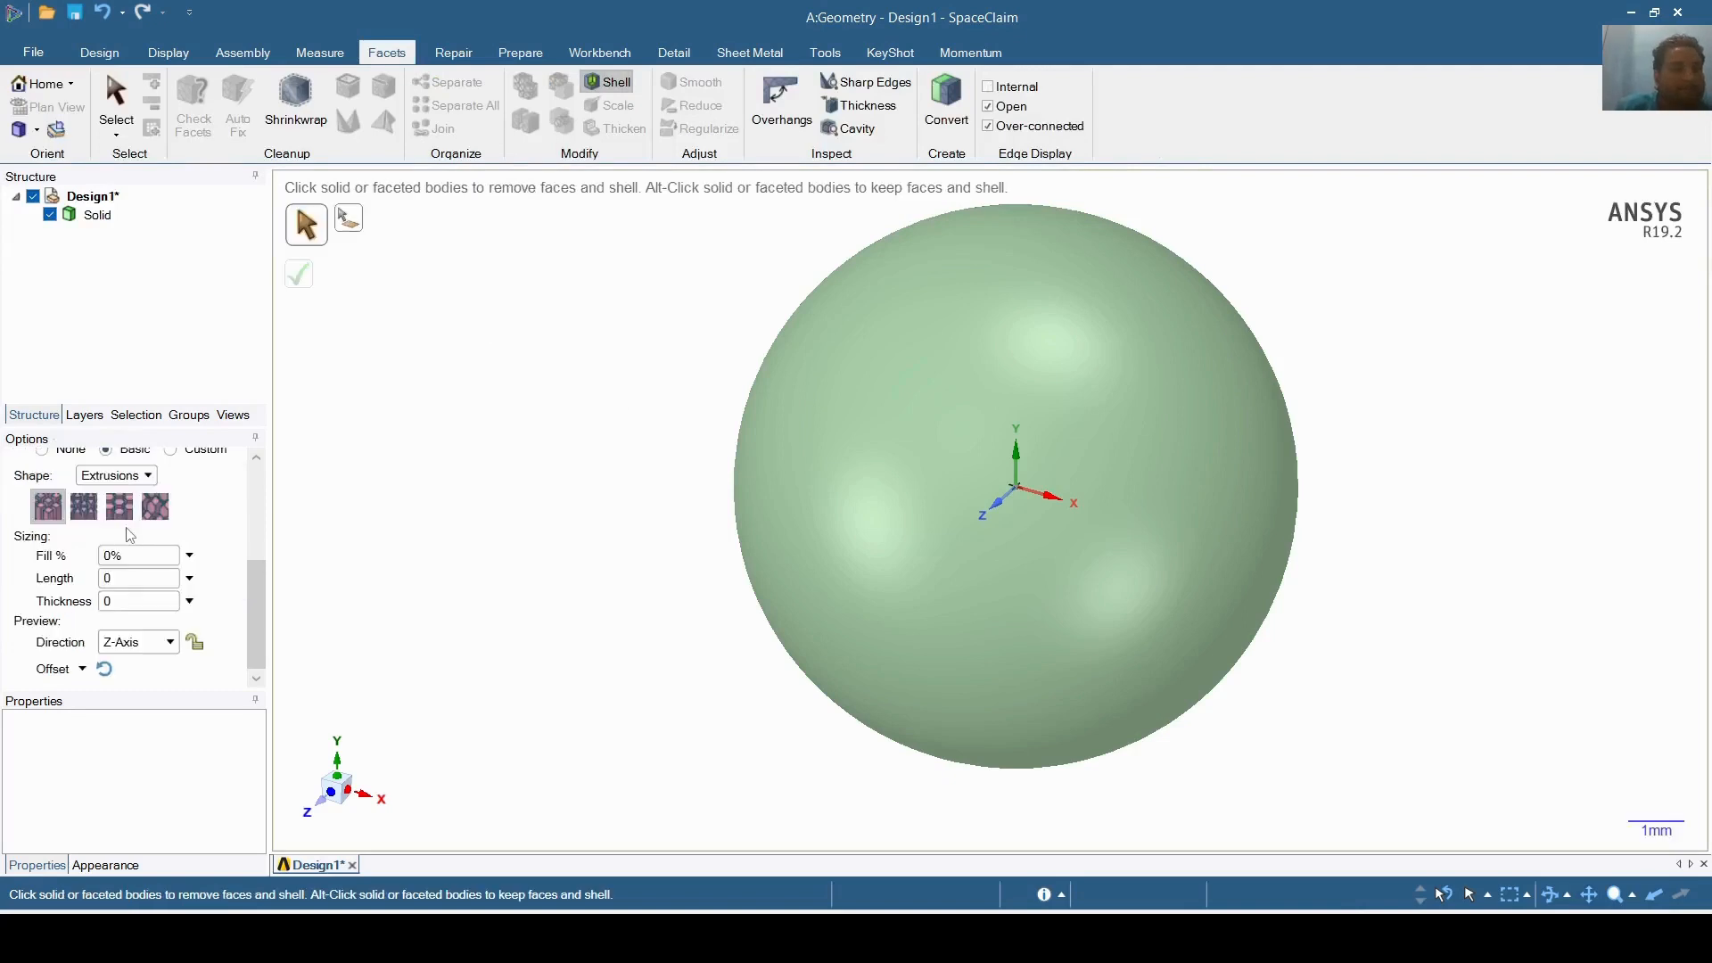
{"action": "left_click", "coordinate": [142, 480]}
{"action": "left_click", "coordinate": [138, 523]}
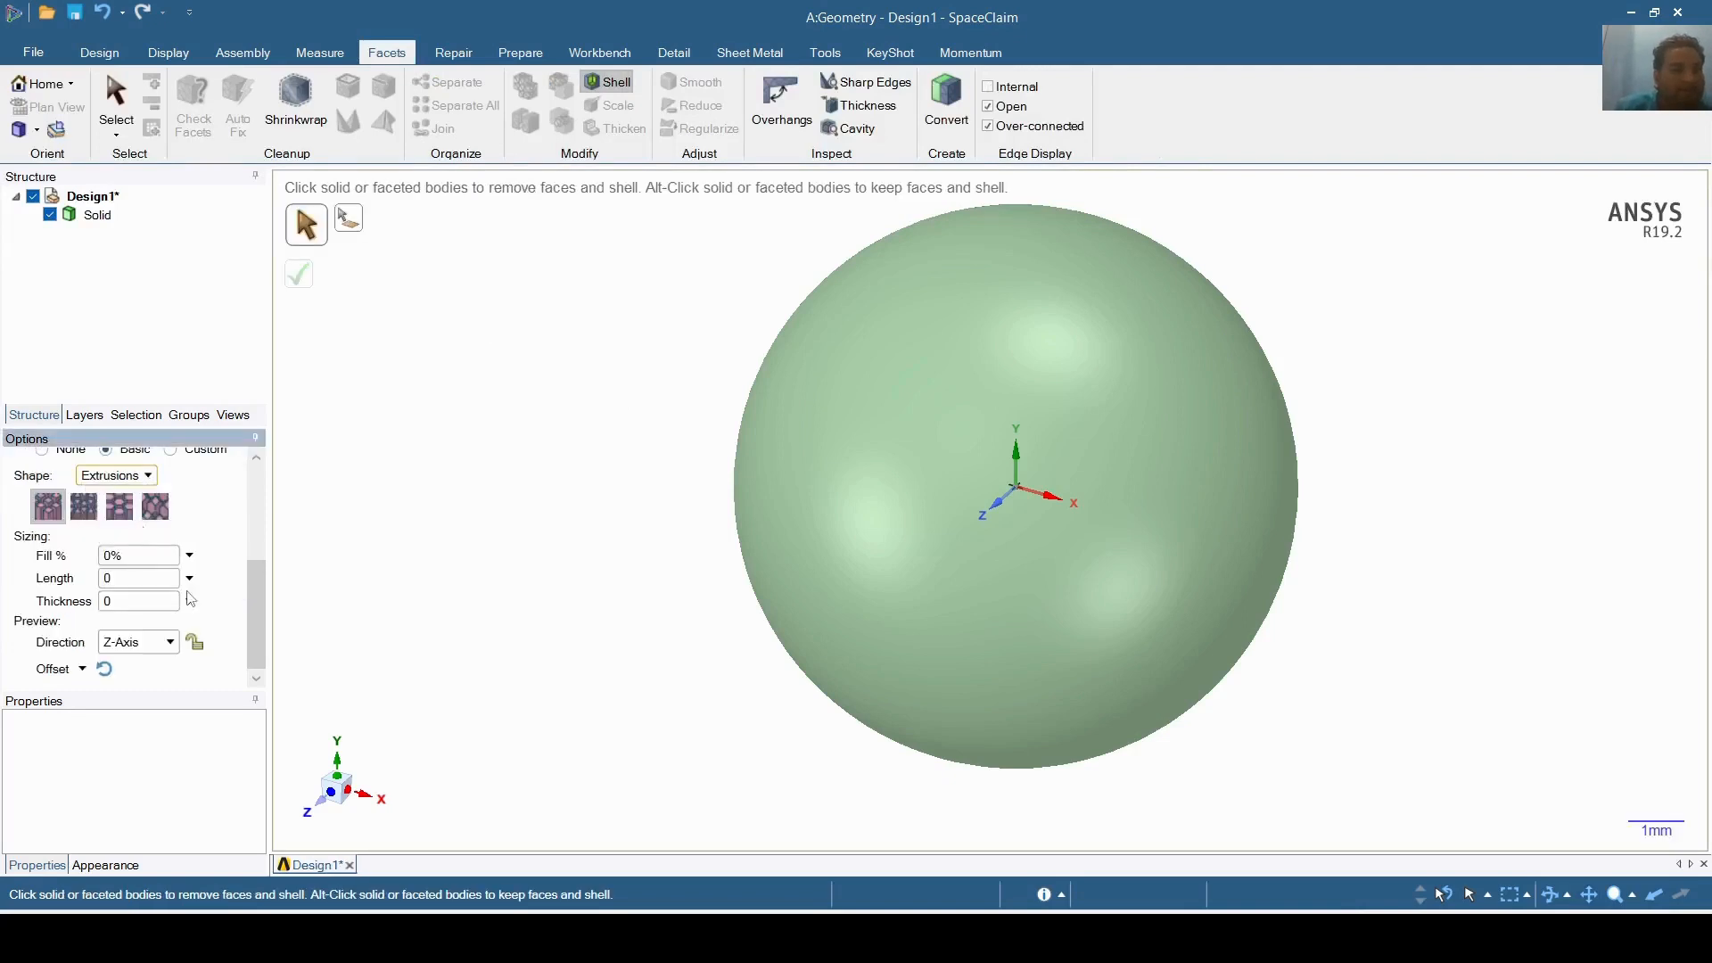
{"action": "scroll", "coordinate": [66, 564], "scroll_direction": "up", "scroll_amount": 1}
{"action": "scroll", "coordinate": [66, 563], "scroll_direction": "down", "scroll_amount": 1}
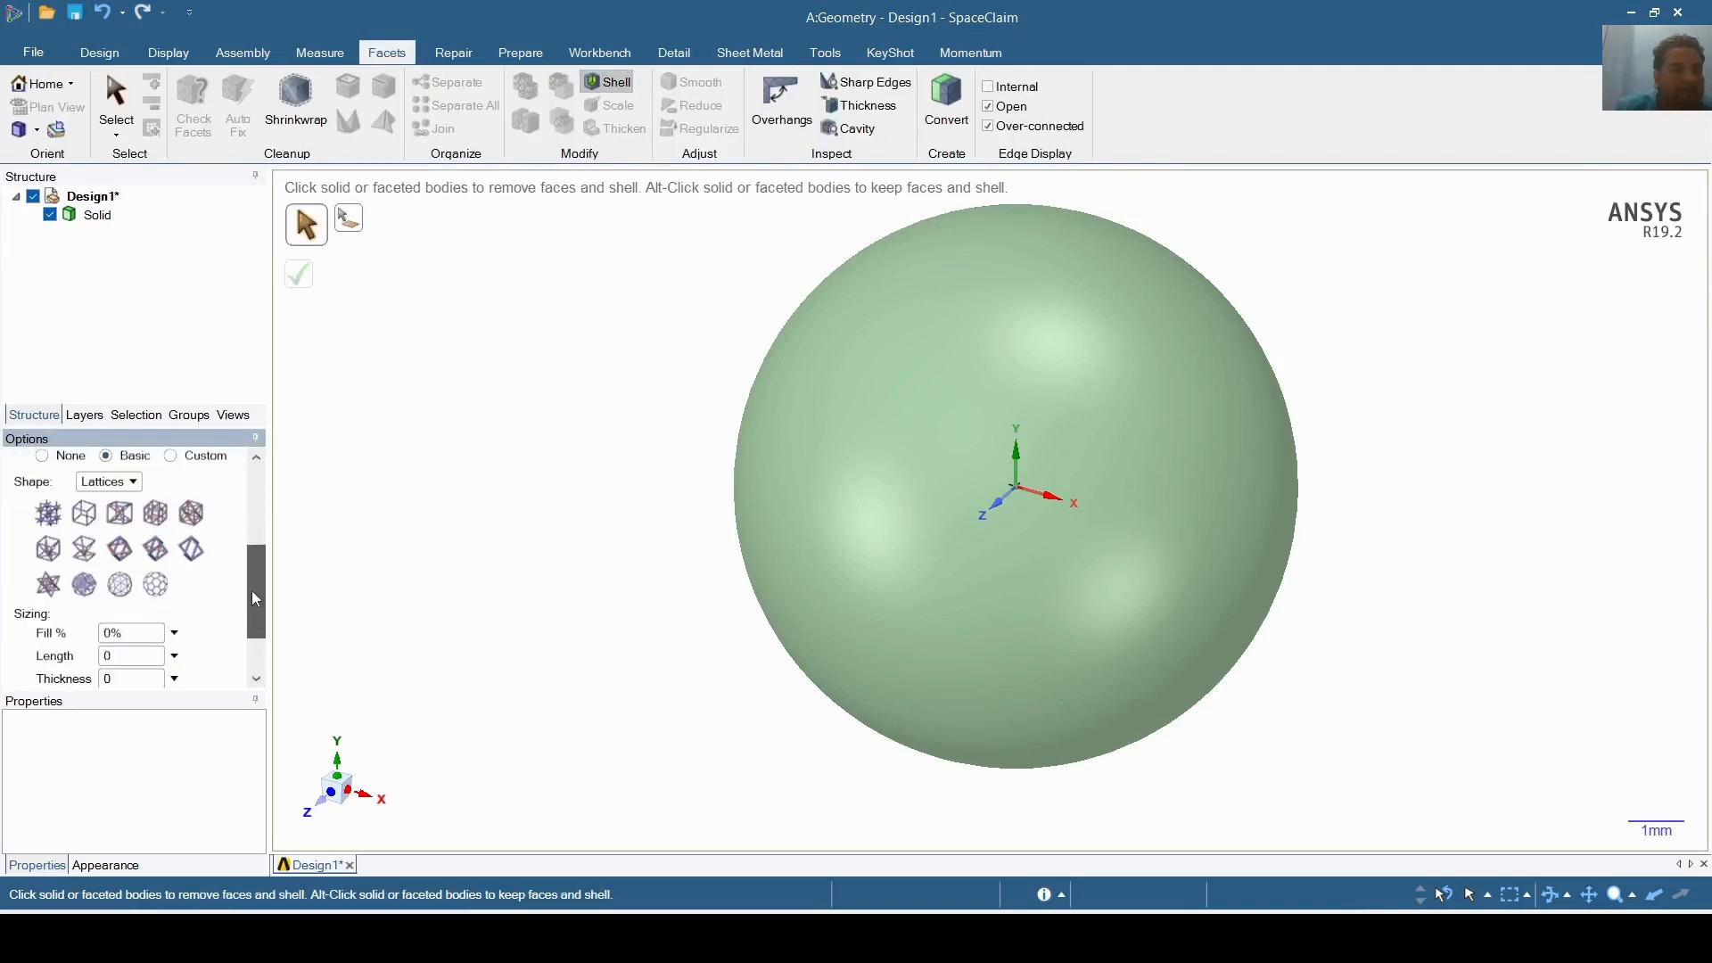
{"action": "left_click", "coordinate": [86, 557]}
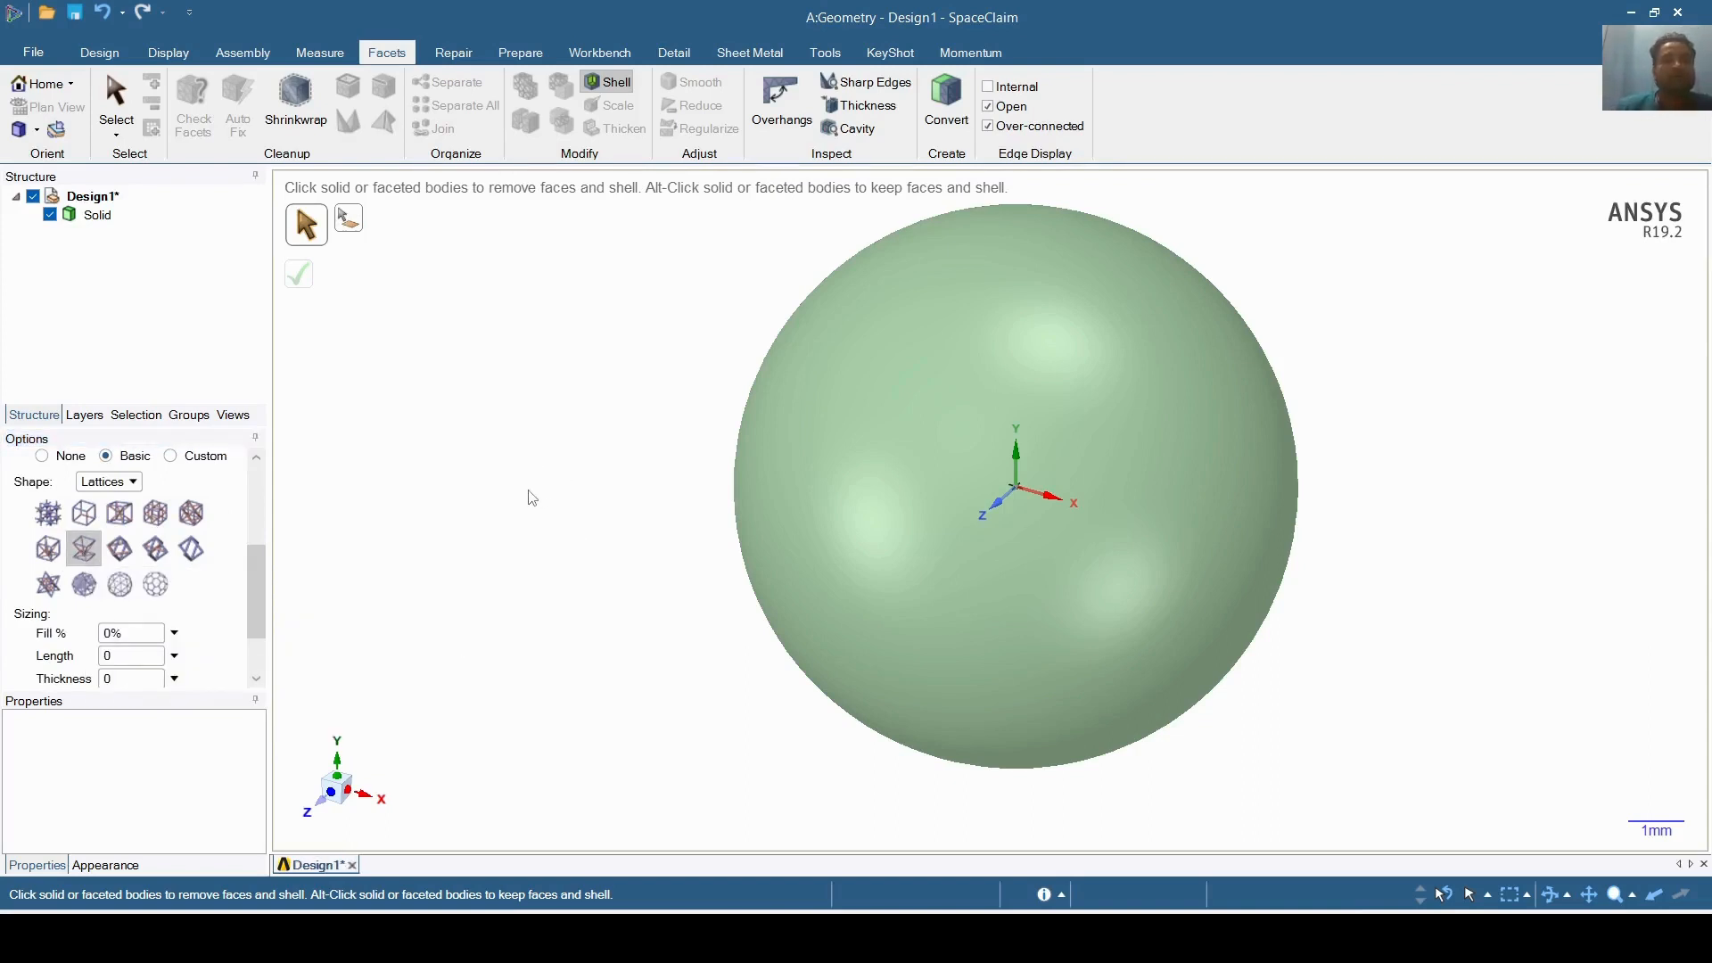
- Select the solid sphere for shelling, set its outer face to be removed, and open the lattice length for editing
{"action": "left_click", "coordinate": [94, 218]}
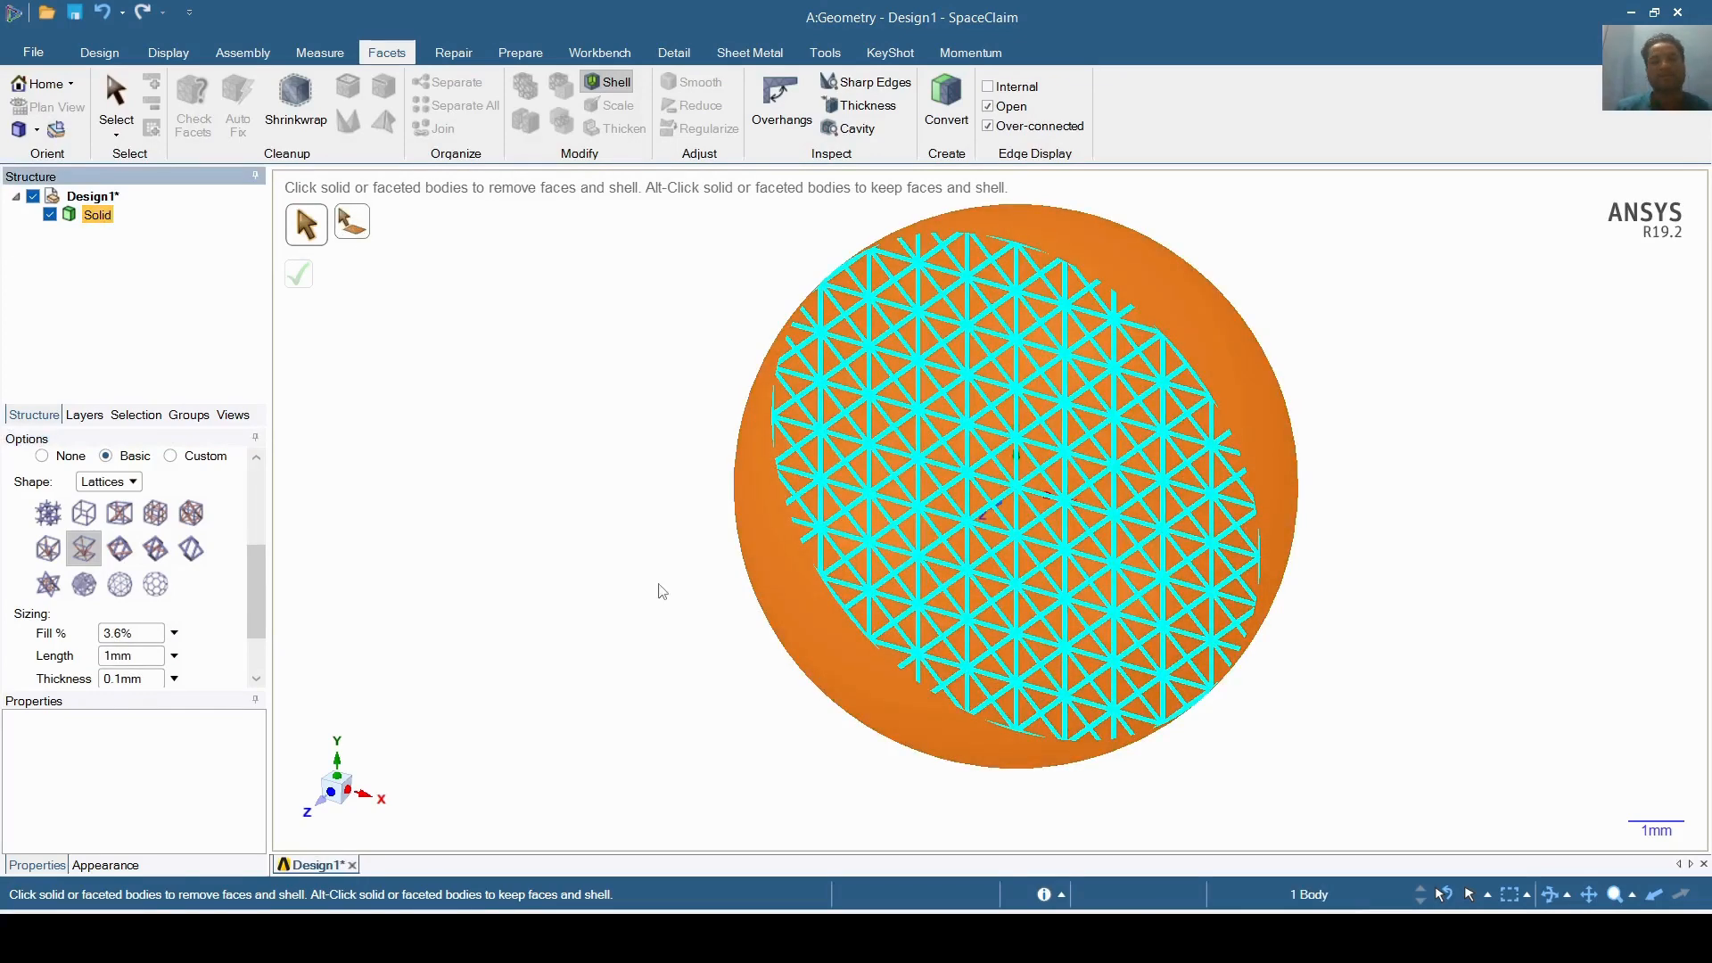
{"action": "left_click", "coordinate": [350, 225]}
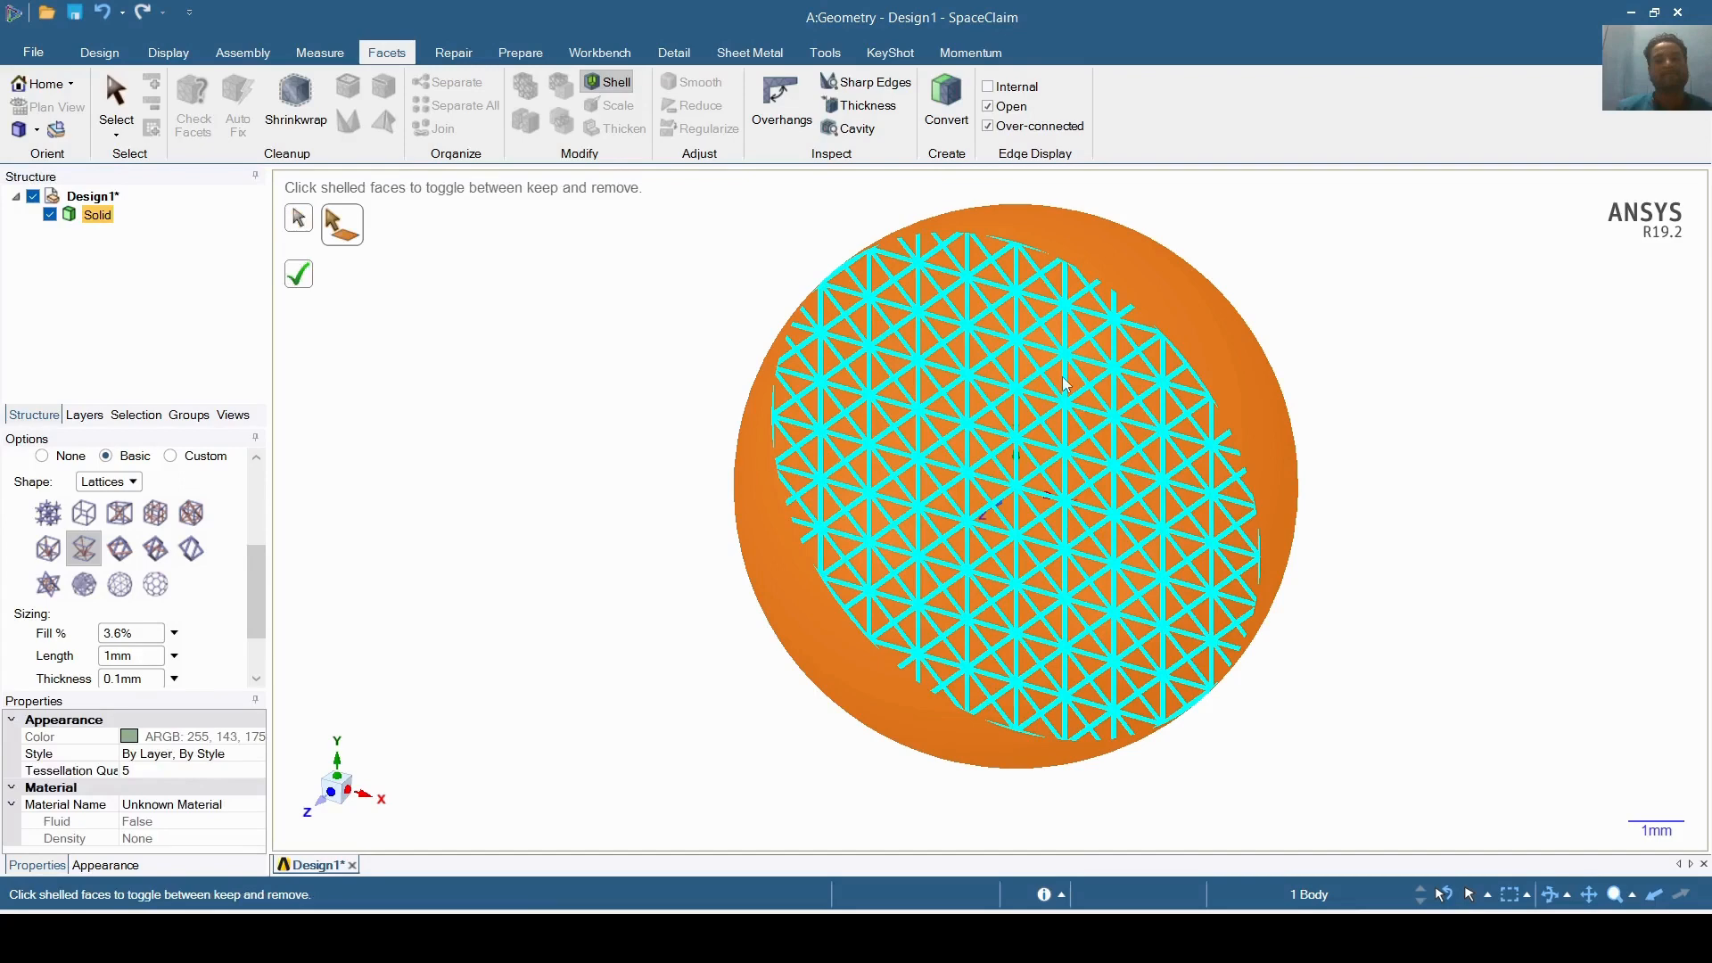
{"action": "left_click", "coordinate": [1065, 385]}
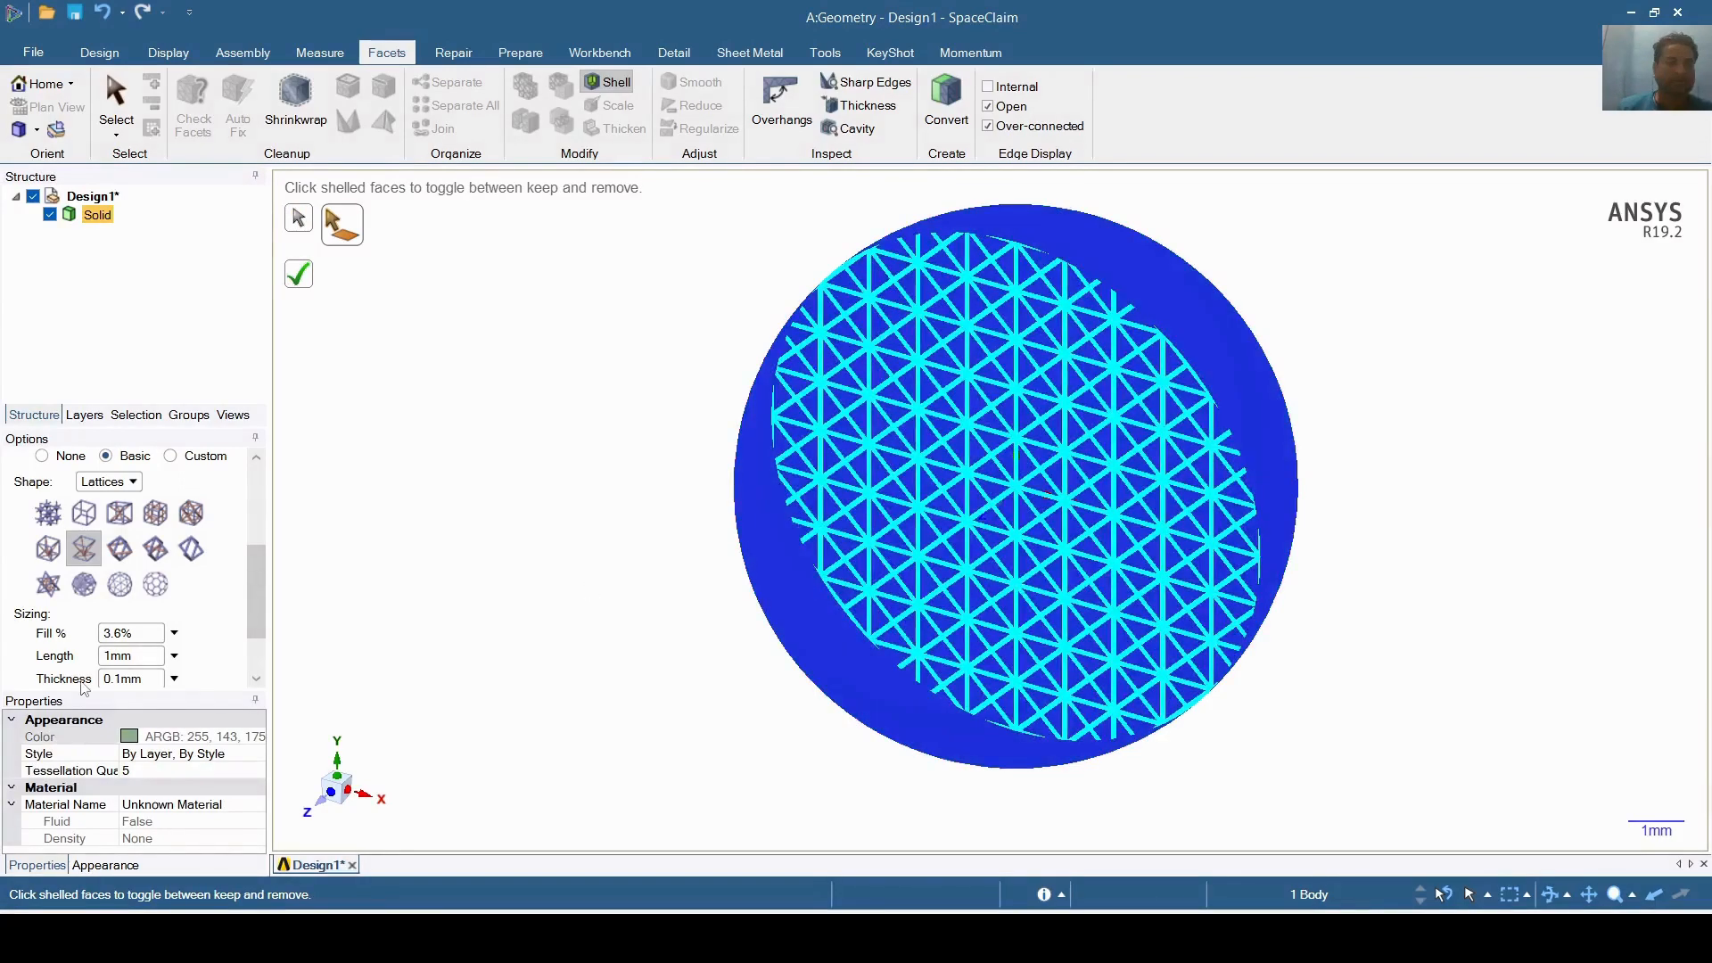
{"action": "scroll", "coordinate": [260, 627], "scroll_direction": "down", "scroll_amount": 2}
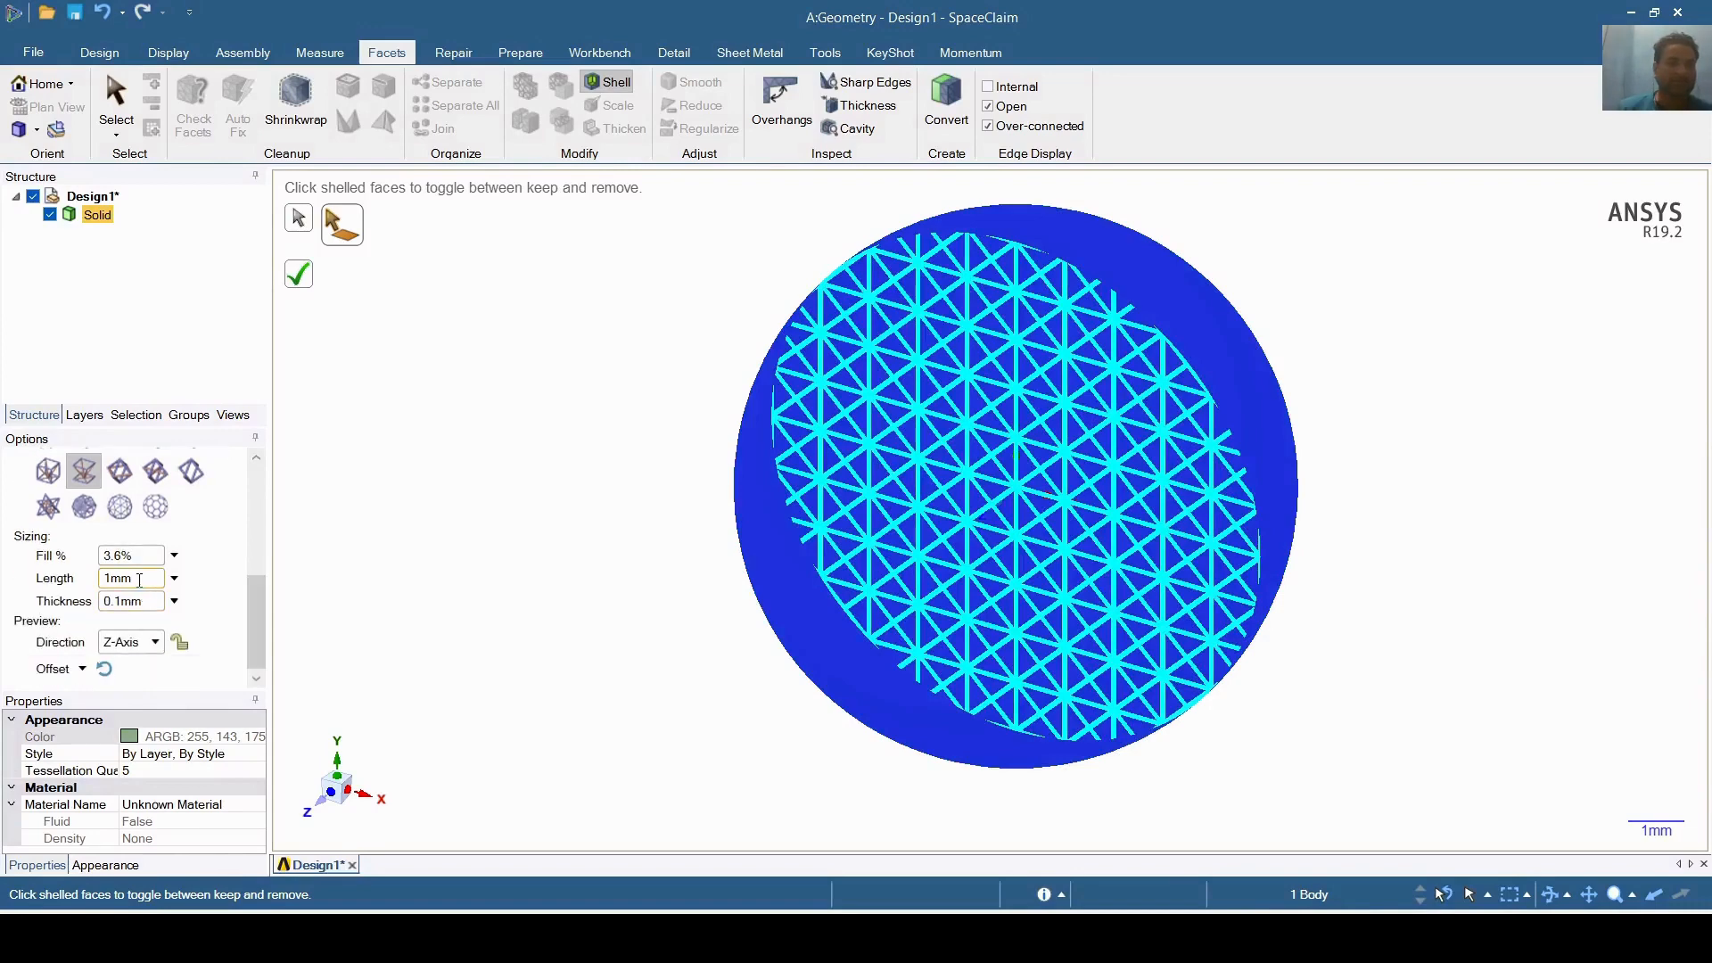
{"action": "double_click", "coordinate": [139, 579]}
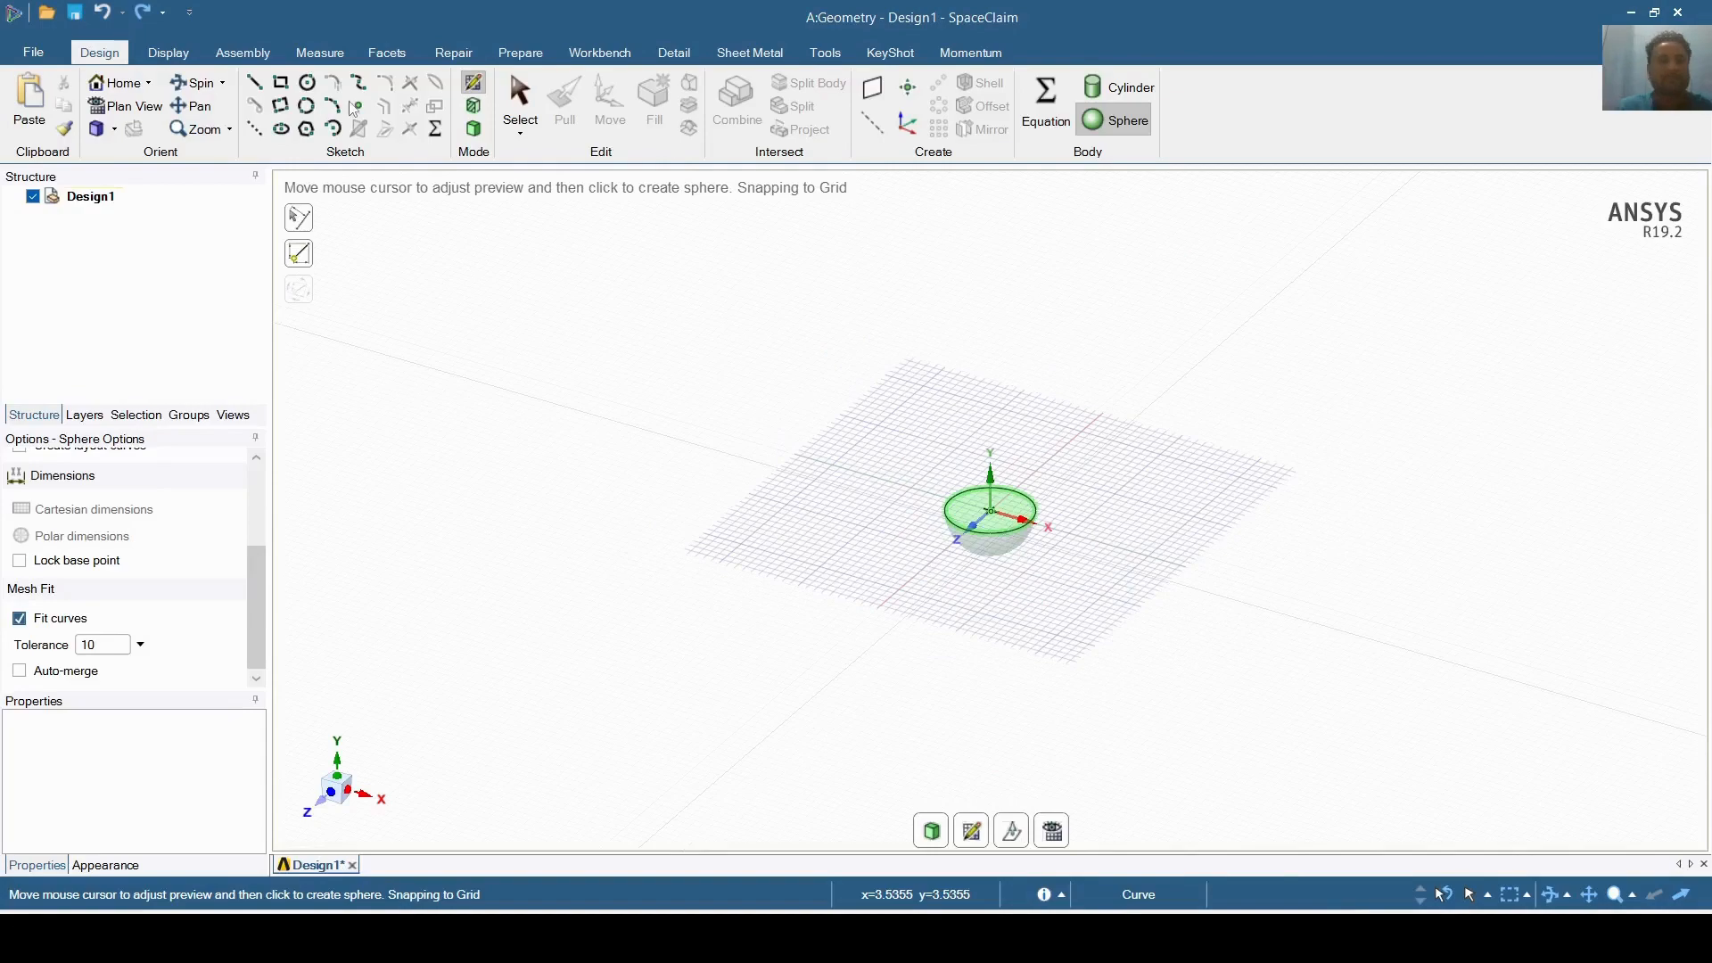
- Create a new 10 mm sphere at the origin of the empty design and switch to 3D mode
{"action": "left_click", "coordinate": [1005, 539]}
{"action": "left_click", "coordinate": [475, 132]}
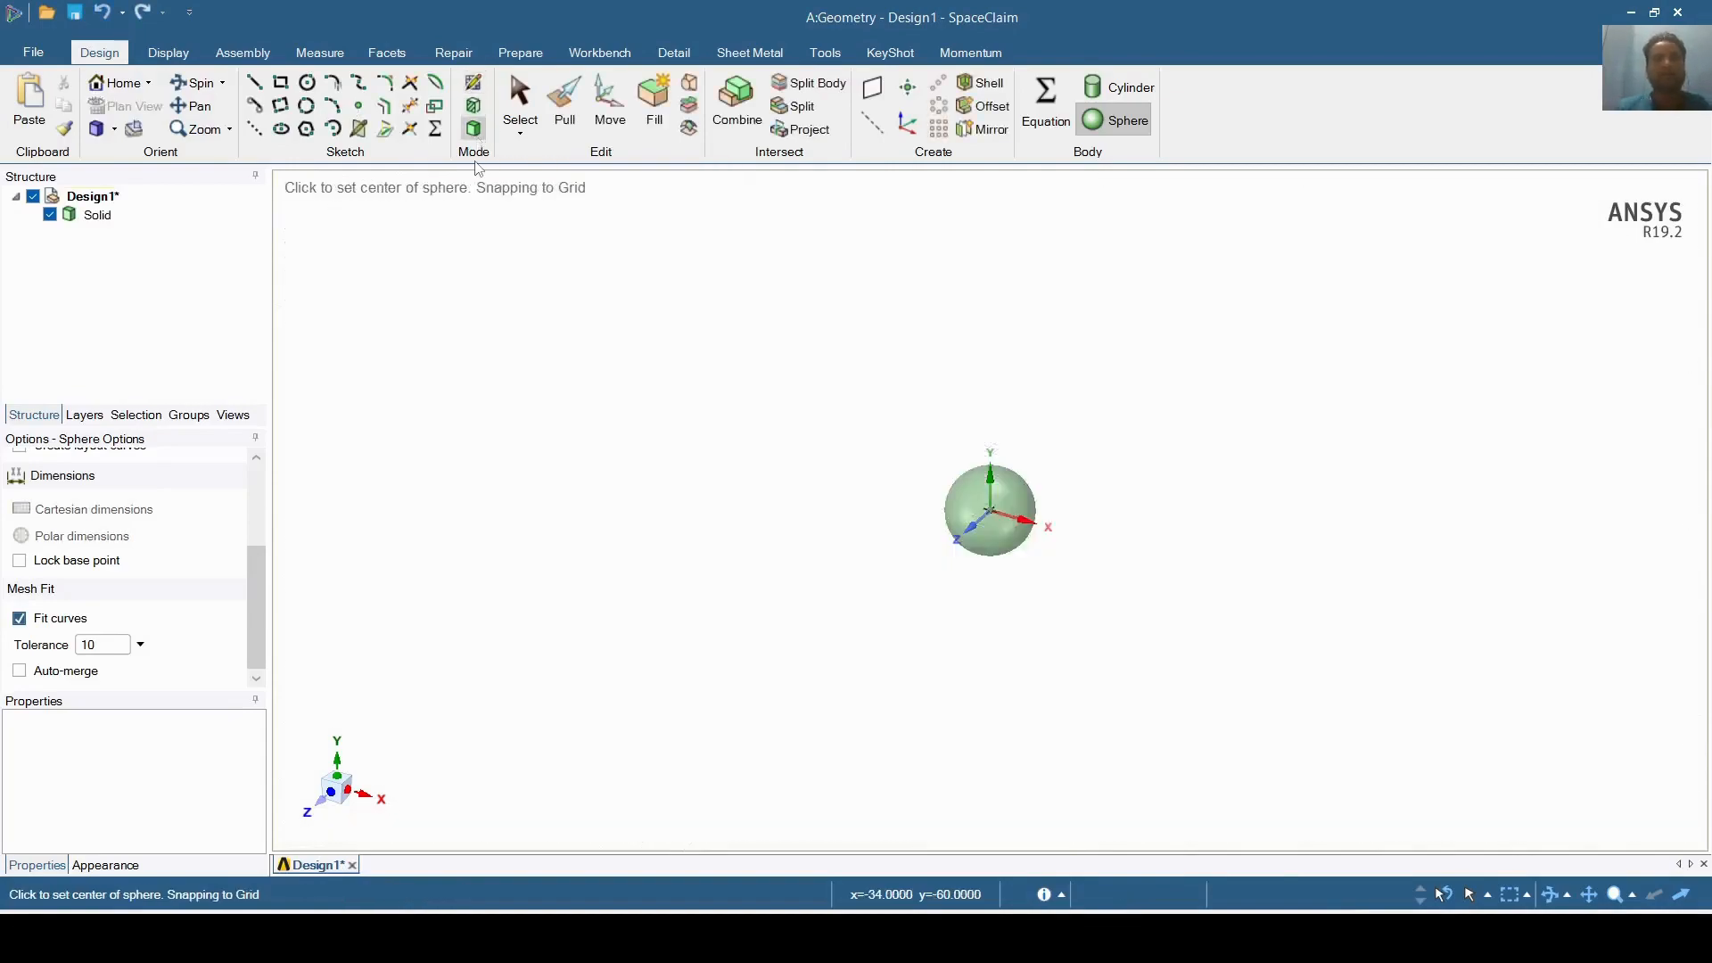
- Set up a faceted Shell with basic Lattices infill, using the spherical lattice that is third in the third row
{"action": "left_click", "coordinate": [389, 53]}
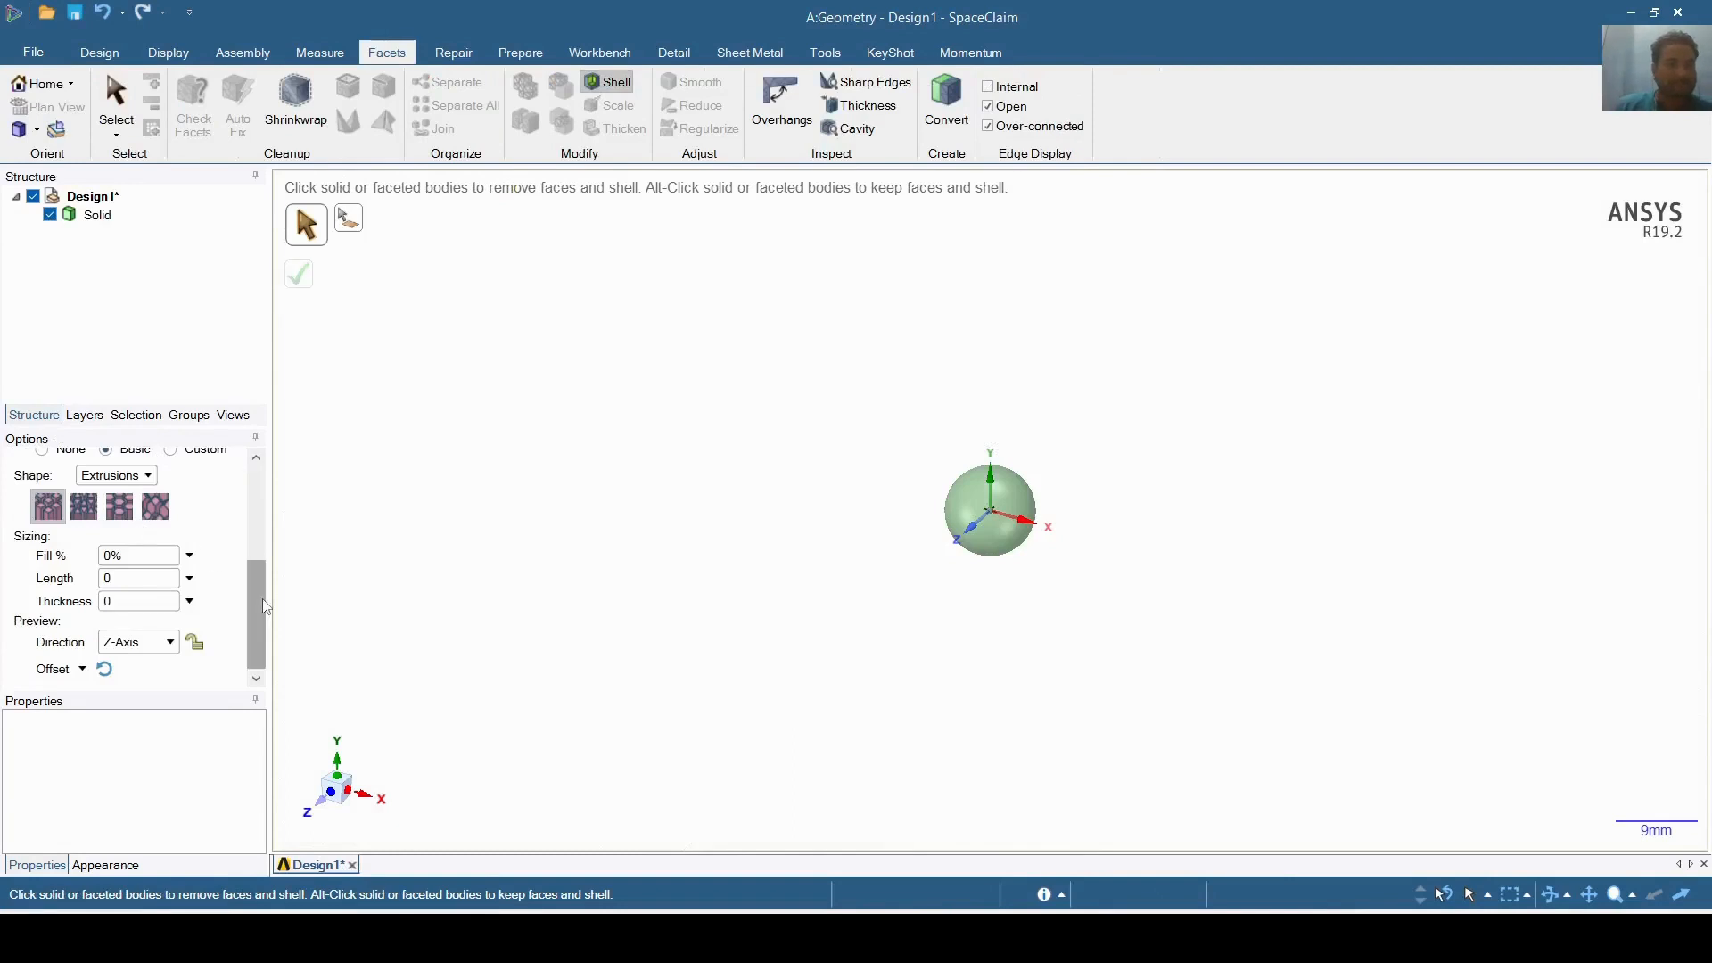
{"action": "left_click_drag", "start_coordinate": [261, 626], "coordinate": [260, 622]}
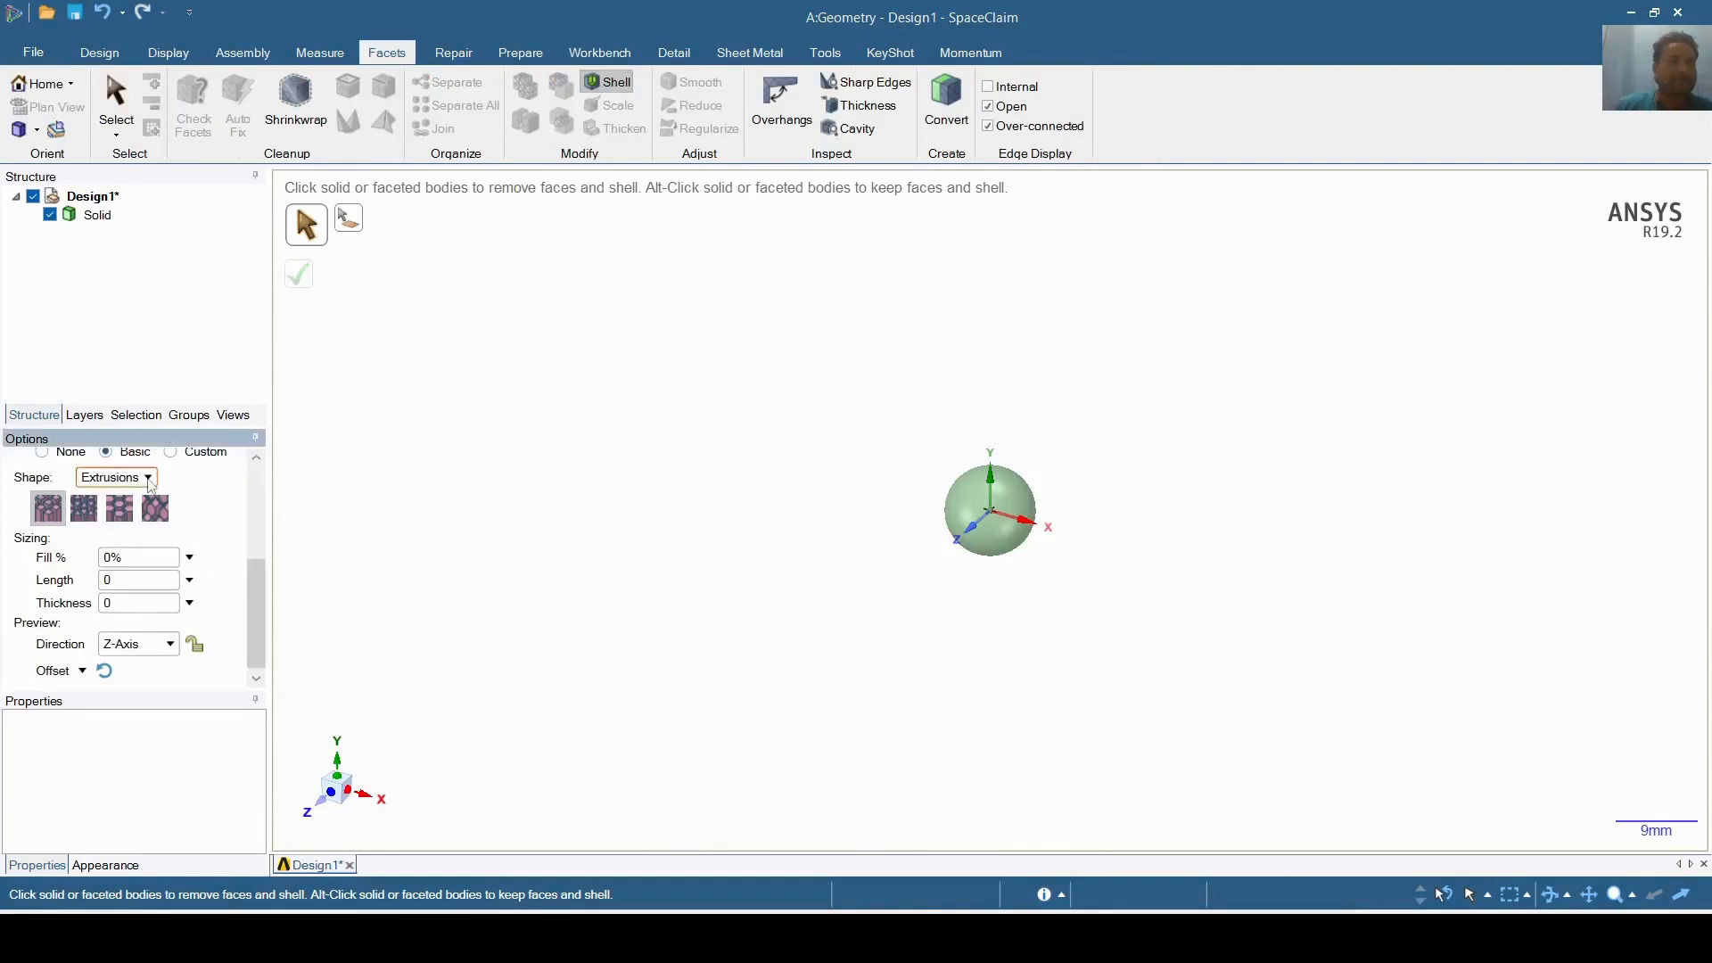
{"action": "left_click", "coordinate": [116, 477]}
{"action": "left_click", "coordinate": [183, 523]}
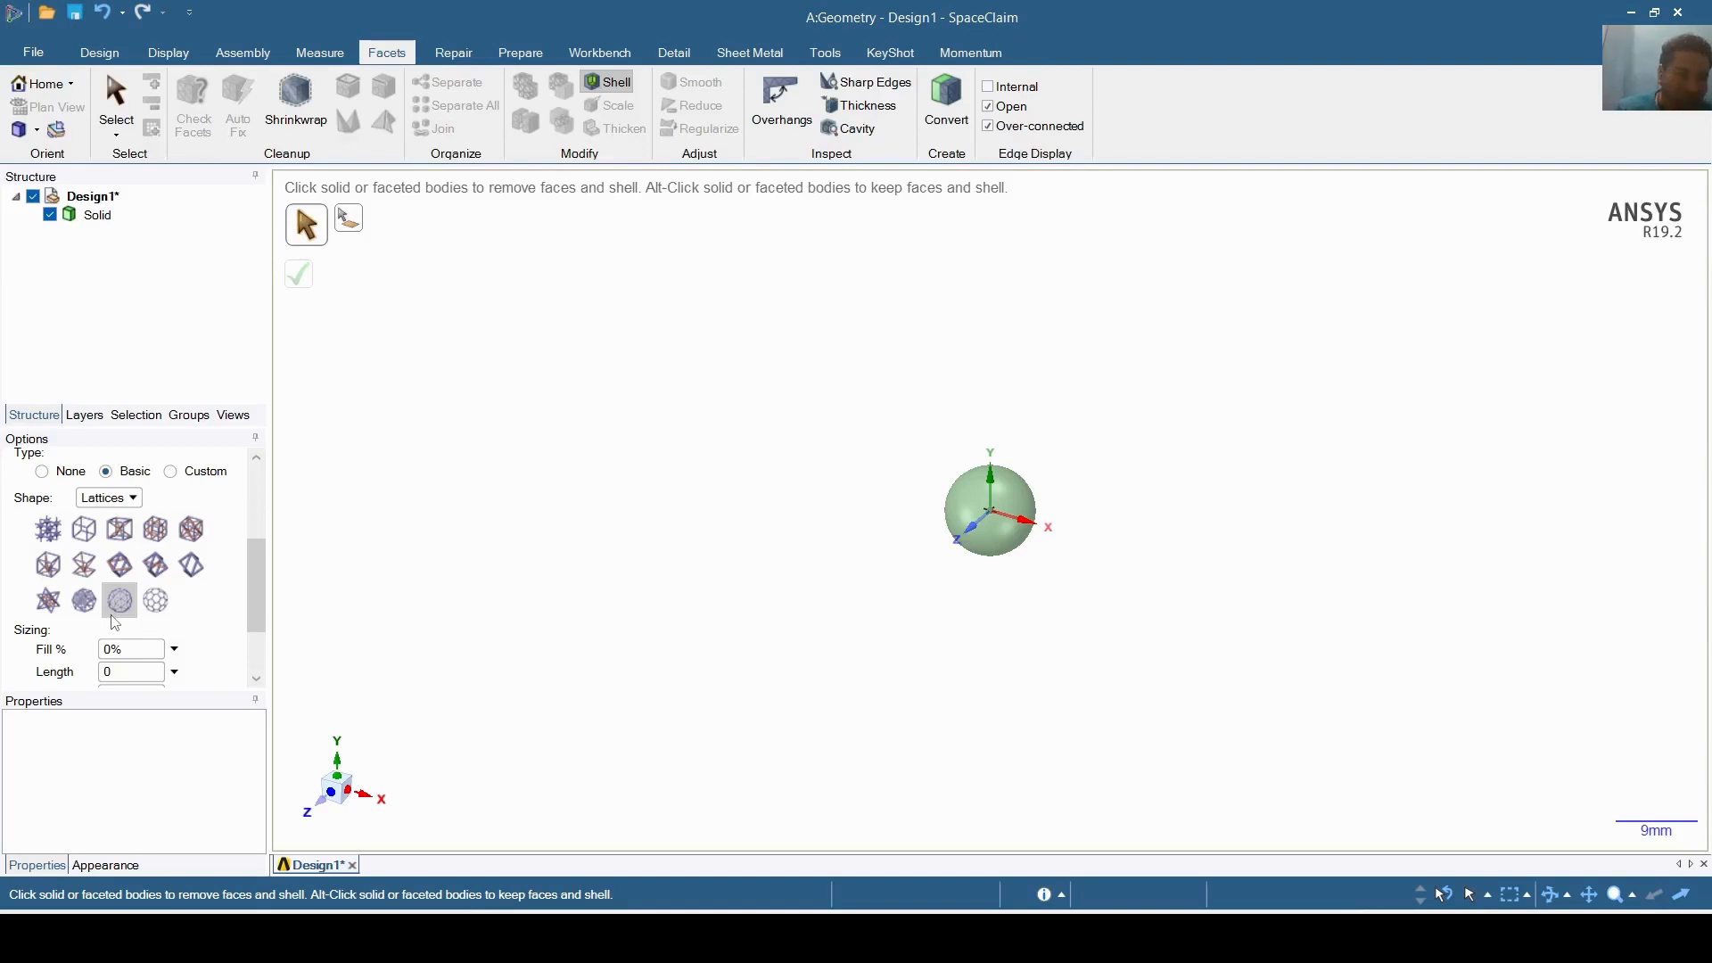
{"action": "left_click", "coordinate": [156, 606]}
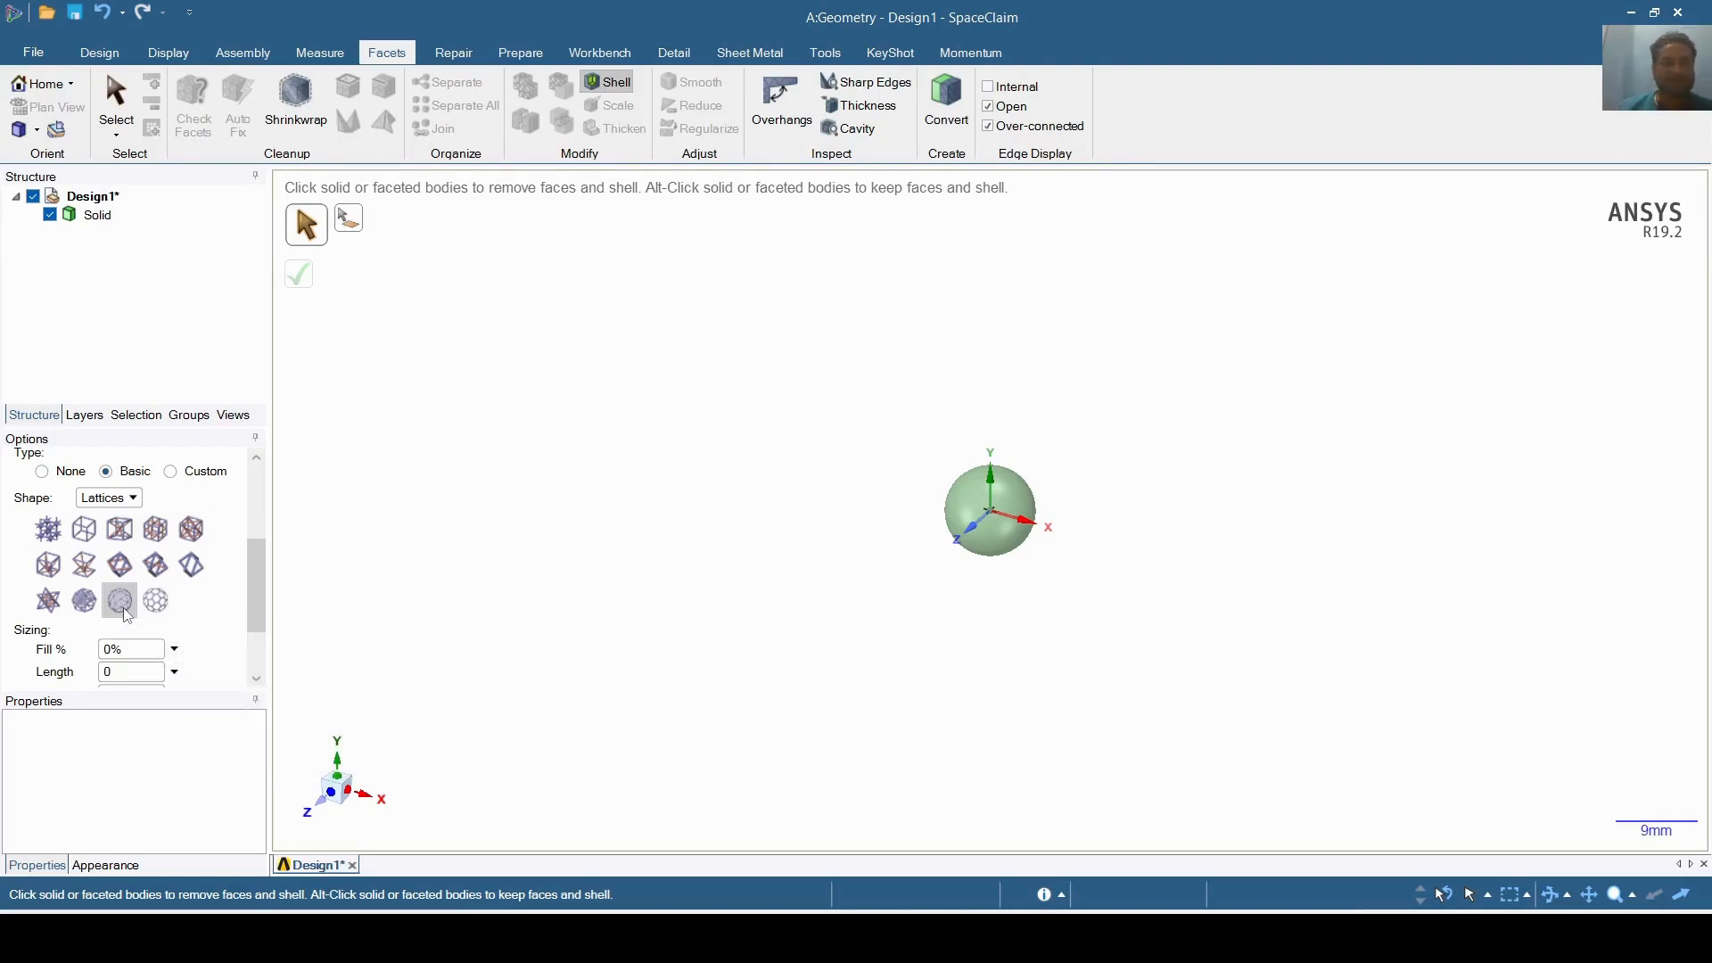
{"action": "left_click", "coordinate": [123, 608]}
{"action": "left_click_drag", "start_coordinate": [247, 603], "coordinate": [250, 664]}
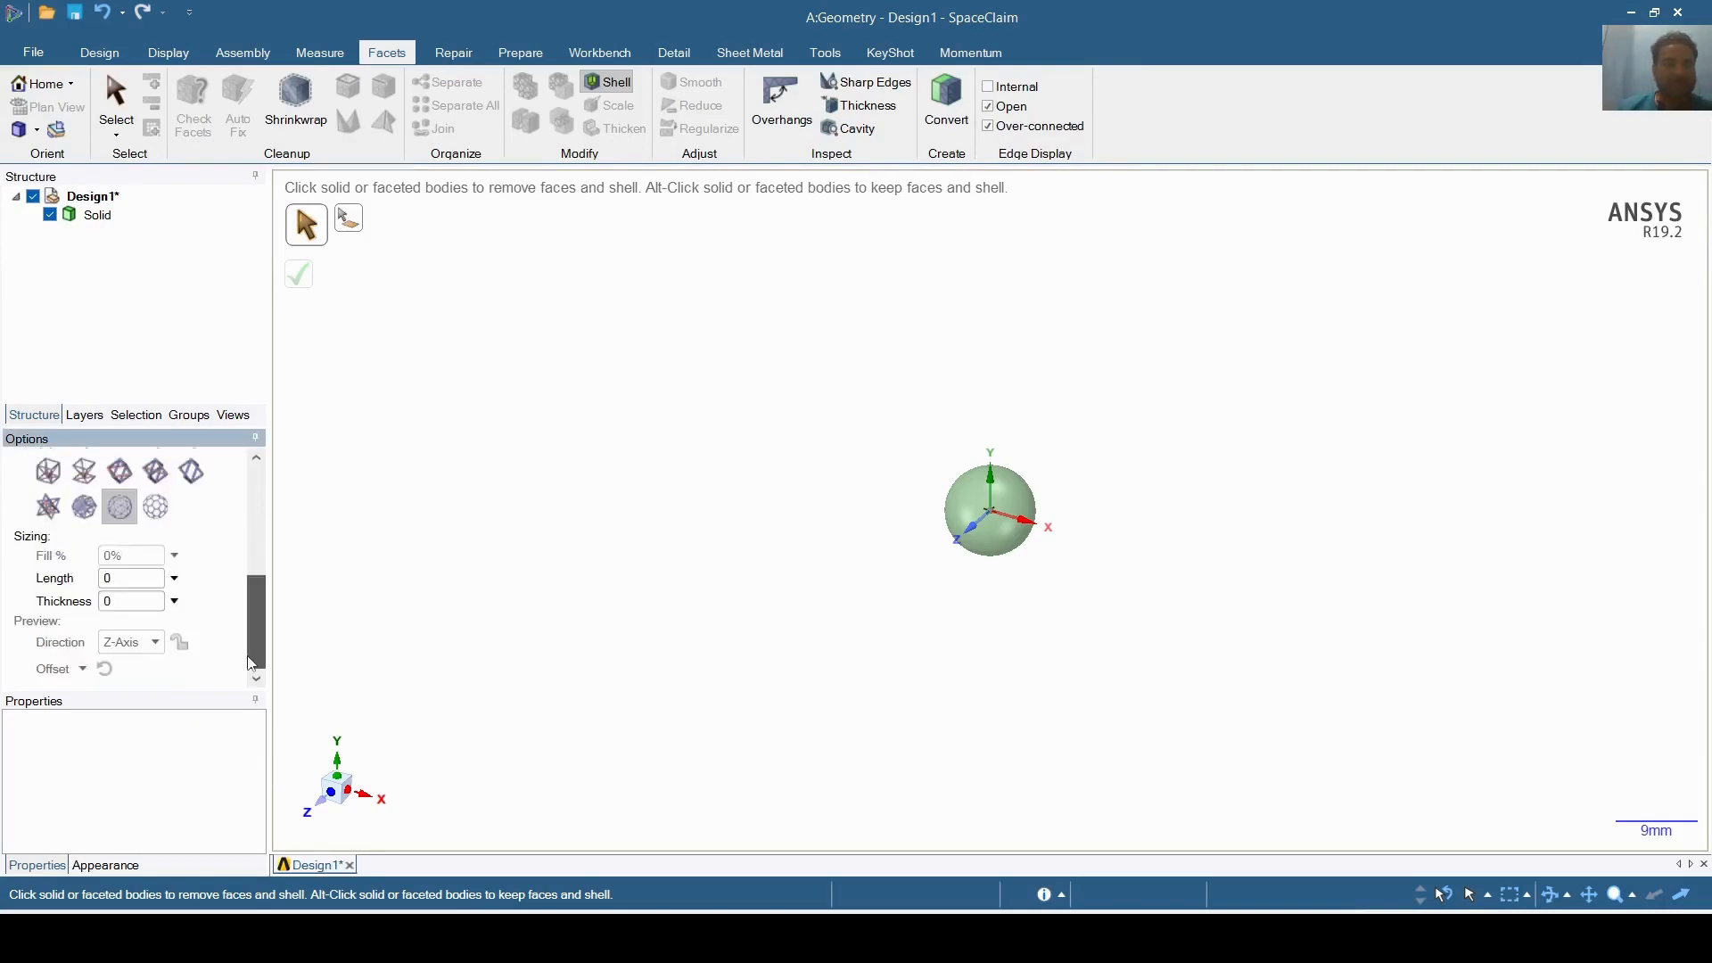
- Select the solid sphere, set its outer face to be removed, and apply the shell with 1 mm length and 0.1 mm thickness
{"action": "left_click", "coordinate": [98, 216]}
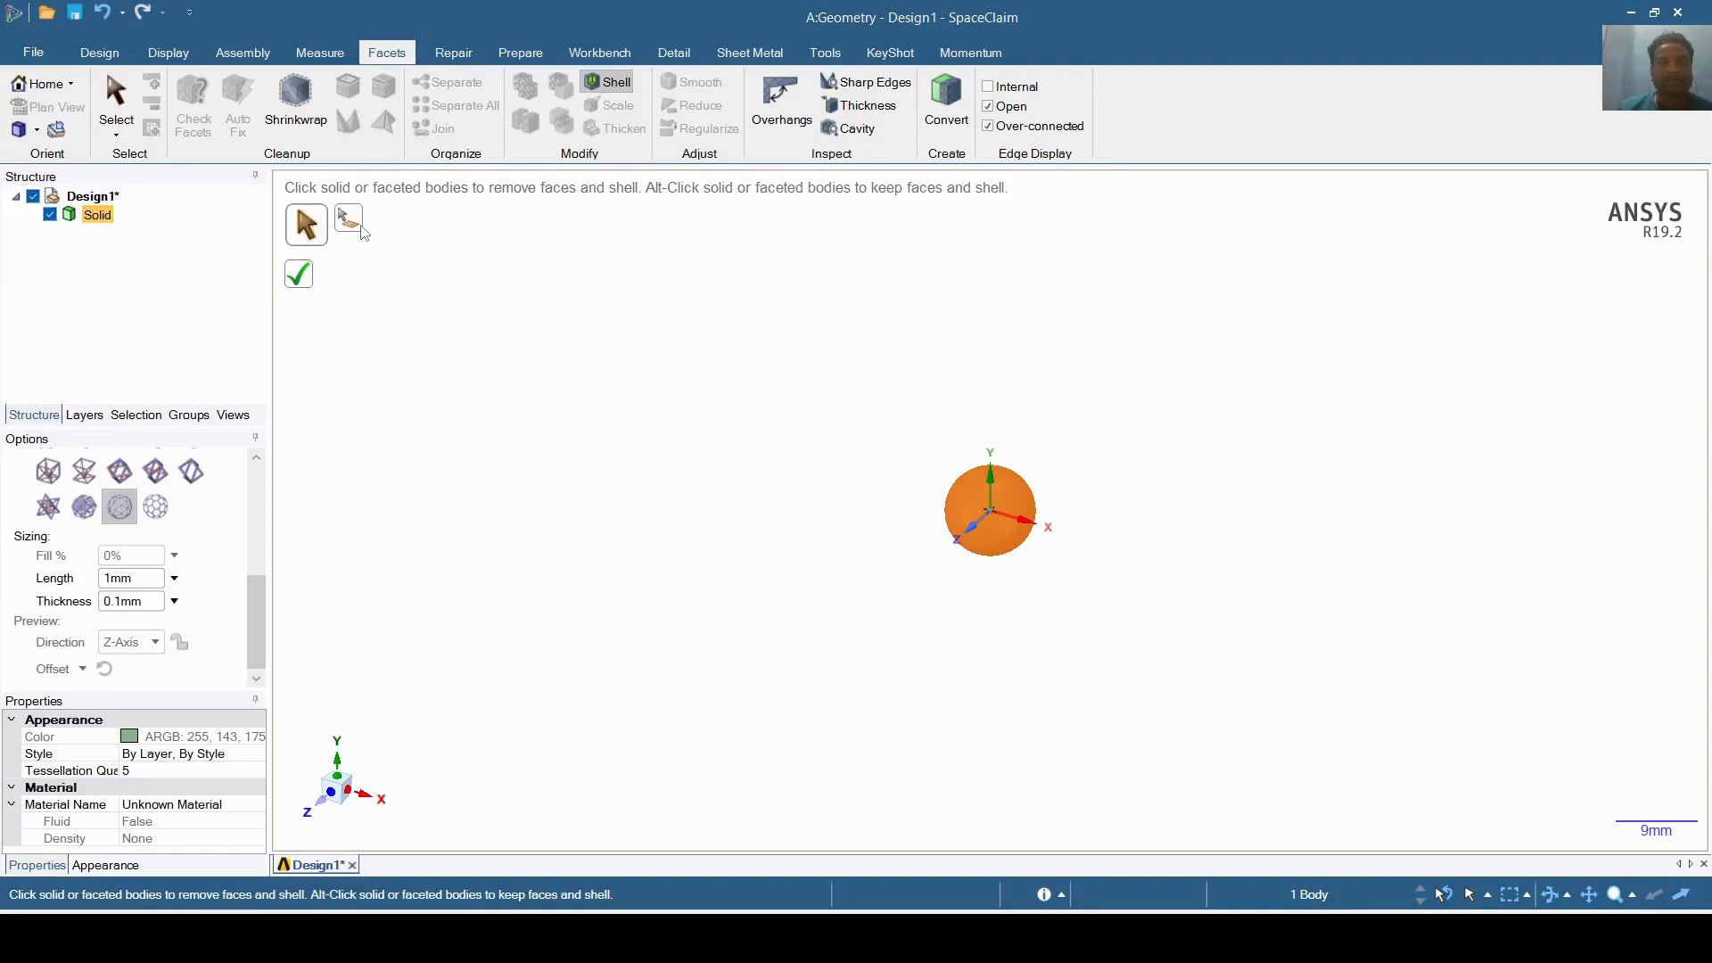
{"action": "left_click", "coordinate": [361, 232]}
{"action": "scroll", "coordinate": [733, 500], "scroll_direction": "up", "scroll_amount": 5}
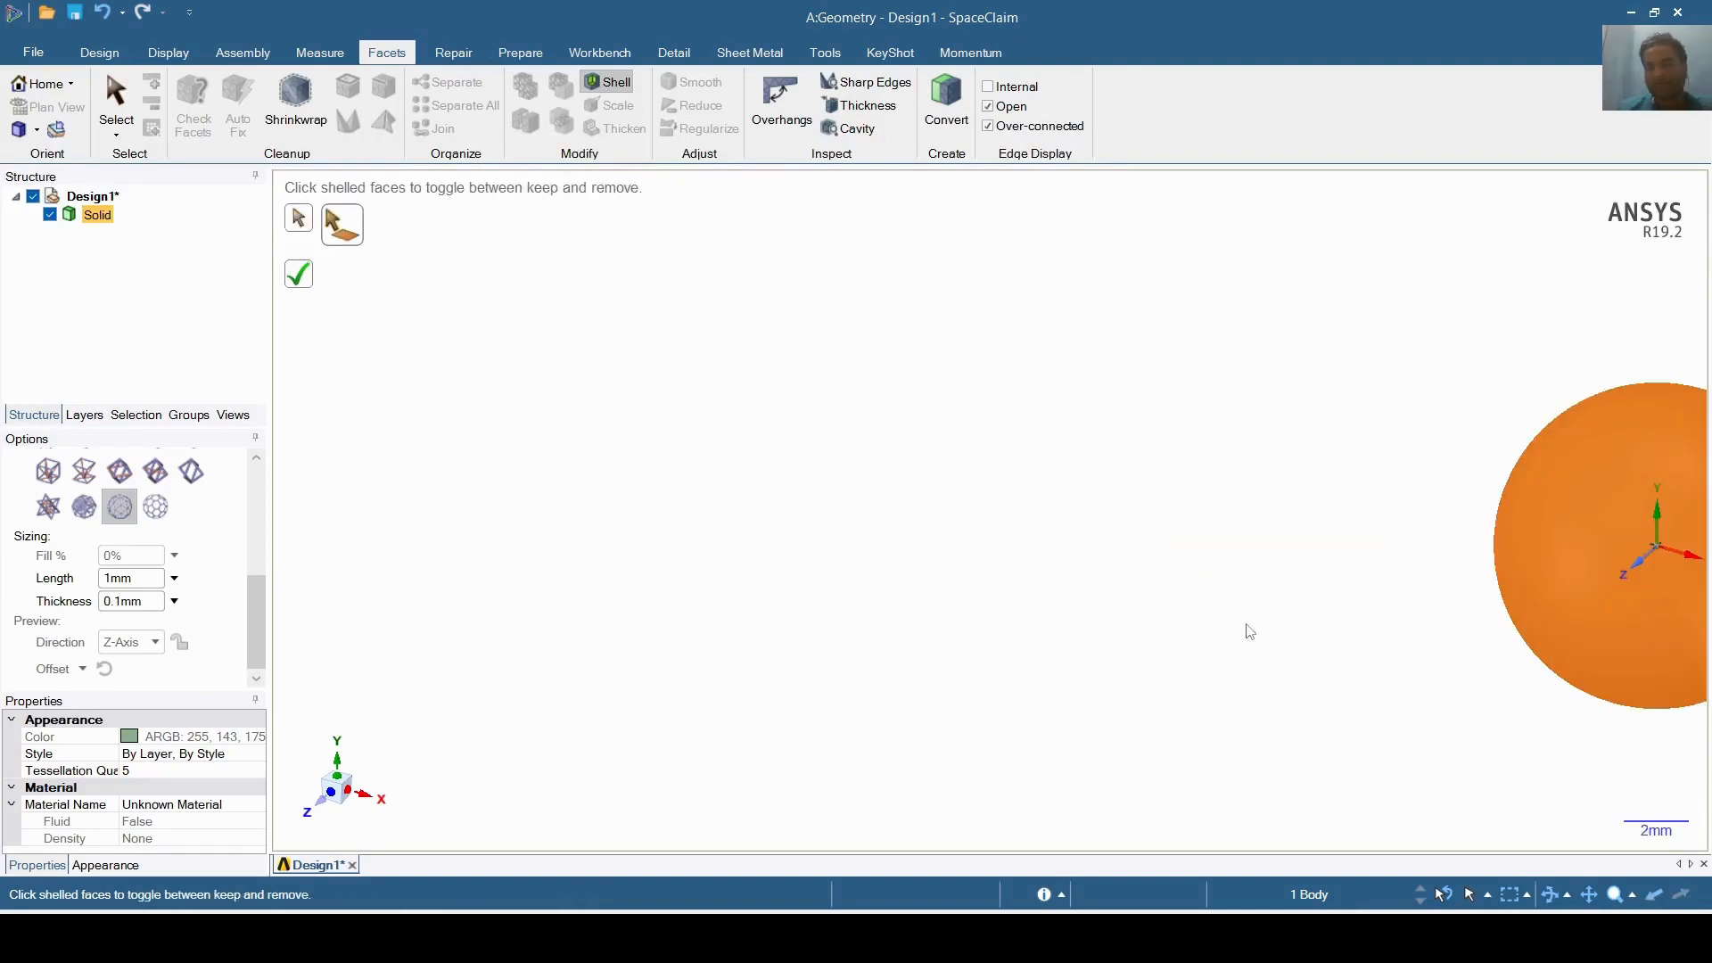
{"action": "key", "text": "h"}
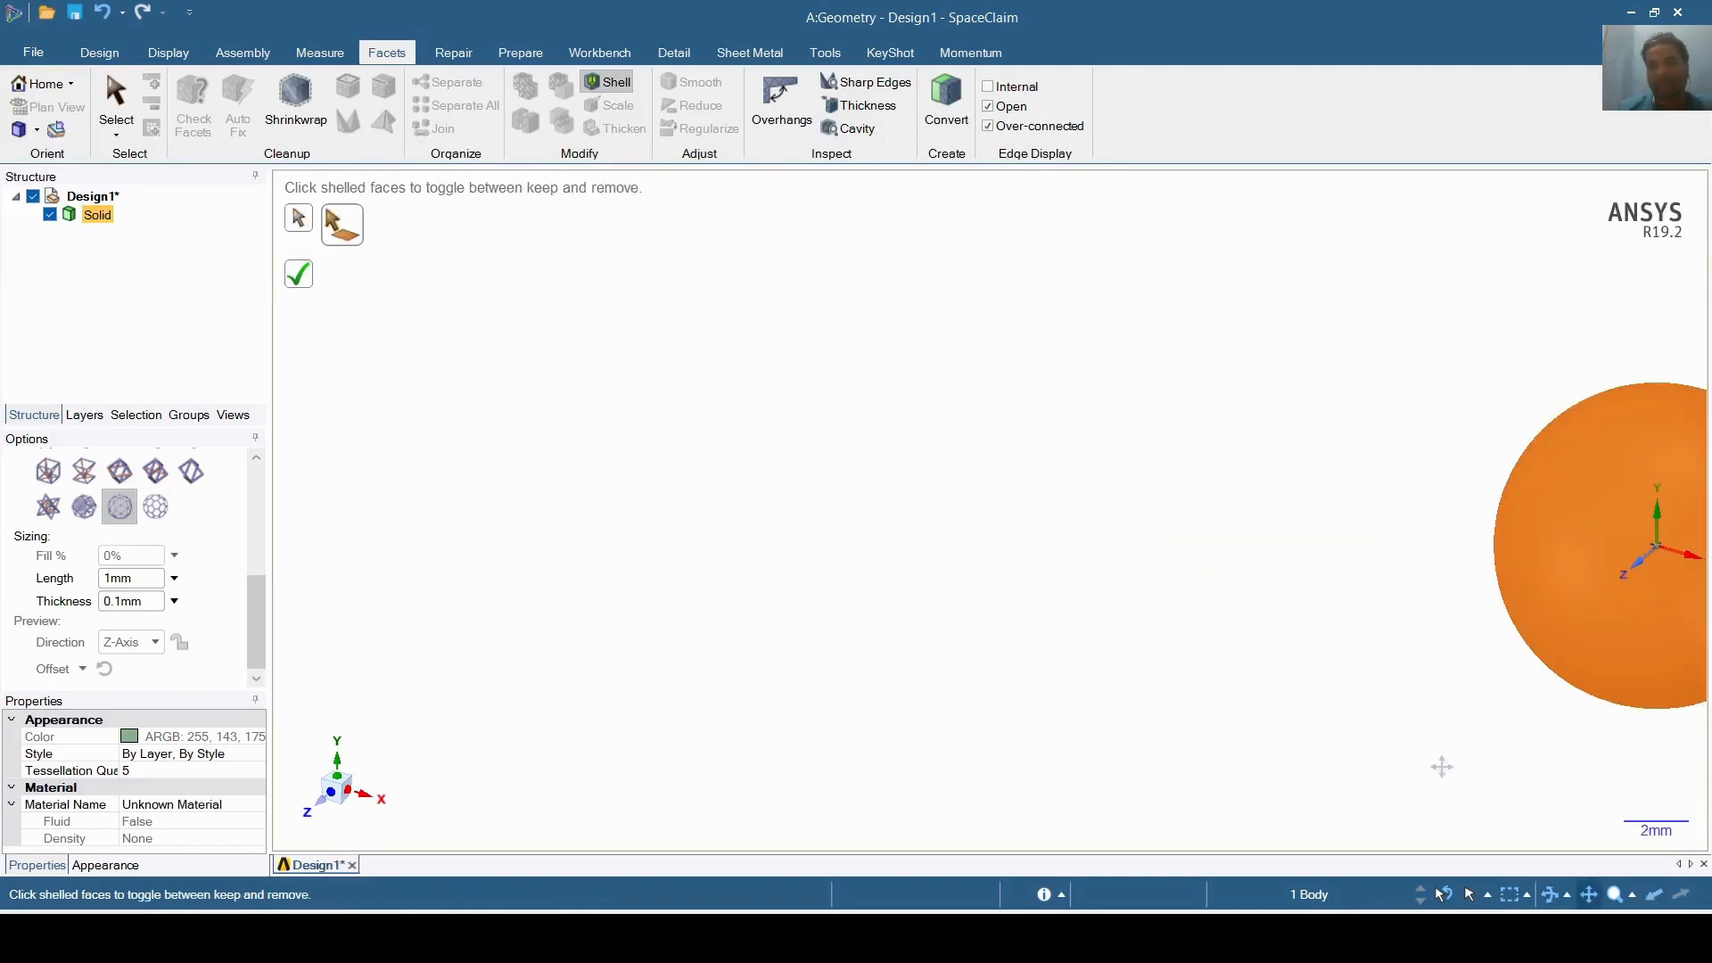
{"action": "key", "text": "z"}
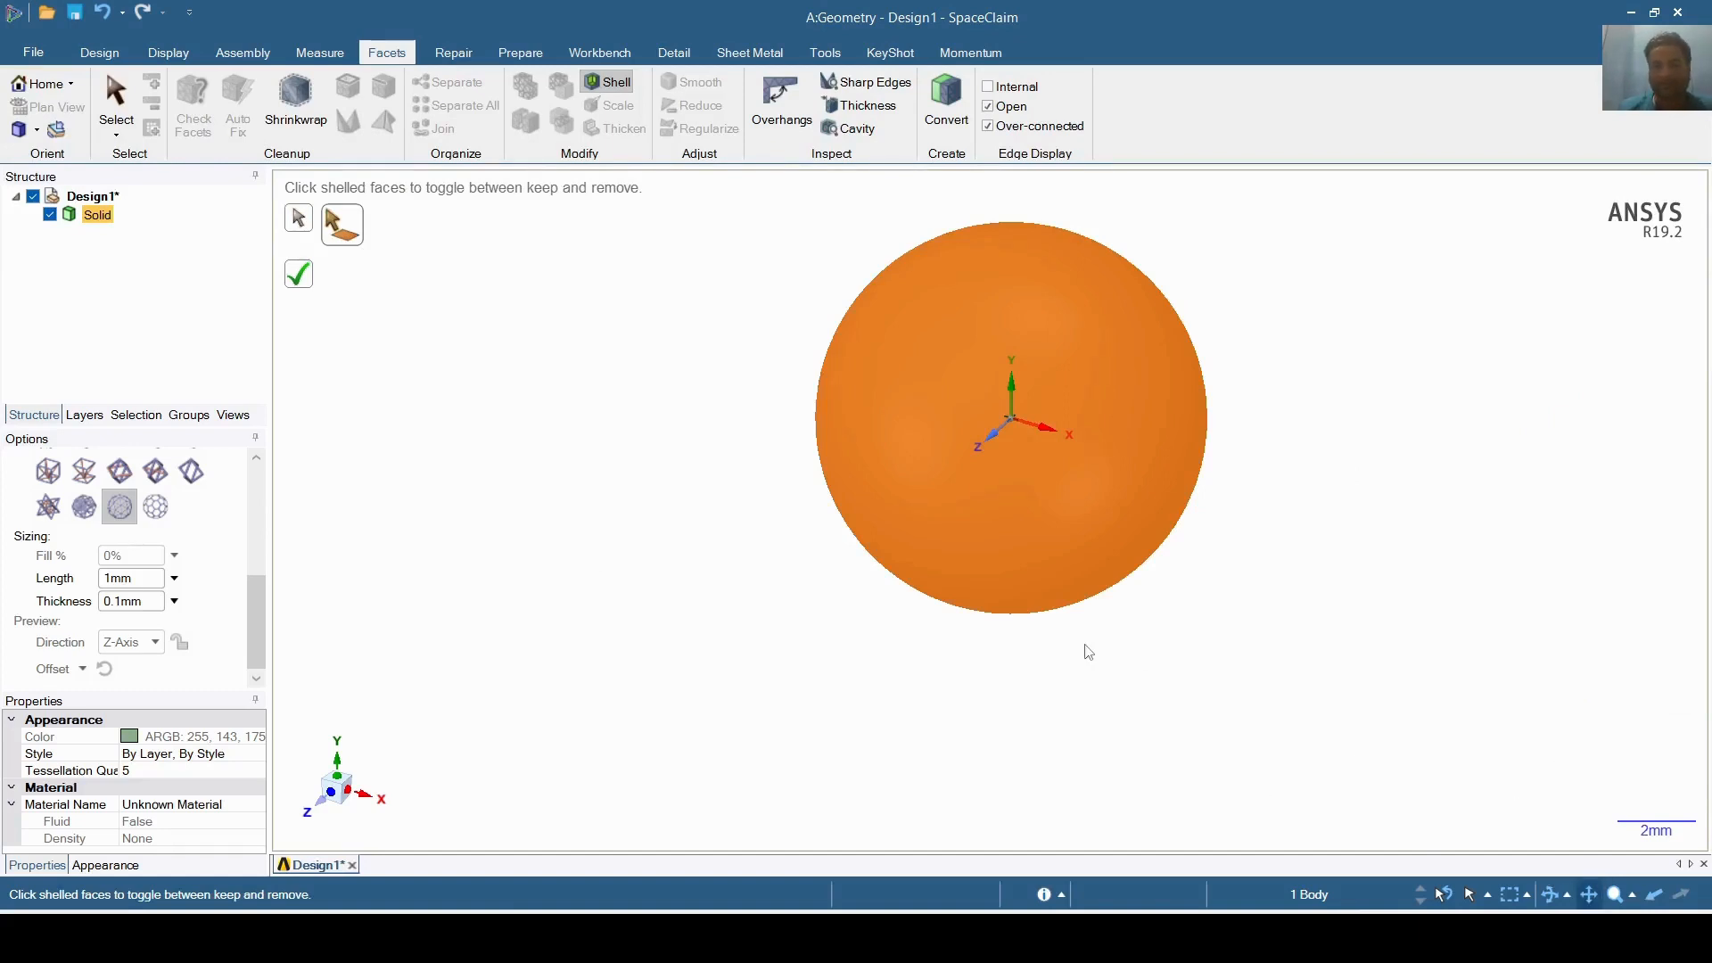
{"action": "left_click", "coordinate": [911, 471]}
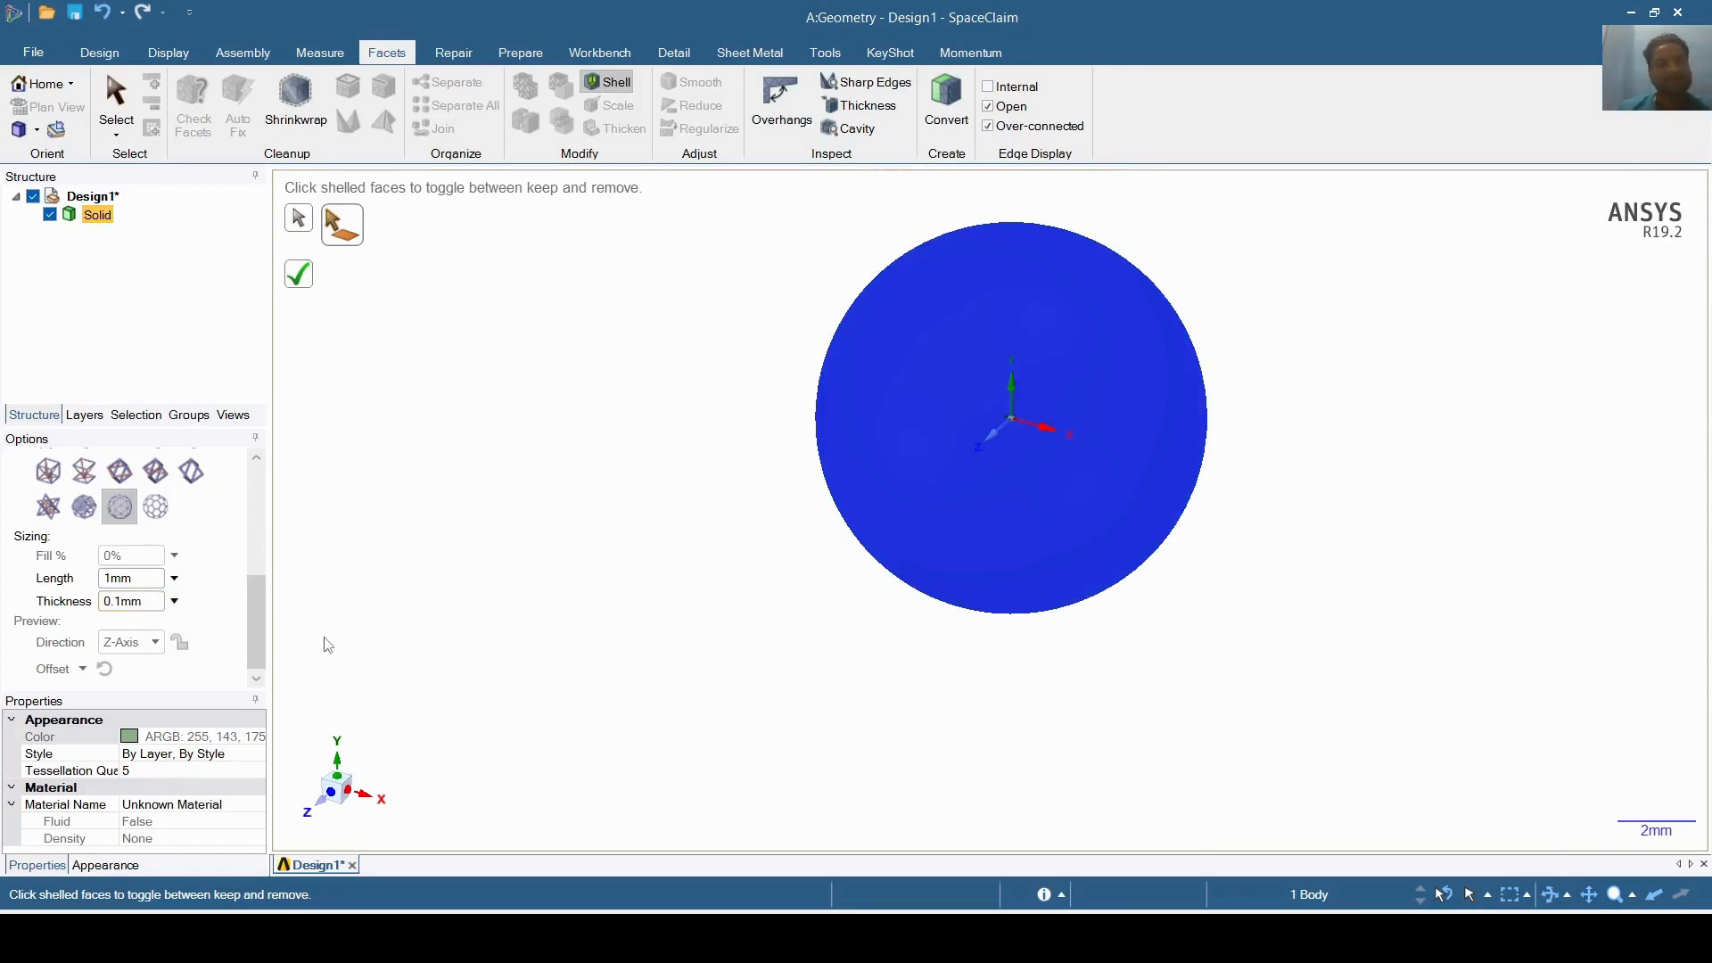
{"action": "left_click", "coordinate": [307, 291]}
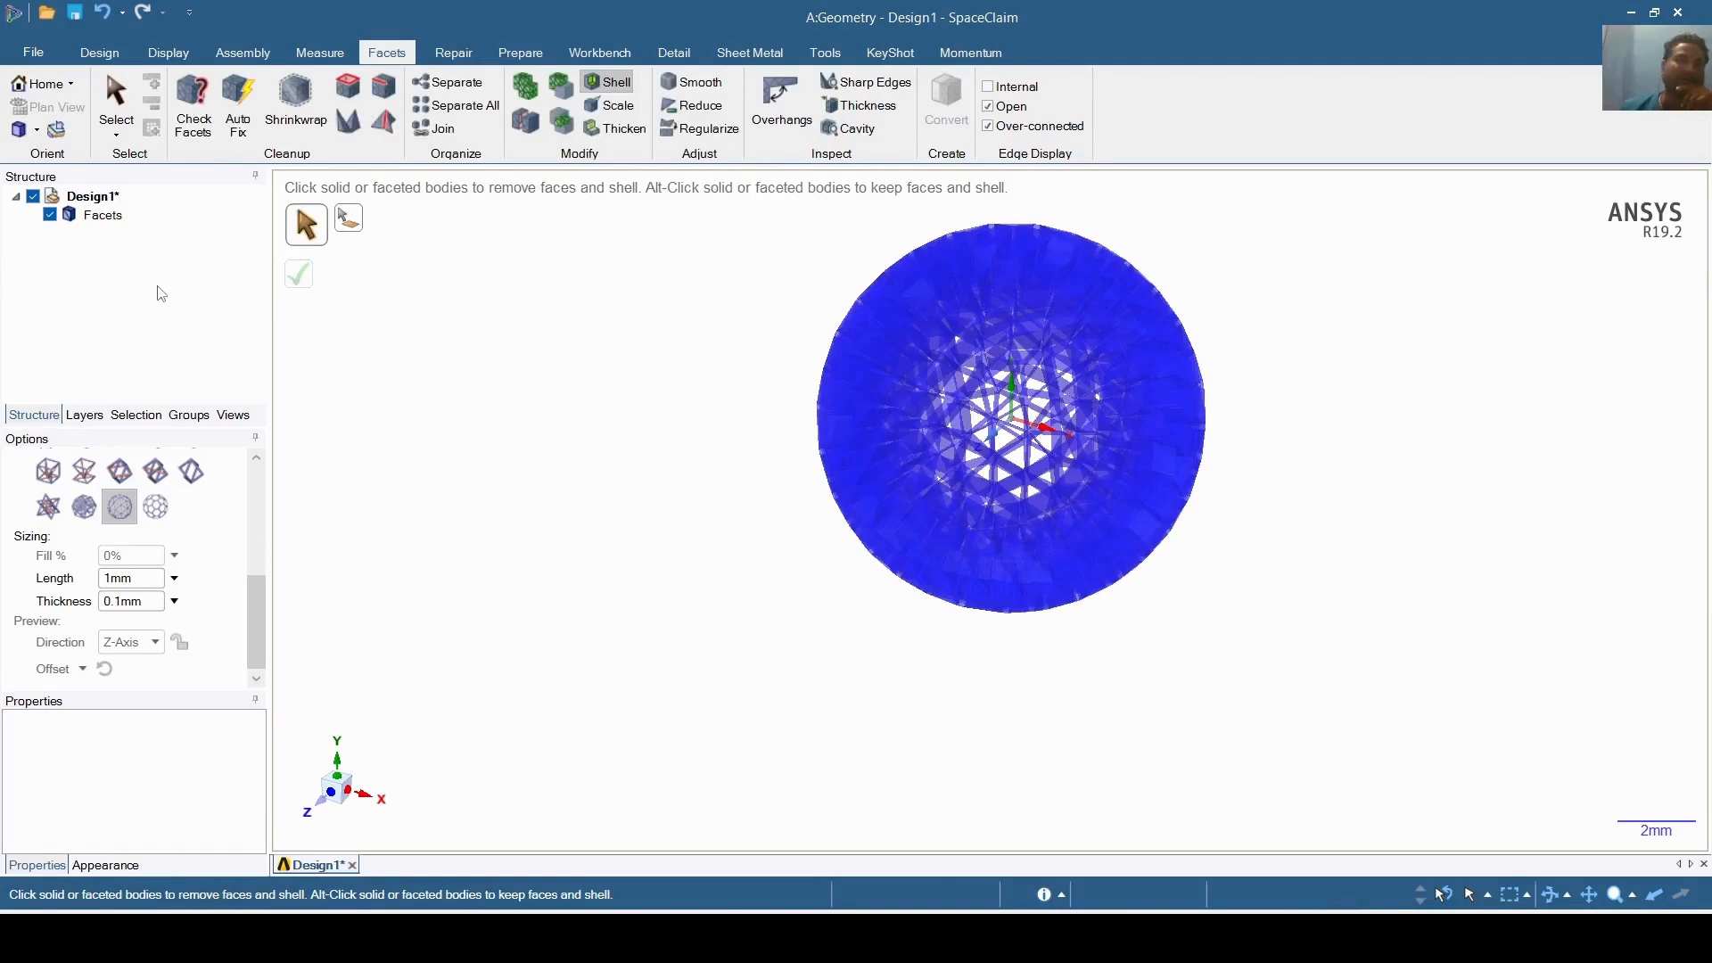
- Convert the spherical-lattice facets to a solid without merging faces, accepting the large-body conversion
{"action": "right_click", "coordinate": [119, 223]}
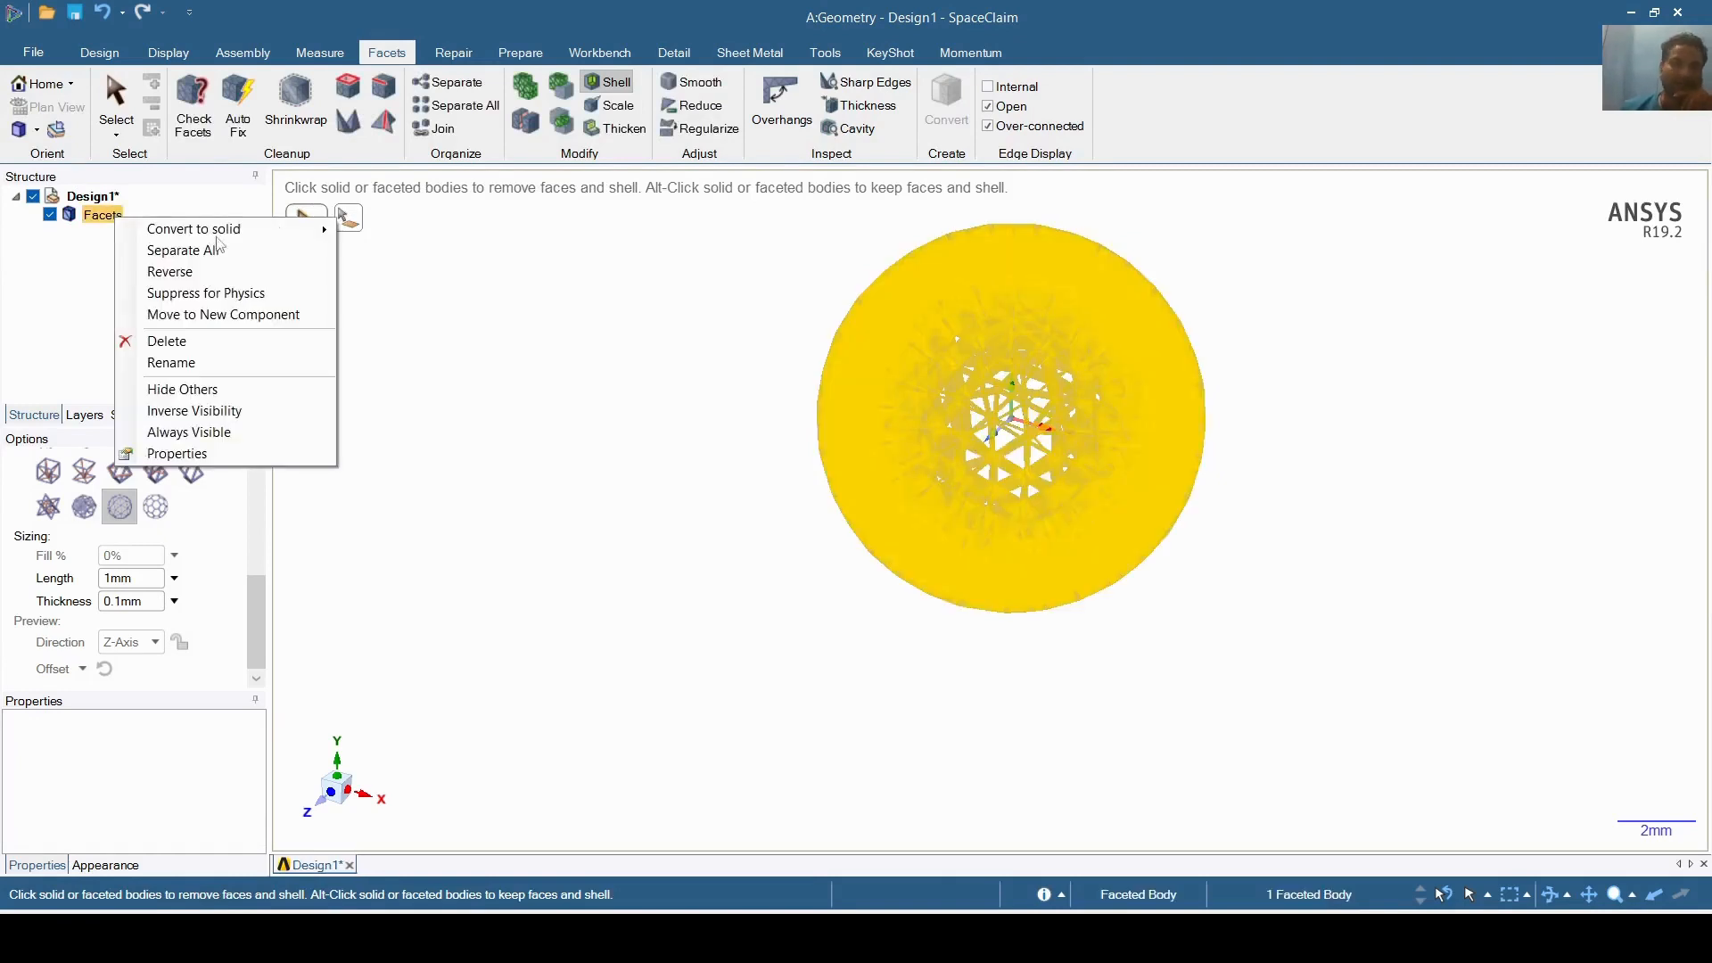
{"action": "mouse_move", "coordinate": [319, 230]}
{"action": "left_click", "coordinate": [398, 255]}
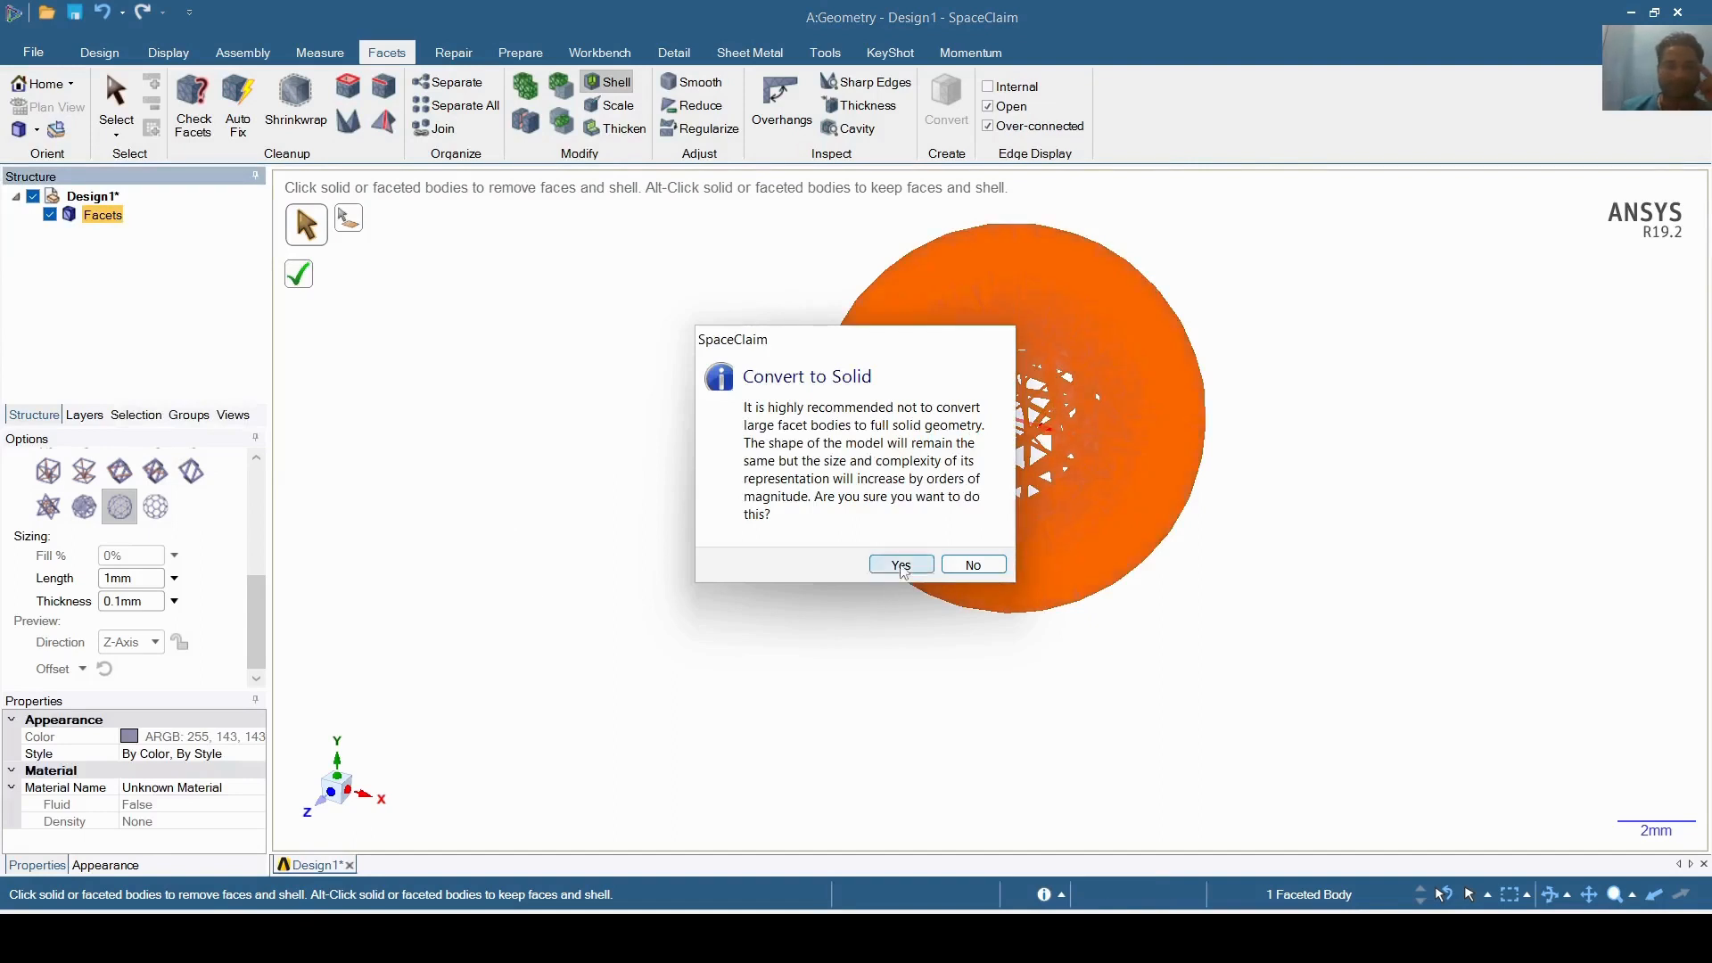
{"action": "left_click", "coordinate": [900, 565]}
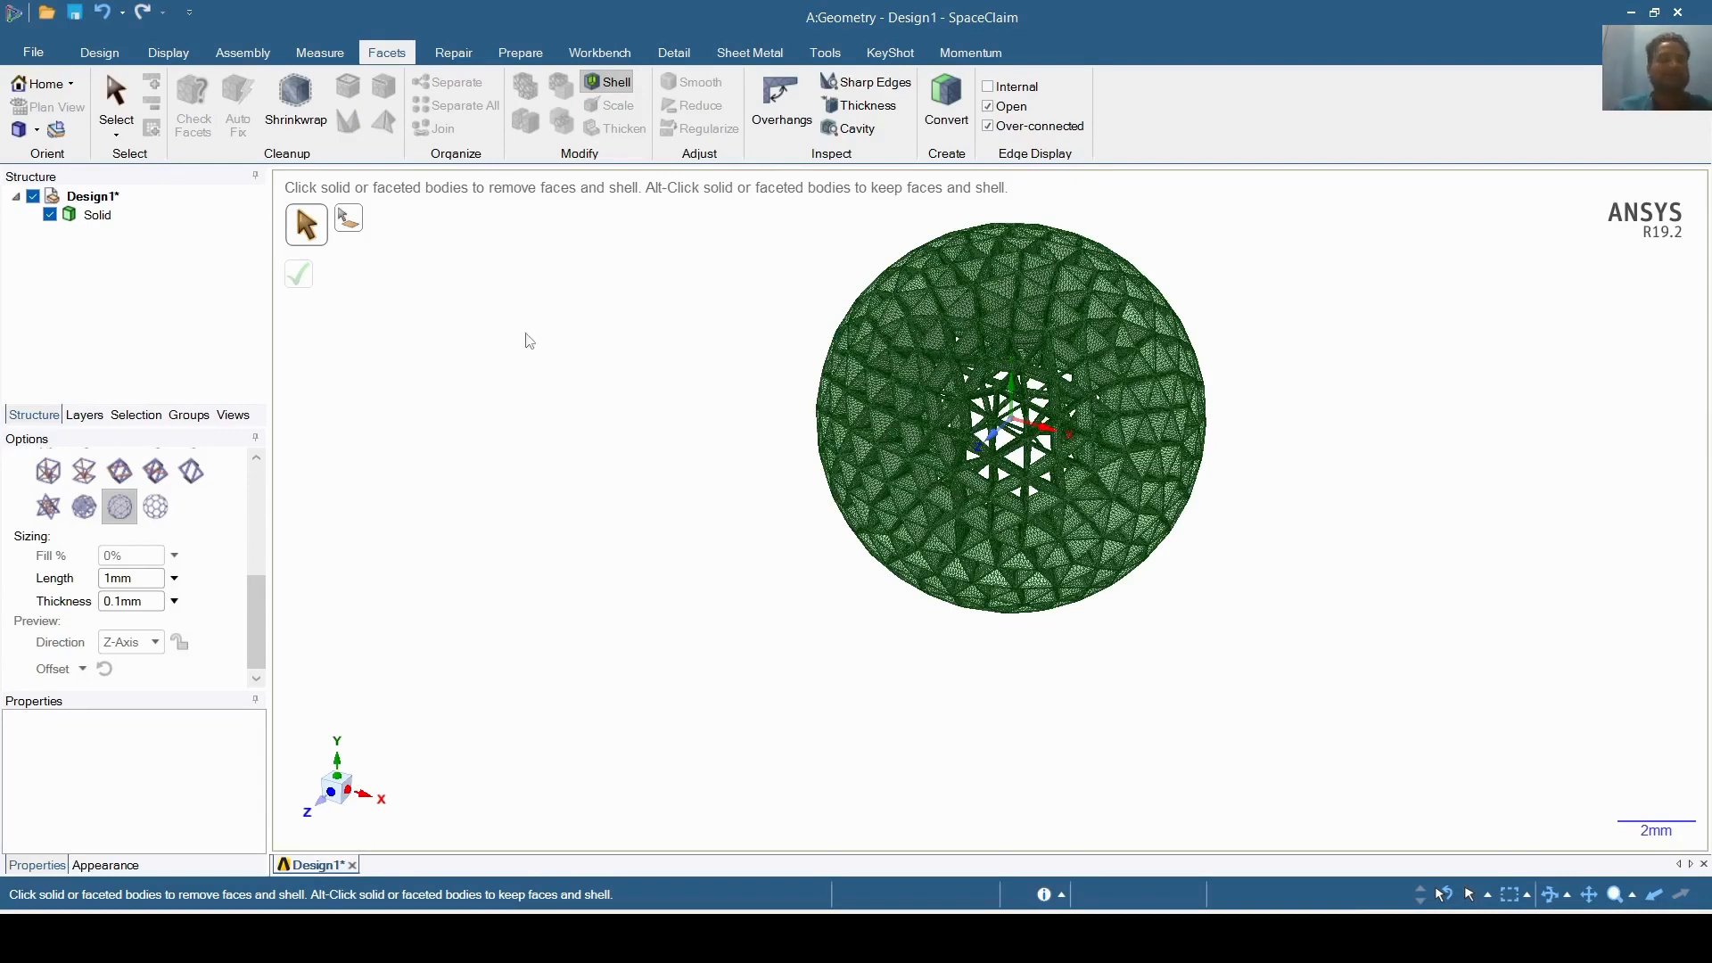
{"action": "left_click", "coordinate": [102, 53]}
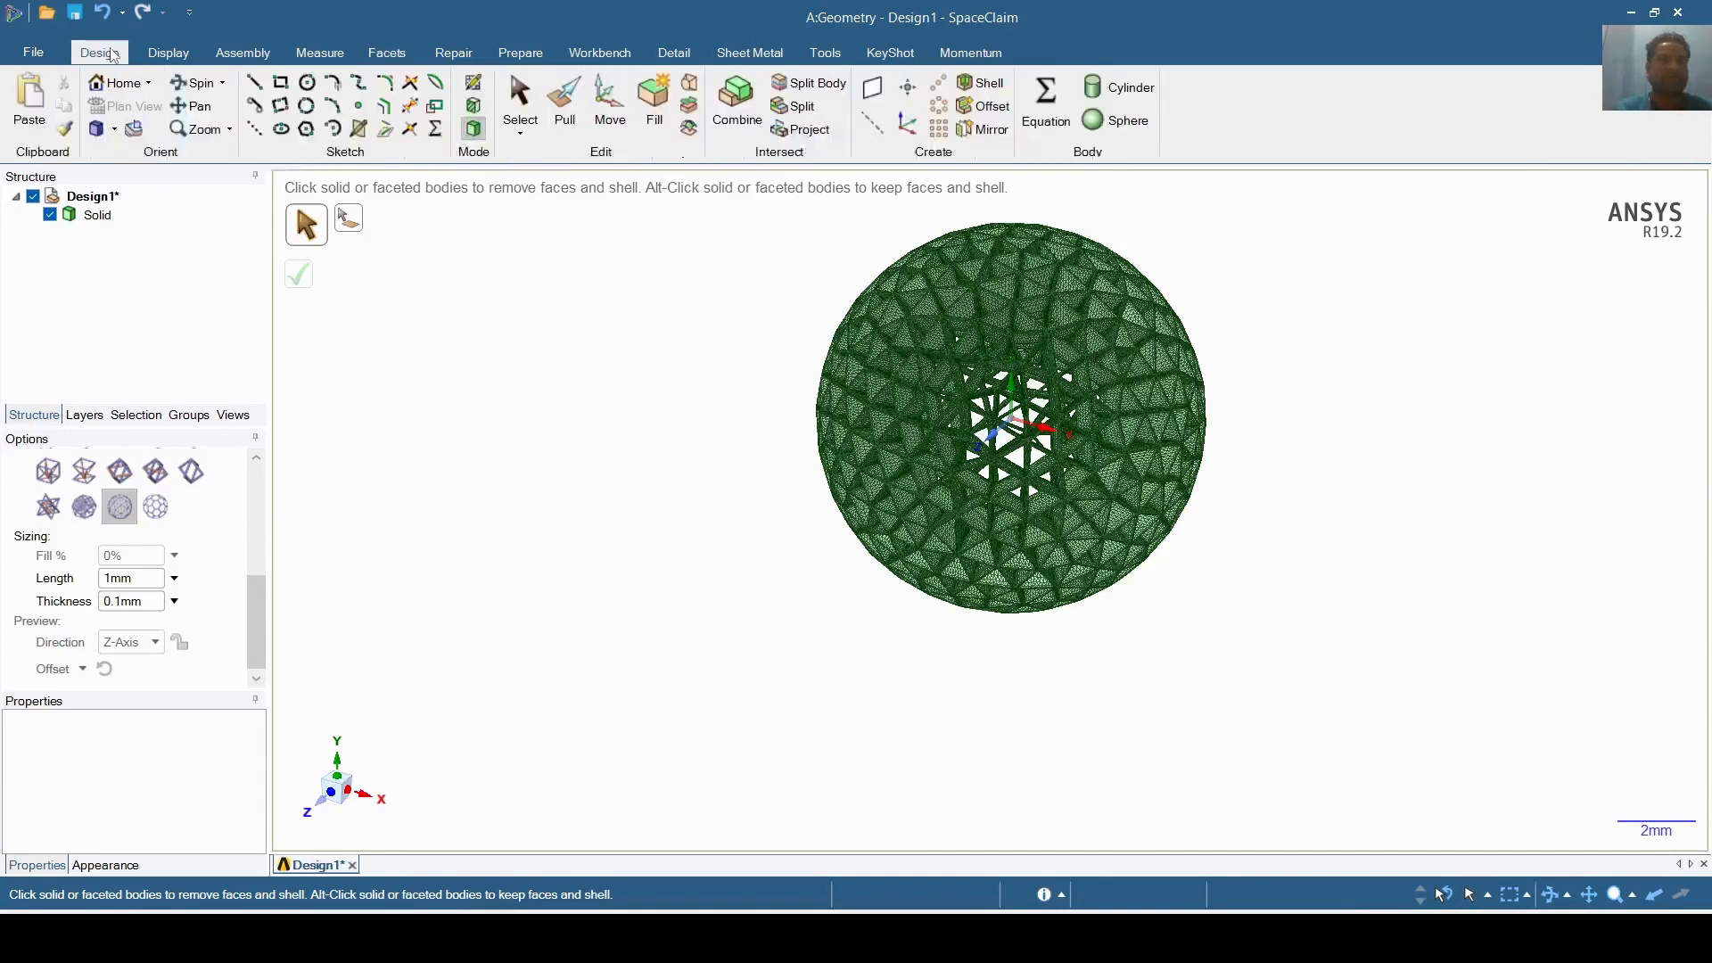
- Inspect the converted spherical-lattice solid in the trimetric view and the front view
{"action": "left_click", "coordinate": [115, 130]}
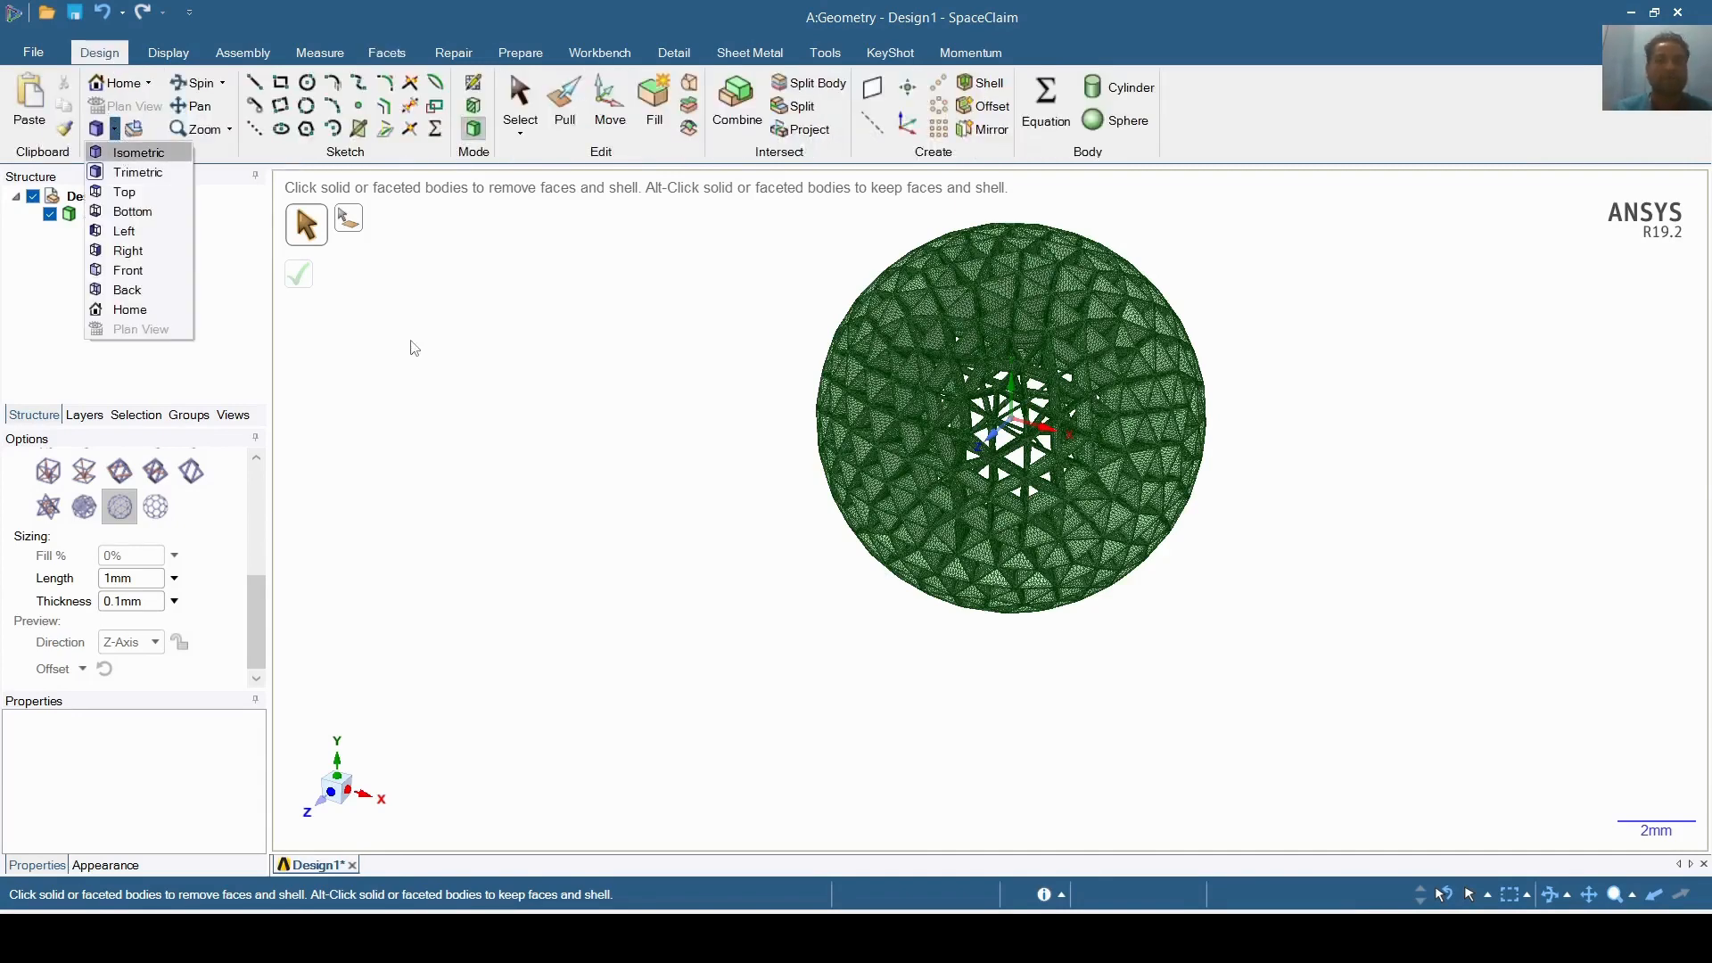
{"action": "middle_click_drag", "start_coordinate": [413, 344], "coordinate": [589, 508]}
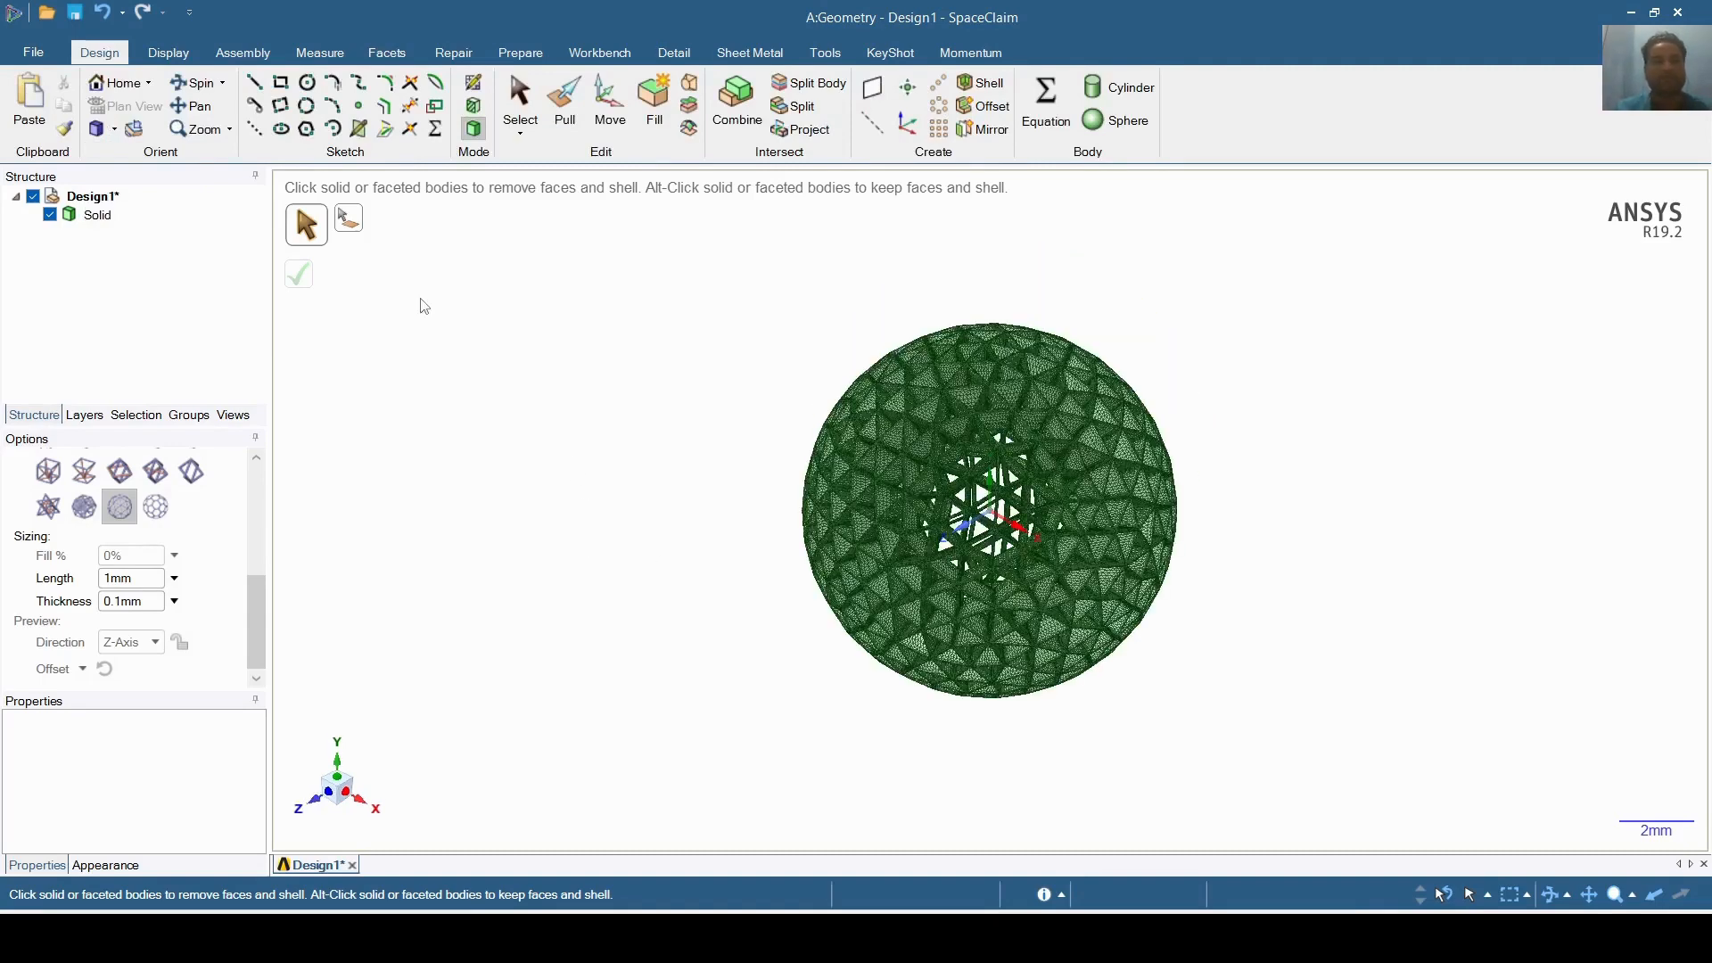
{"action": "left_click", "coordinate": [114, 128]}
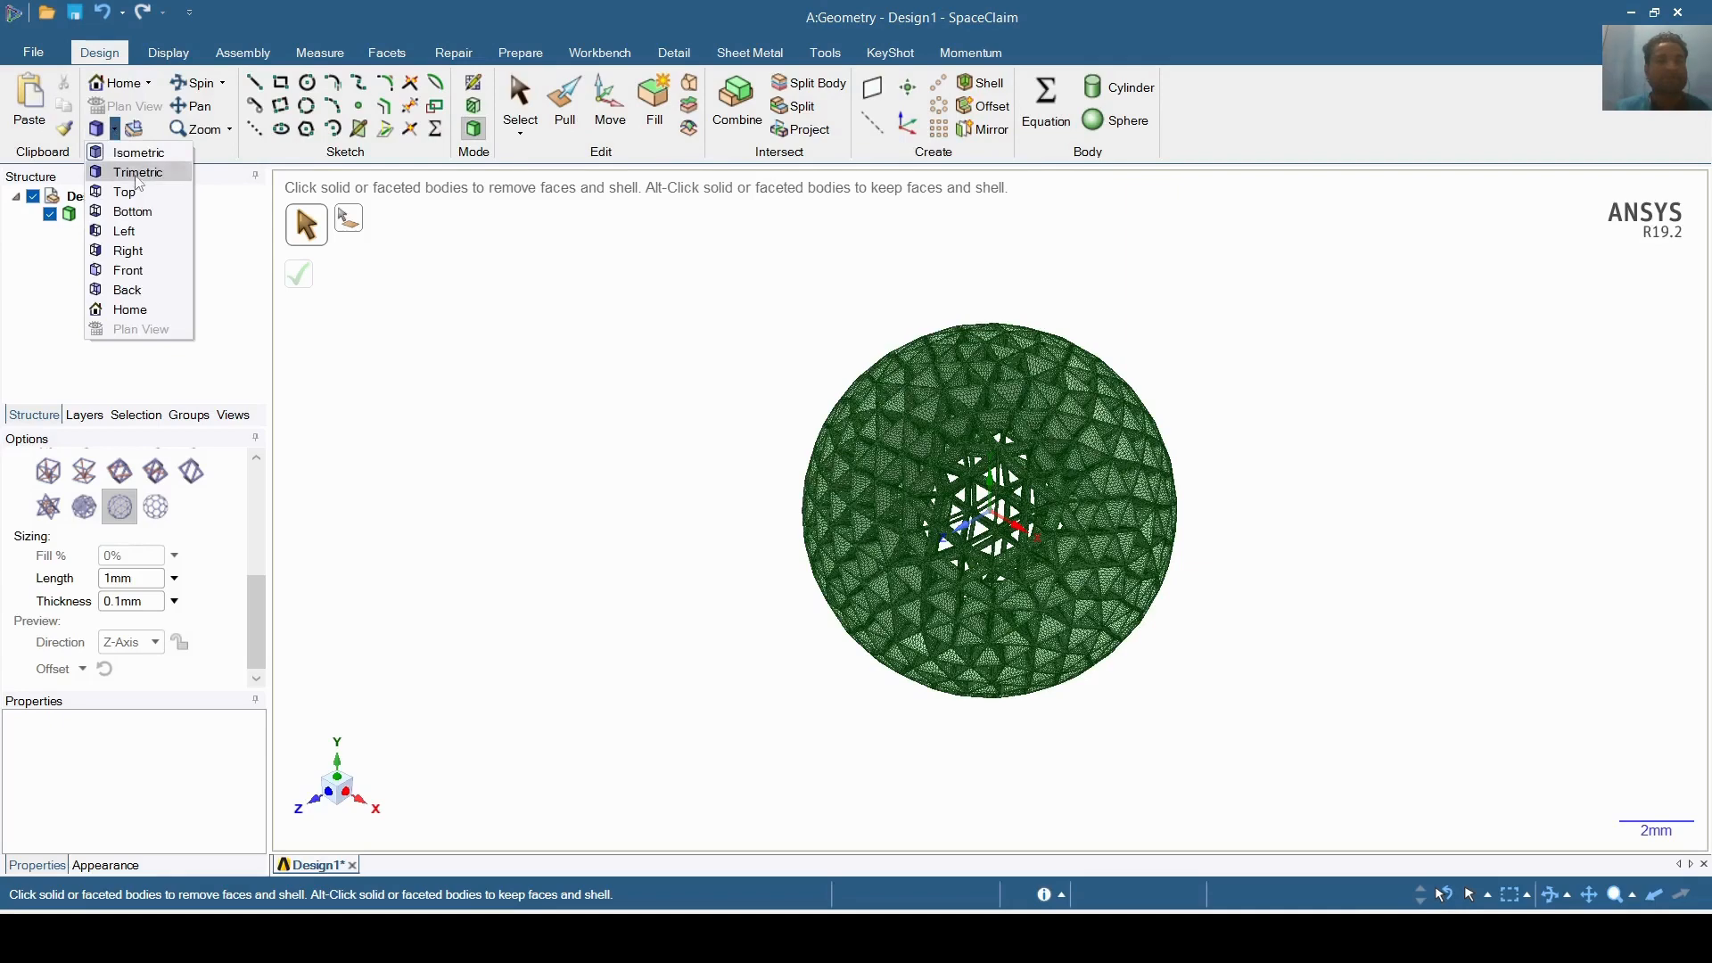
{"action": "left_click", "coordinate": [138, 173]}
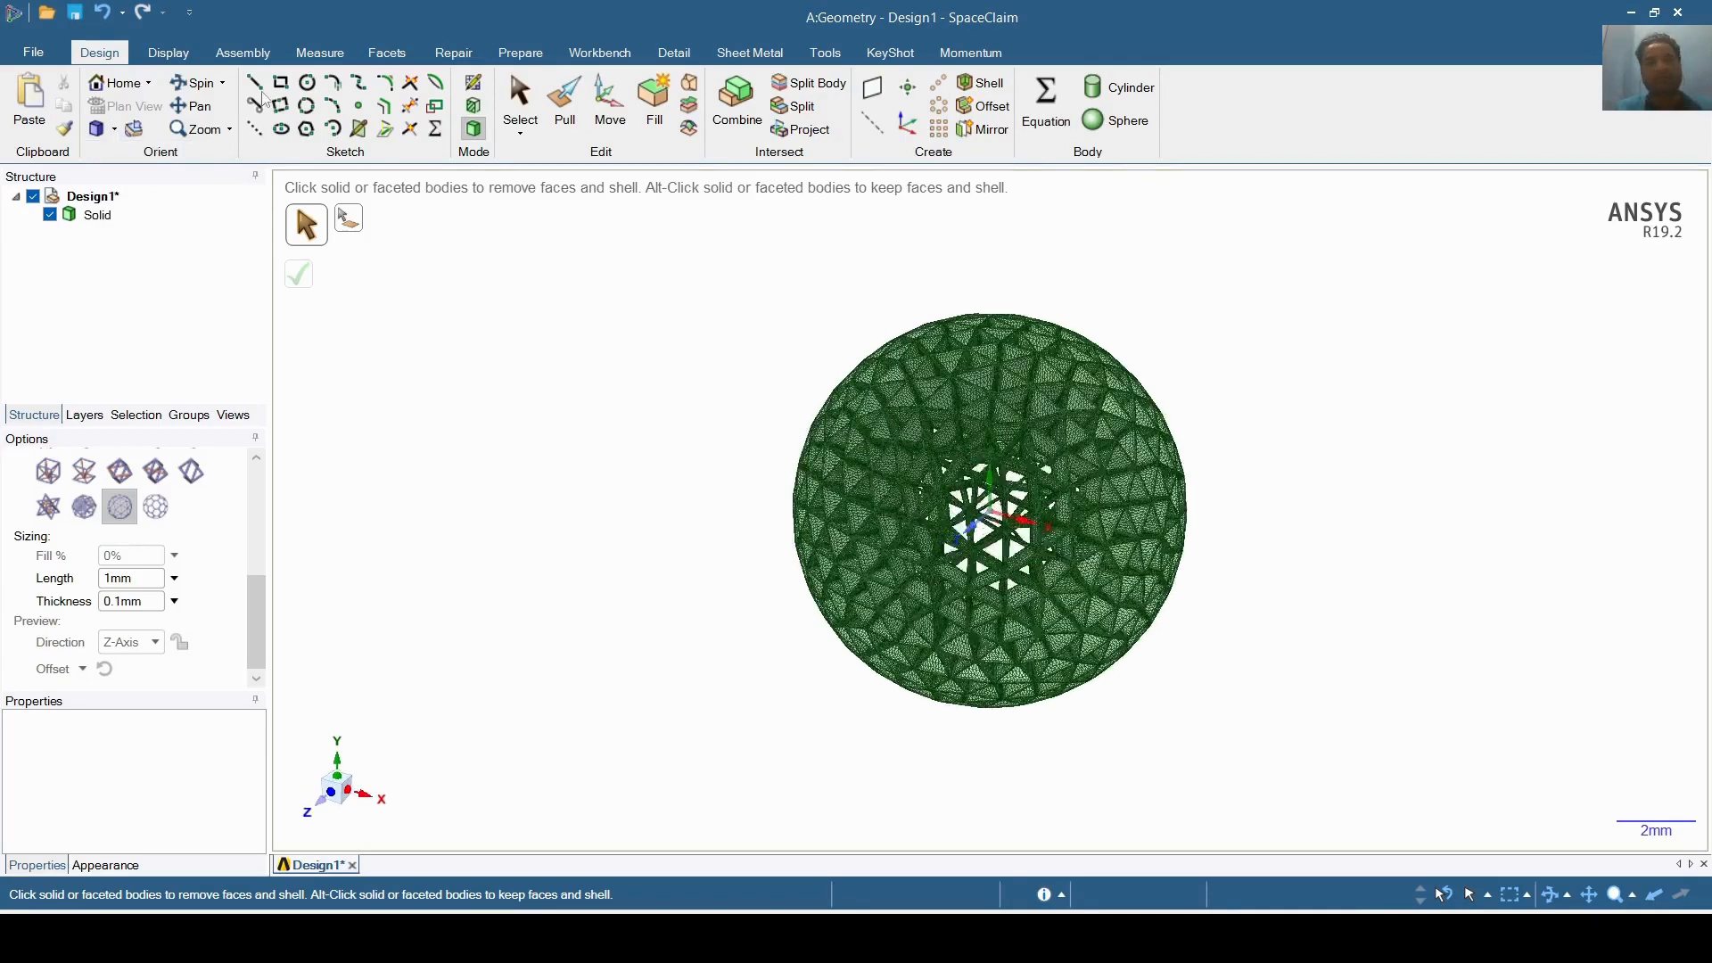
{"action": "left_click", "coordinate": [113, 131]}
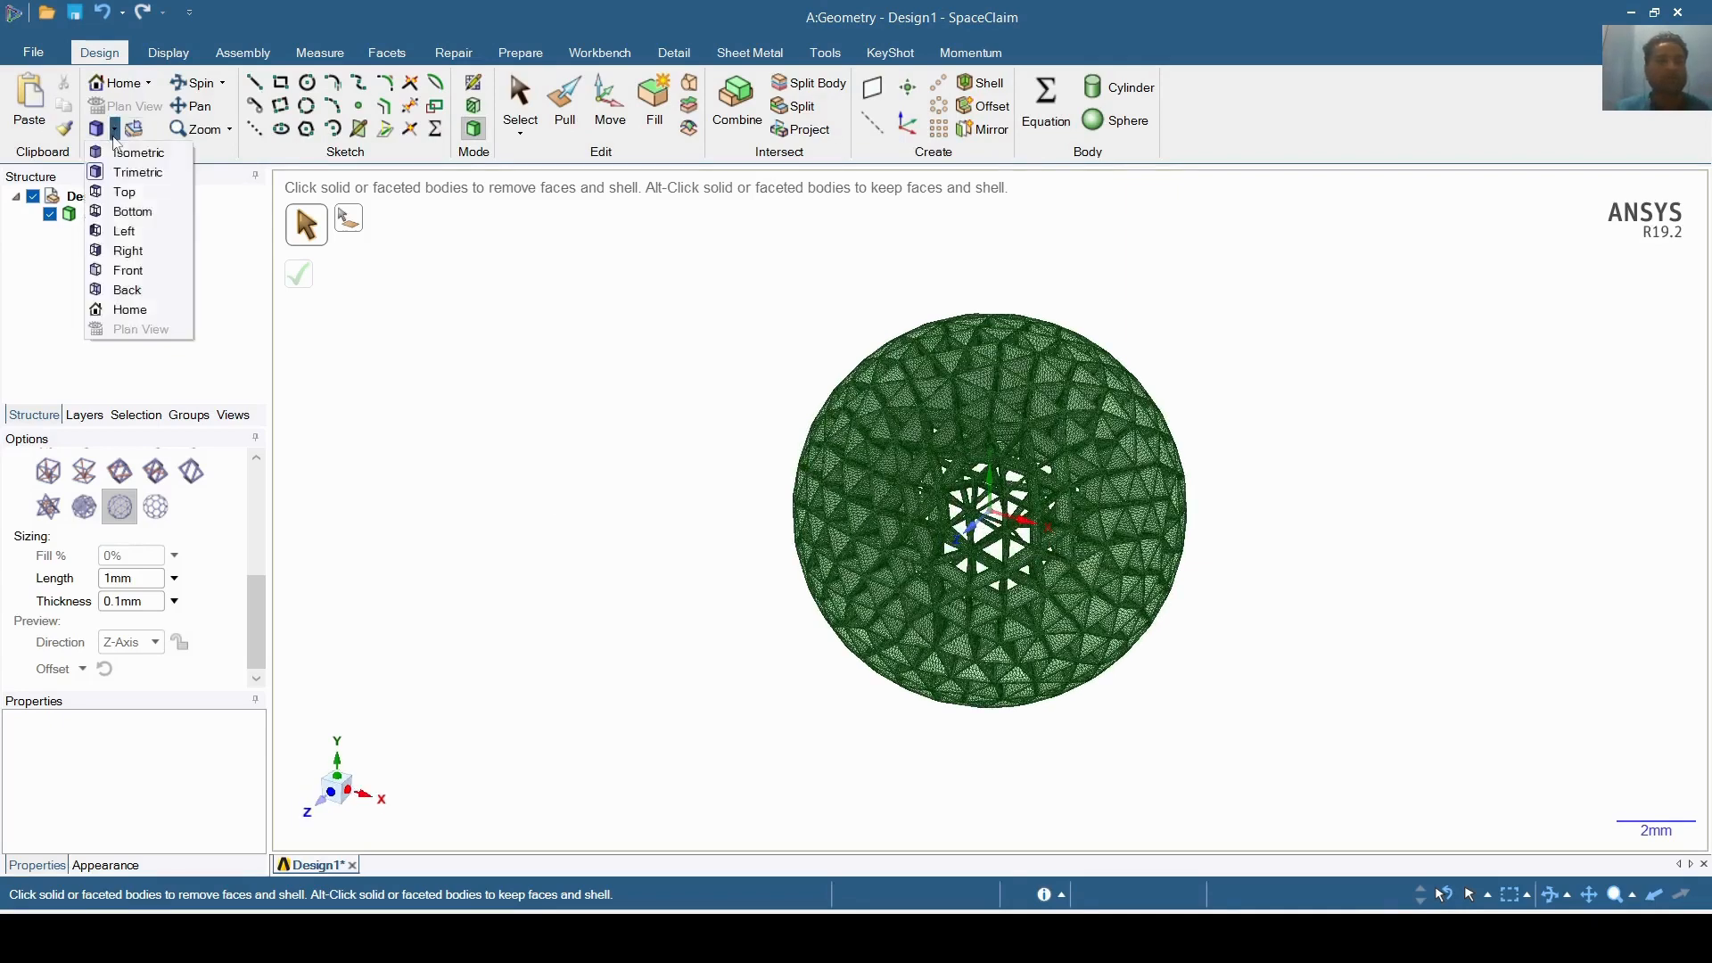
{"action": "left_click", "coordinate": [145, 272]}
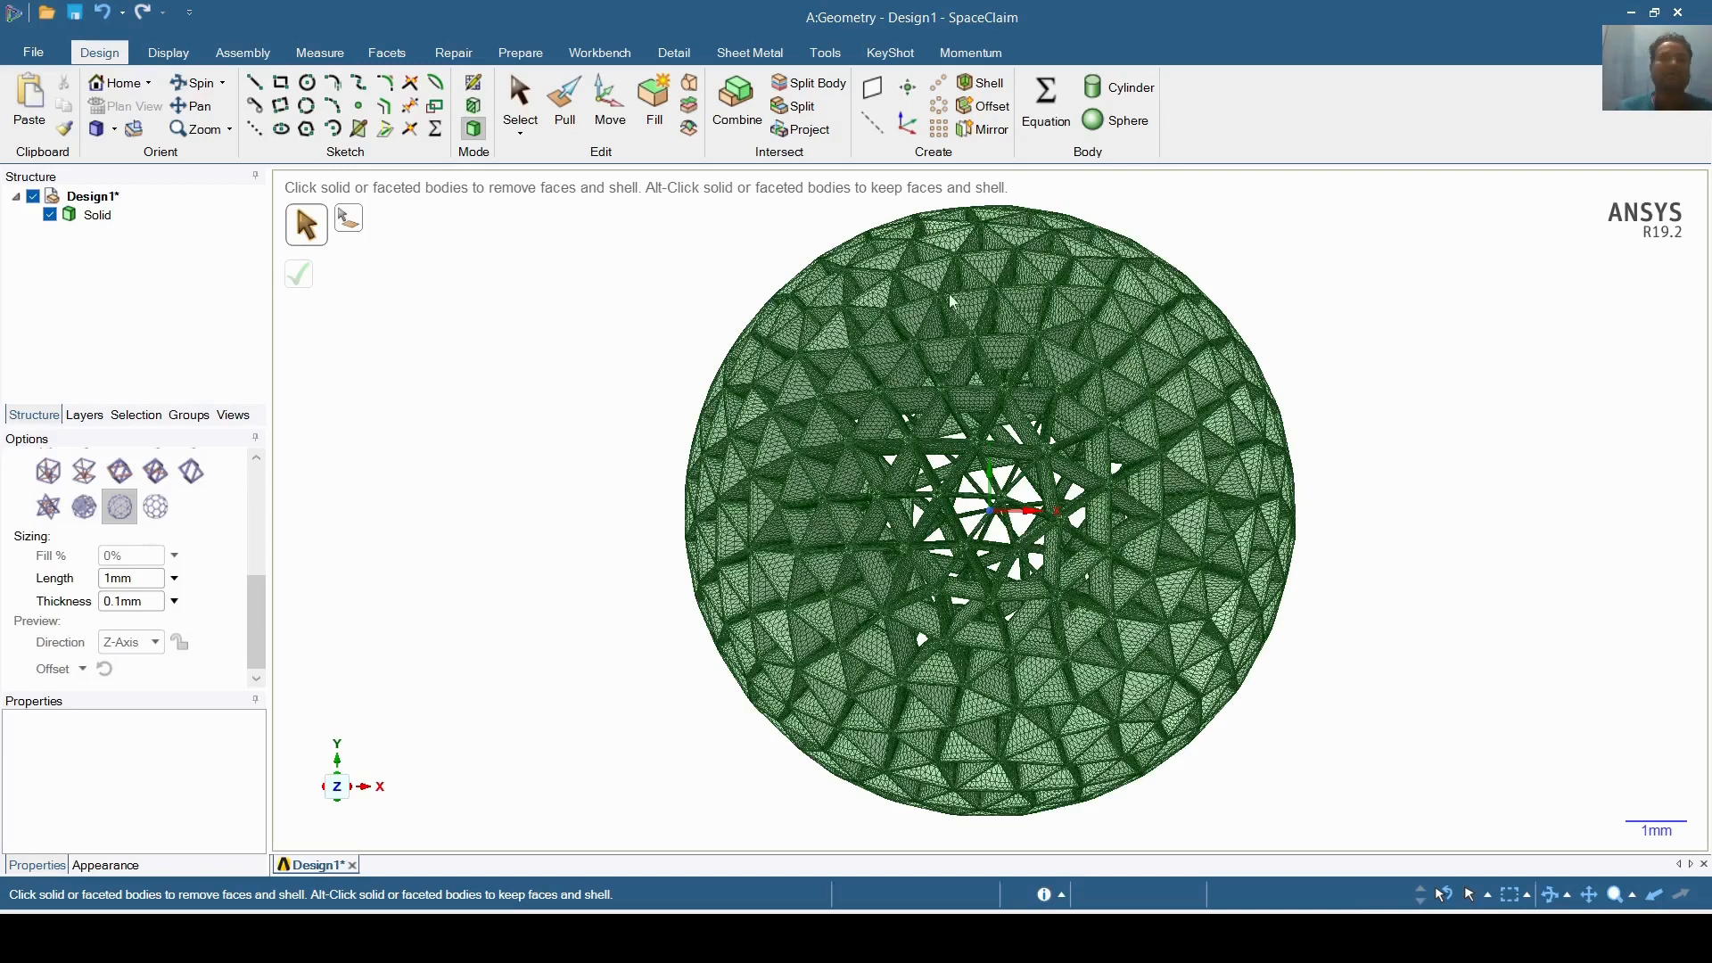
- Undo the solid conversion, the lattice shell and the sphere creation, back to the empty design
{"action": "left_click", "coordinate": [91, 15]}
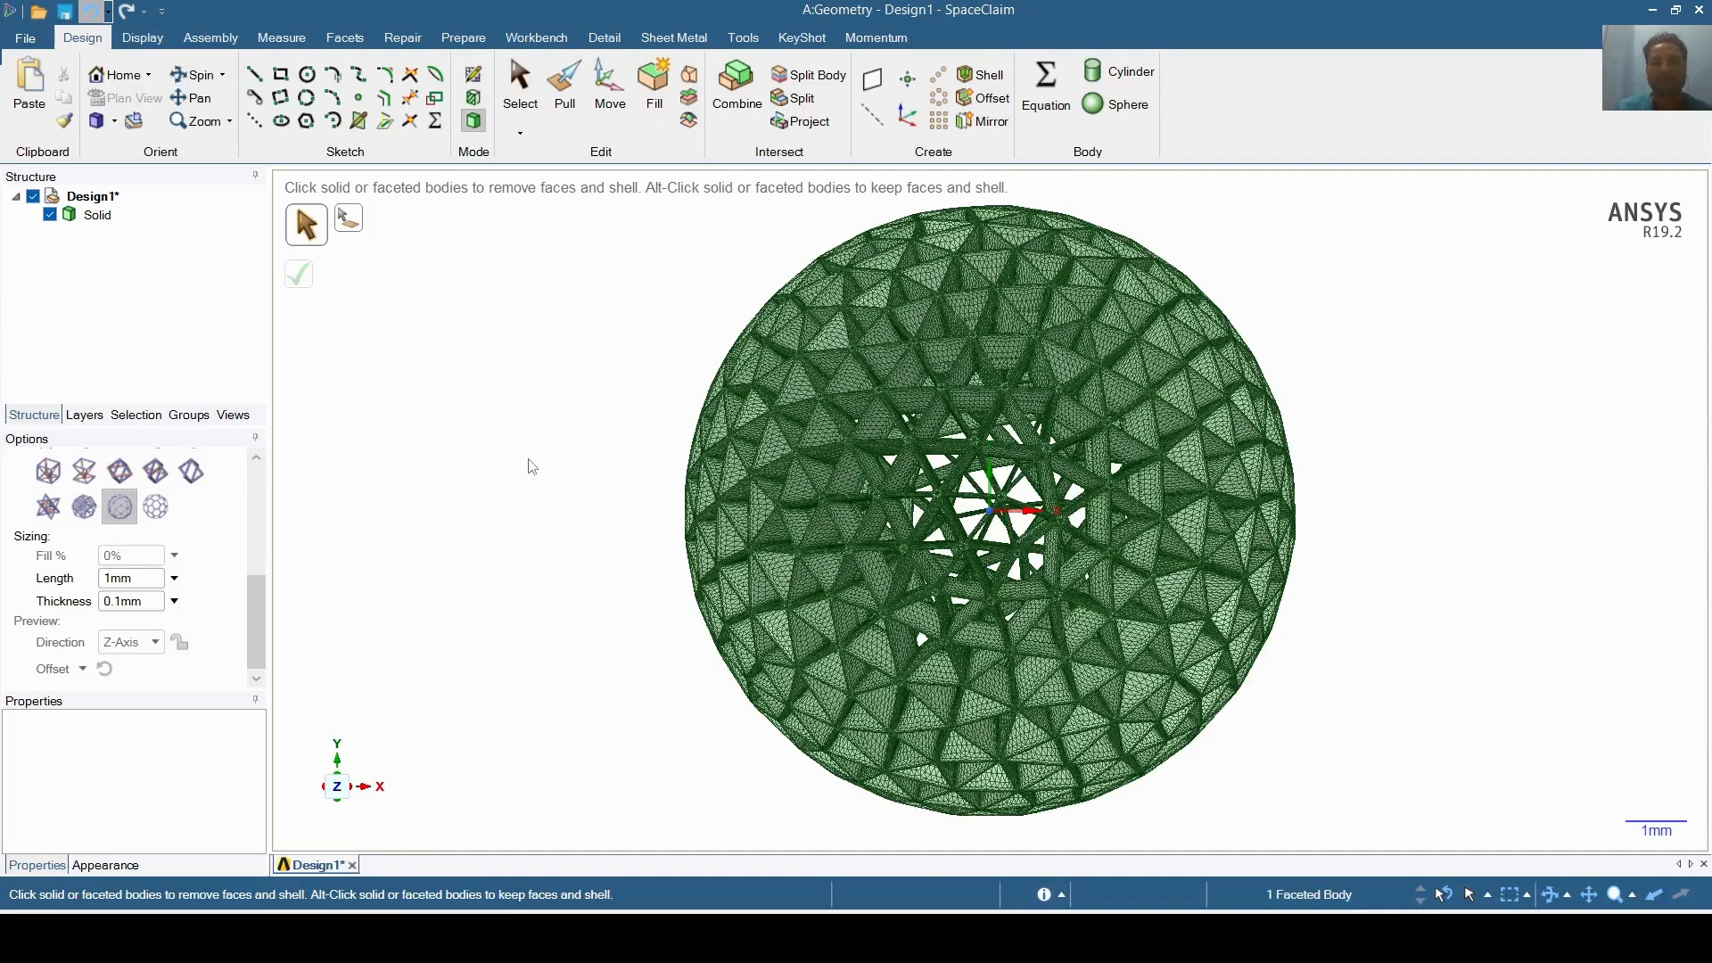
{"action": "left_click", "coordinate": [93, 13]}
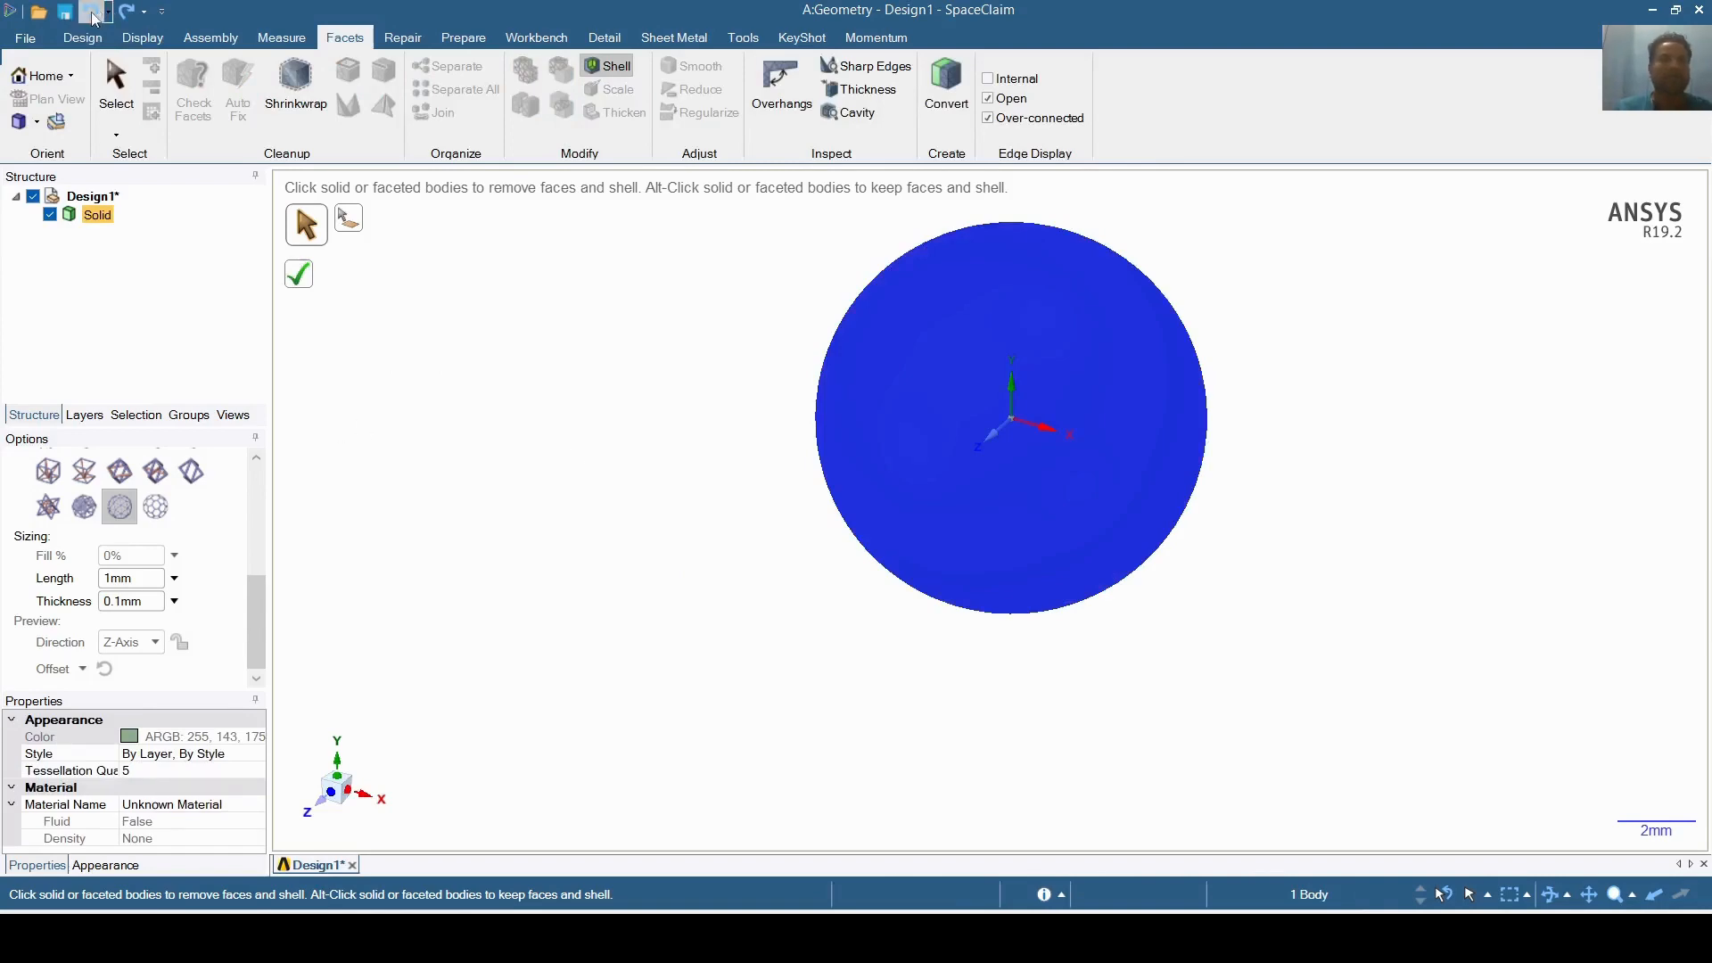
{"action": "left_click", "coordinate": [93, 13]}
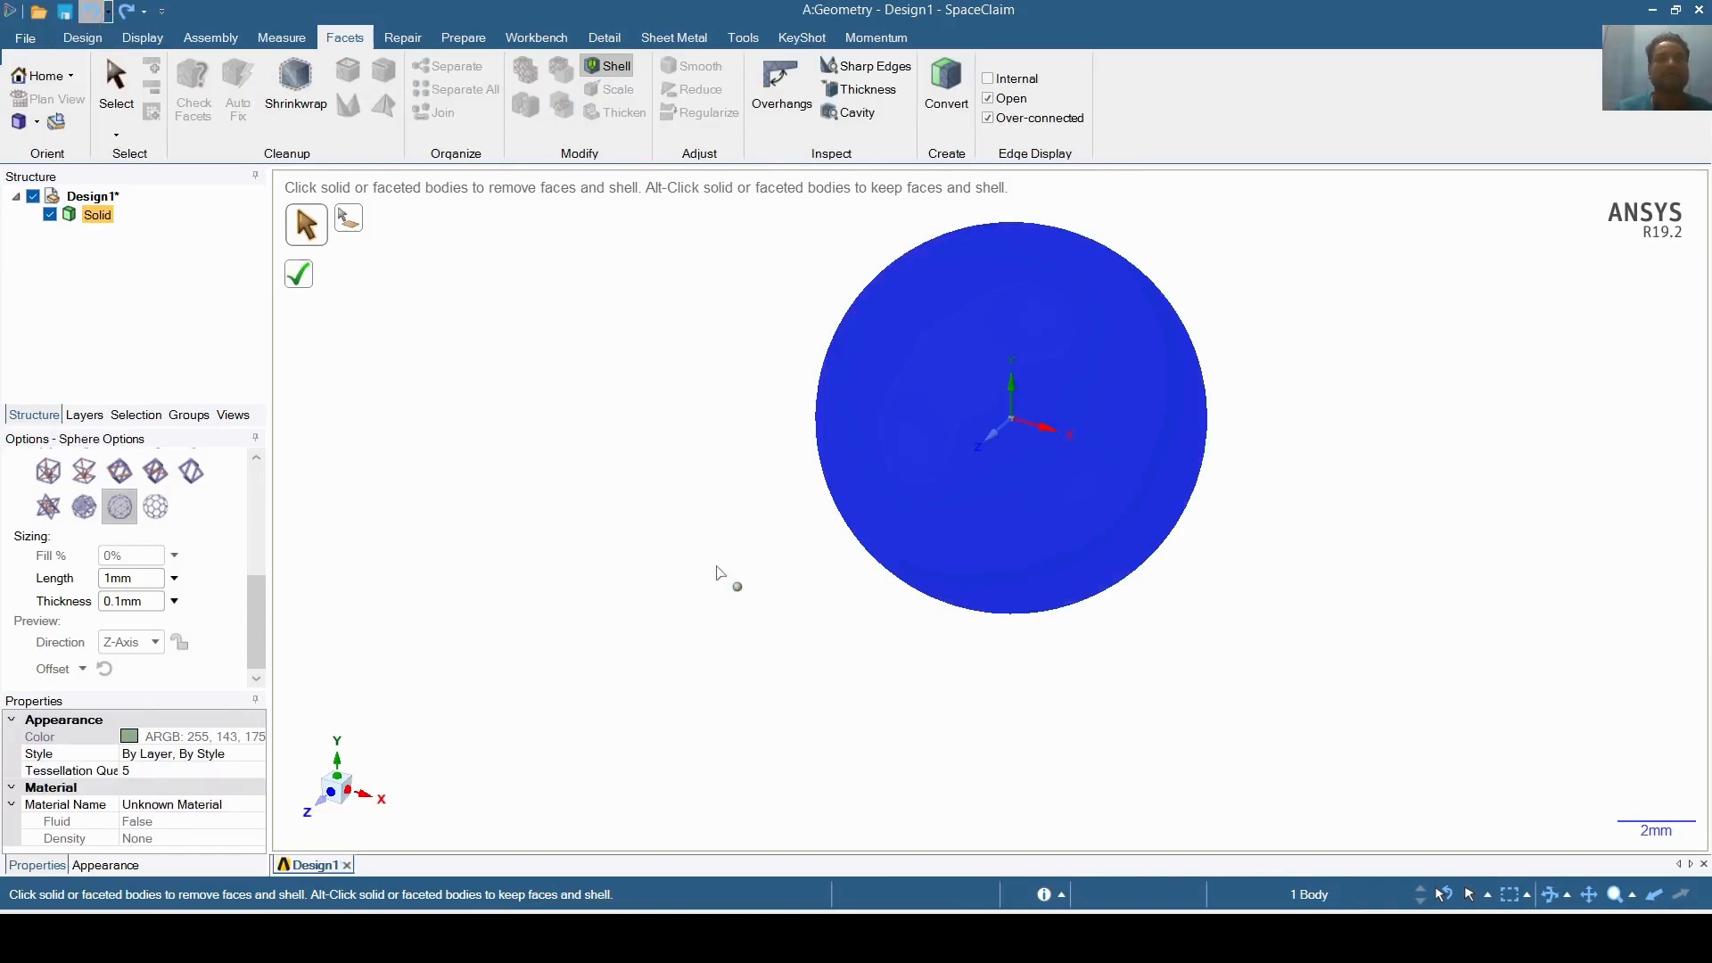
{"action": "key", "text": "ctrl+z"}
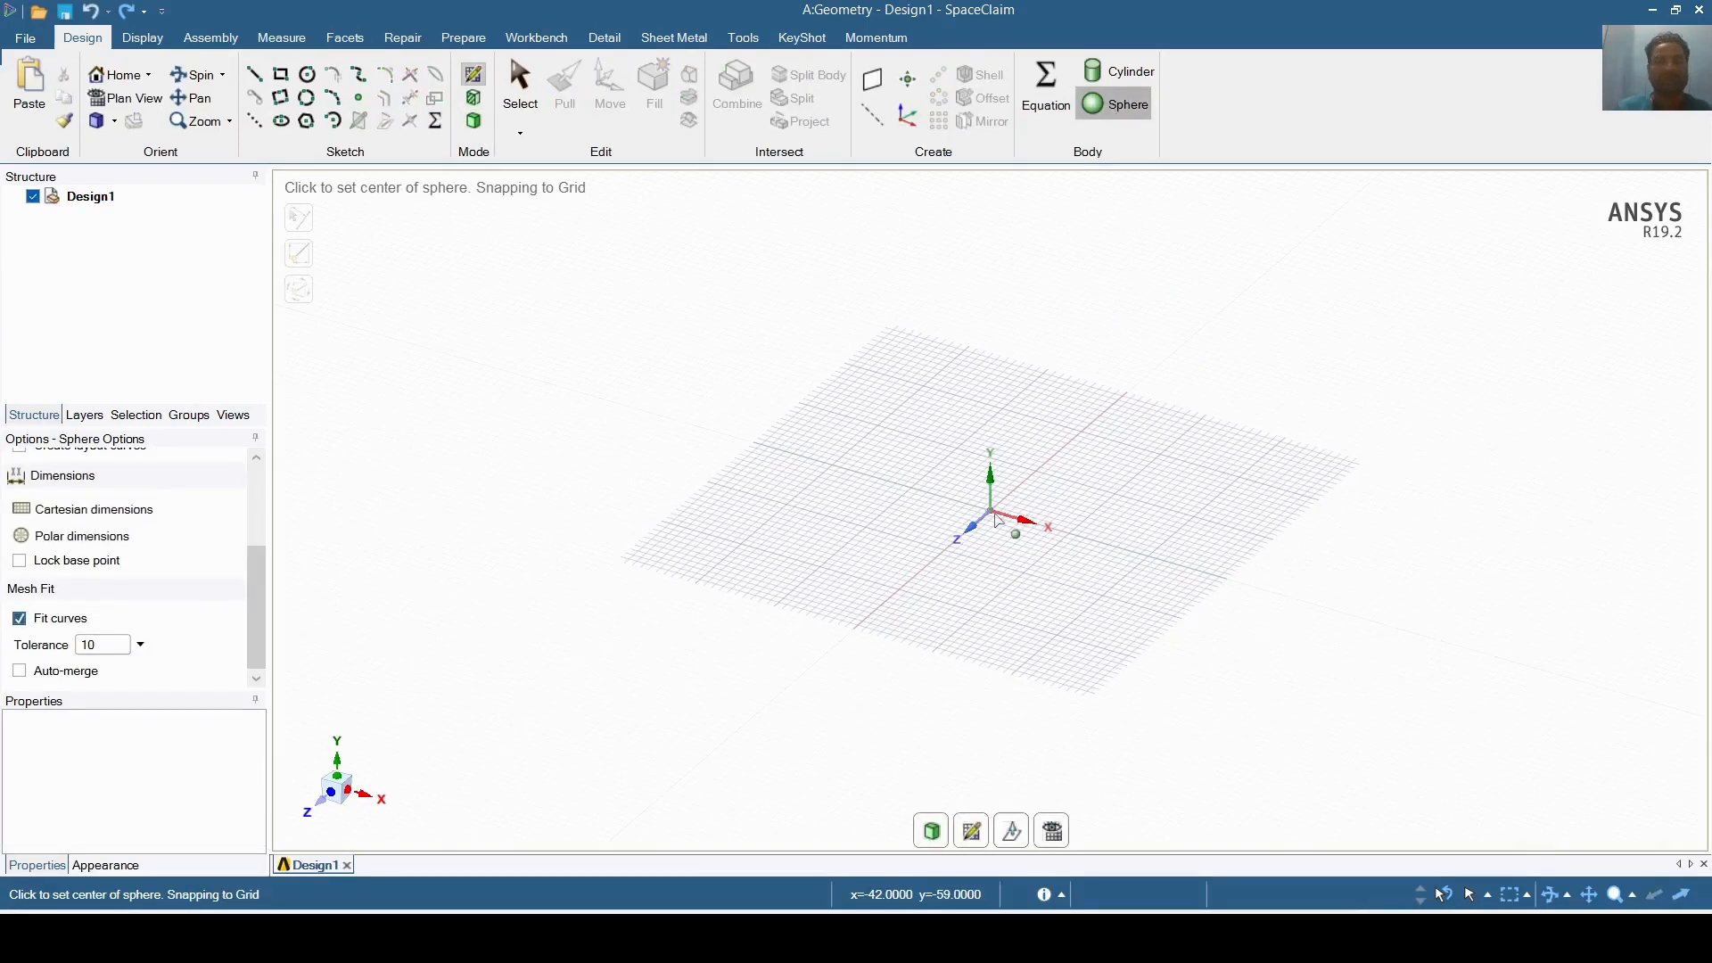
- Create a new 10 mm diameter sphere centred at the origin and switch to 3D mode
{"action": "left_click", "coordinate": [991, 512]}
{"action": "type", "text": "1"}
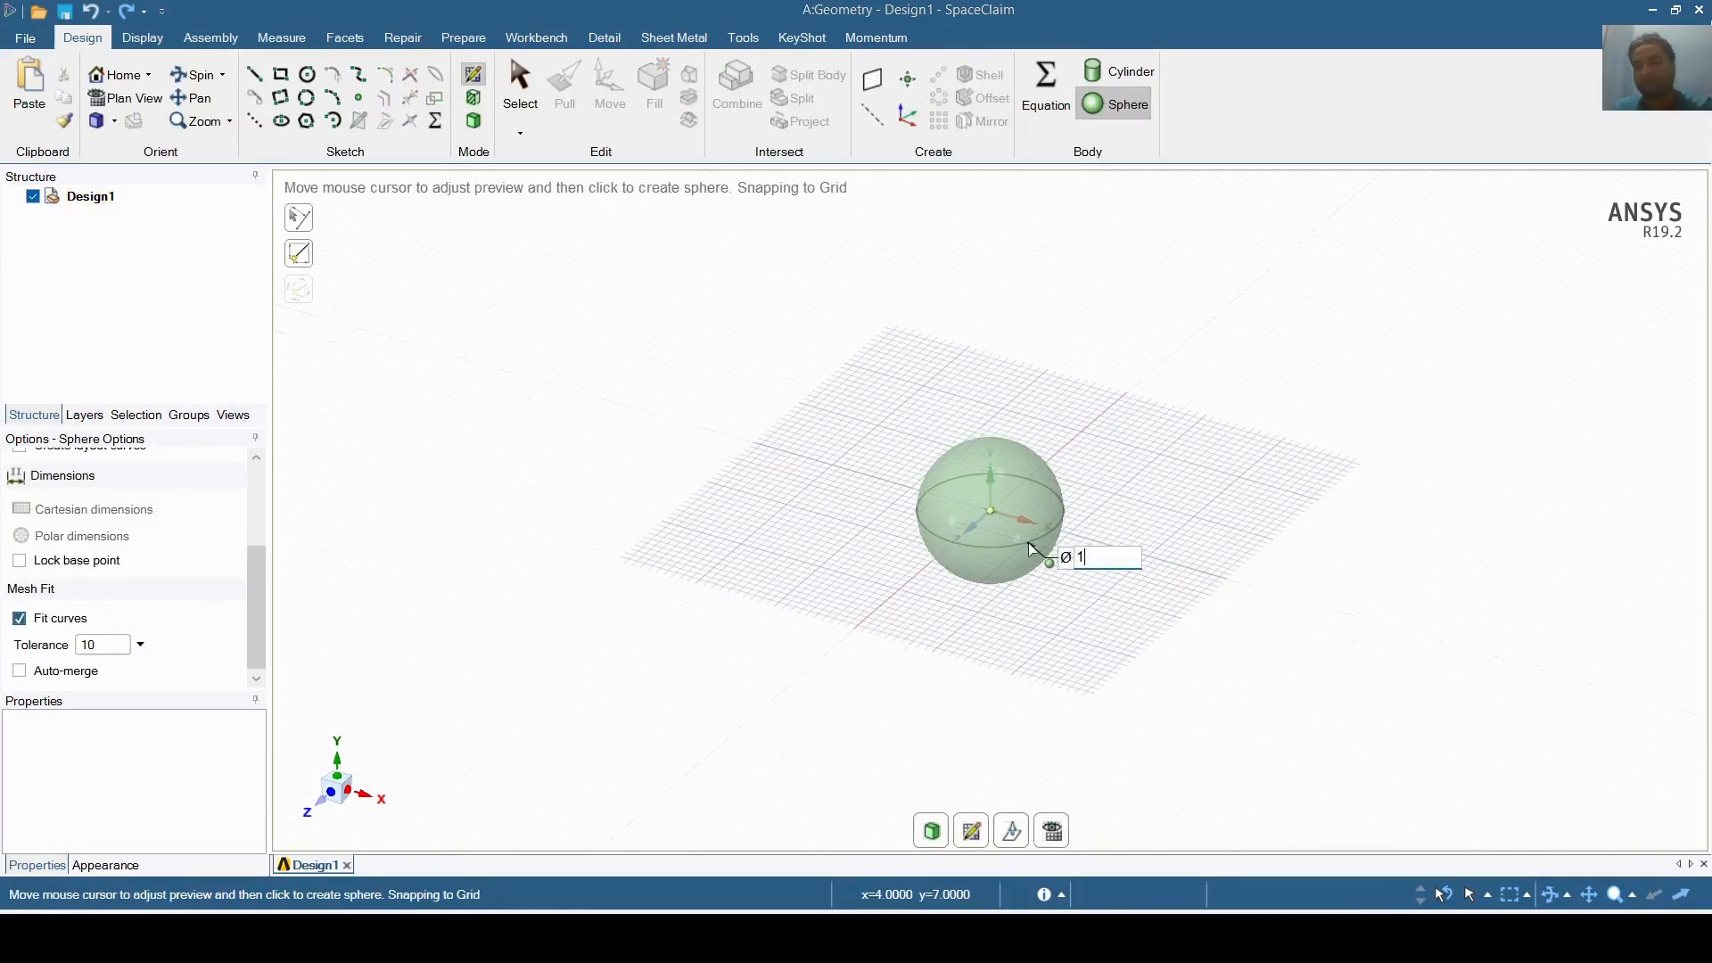
{"action": "type", "text": "0"}
{"action": "key", "text": "Return"}
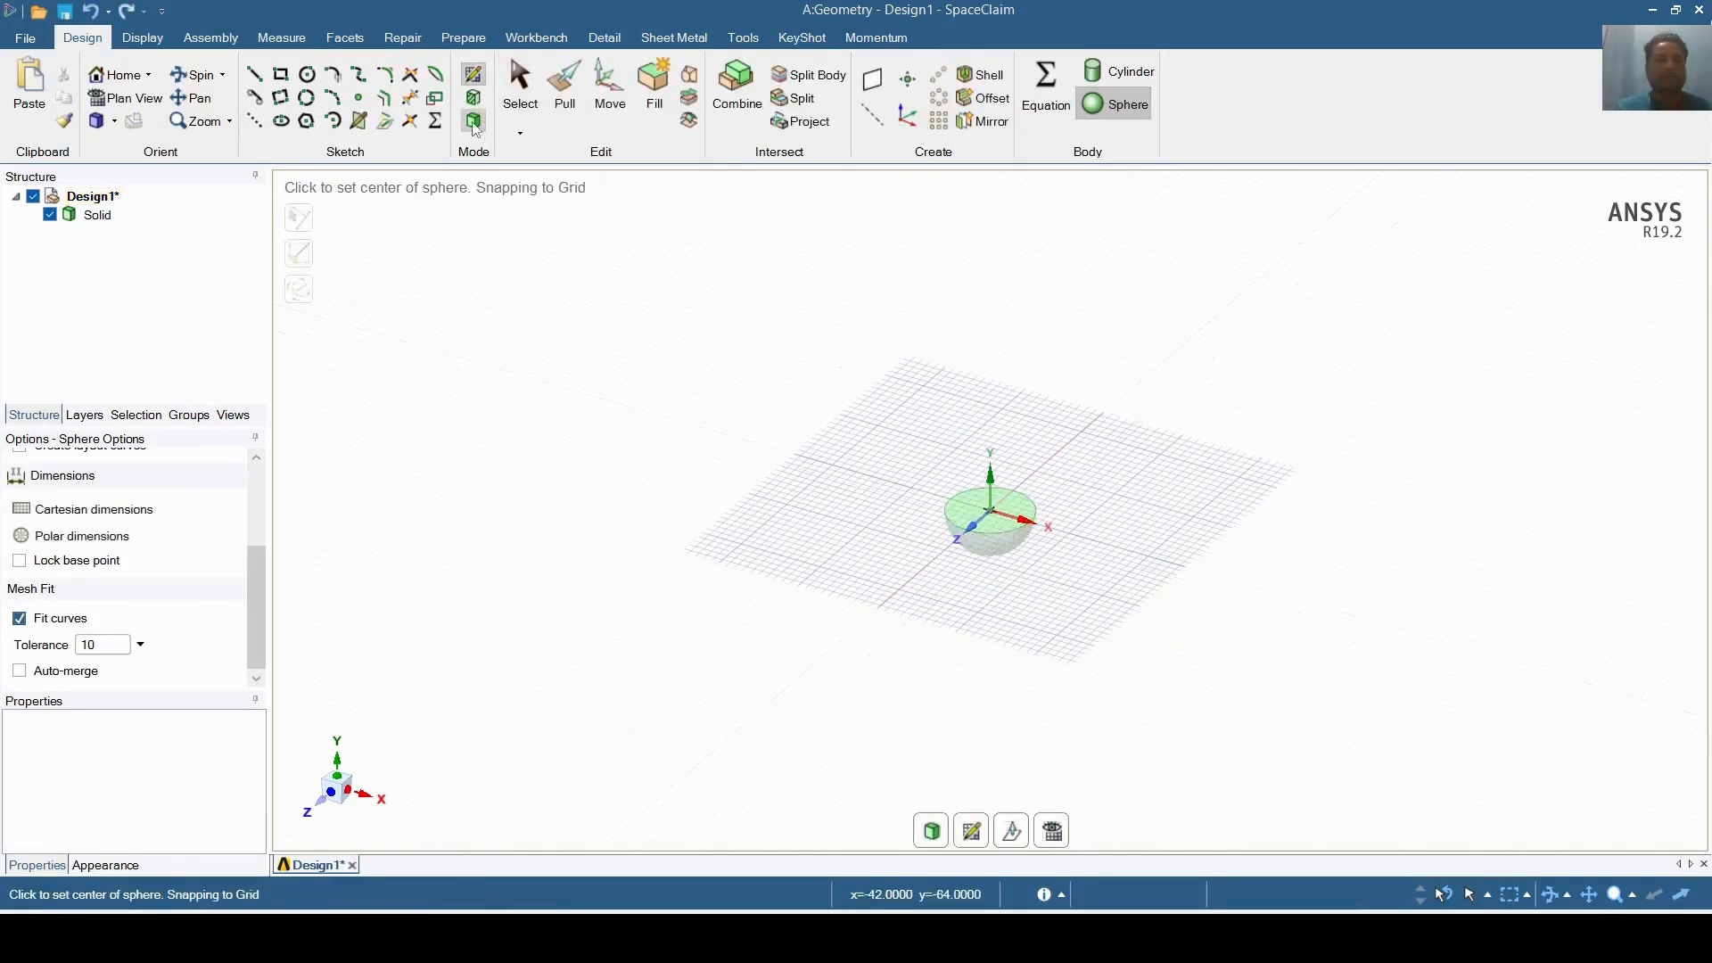
{"action": "left_click", "coordinate": [474, 123]}
{"action": "scroll", "coordinate": [772, 329], "scroll_direction": "up", "scroll_amount": 2}
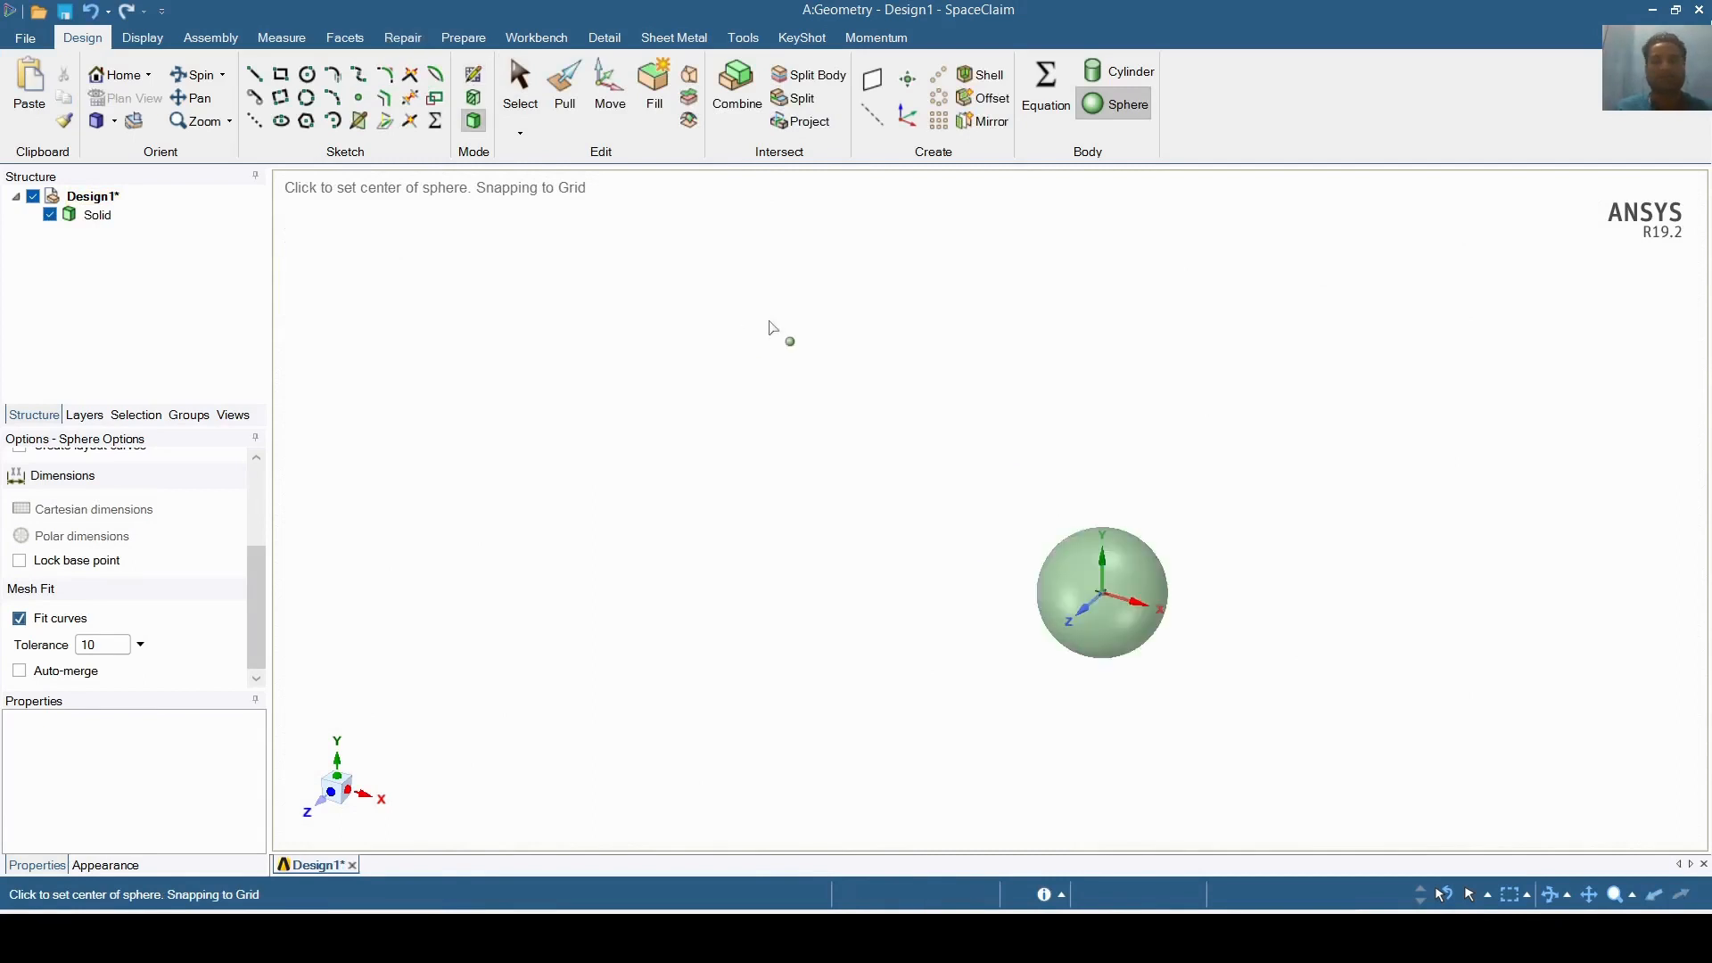
{"action": "scroll", "coordinate": [776, 330], "scroll_direction": "up", "scroll_amount": 2}
{"action": "left_click", "coordinate": [1589, 894]}
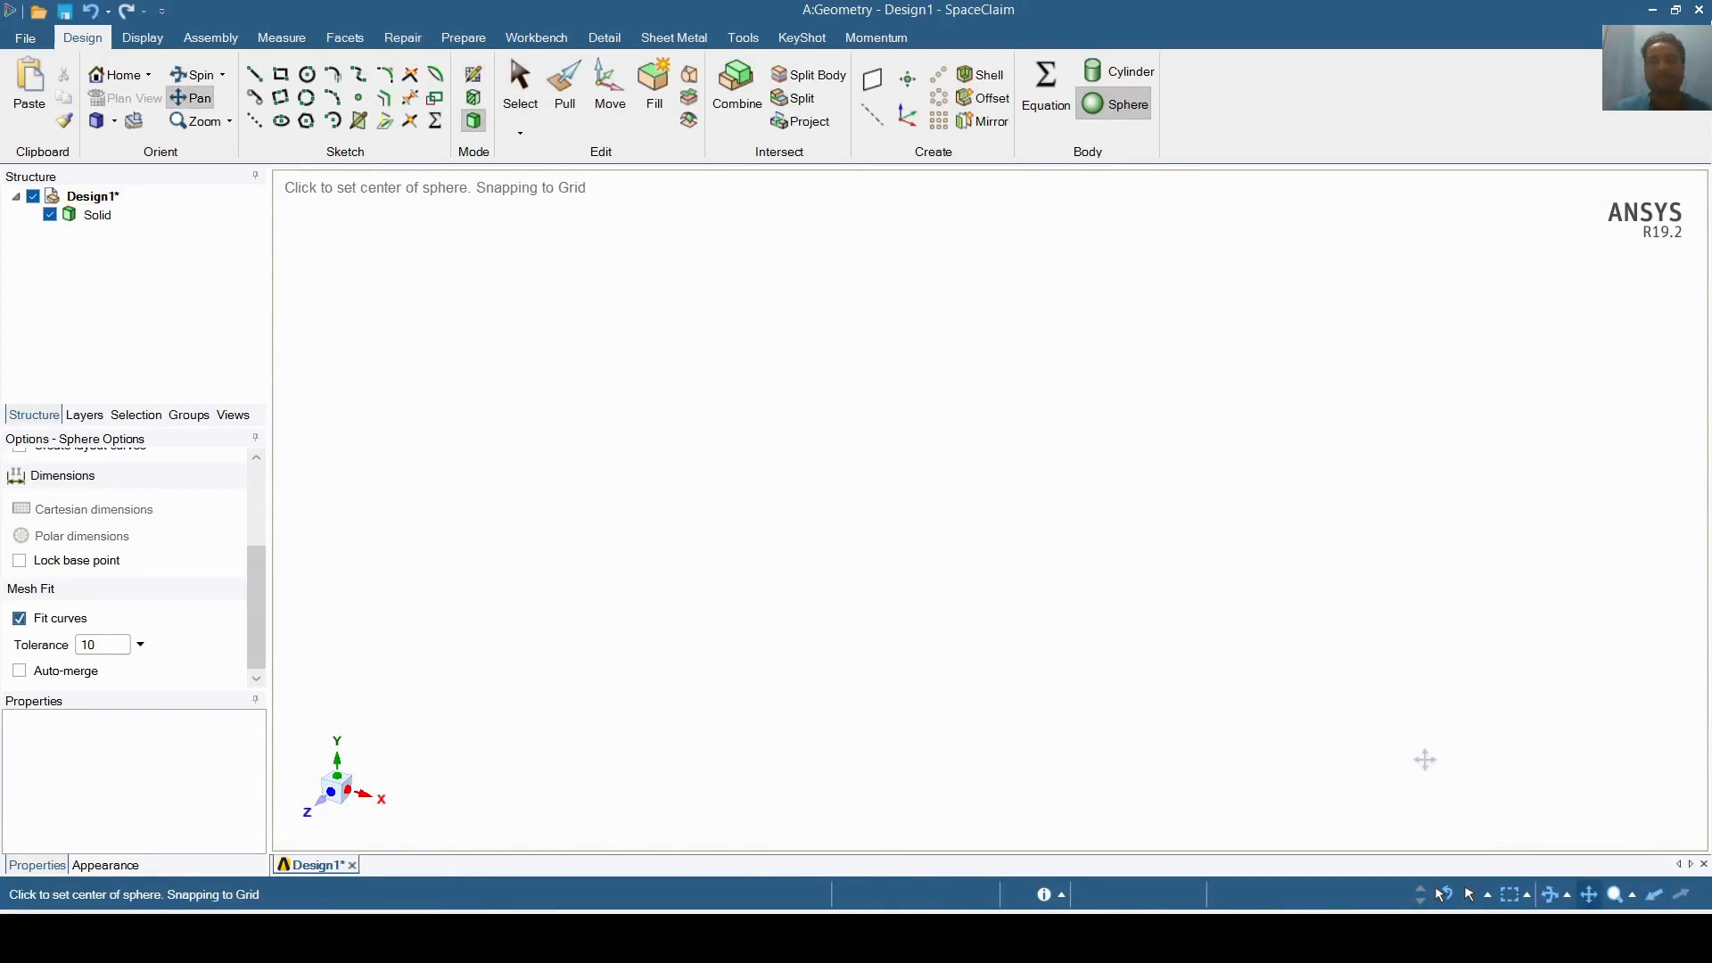
{"action": "left_click_drag", "start_coordinate": [1425, 760], "coordinate": [793, 397]}
{"action": "left_click_drag", "start_coordinate": [1507, 811], "coordinate": [1314, 398]}
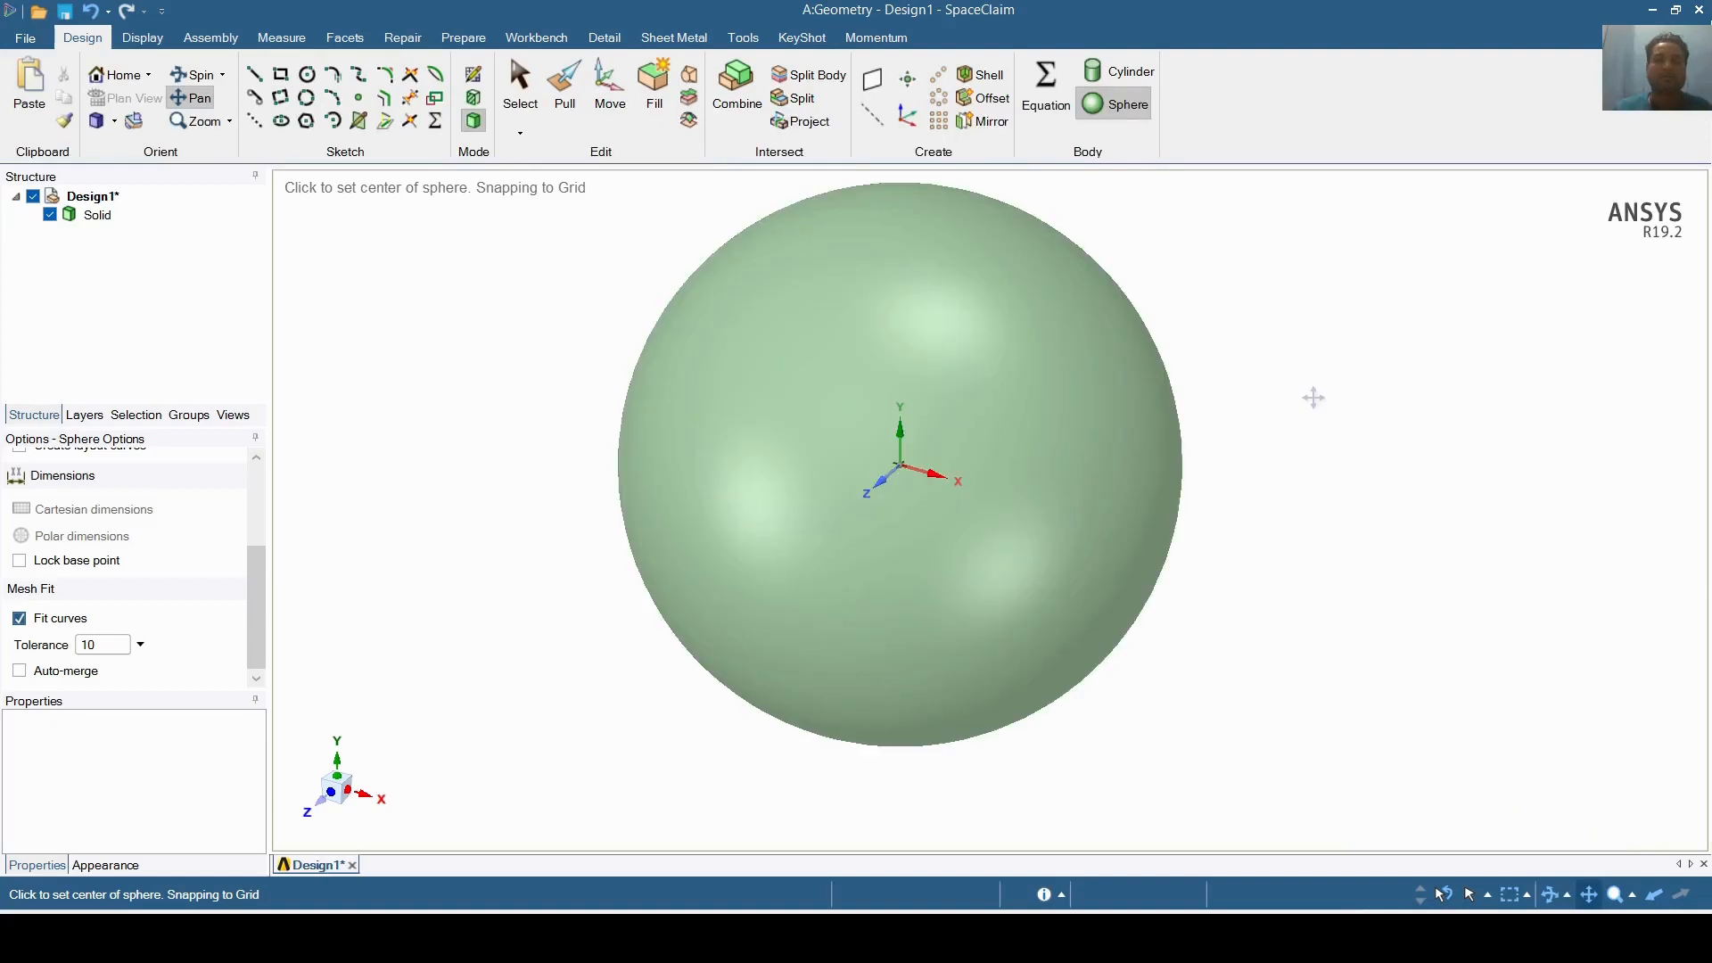
{"action": "left_click_drag", "start_coordinate": [1517, 600], "coordinate": [1508, 621]}
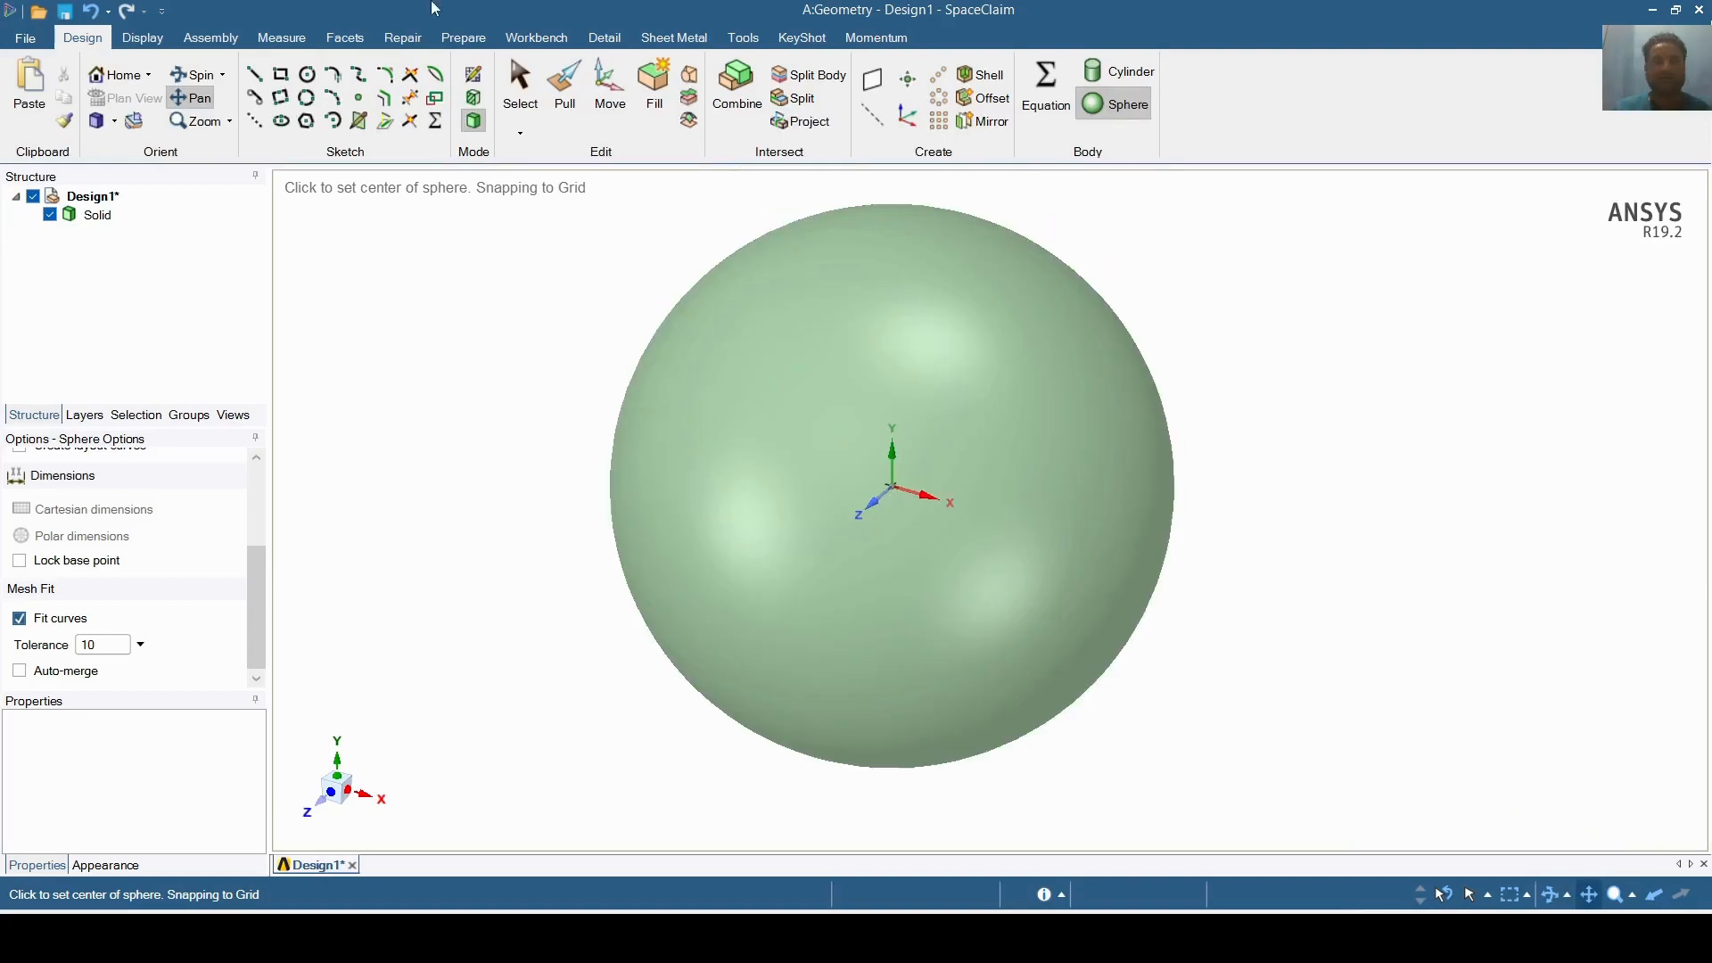
- Set up a faceted Shell with basic Lattices infill, using the Hexagon Surface Faceted Lattice
{"action": "left_click", "coordinate": [345, 37]}
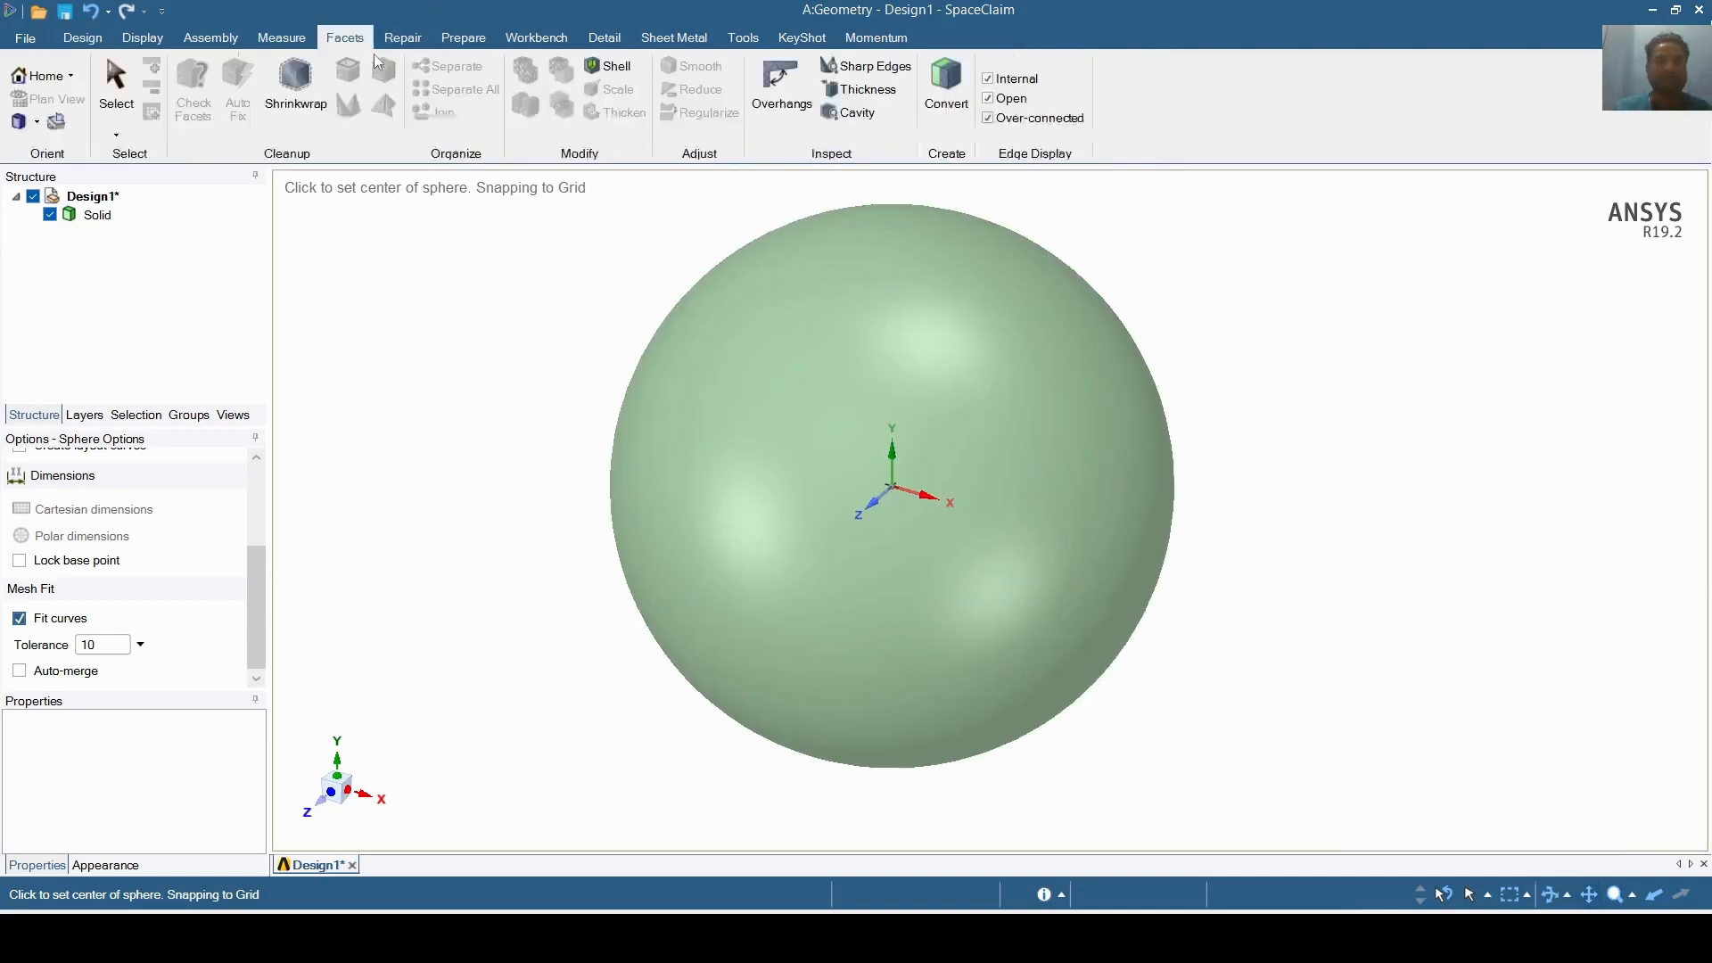
{"action": "left_click", "coordinate": [611, 67]}
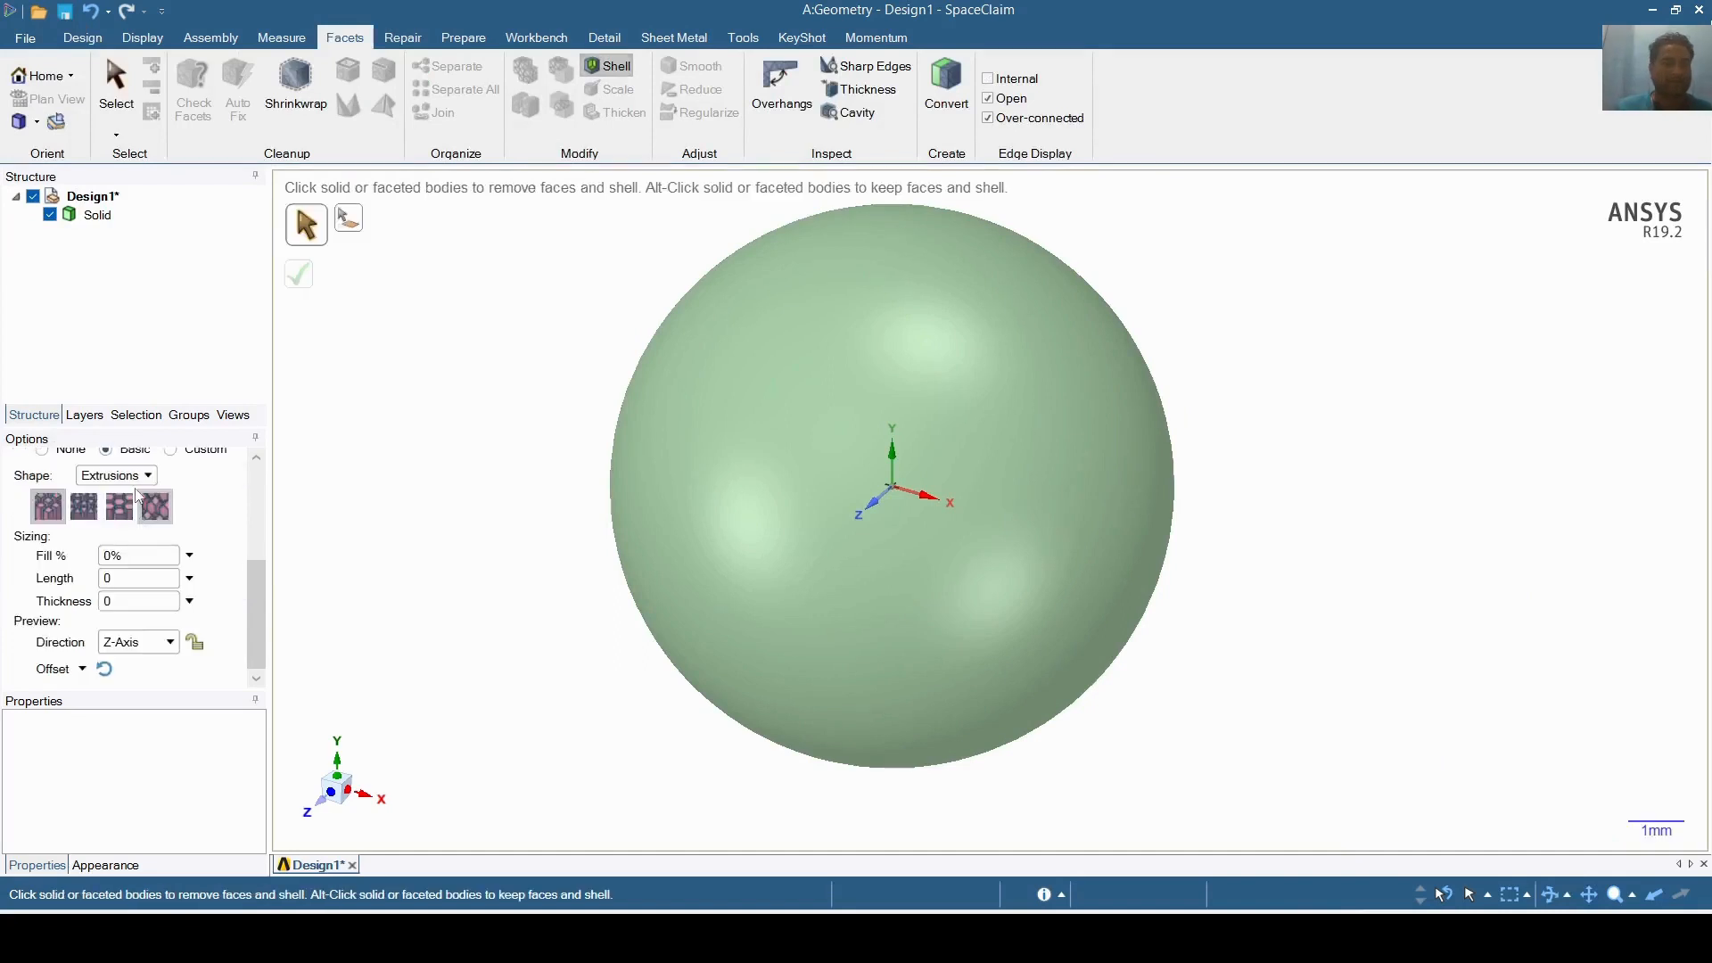
{"action": "left_click", "coordinate": [146, 477]}
{"action": "left_click", "coordinate": [148, 520]}
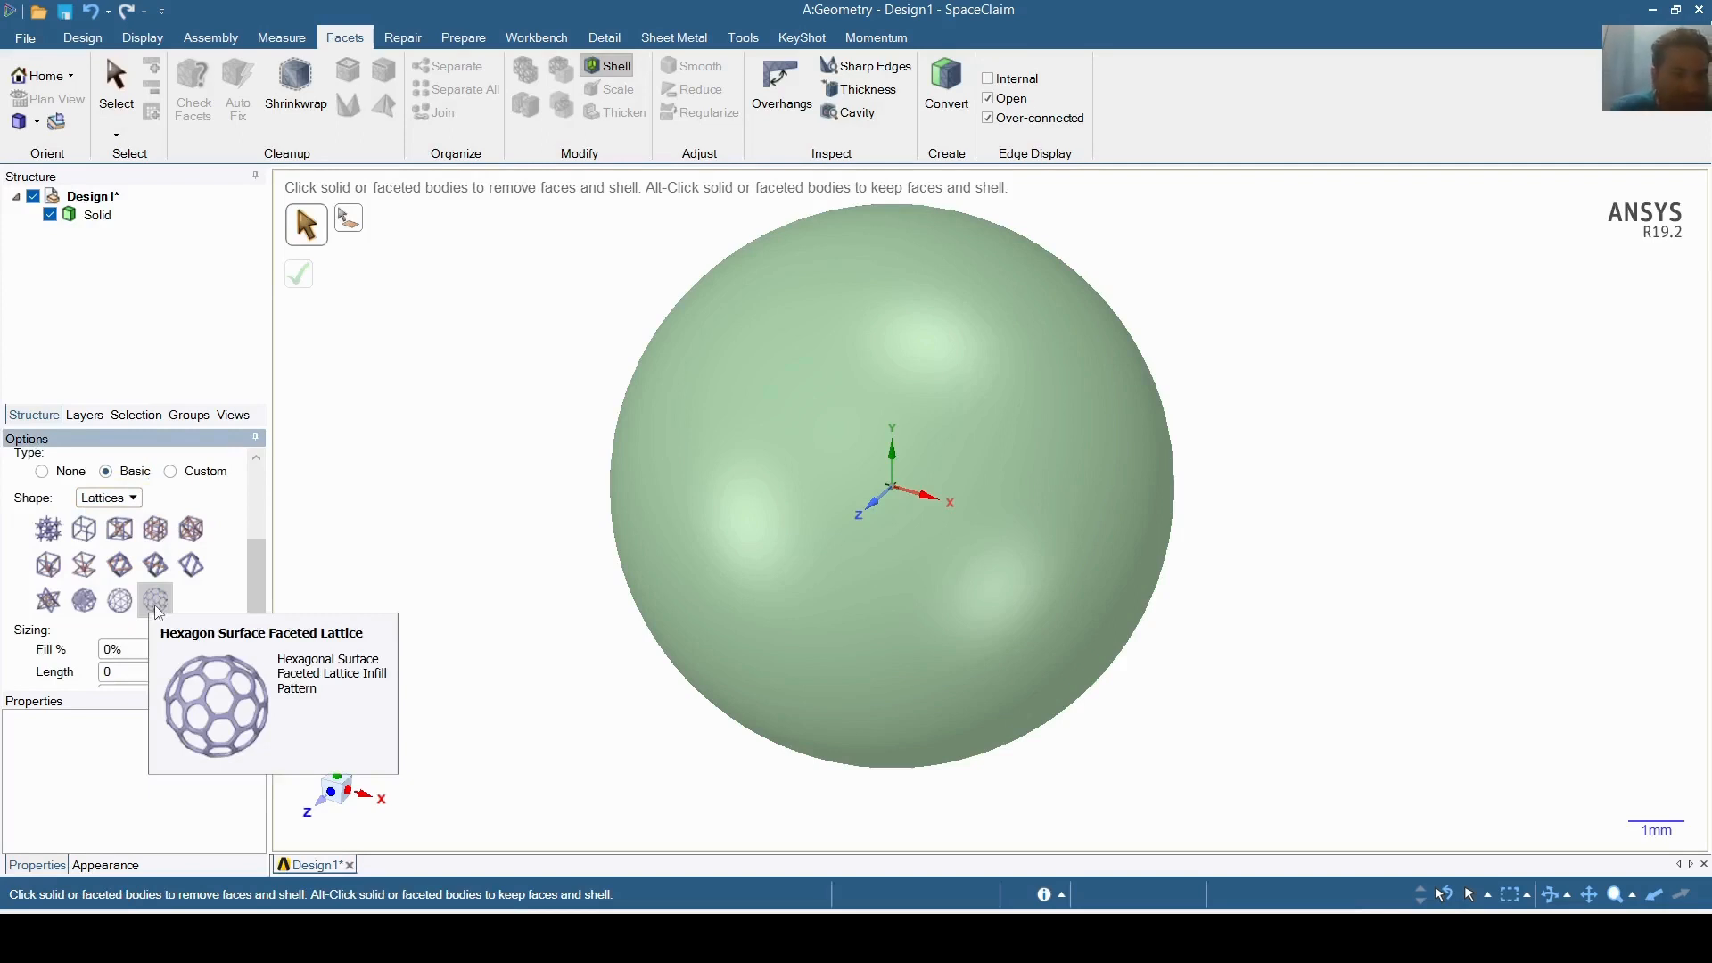
{"action": "left_click", "coordinate": [156, 603]}
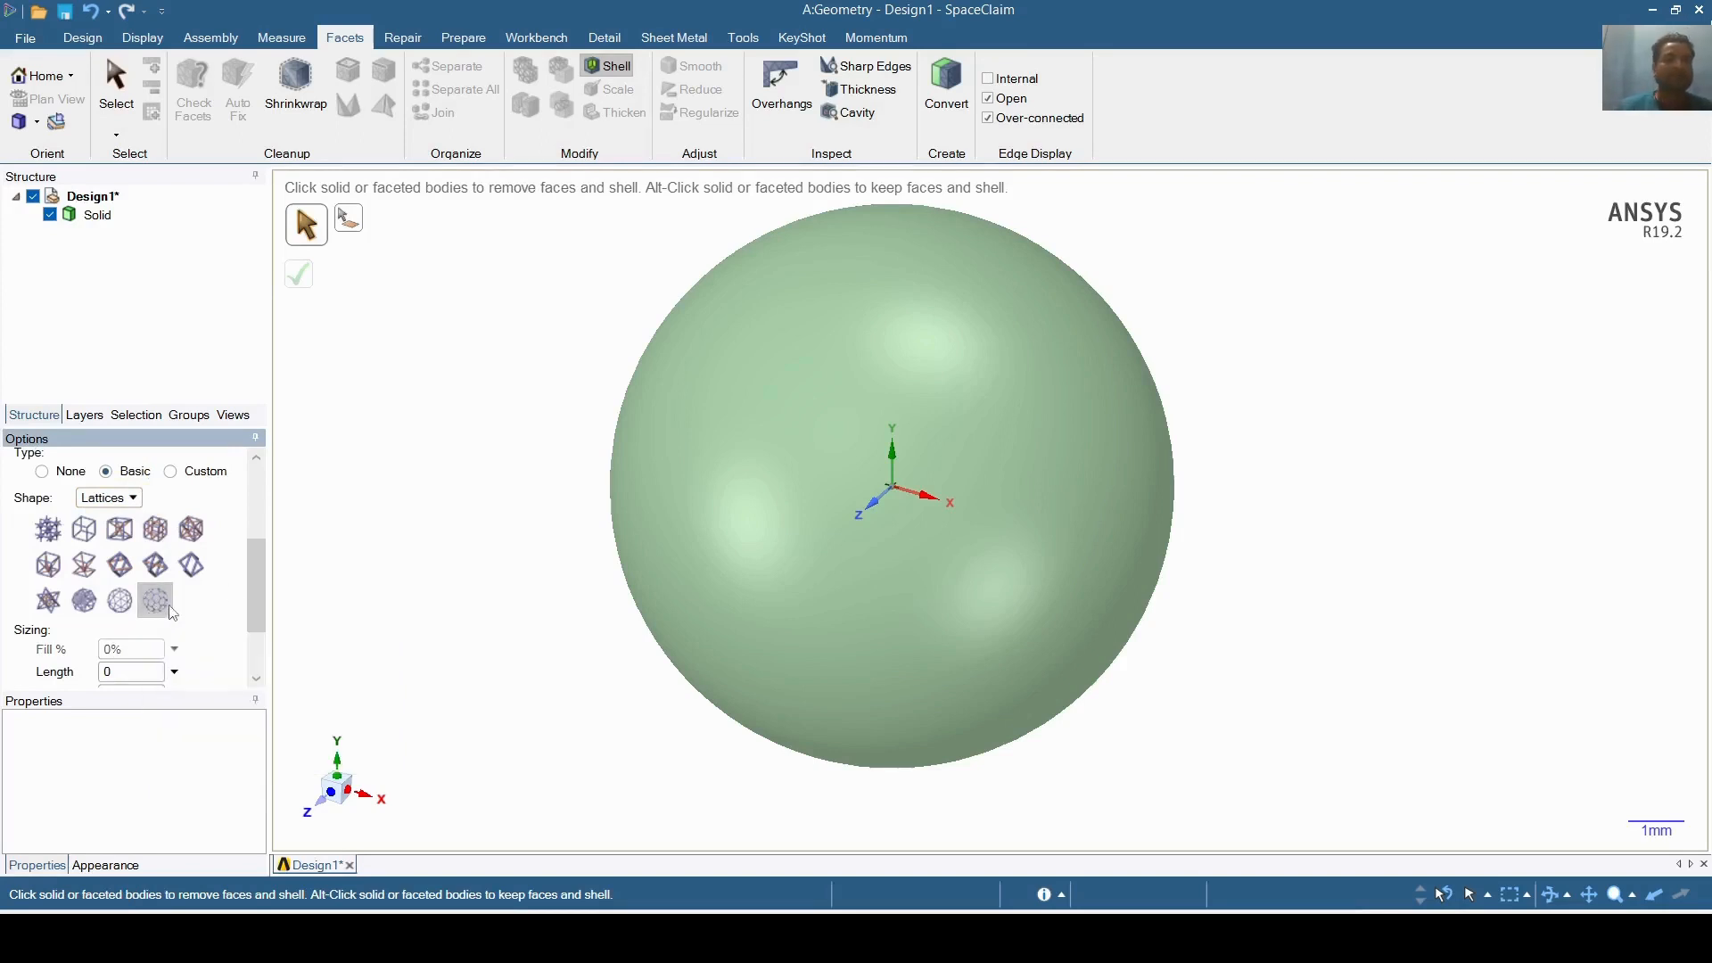
- Select the solid sphere for shelling and set its outer face to be removed
{"action": "left_click", "coordinate": [99, 215]}
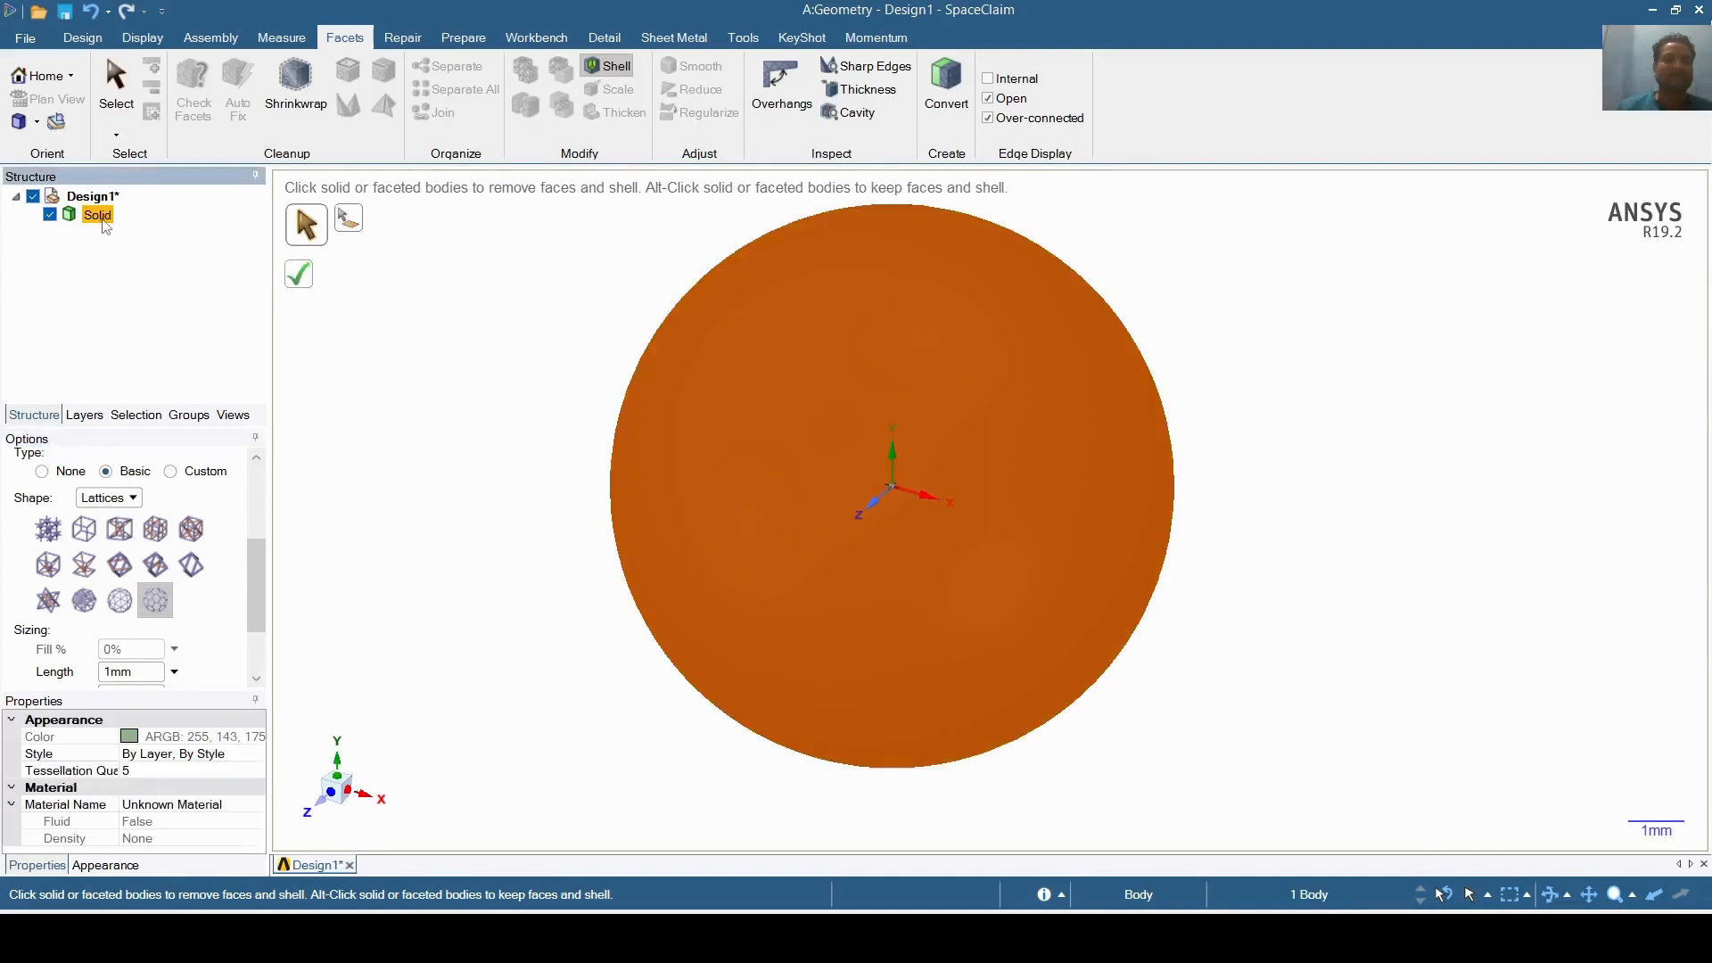
{"action": "left_click", "coordinate": [350, 225]}
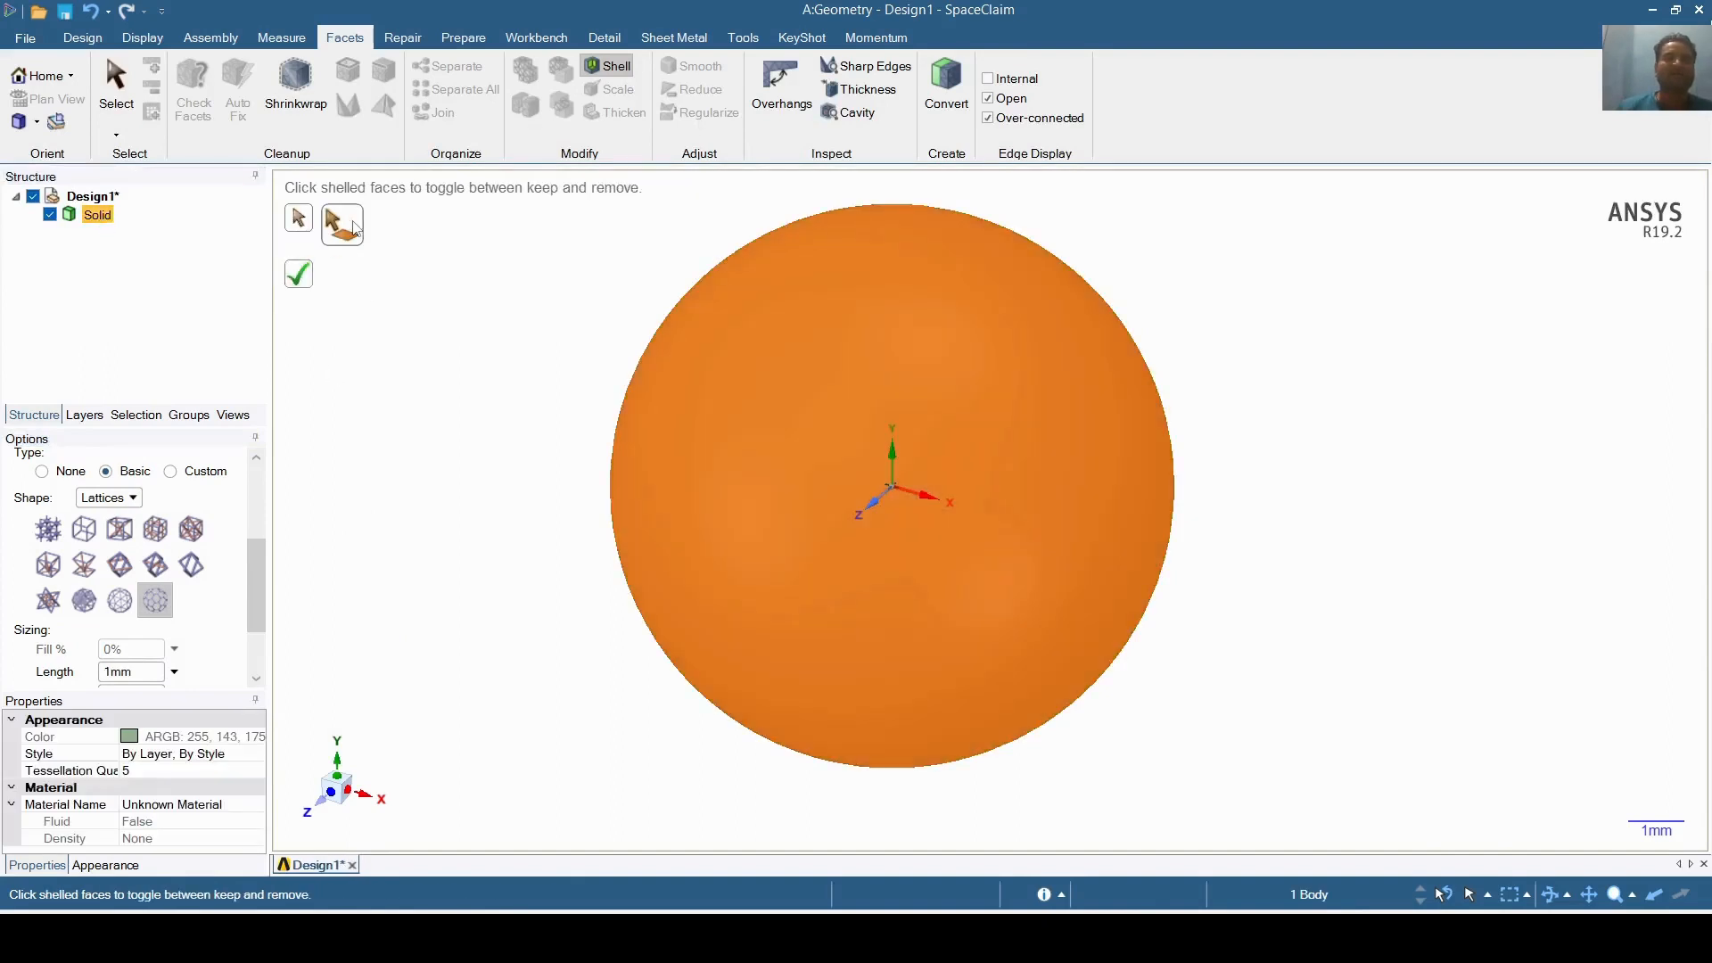
{"action": "left_click", "coordinate": [726, 436]}
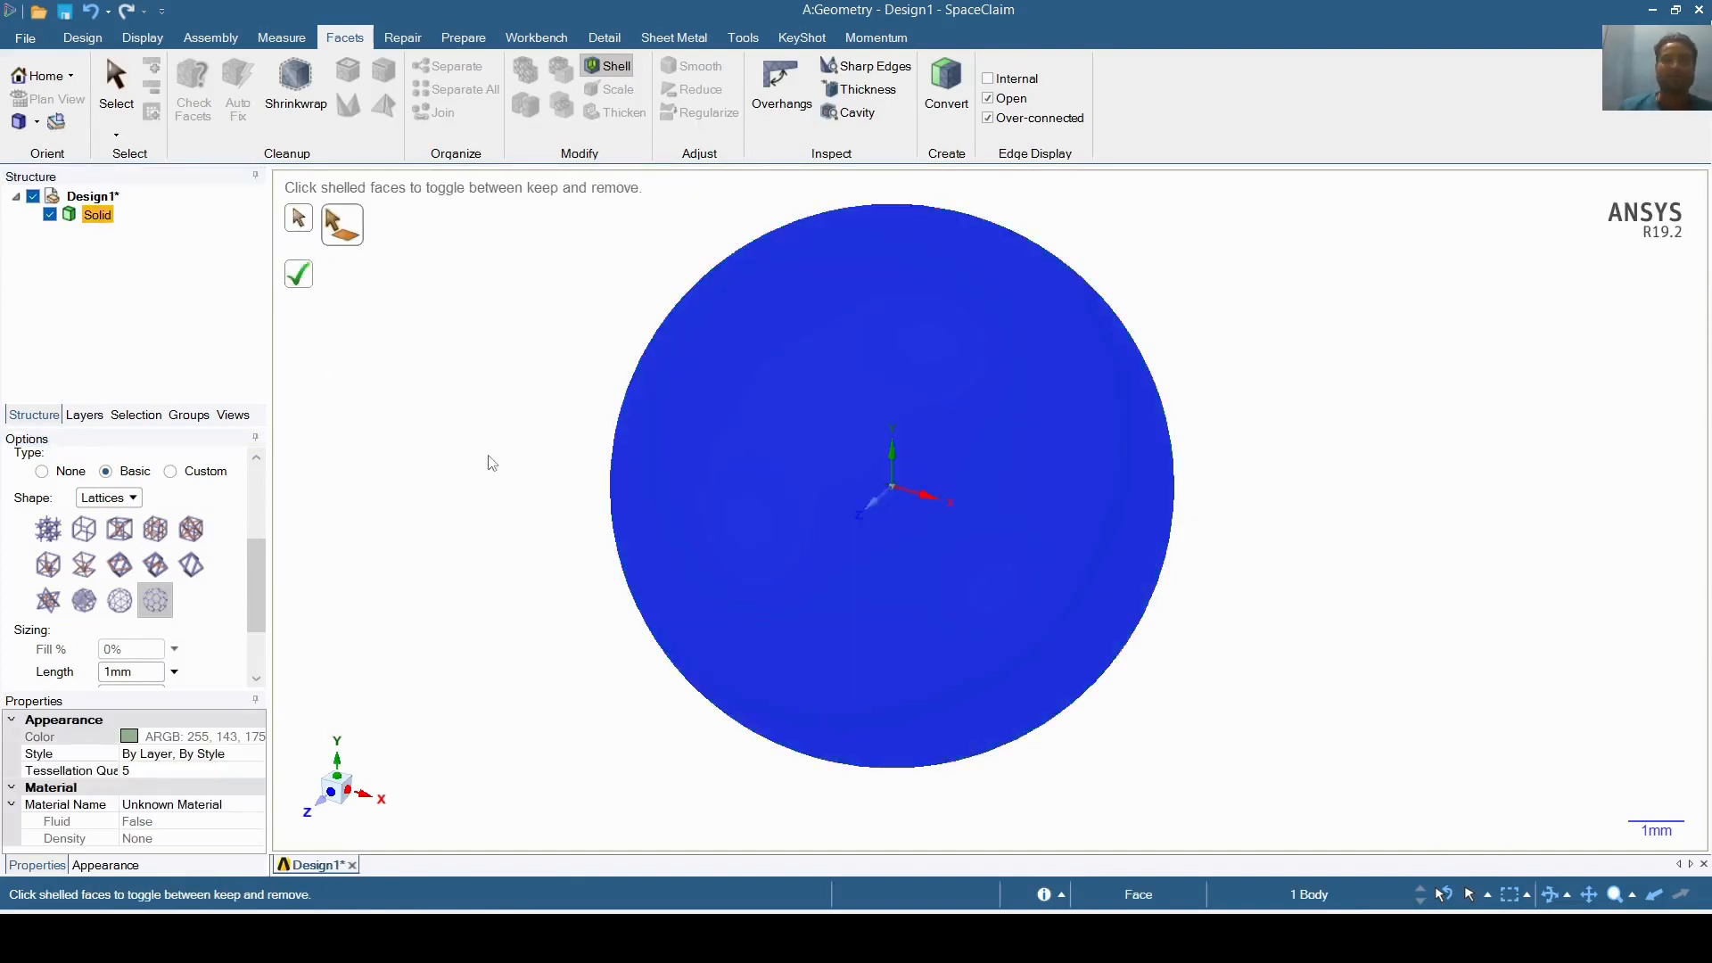
- Set the hexagonal lattice to 2 mm length and 0.3 mm thickness, and apply the shell
{"action": "left_click_drag", "start_coordinate": [260, 607], "coordinate": [261, 644]}
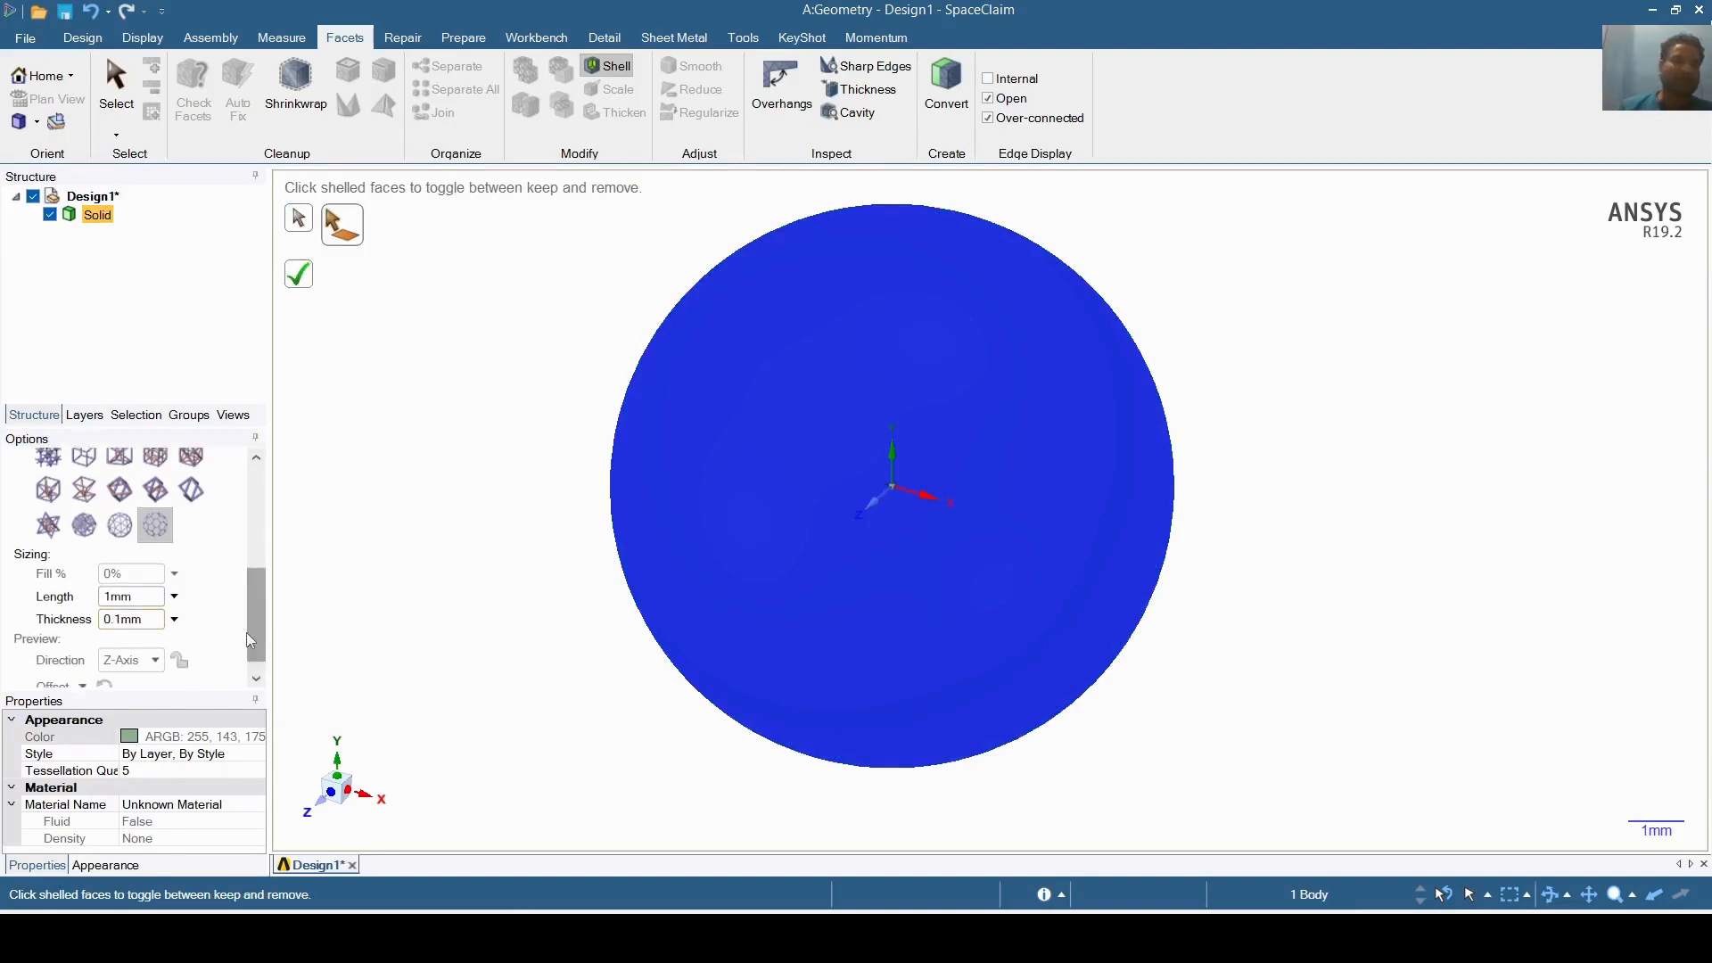
{"action": "double_click", "coordinate": [148, 599]}
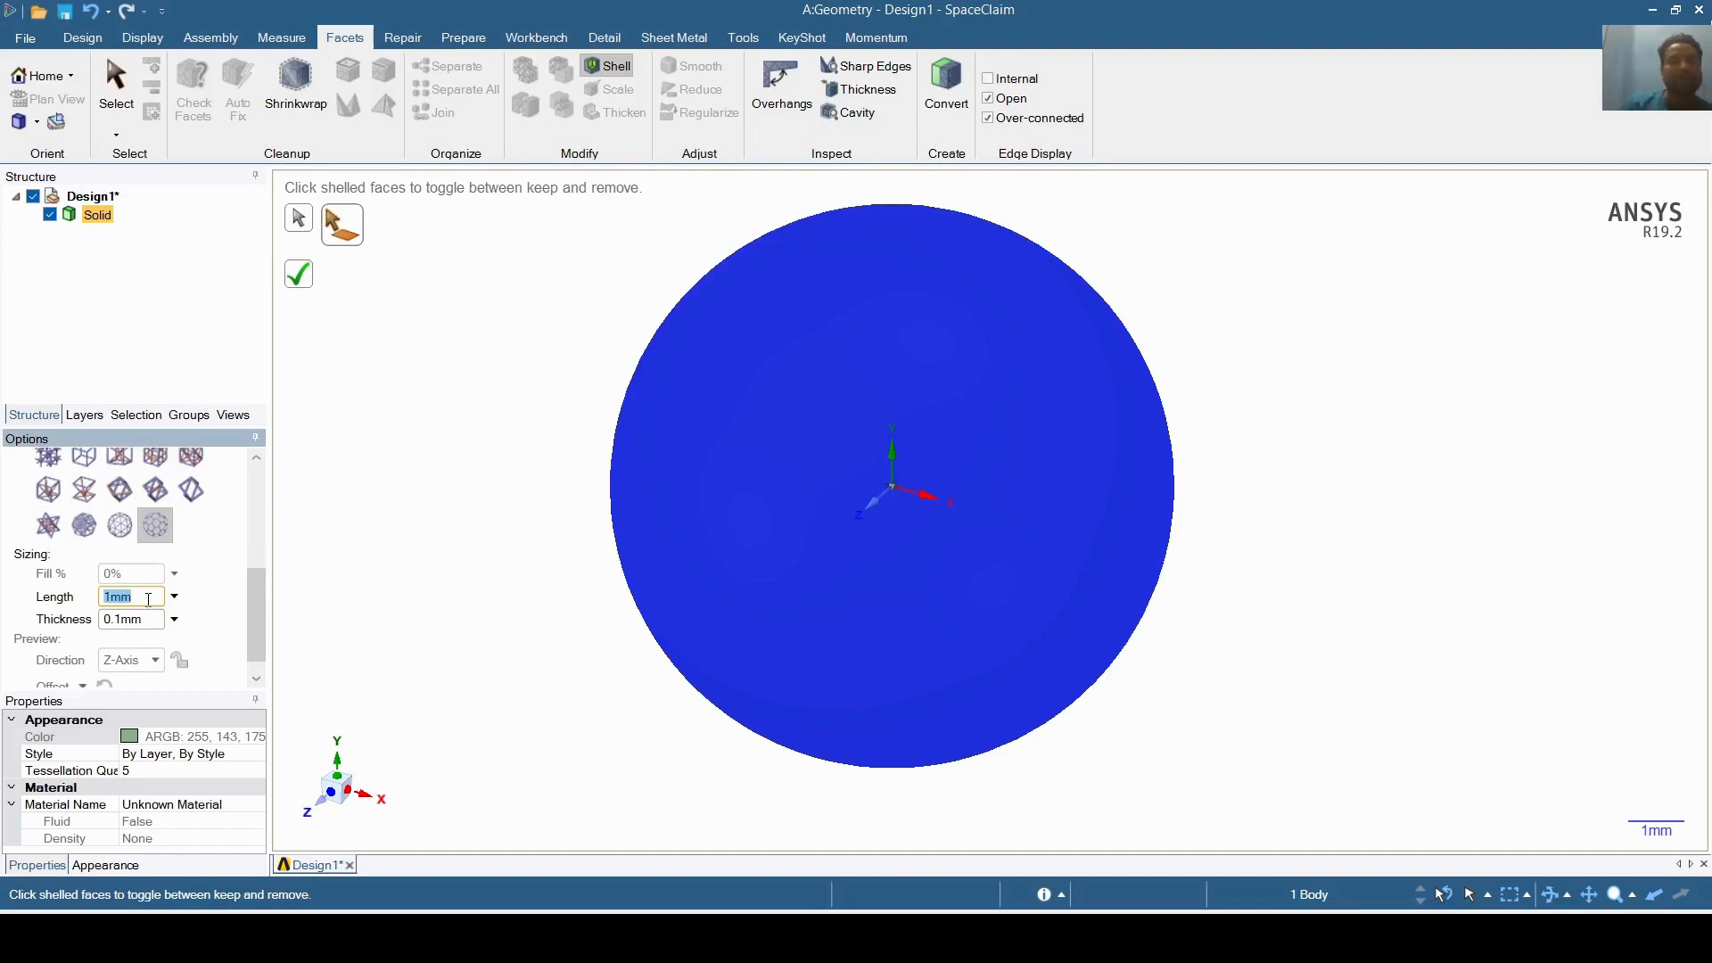
{"action": "type", "text": "2"}
{"action": "key", "text": "Tab"}
{"action": "type", "text": "1"}
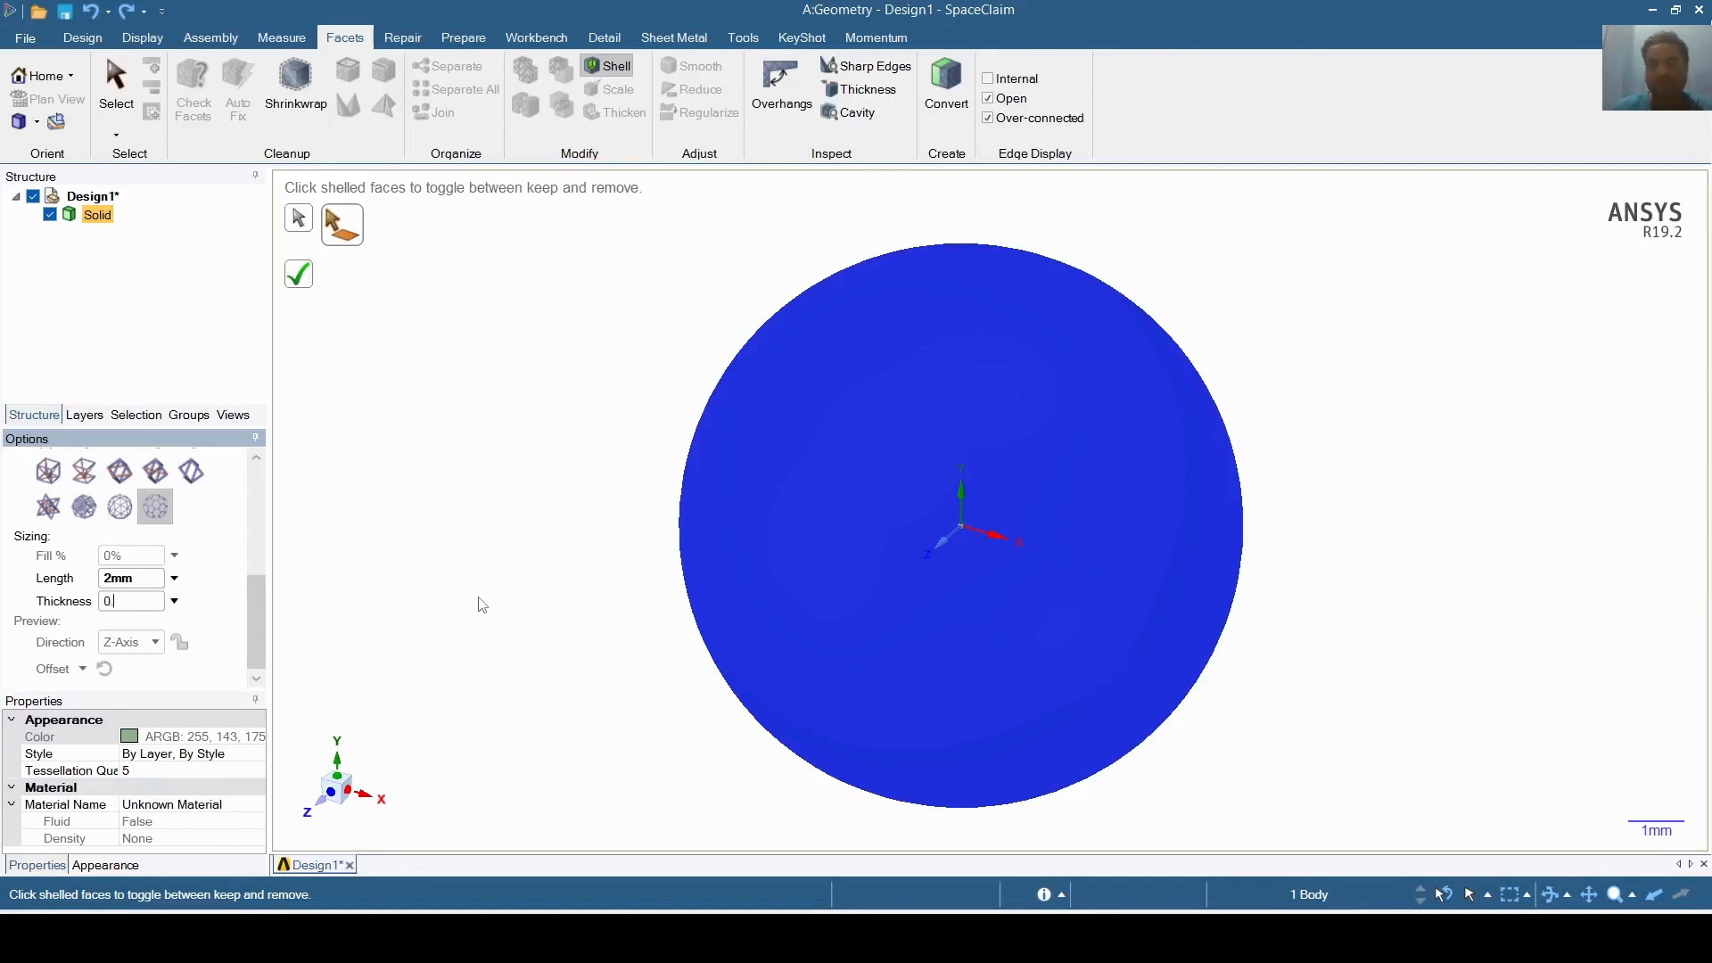
{"action": "key", "text": "Return"}
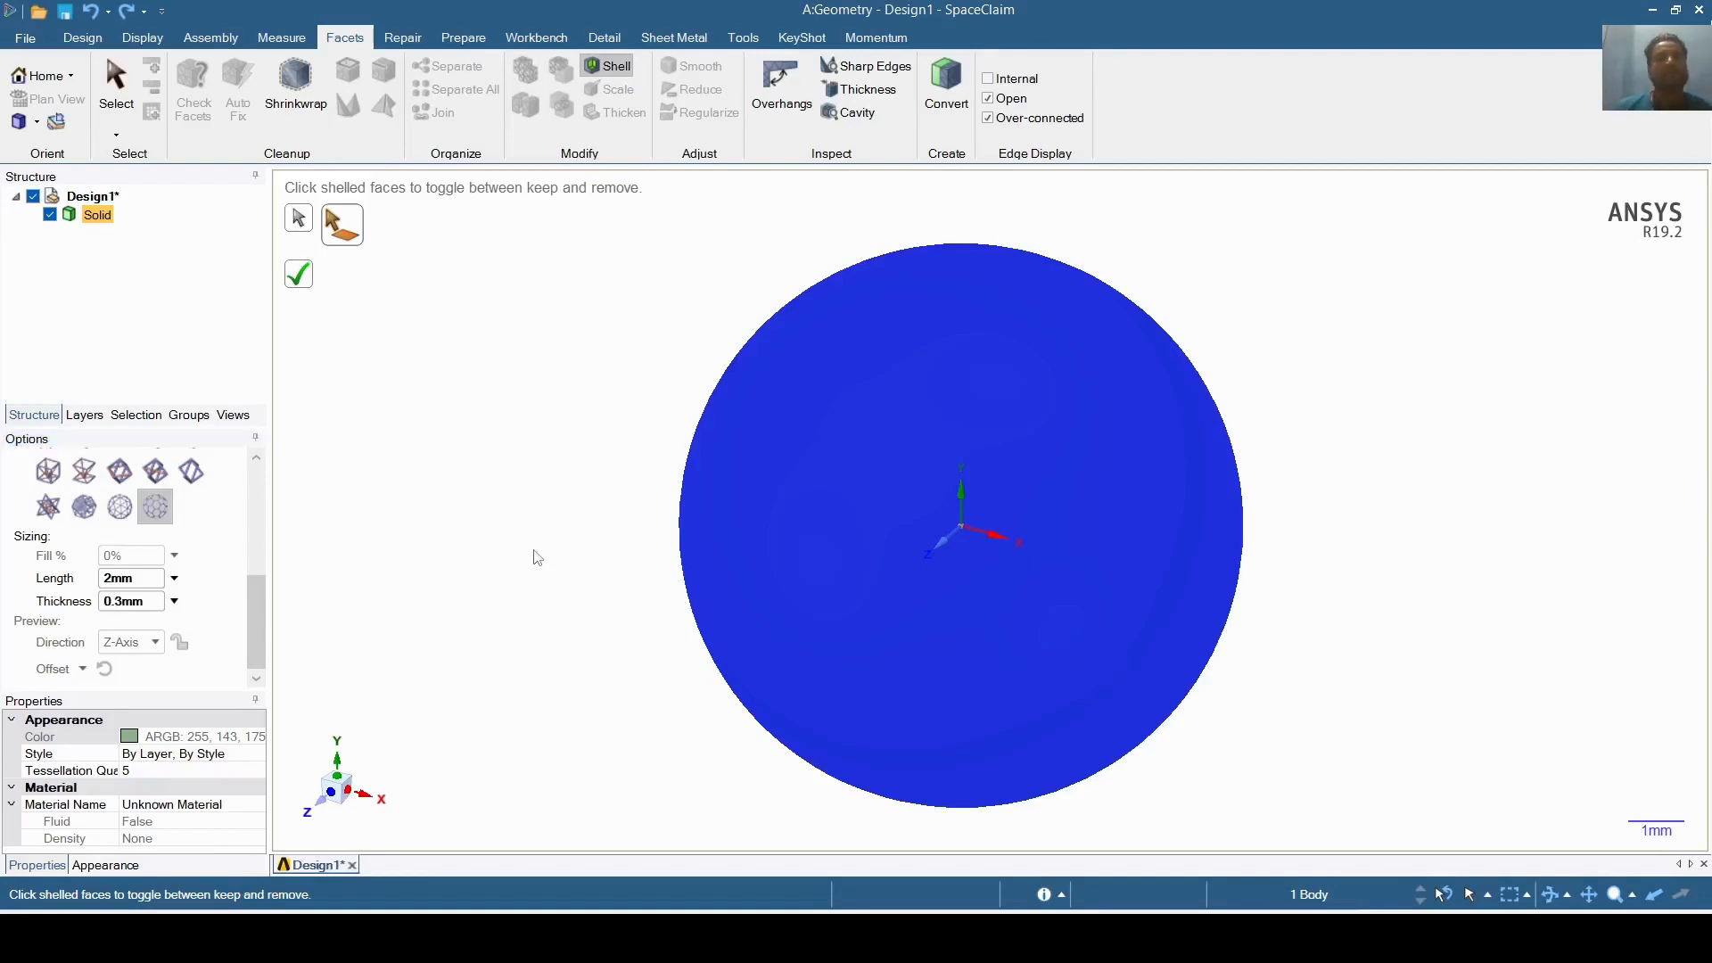
{"action": "left_click", "coordinate": [302, 279]}
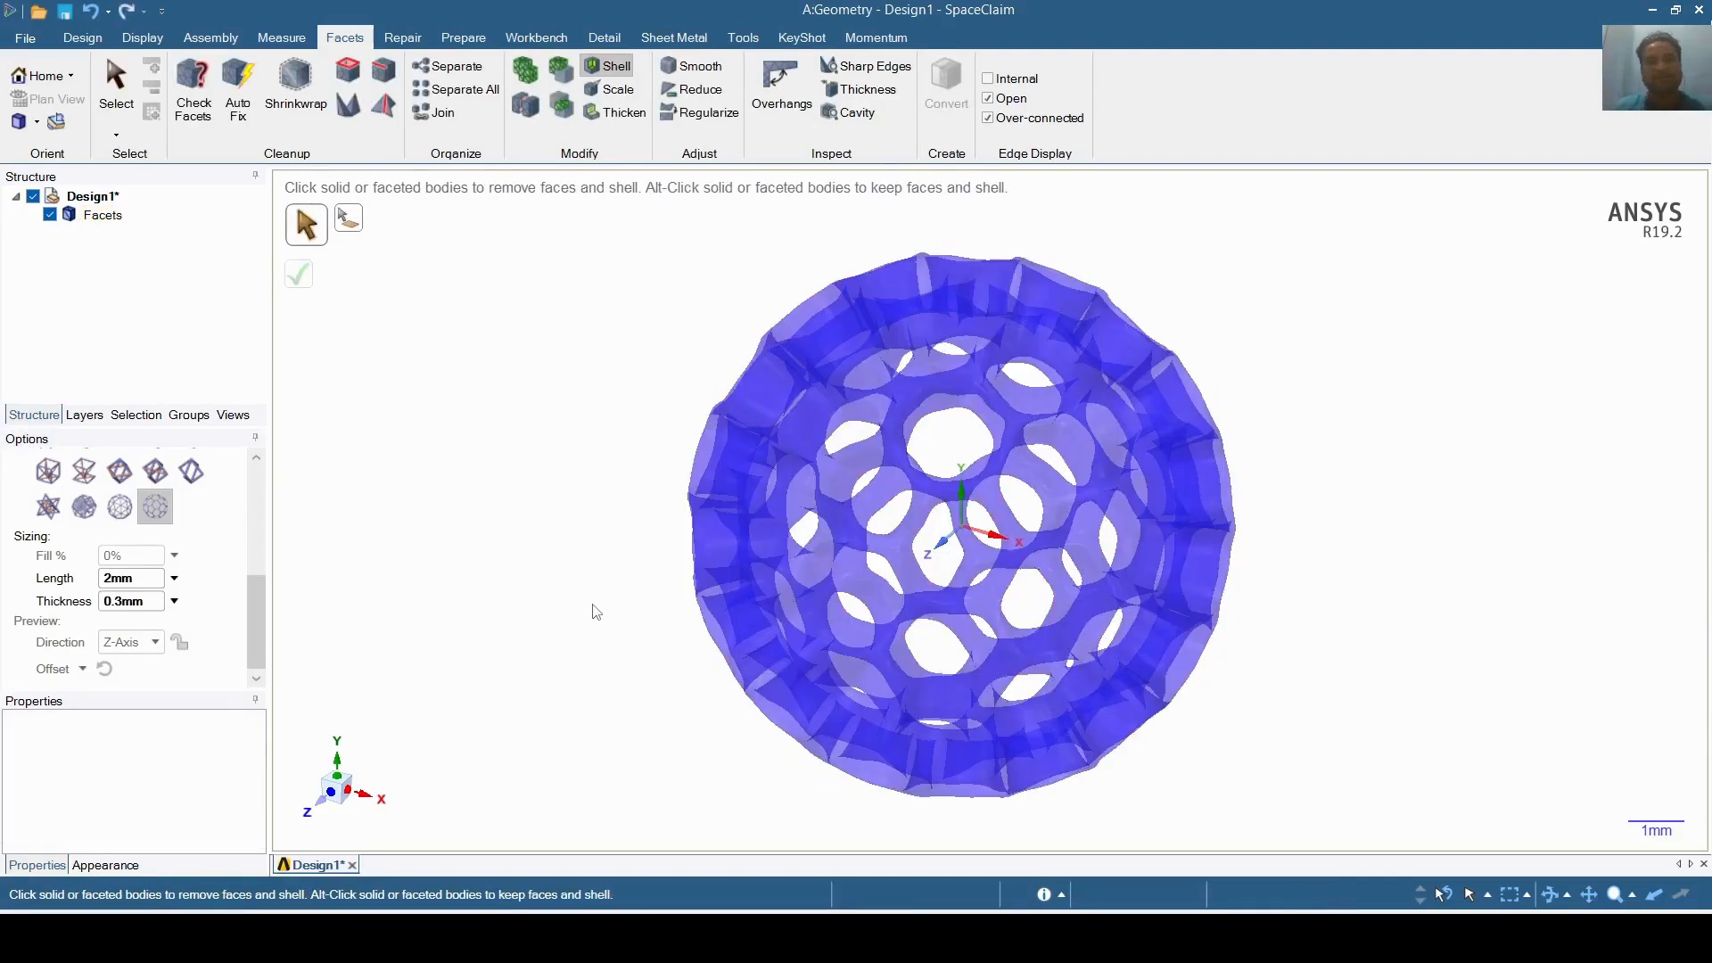
- Convert the hexagonal-lattice facets to a solid without merging faces, accepting the large-body conversion
{"action": "right_click", "coordinate": [116, 223]}
{"action": "mouse_move", "coordinate": [234, 229]}
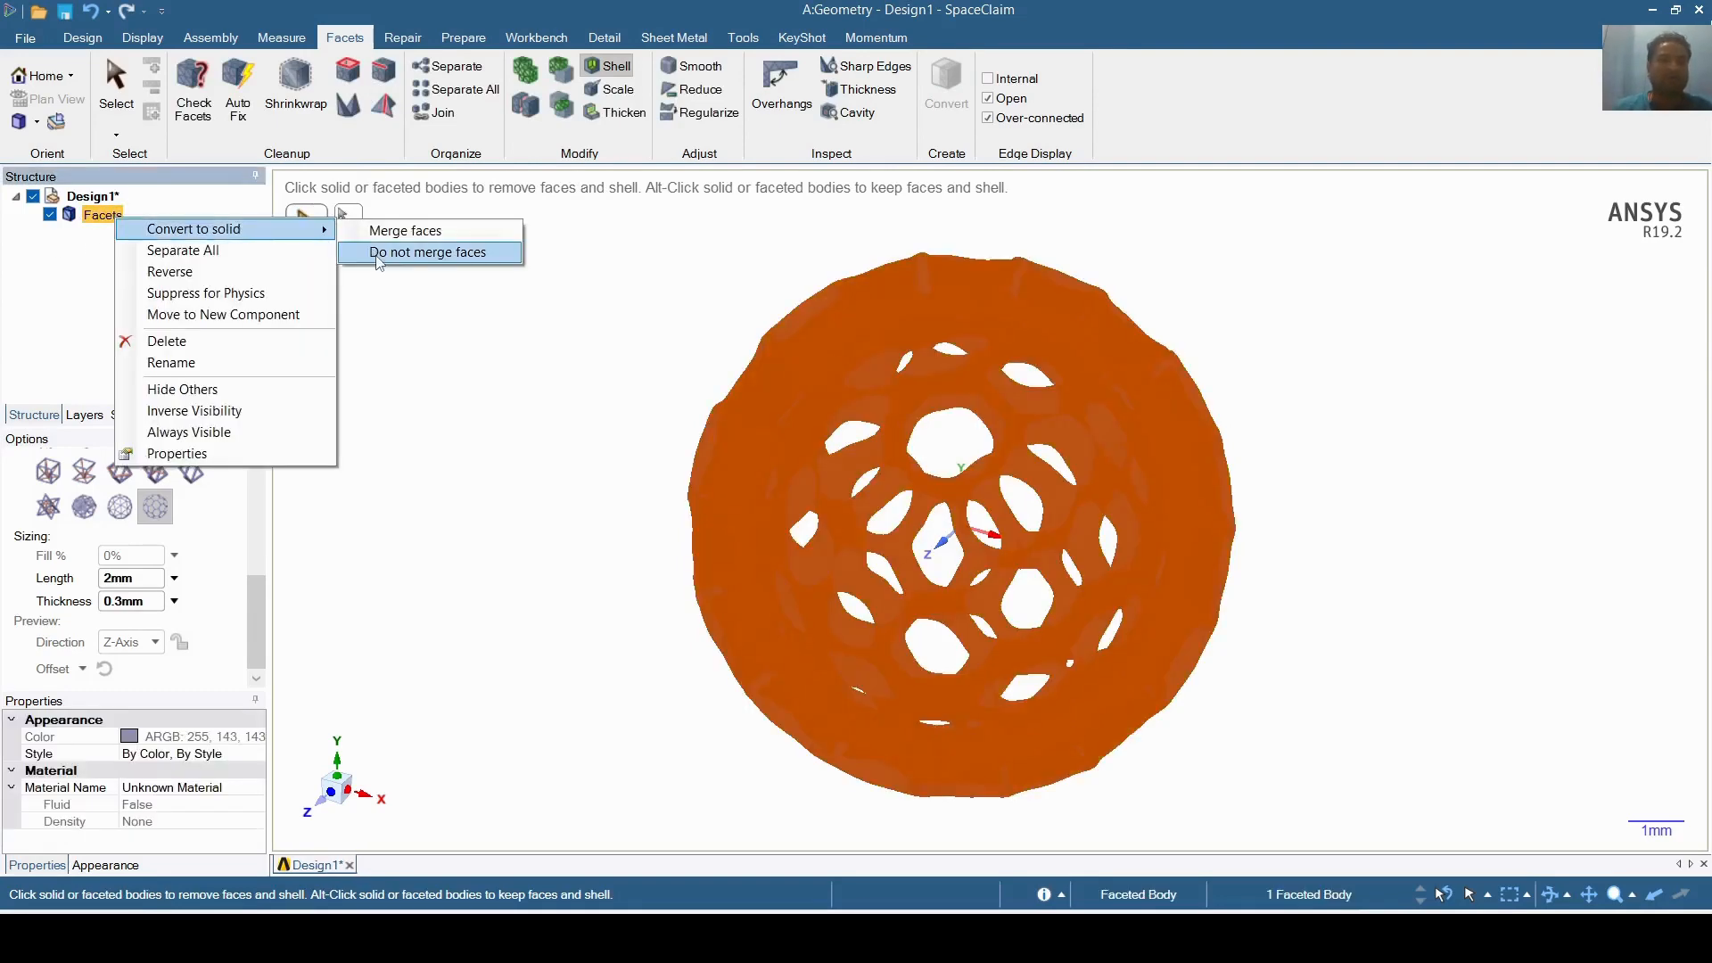
{"action": "left_click", "coordinate": [392, 253]}
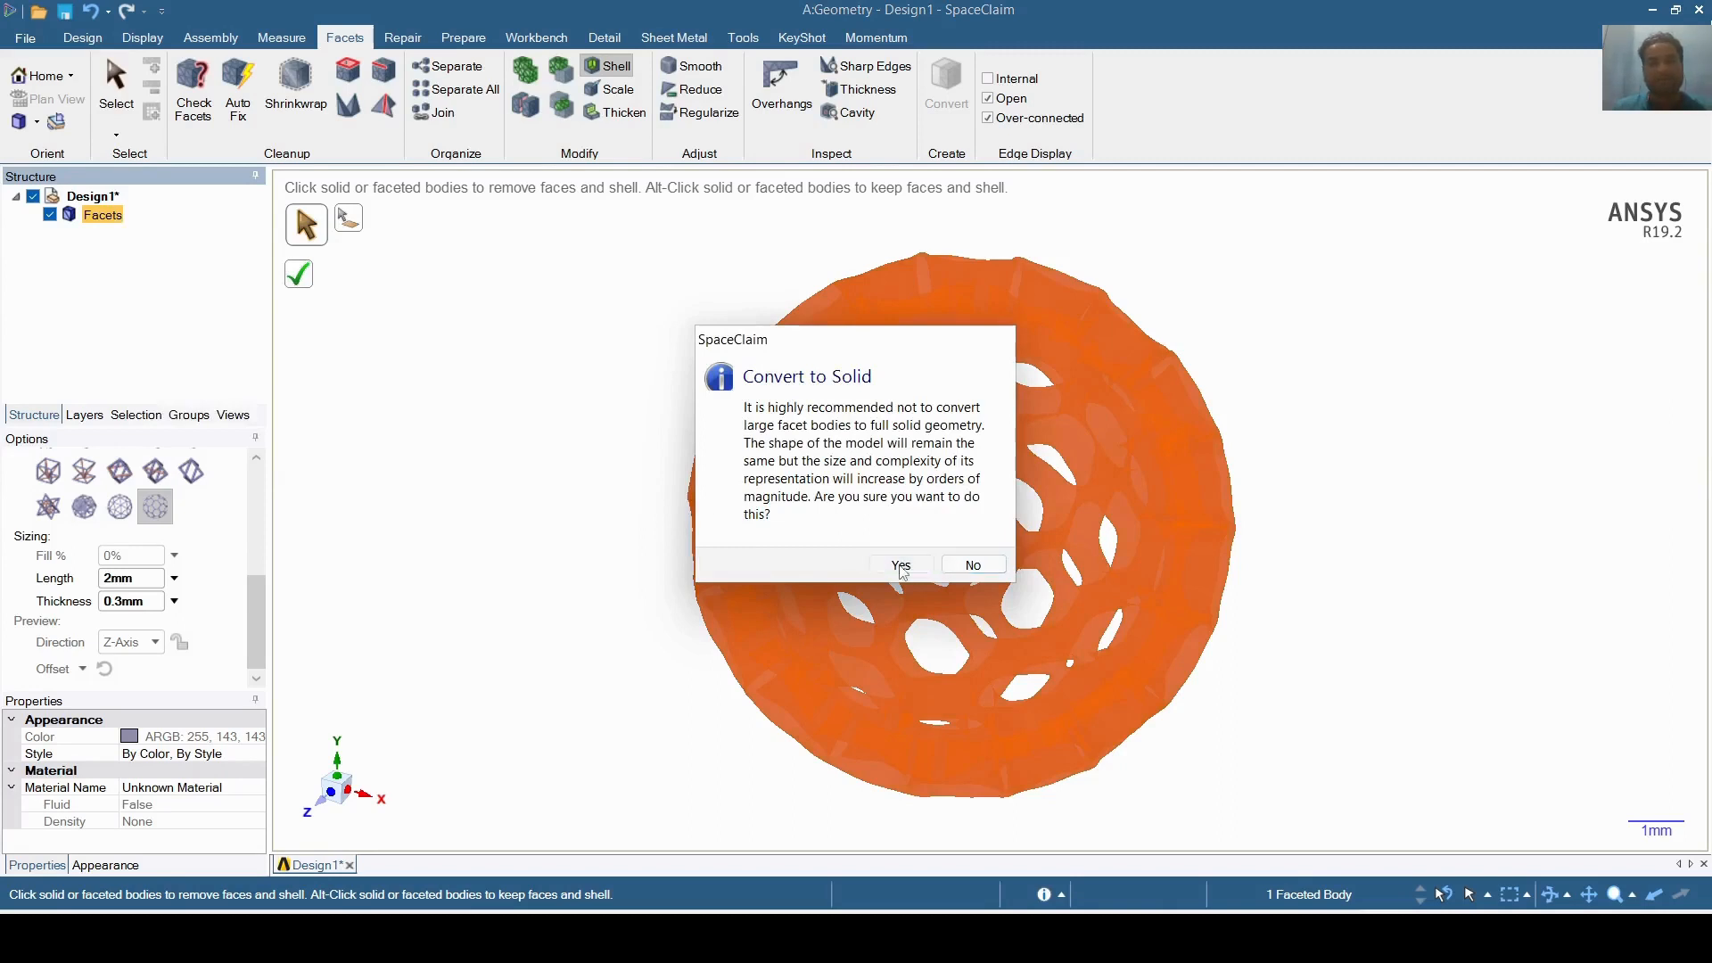
{"action": "left_click", "coordinate": [901, 567]}
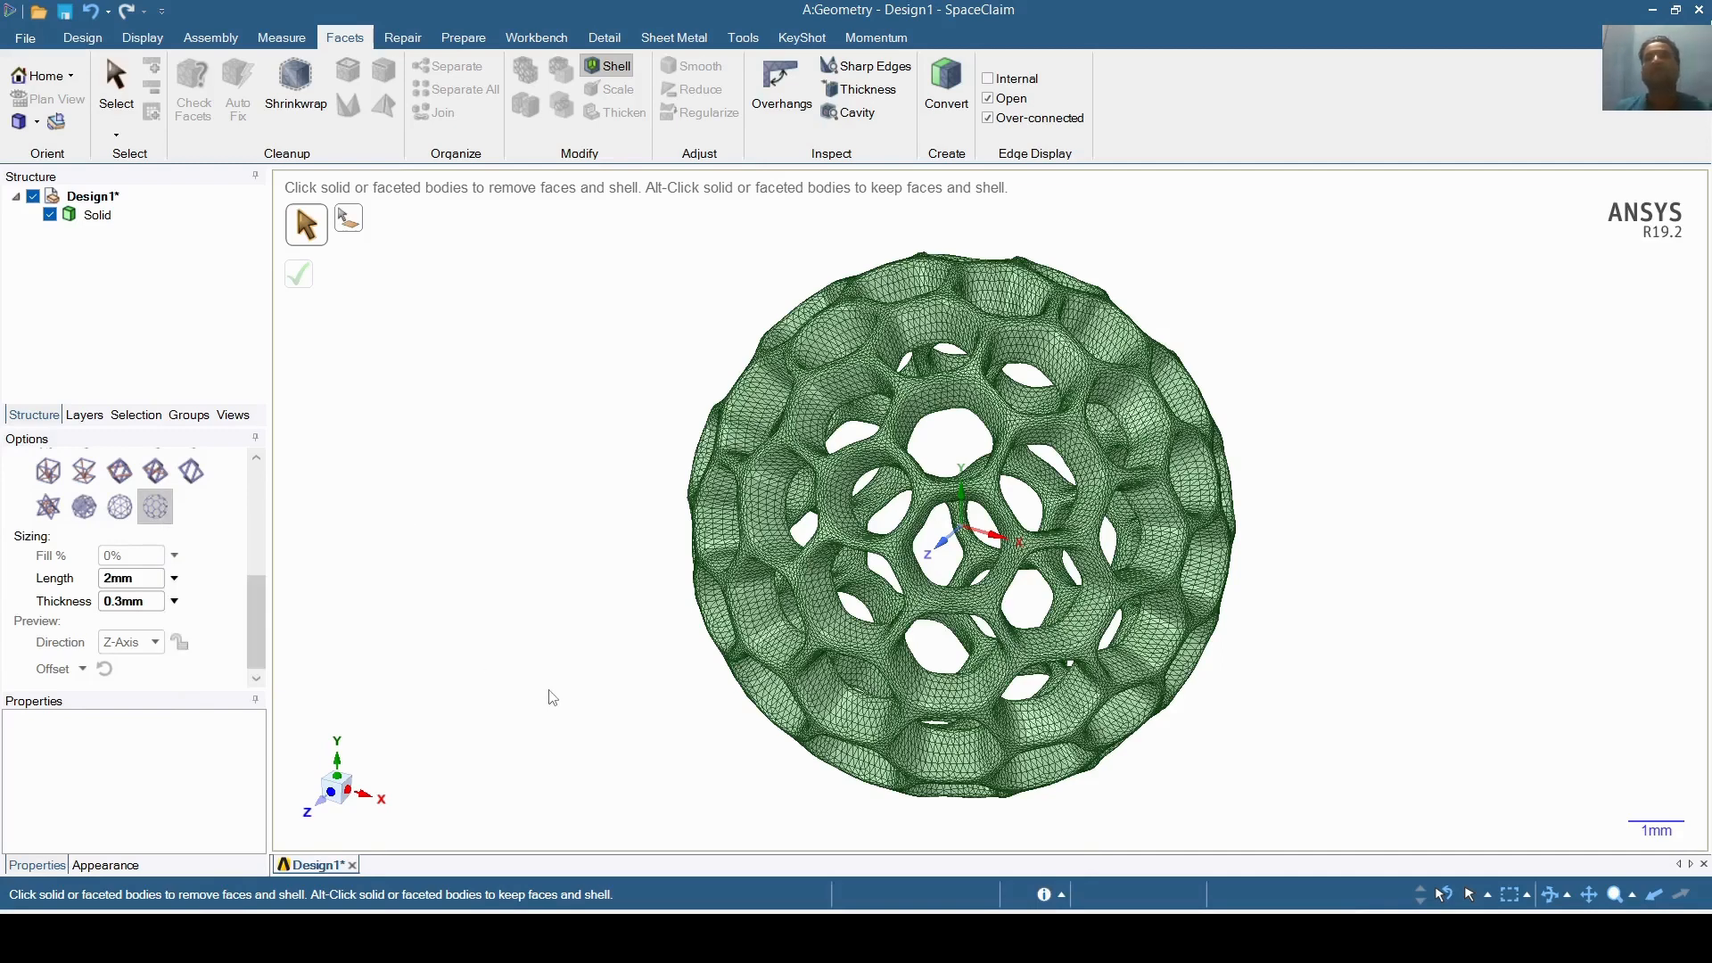
{"action": "scroll", "coordinate": [254, 564], "scroll_direction": "up", "scroll_amount": 4}
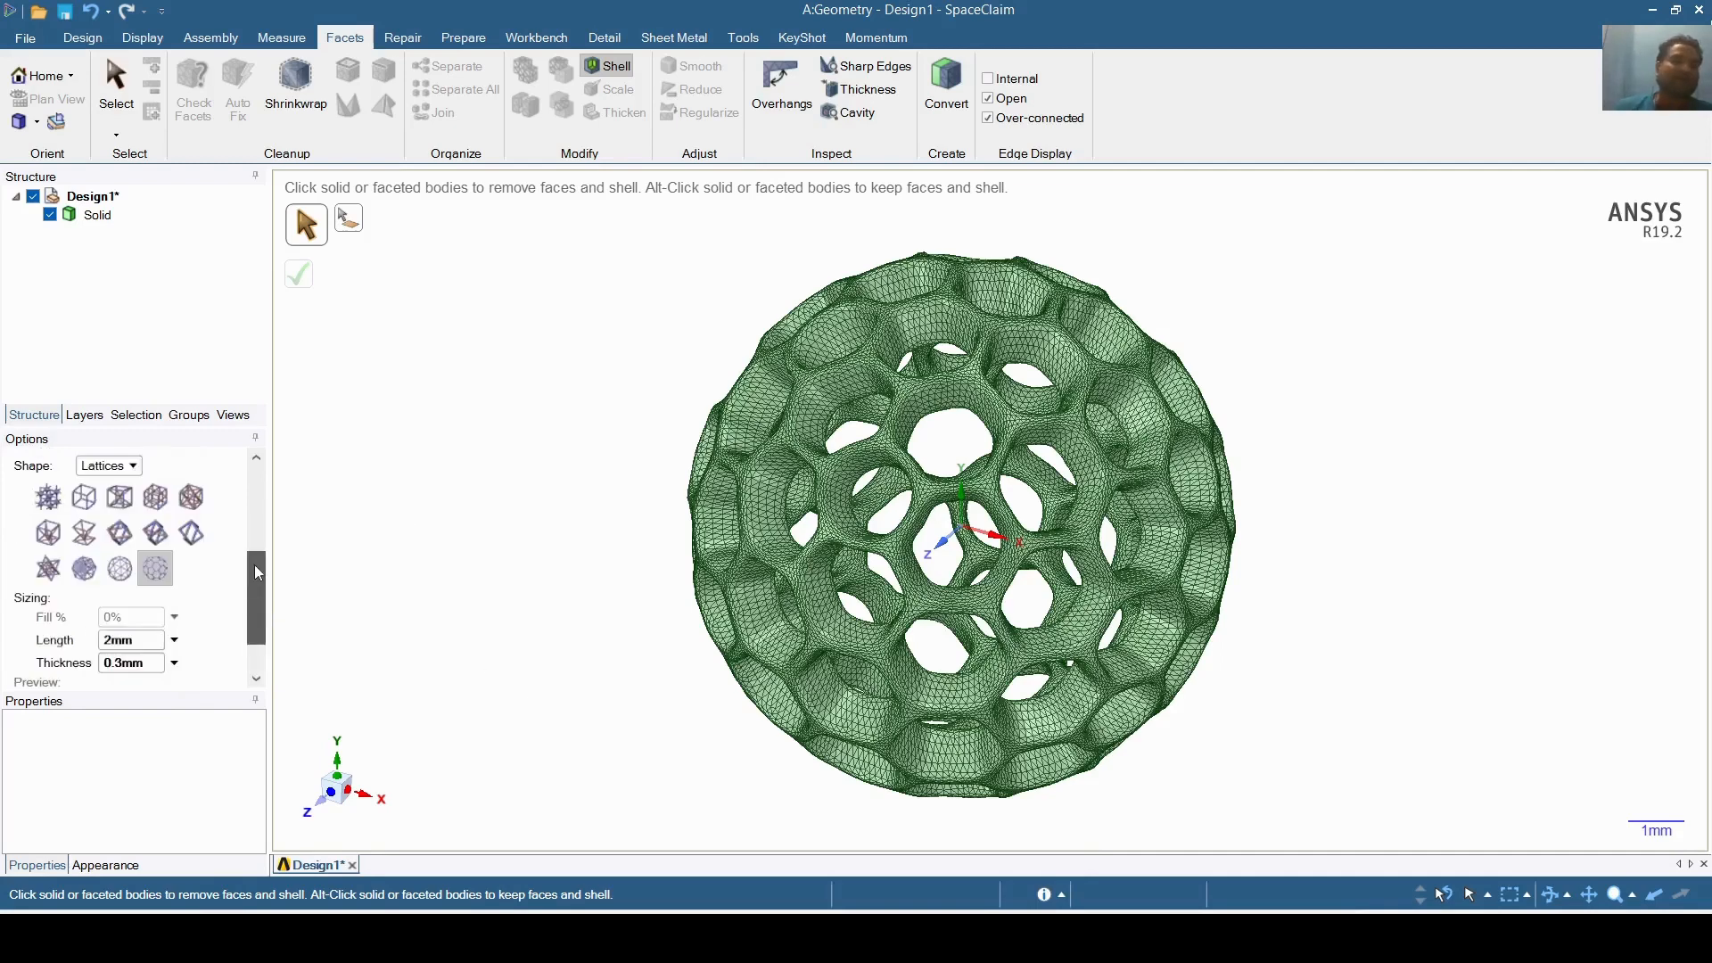
{"action": "left_click_drag", "start_coordinate": [253, 569], "coordinate": [253, 584]}
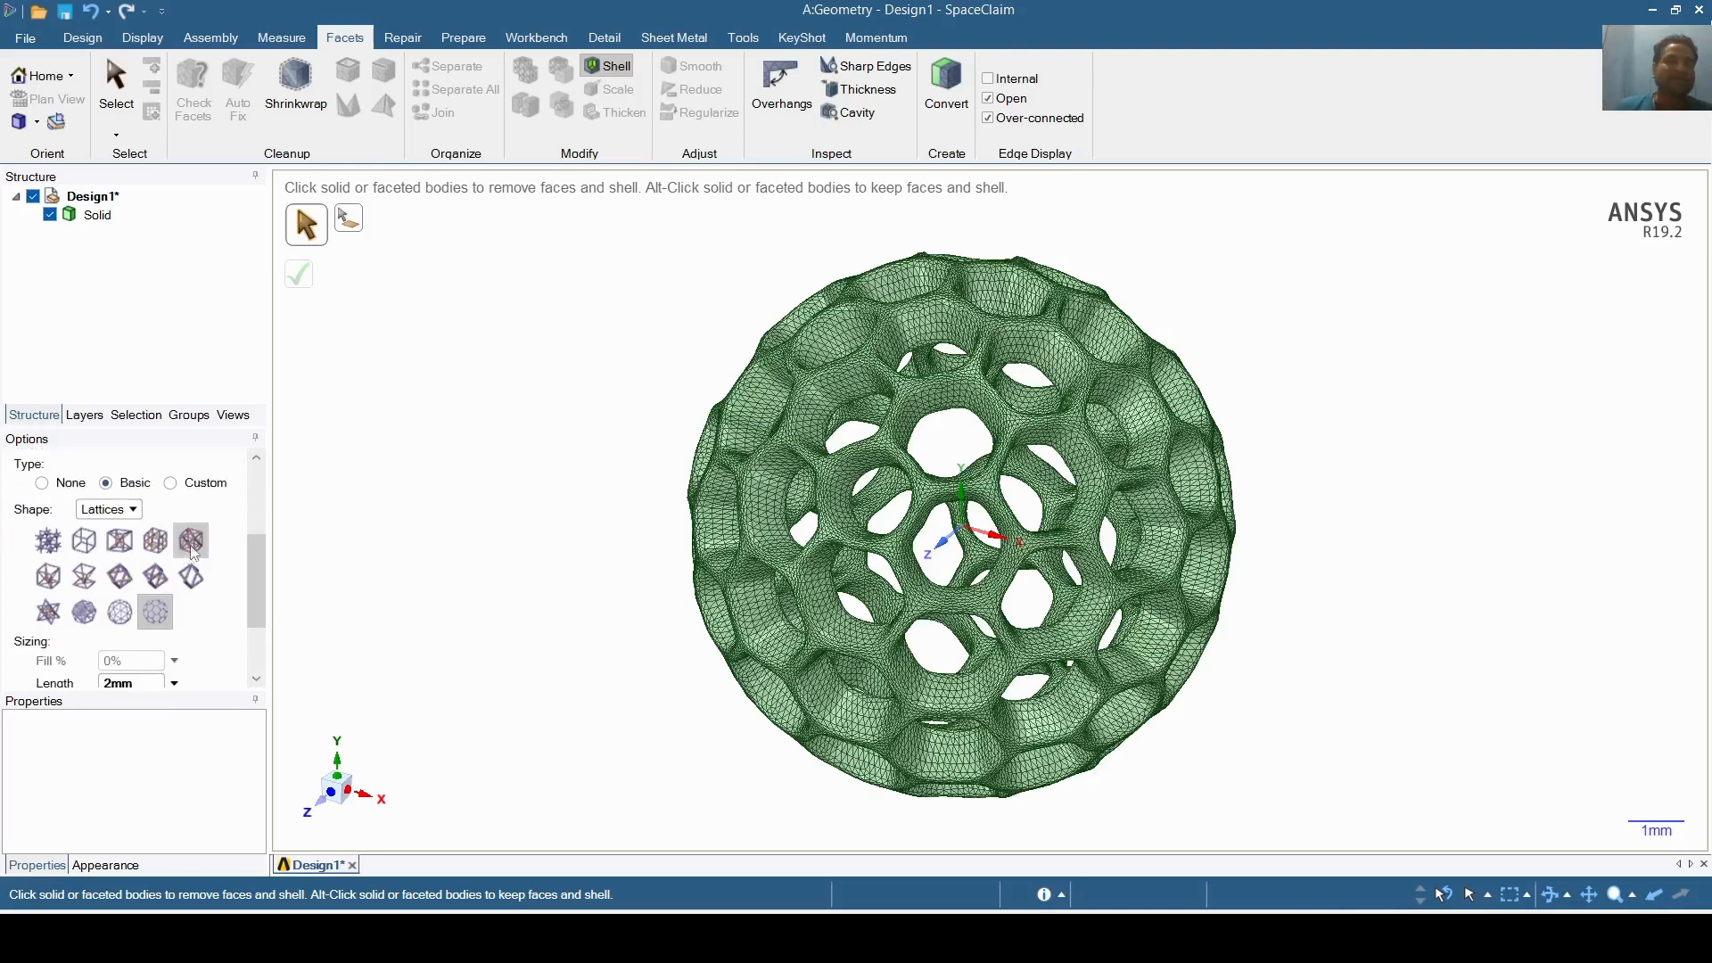